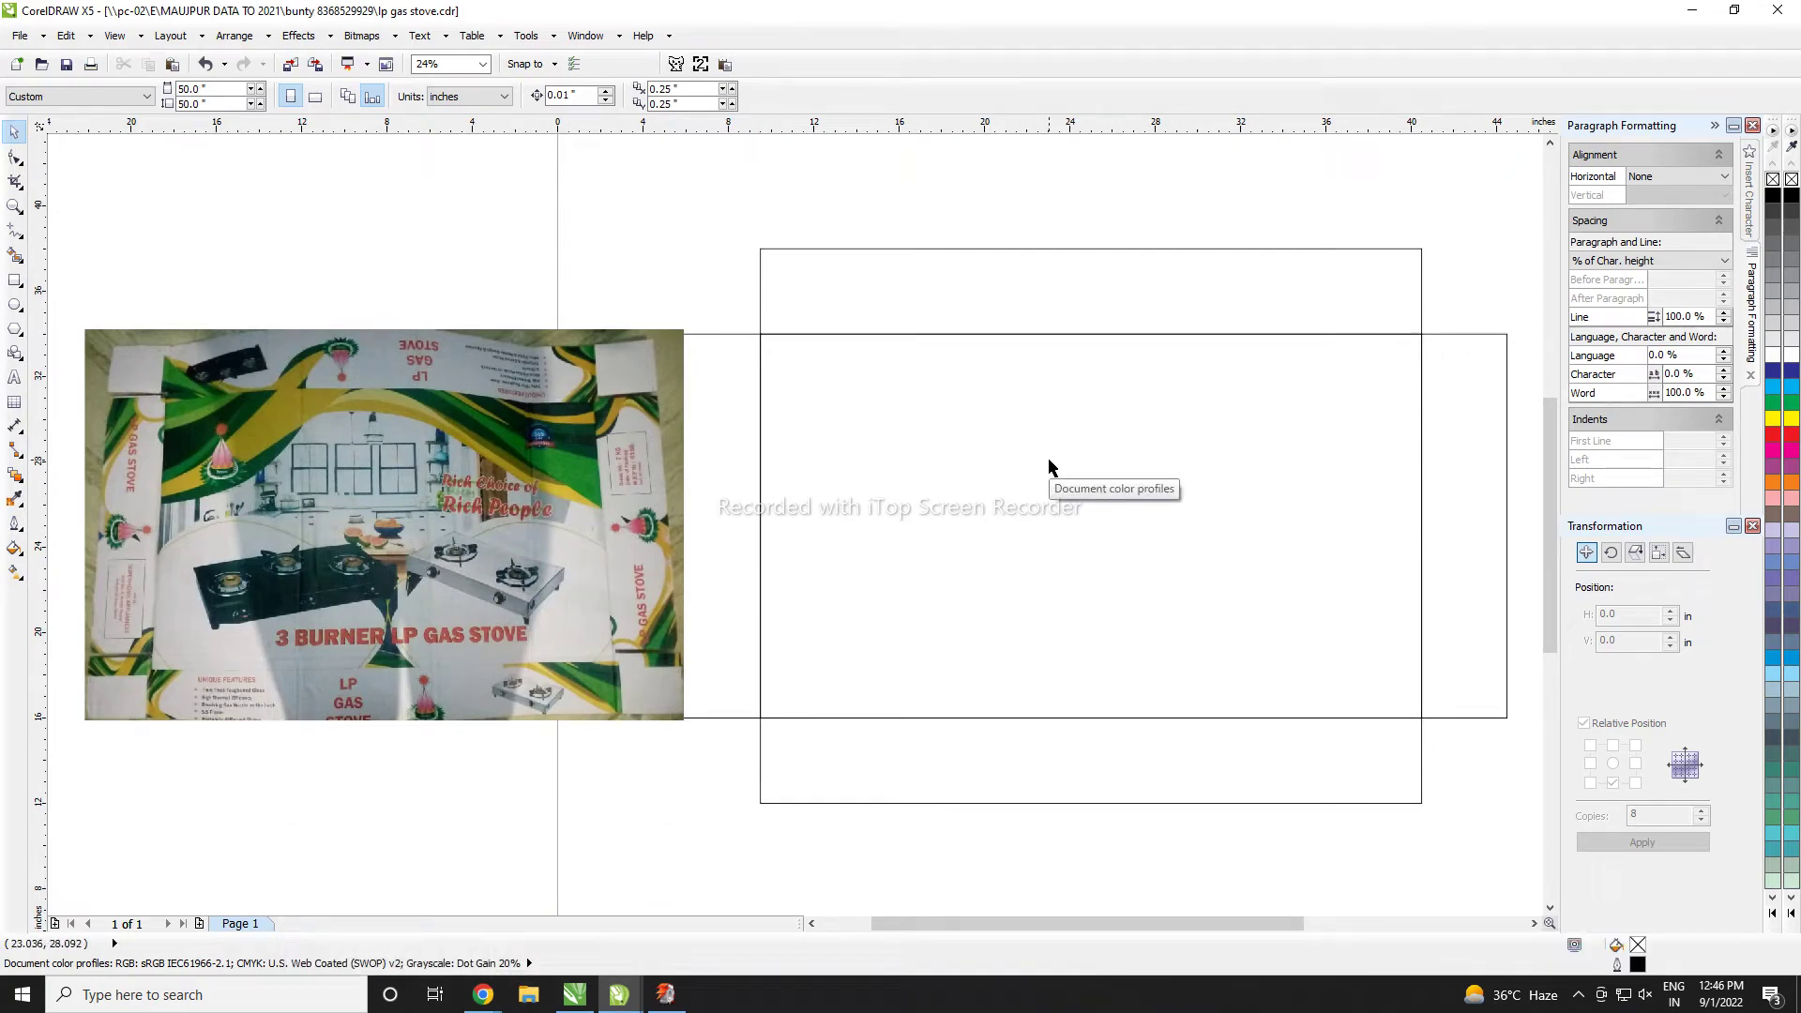
- Switch from the CorelDRAW gas stove box file to a new private Chrome tab
mouse_move(482, 995)
click(563, 901)
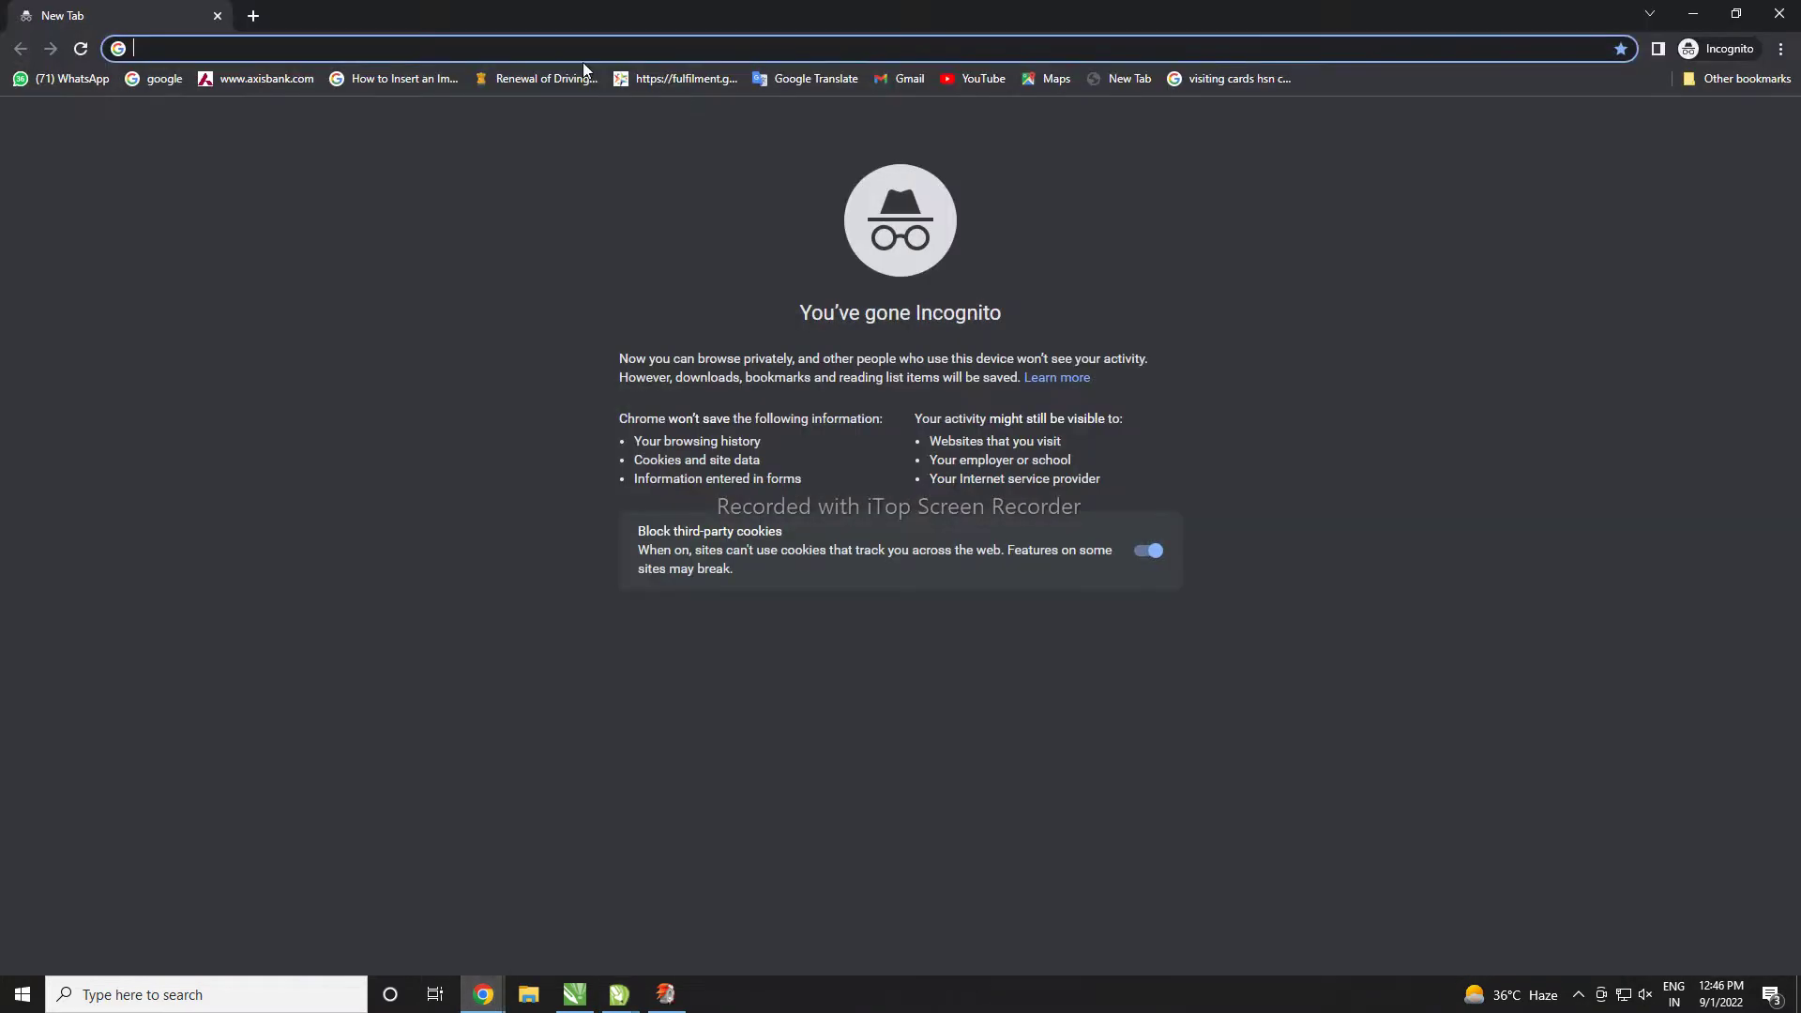
- Search 'yellow and green background' and scroll far down through the image results
text(yellow and green background)
key(Return)
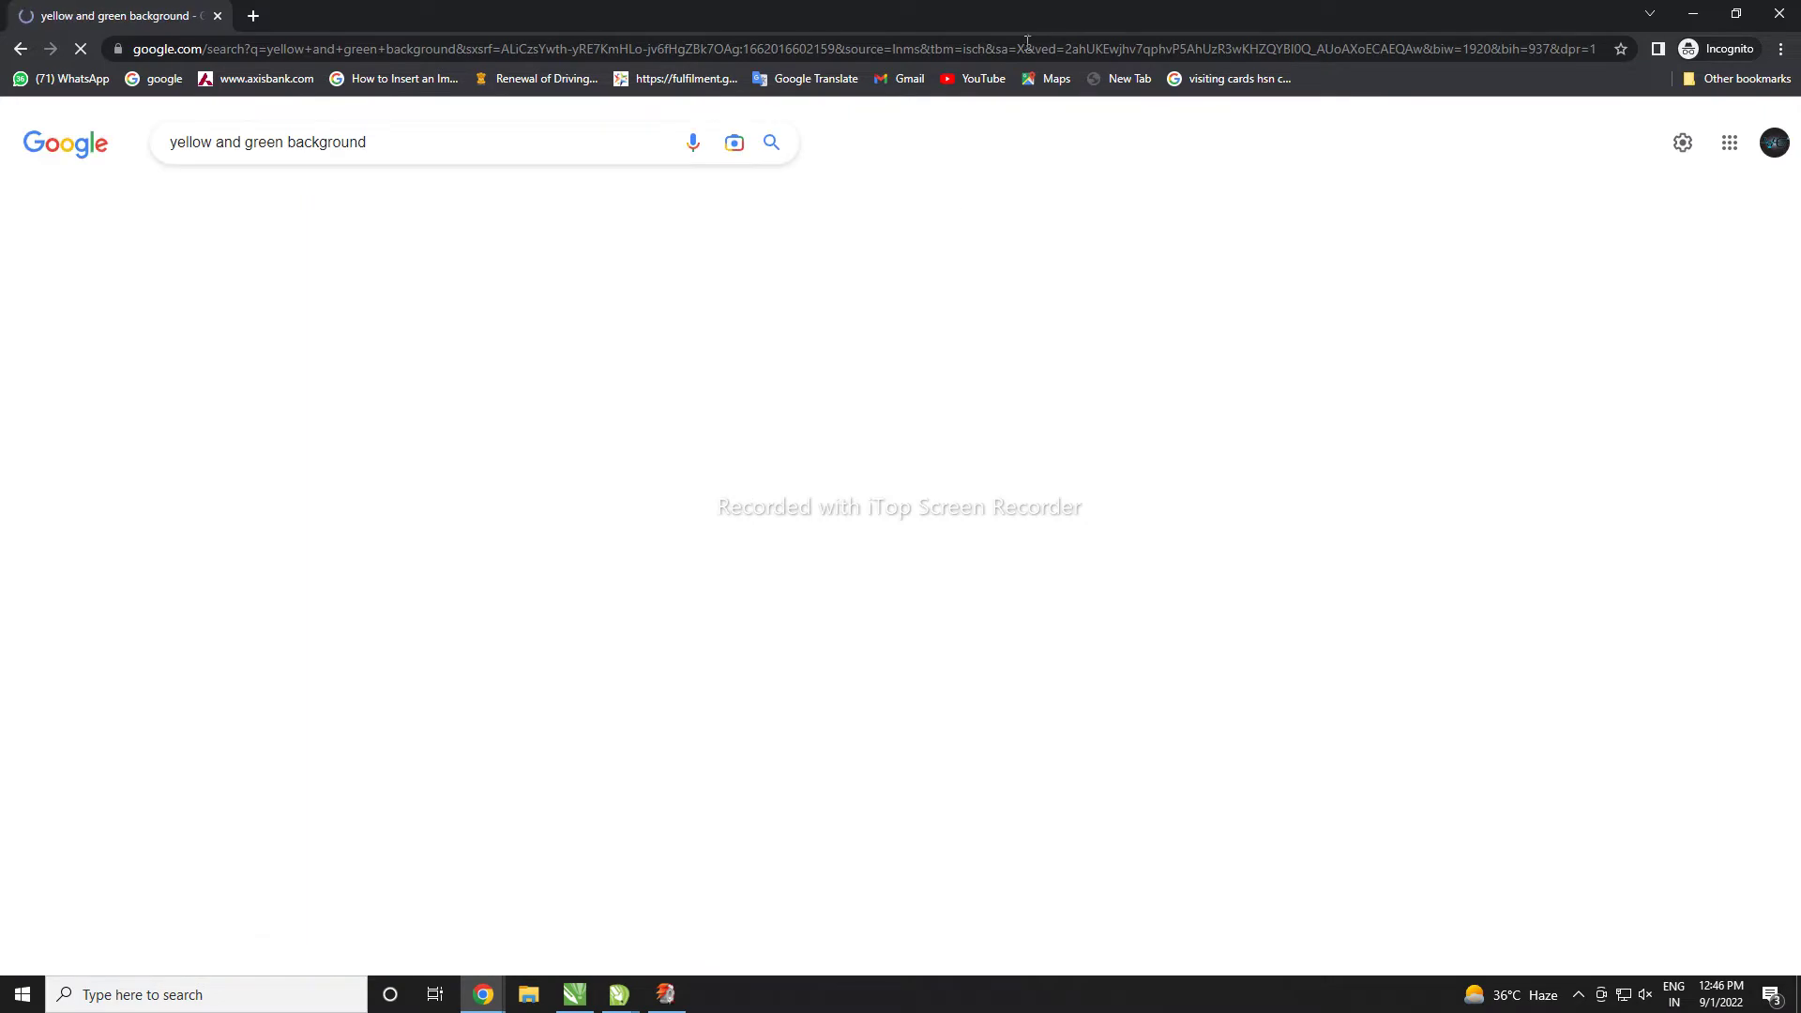
scroll(848, 414, down, 3)
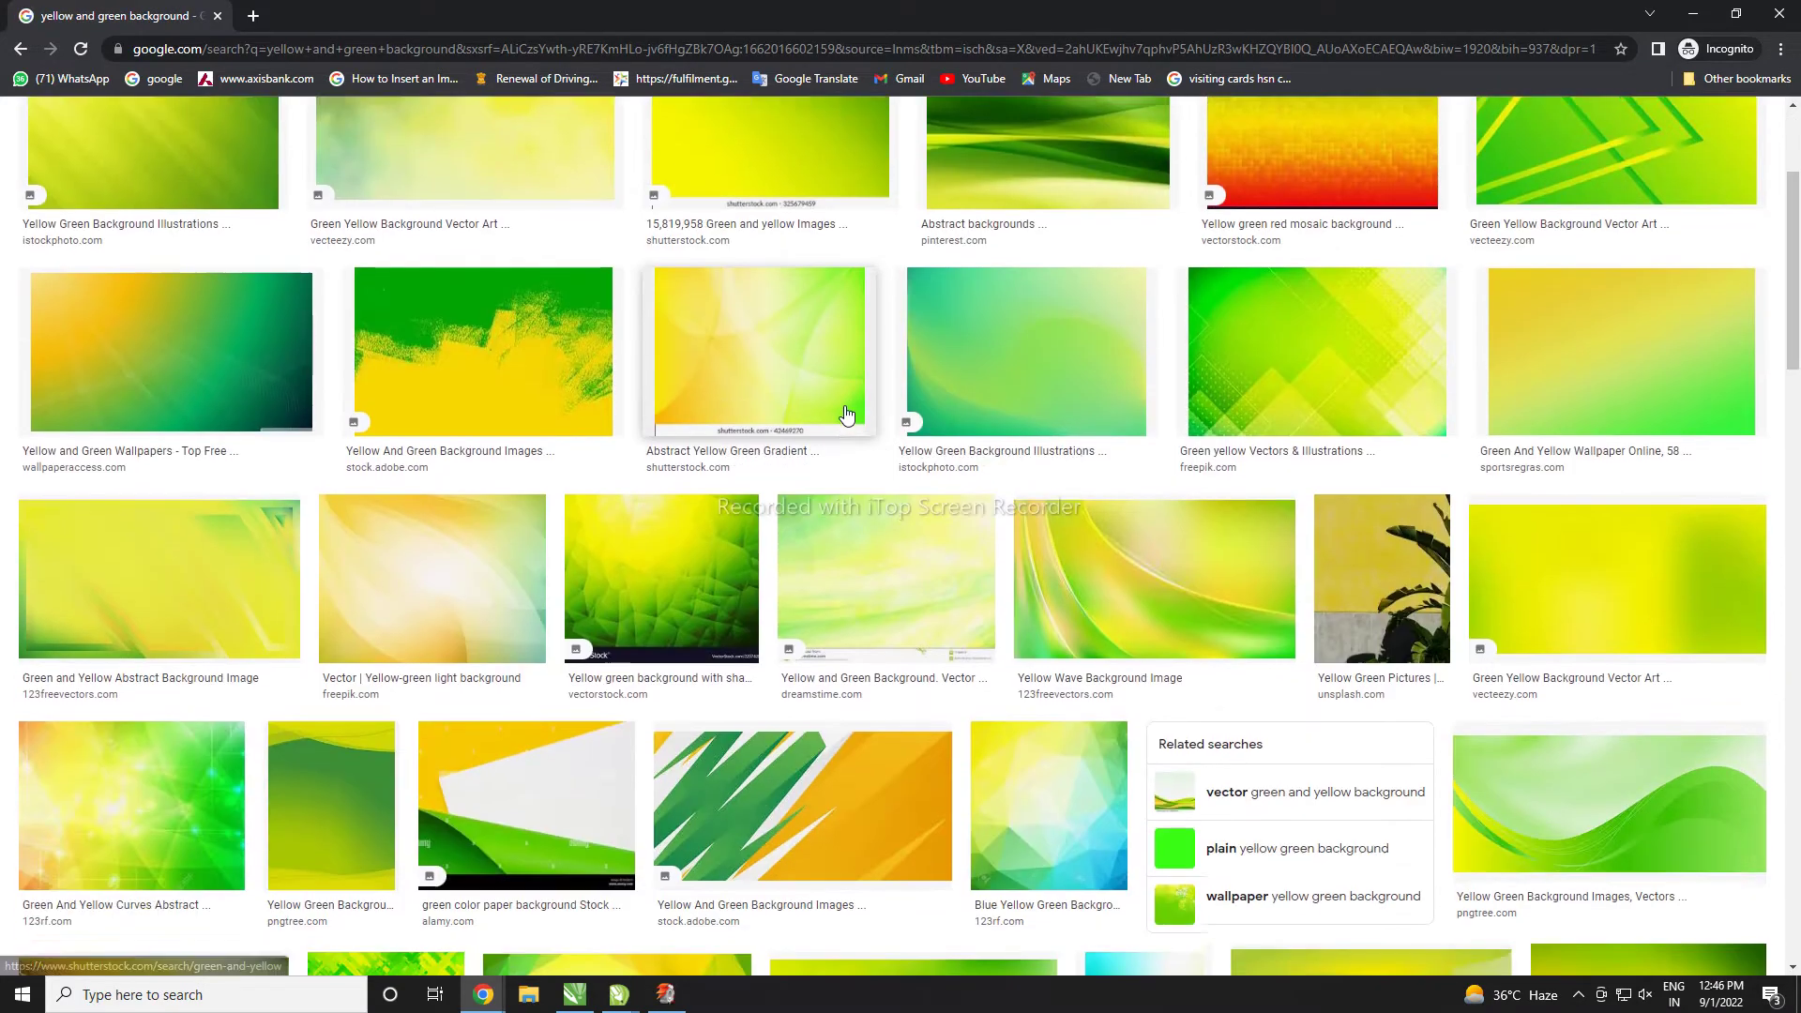
scroll(847, 414, down, 4)
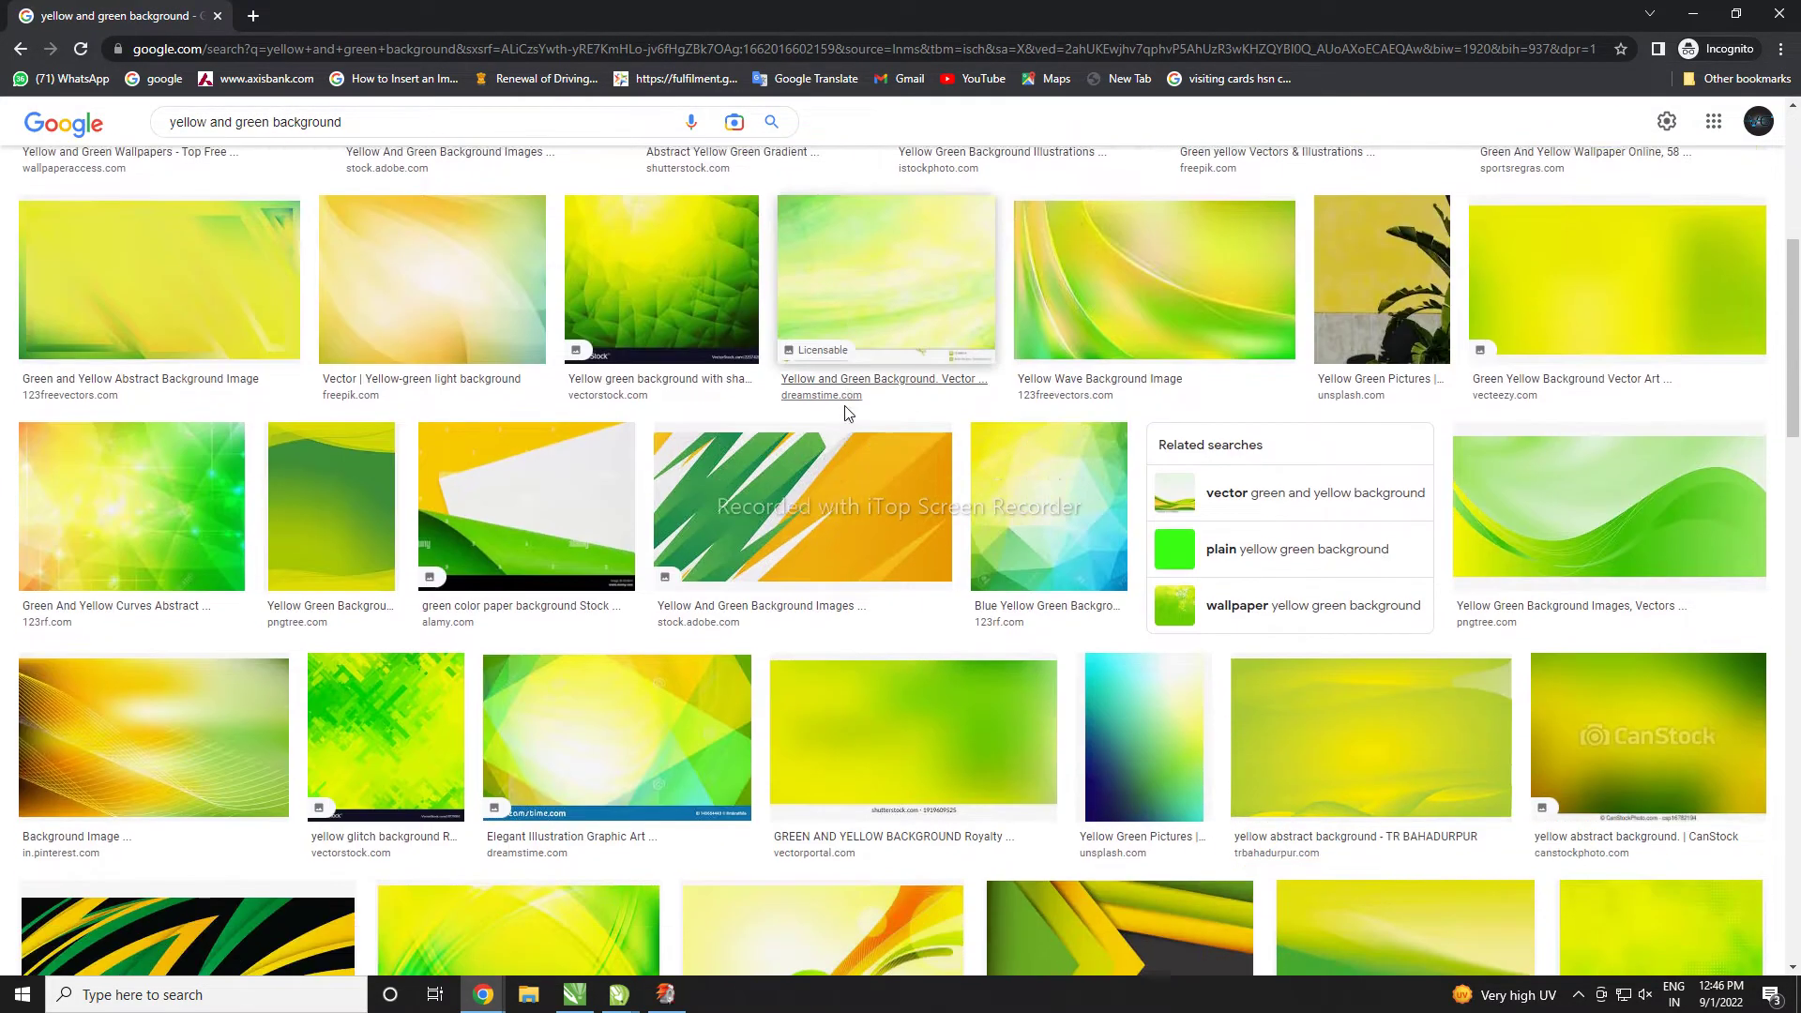
scroll(847, 414, down, 2)
scroll(847, 413, down, 2)
scroll(847, 414, down, 4)
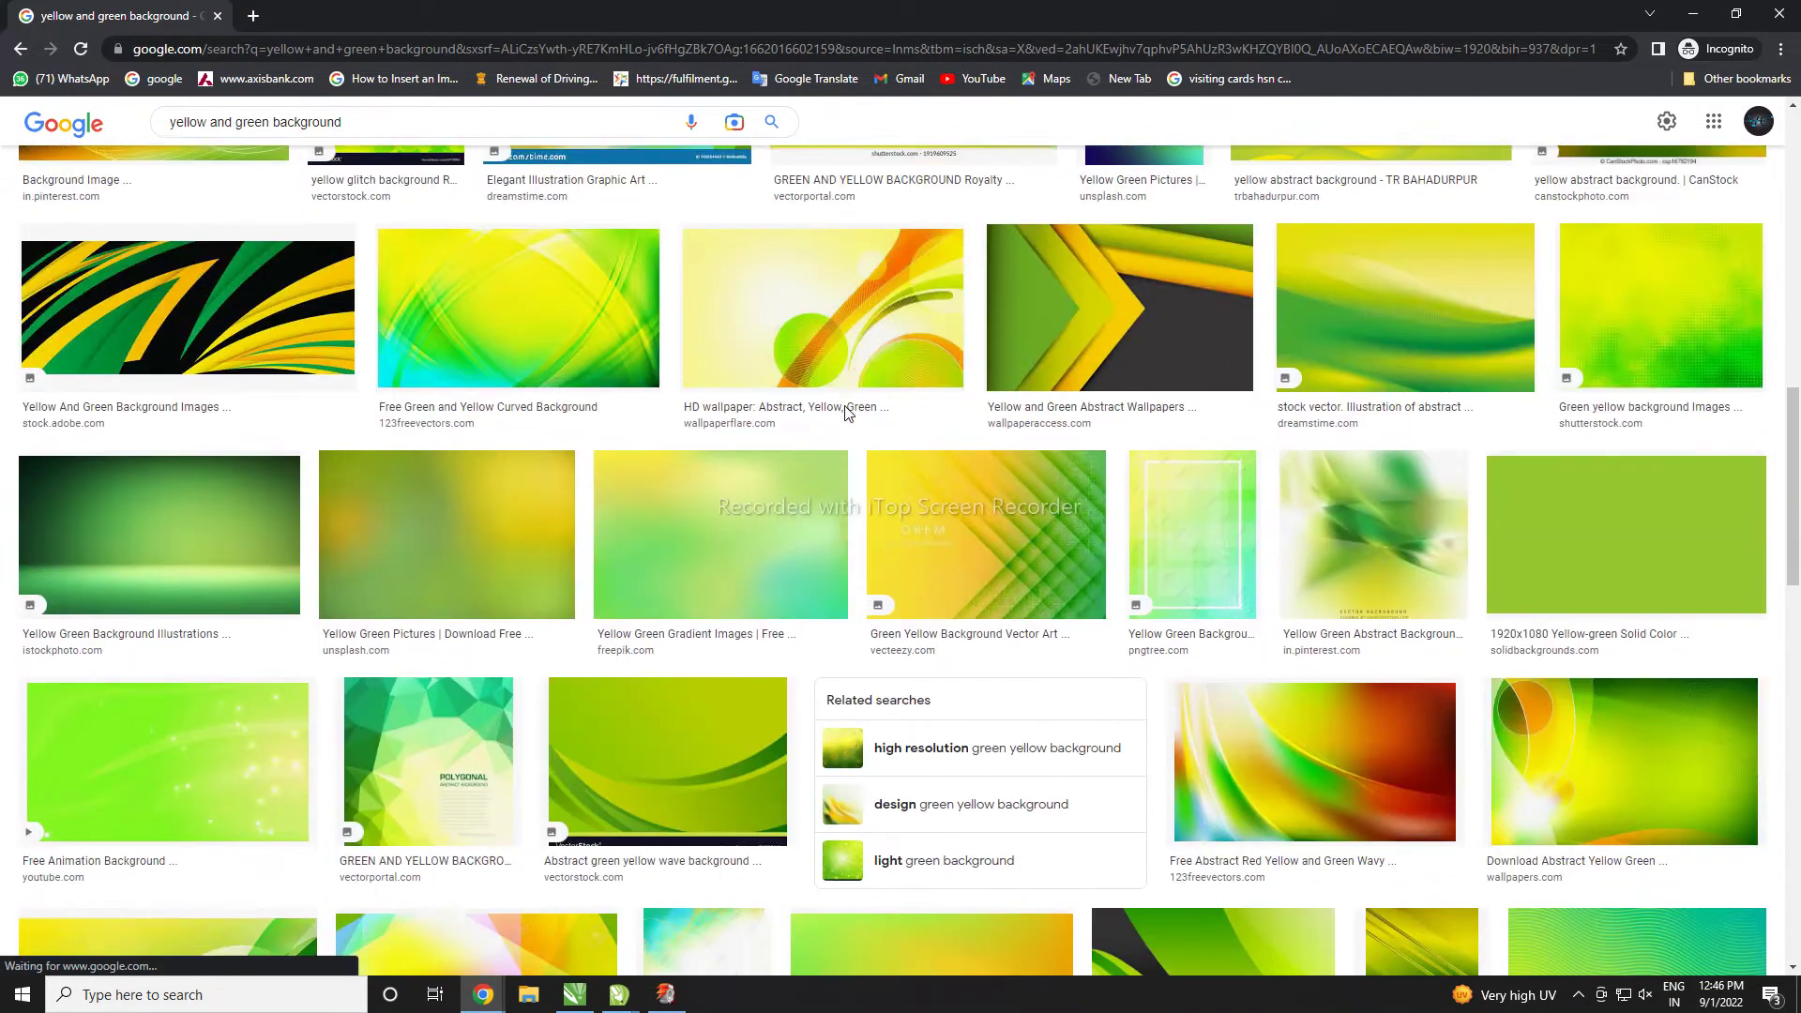
scroll(847, 413, down, 2)
scroll(847, 413, down, 2)
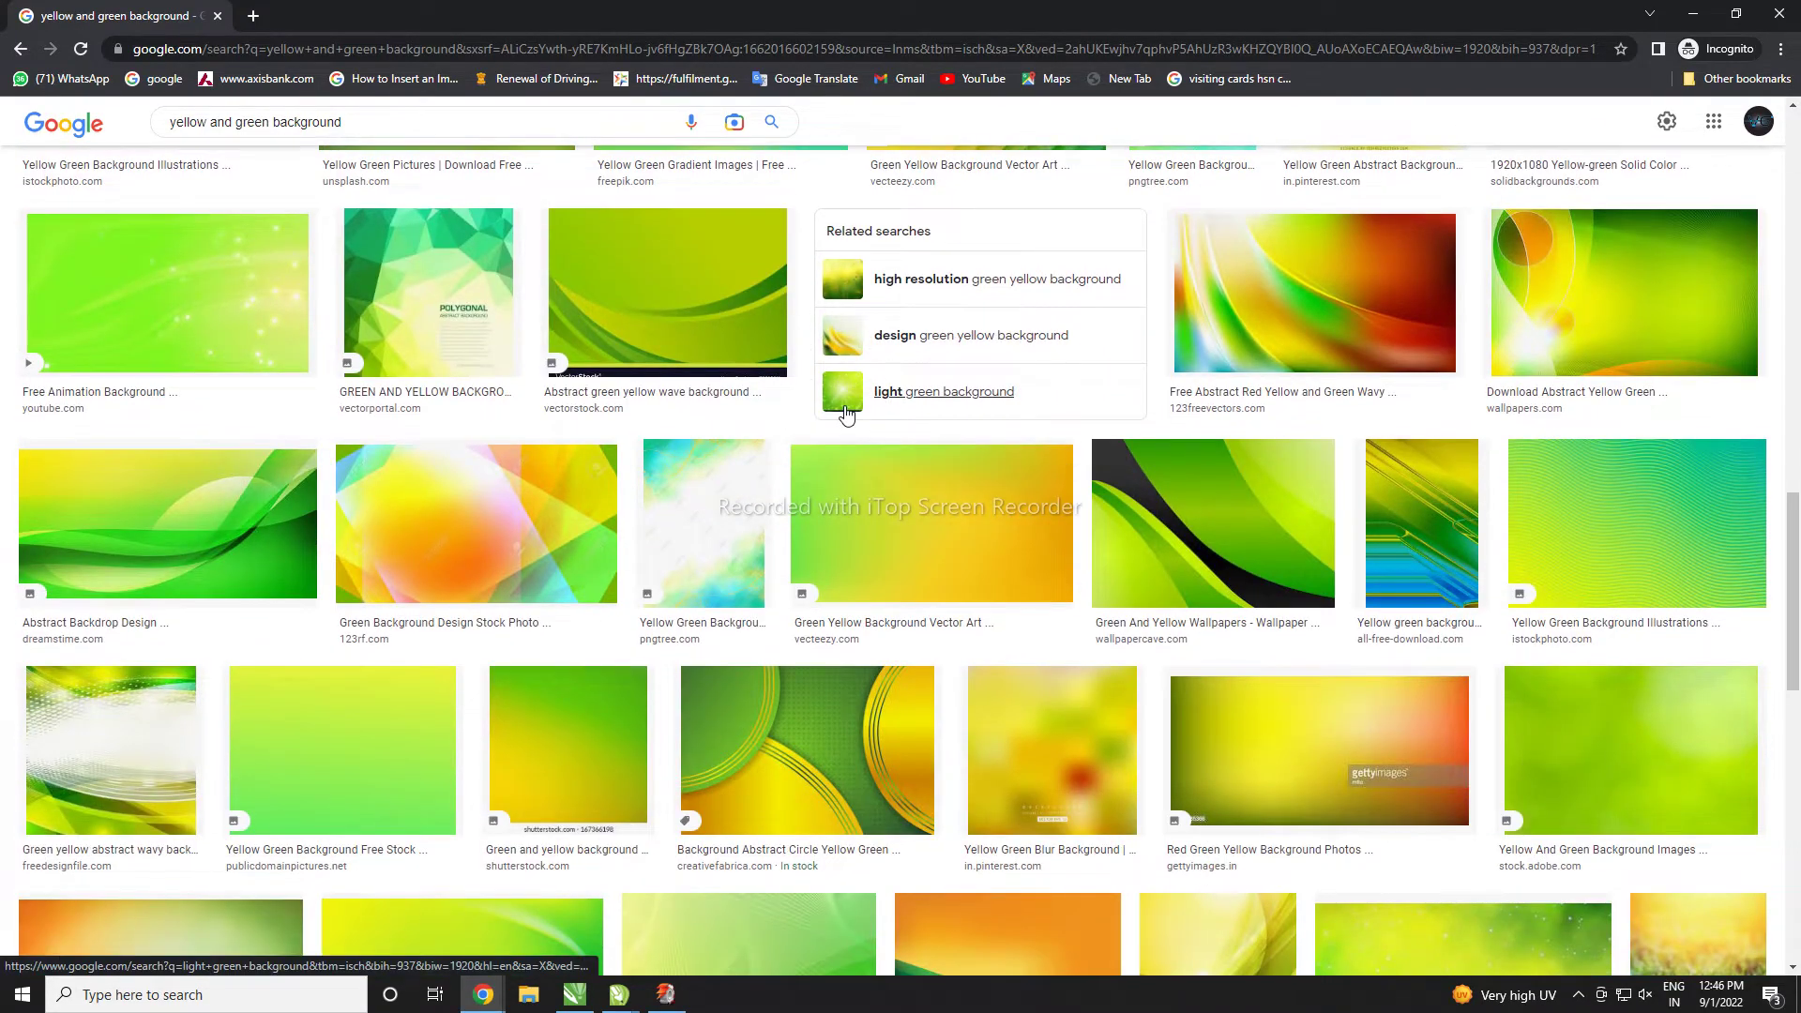
scroll(847, 414, down, 3)
scroll(847, 414, down, 3)
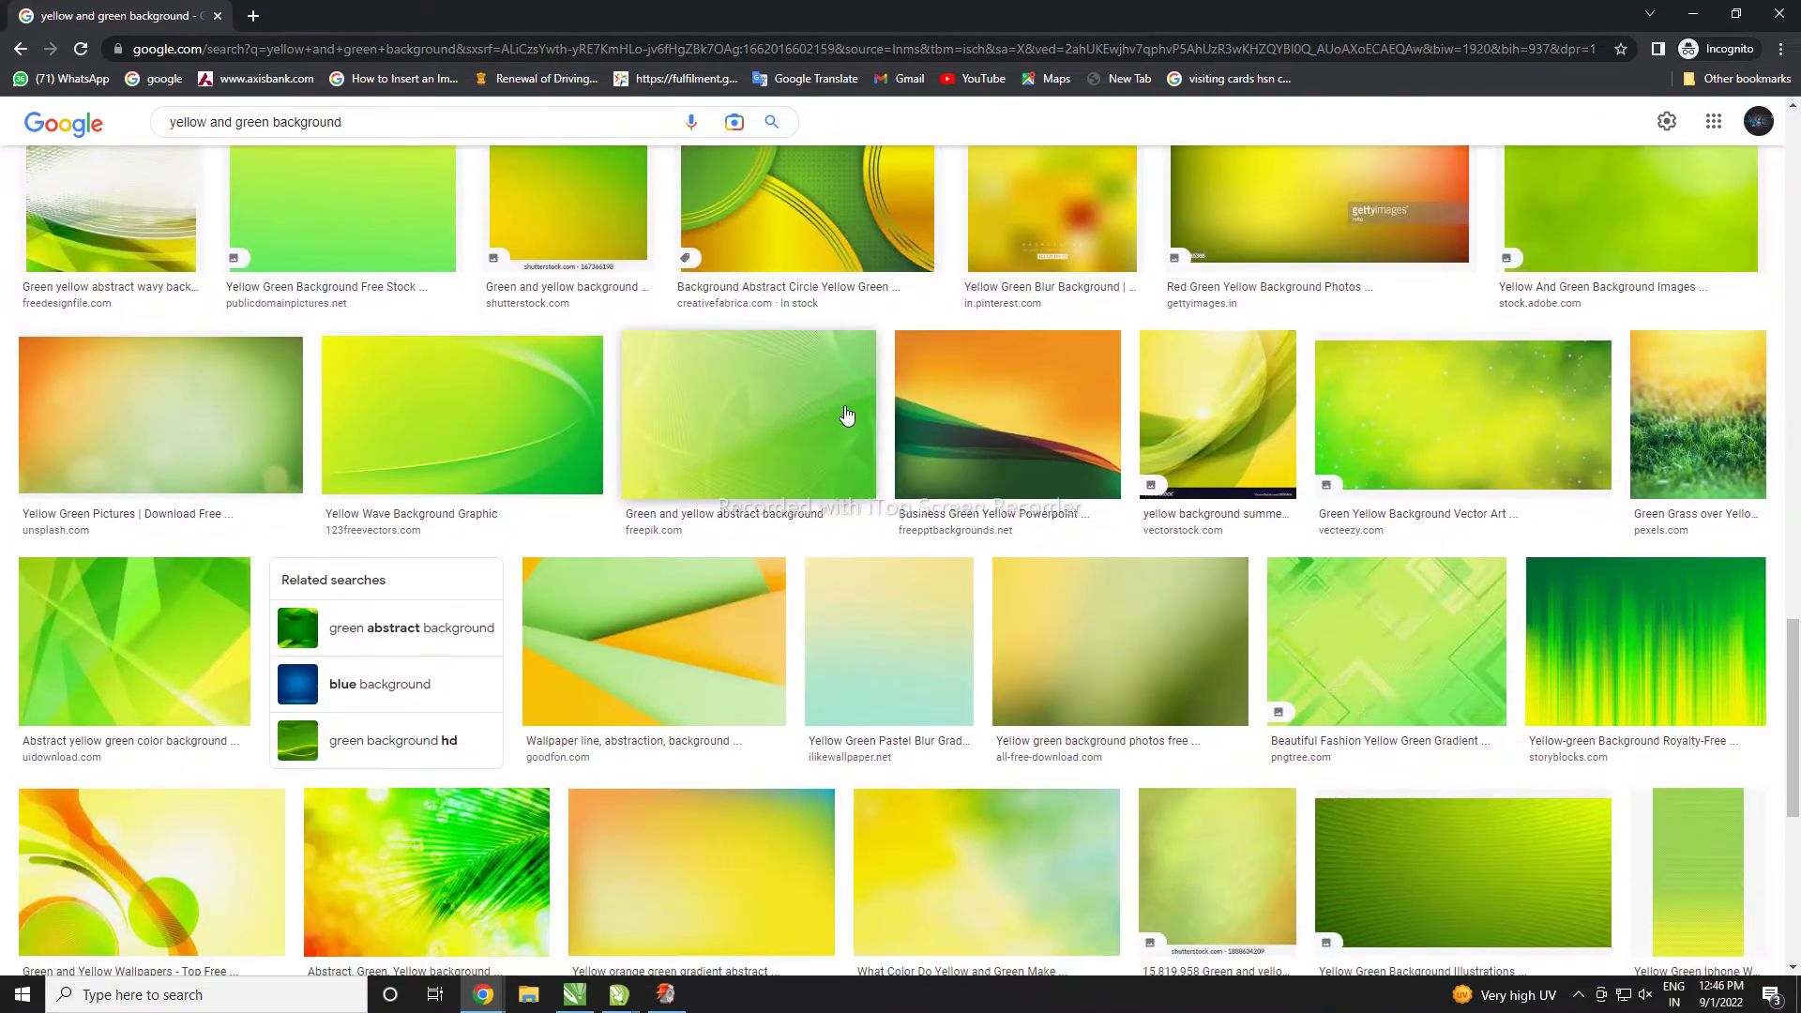
scroll(847, 414, down, 2)
scroll(847, 414, down, 4)
scroll(847, 413, down, 1)
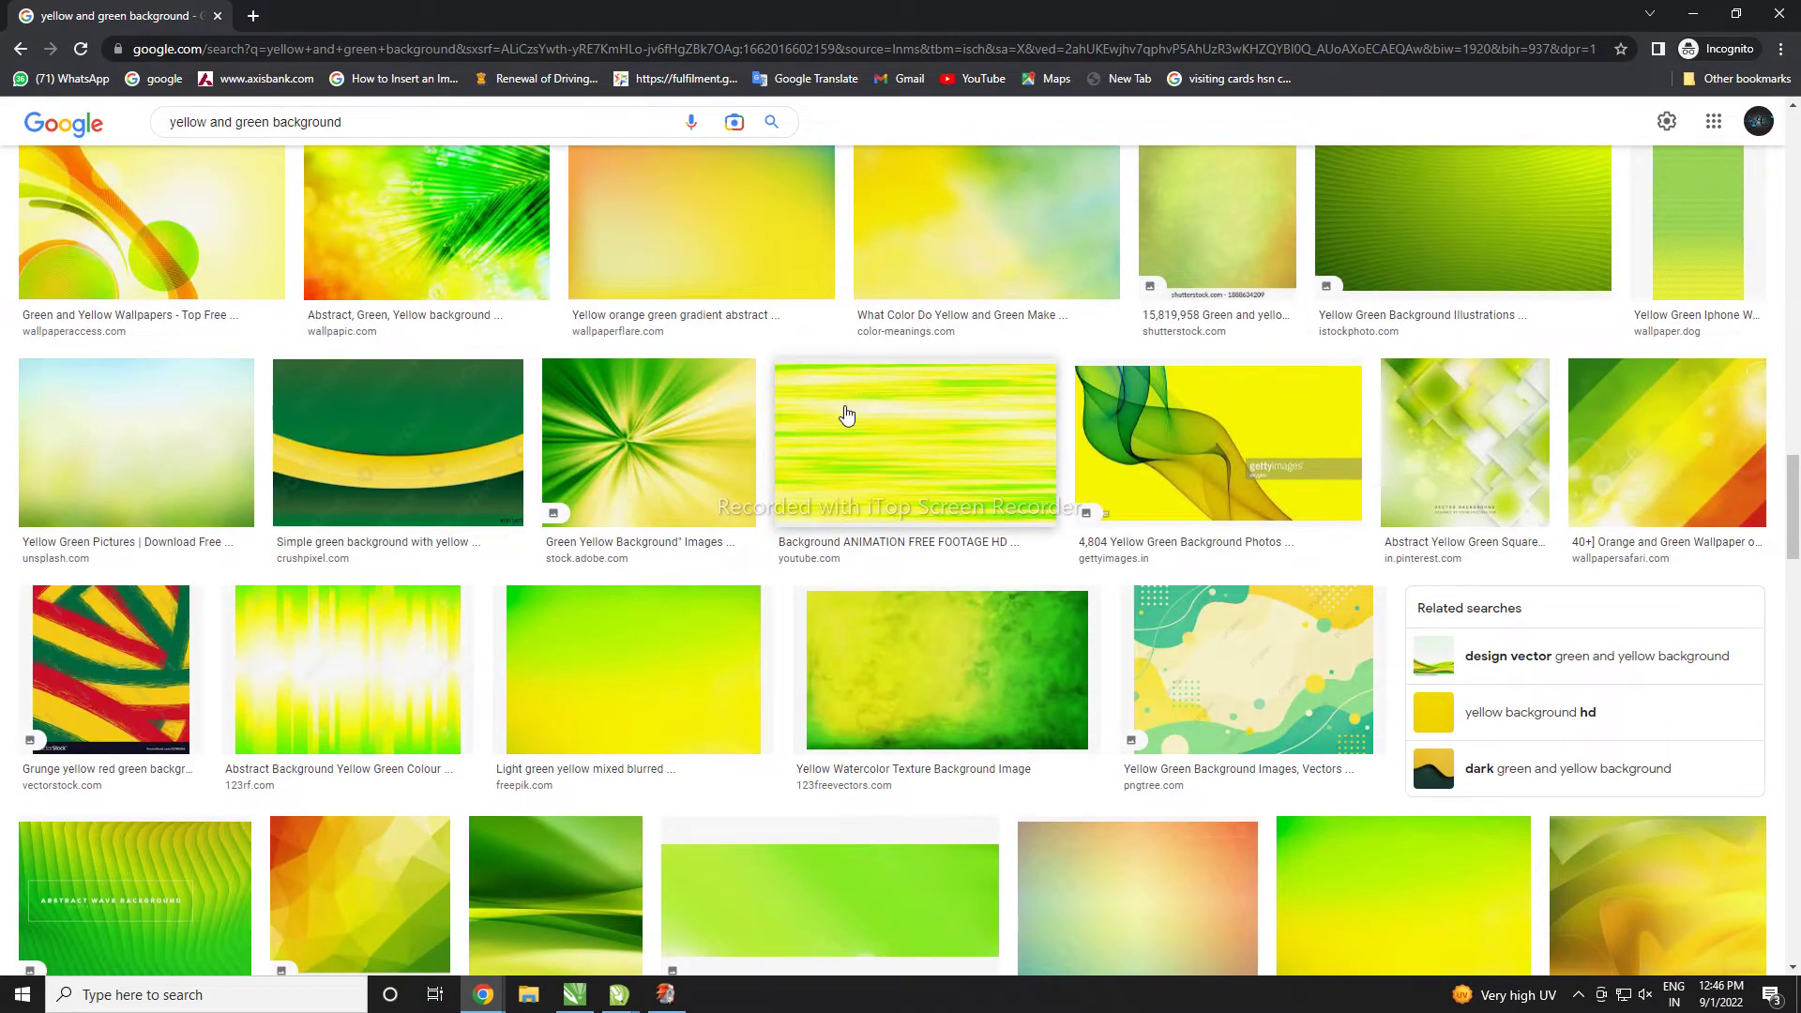
scroll(847, 413, down, 3)
scroll(847, 414, down, 2)
scroll(847, 413, down, 2)
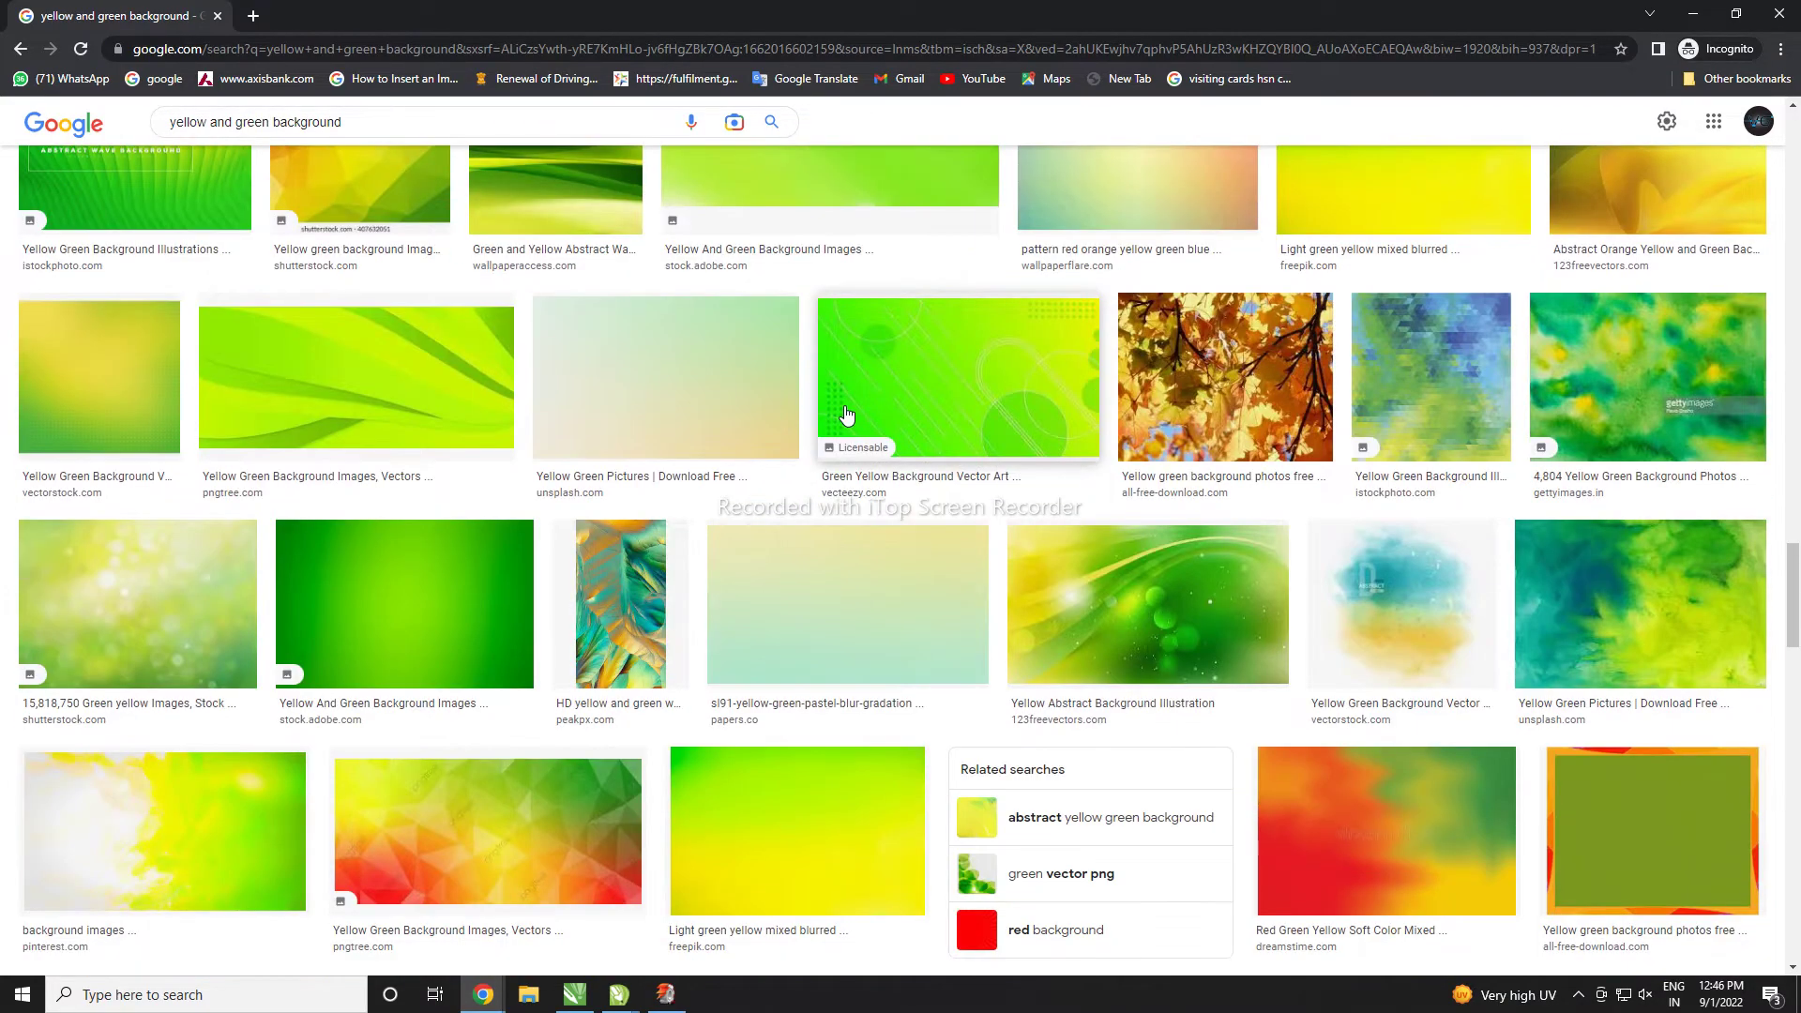
scroll(847, 413, down, 3)
scroll(847, 413, down, 3)
scroll(847, 413, down, 2)
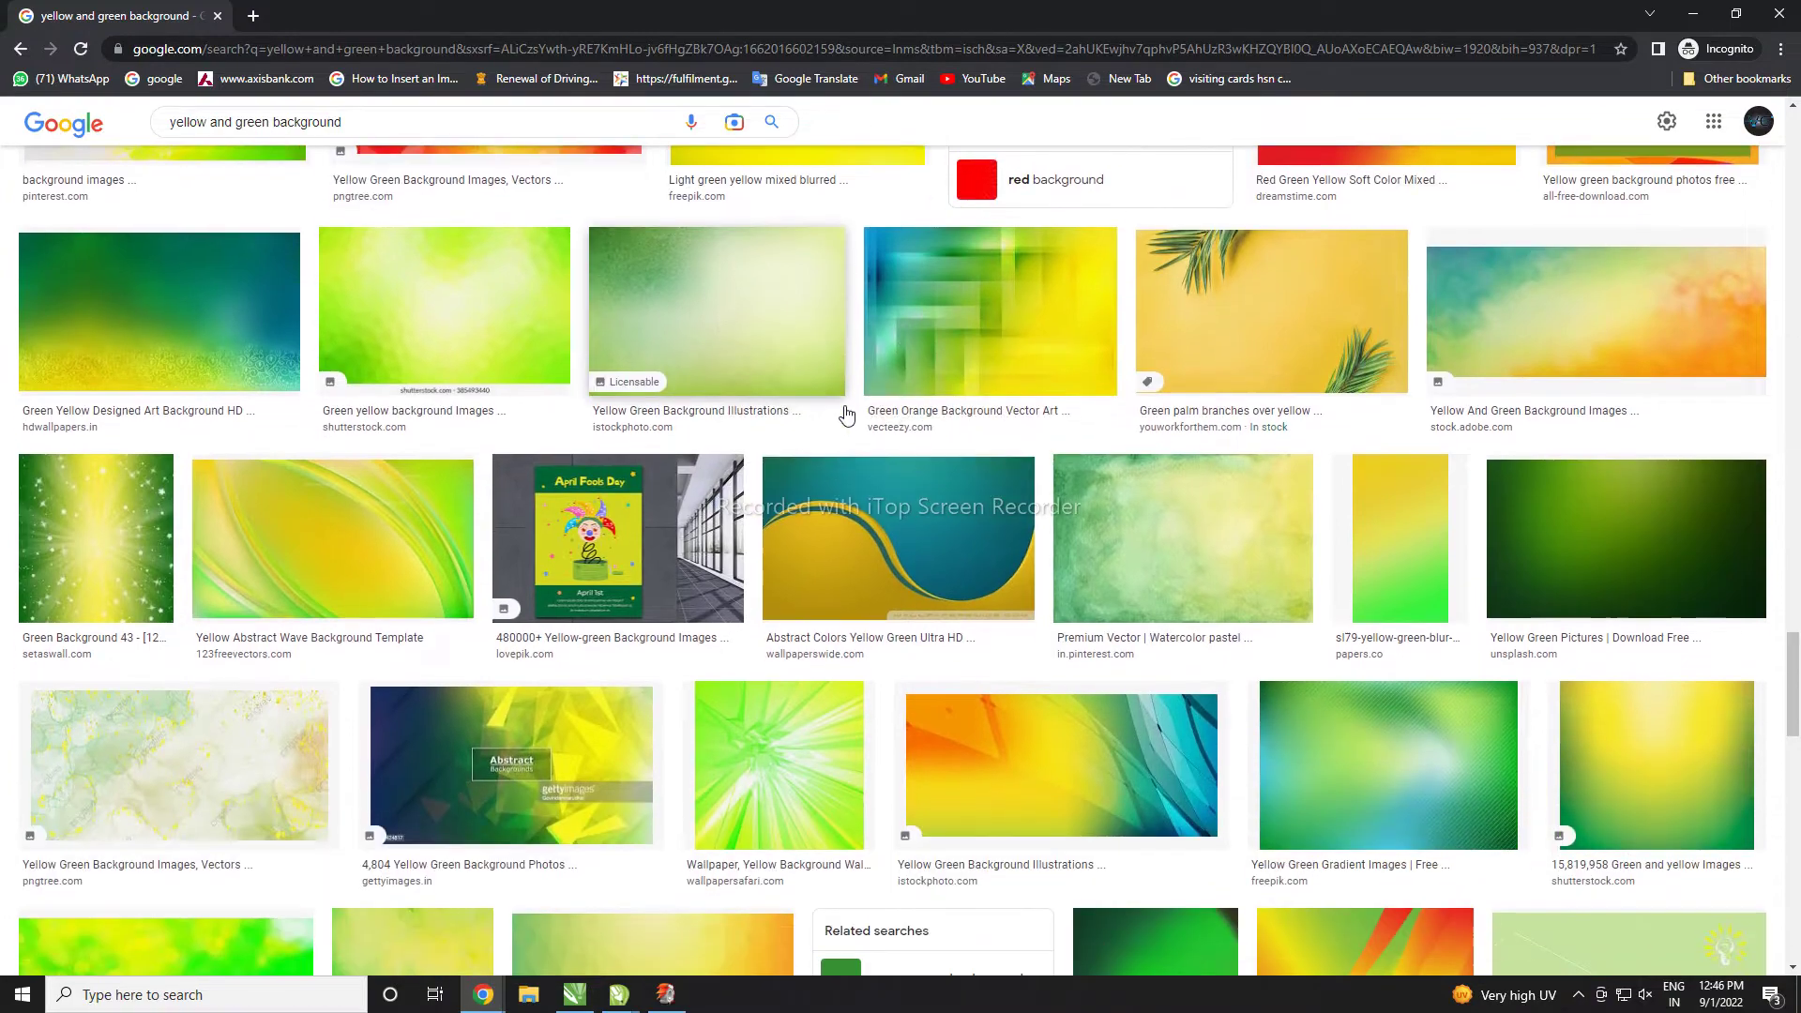
scroll(847, 414, down, 1)
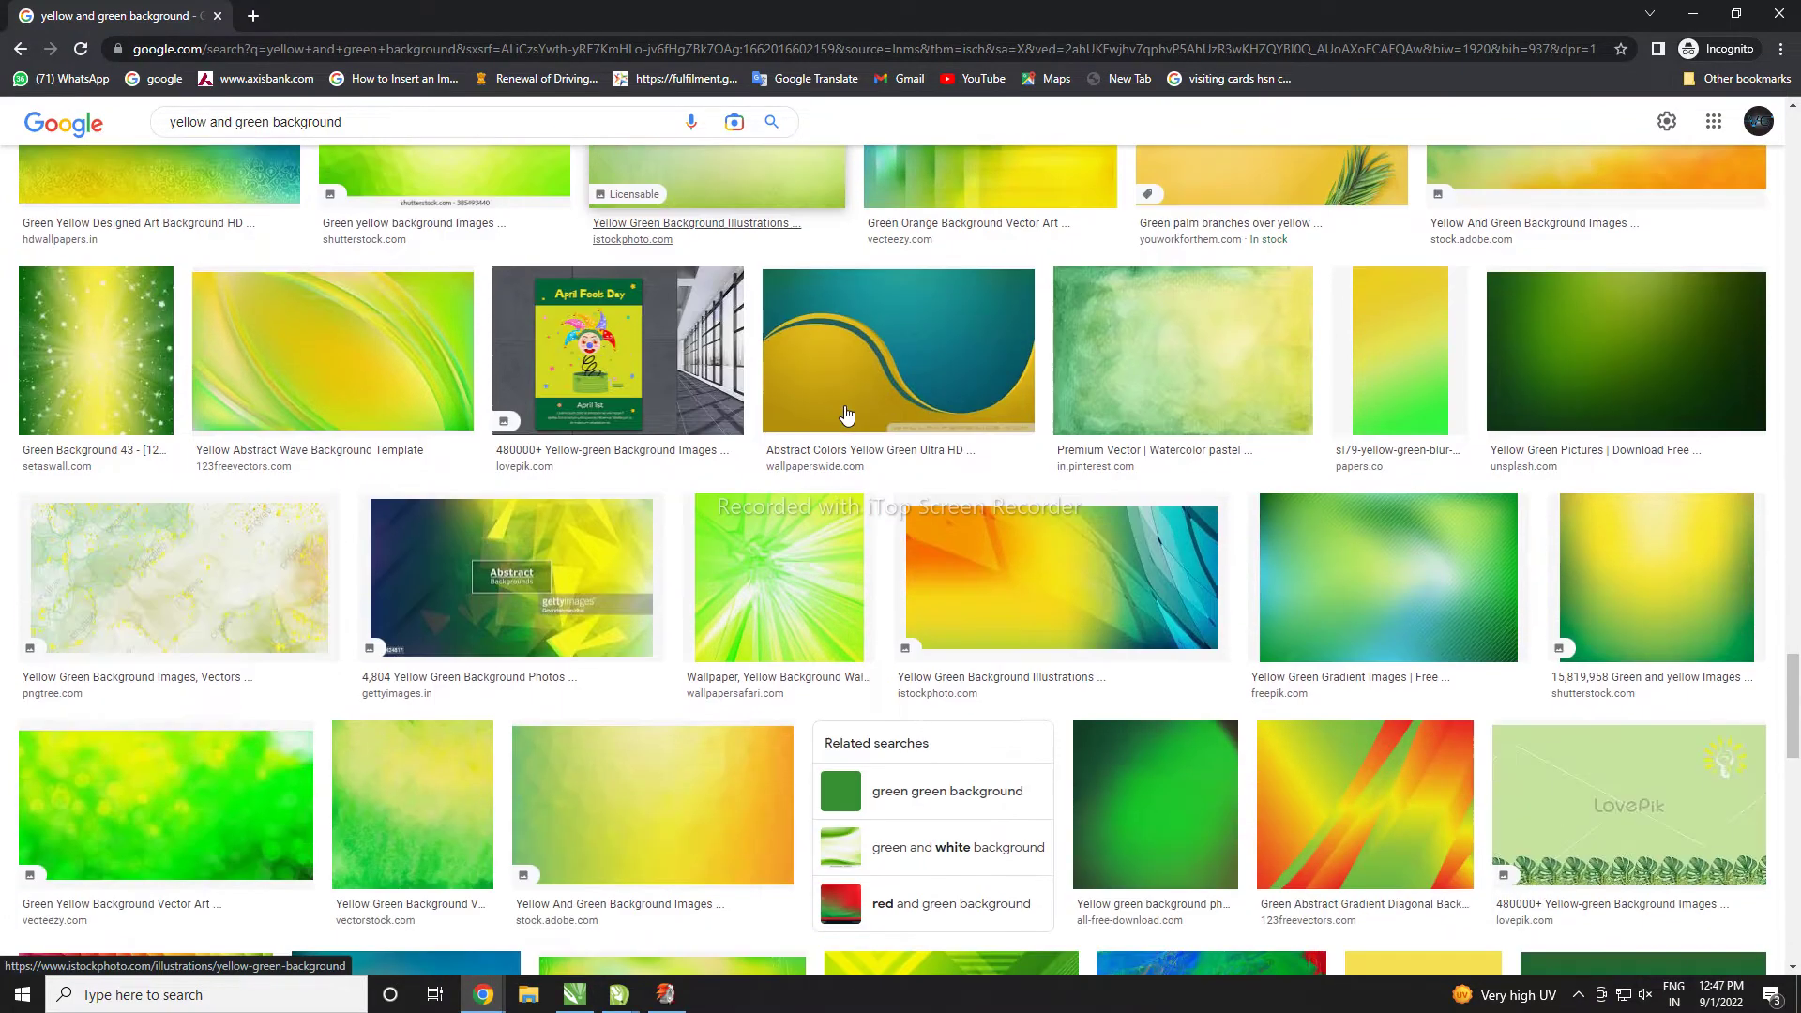
scroll(847, 413, down, 3)
scroll(847, 414, down, 4)
scroll(847, 414, down, 2)
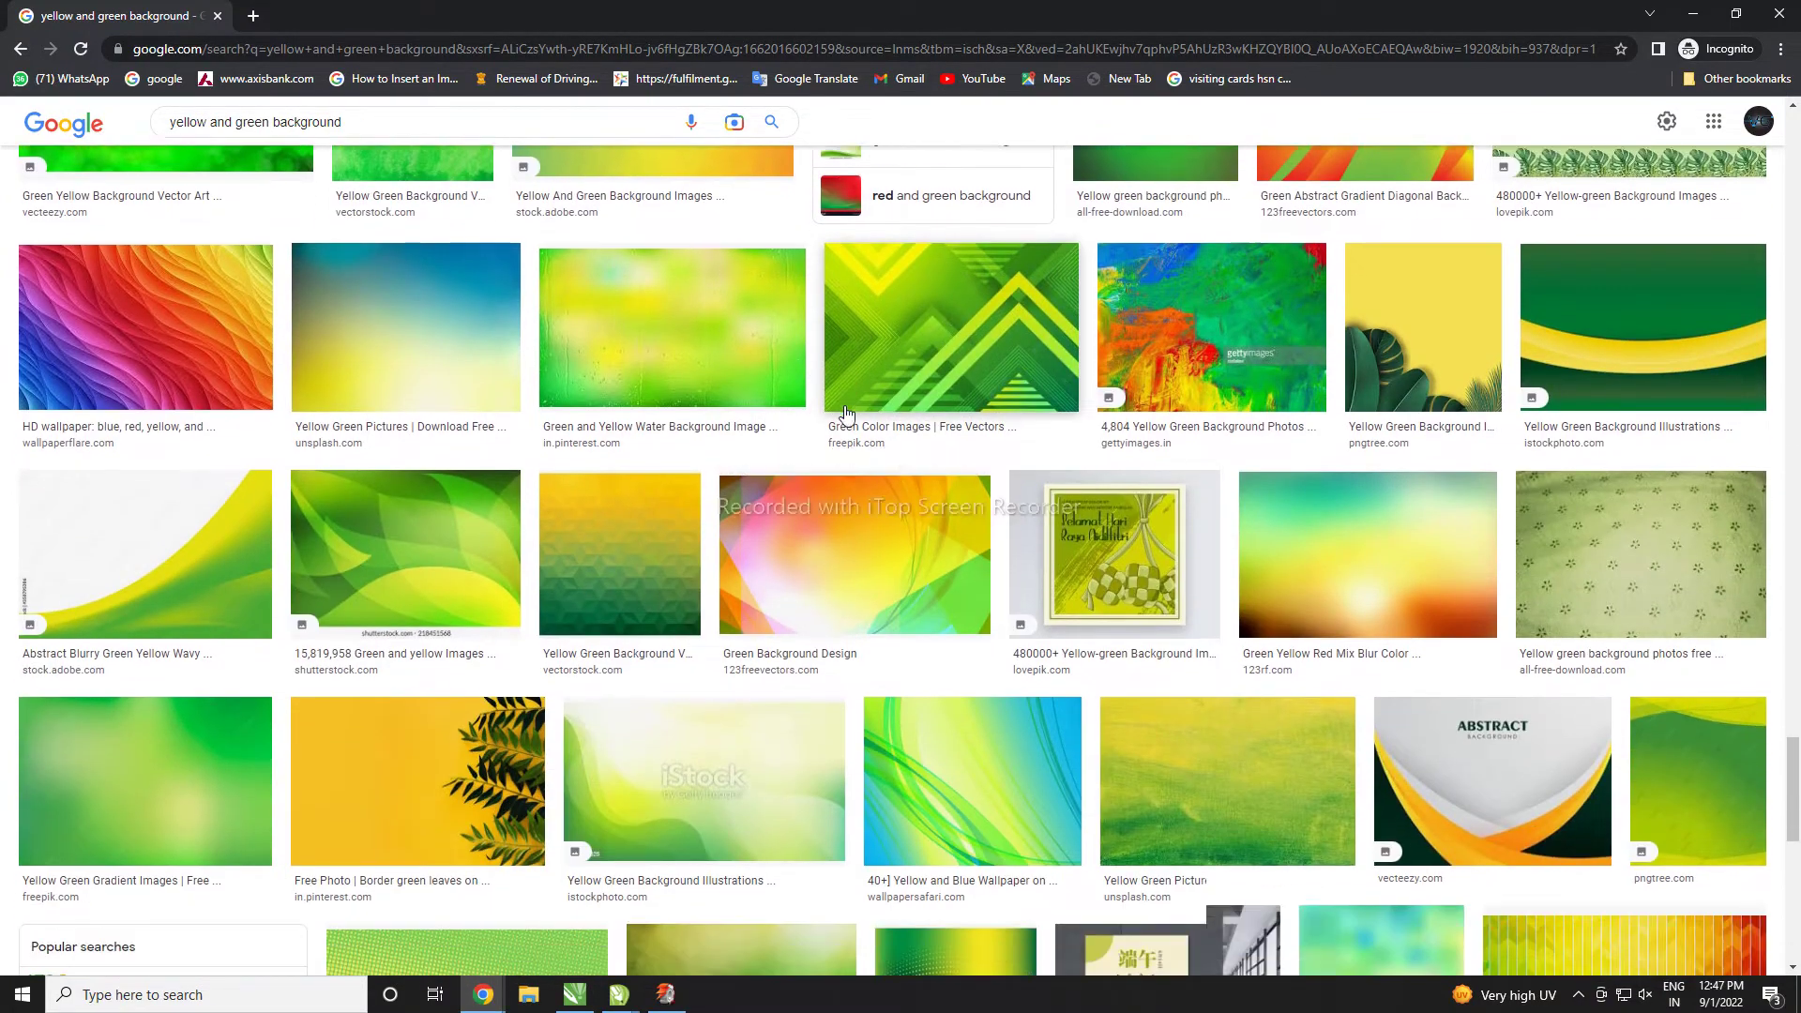
scroll(847, 413, down, 2)
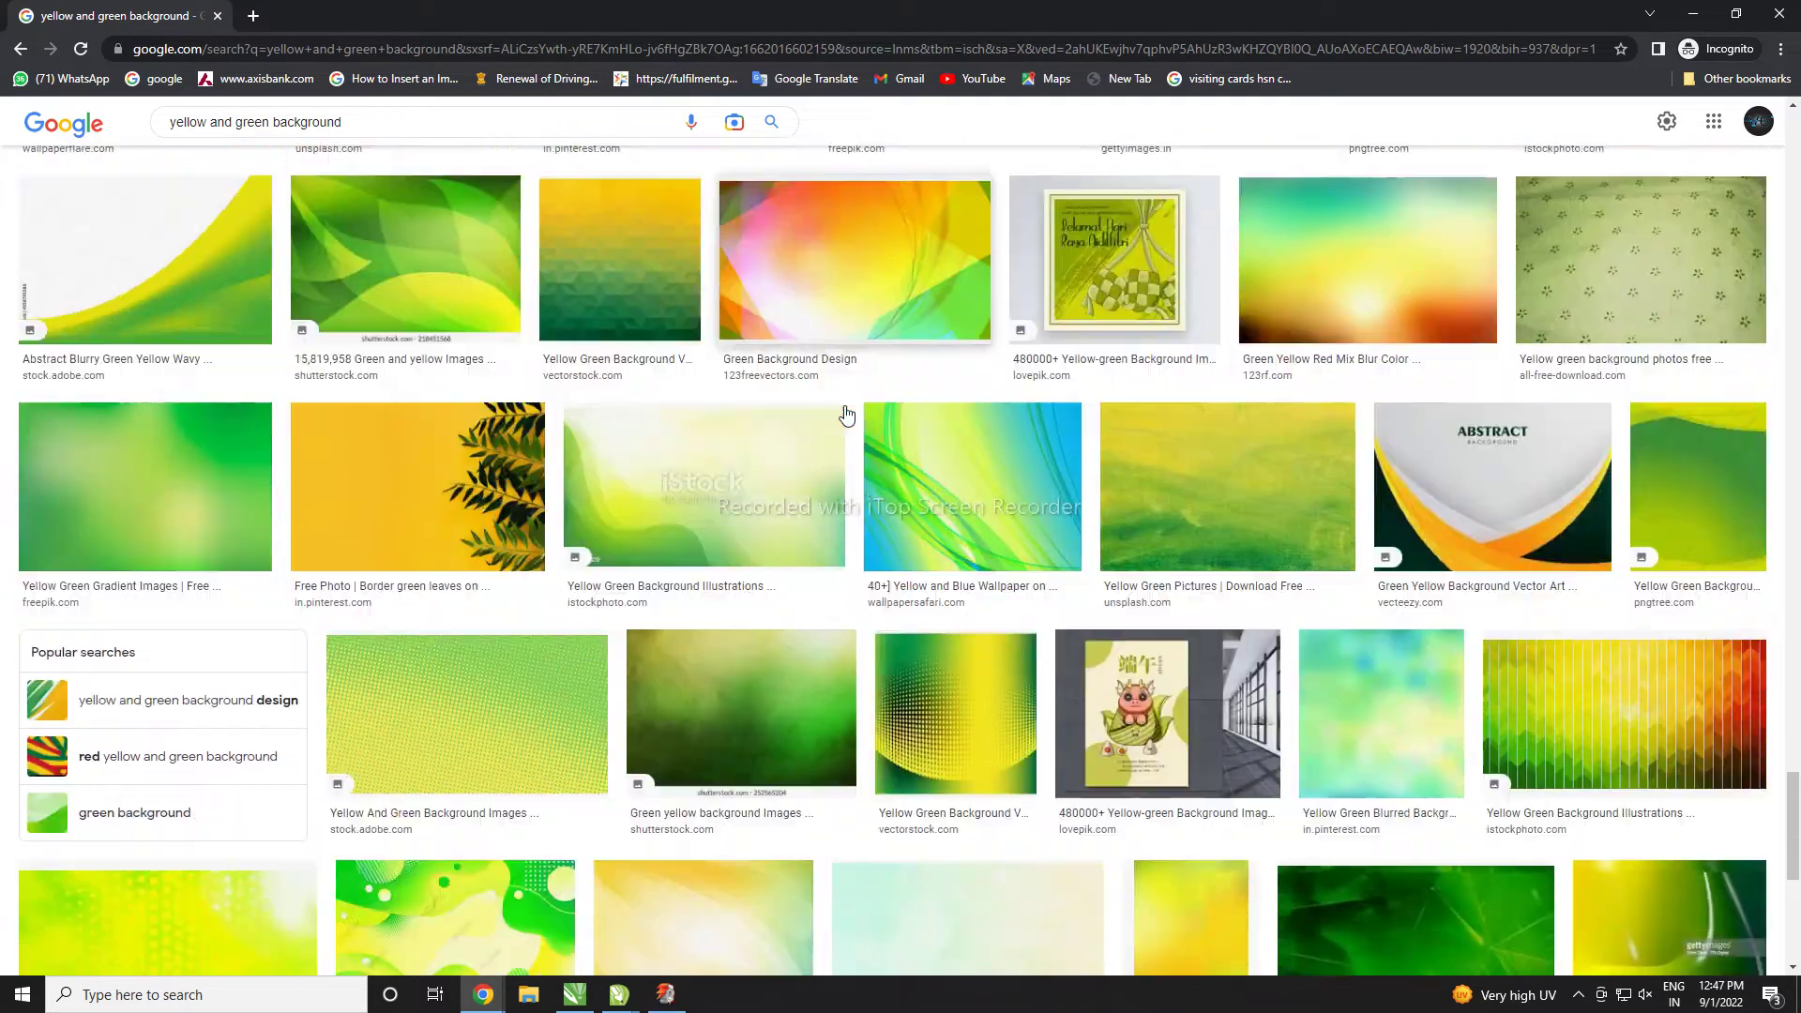
scroll(847, 414, down, 2)
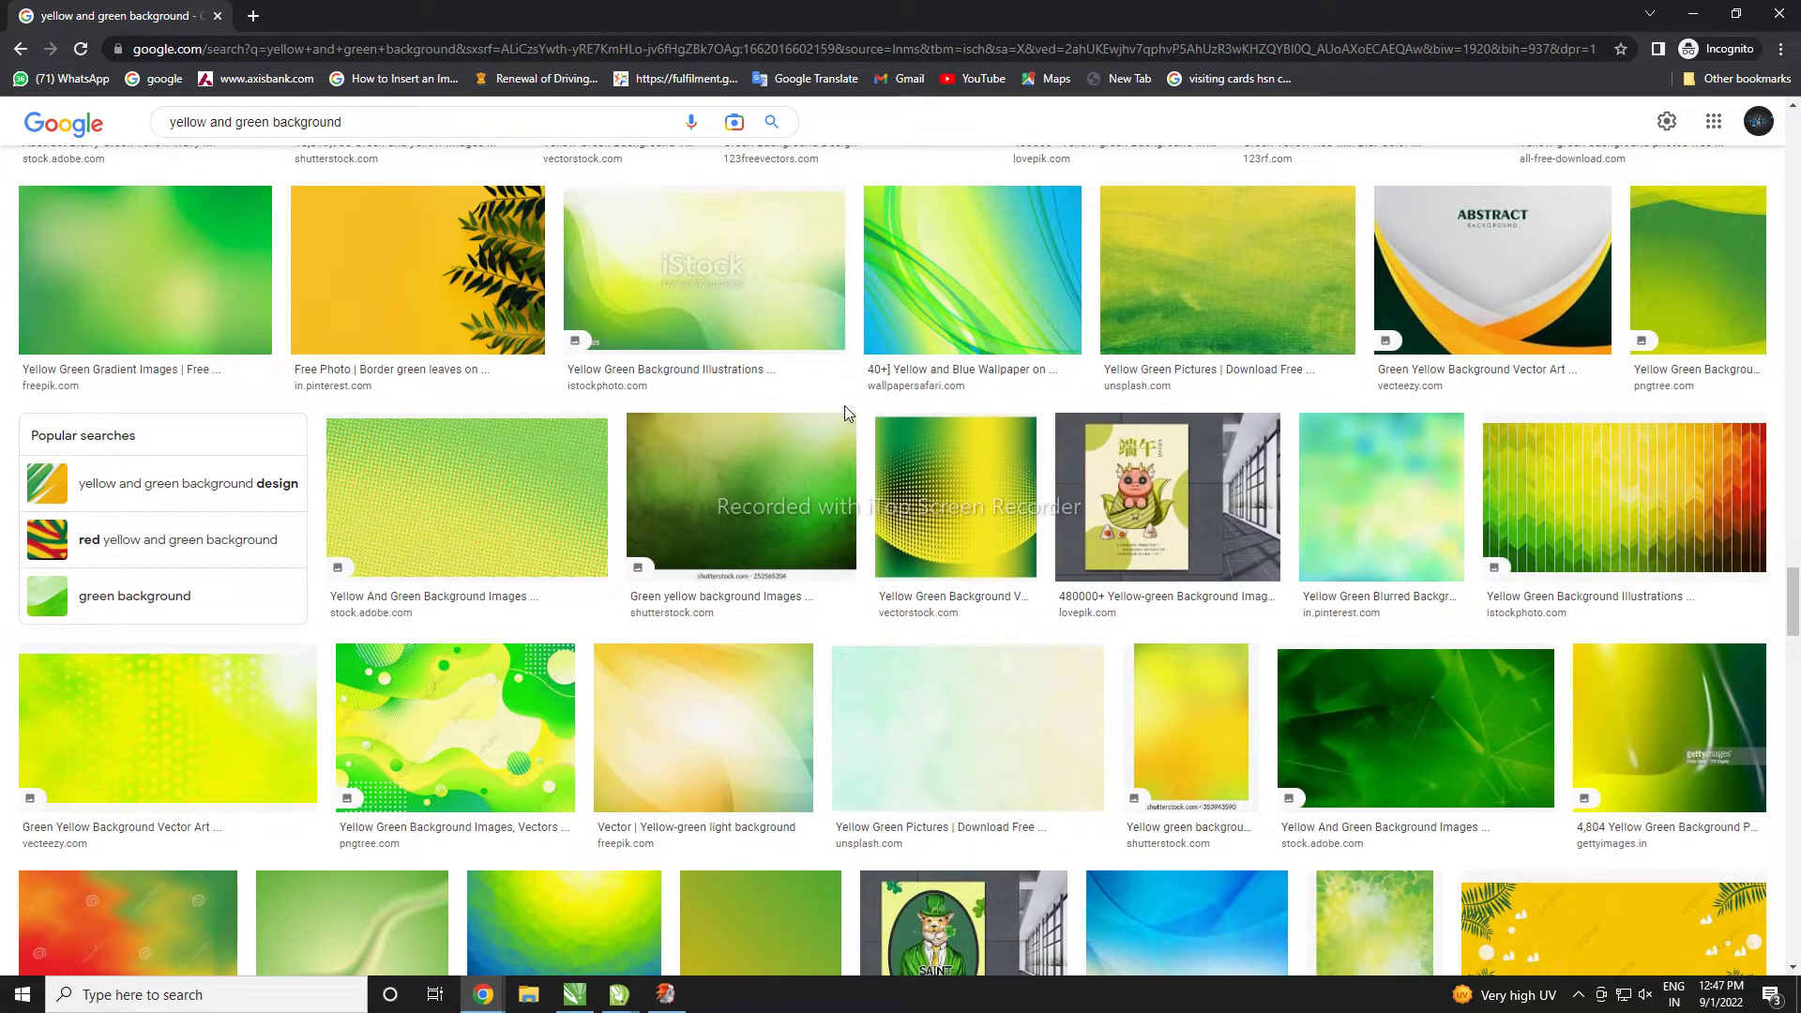
scroll(845, 413, down, 2)
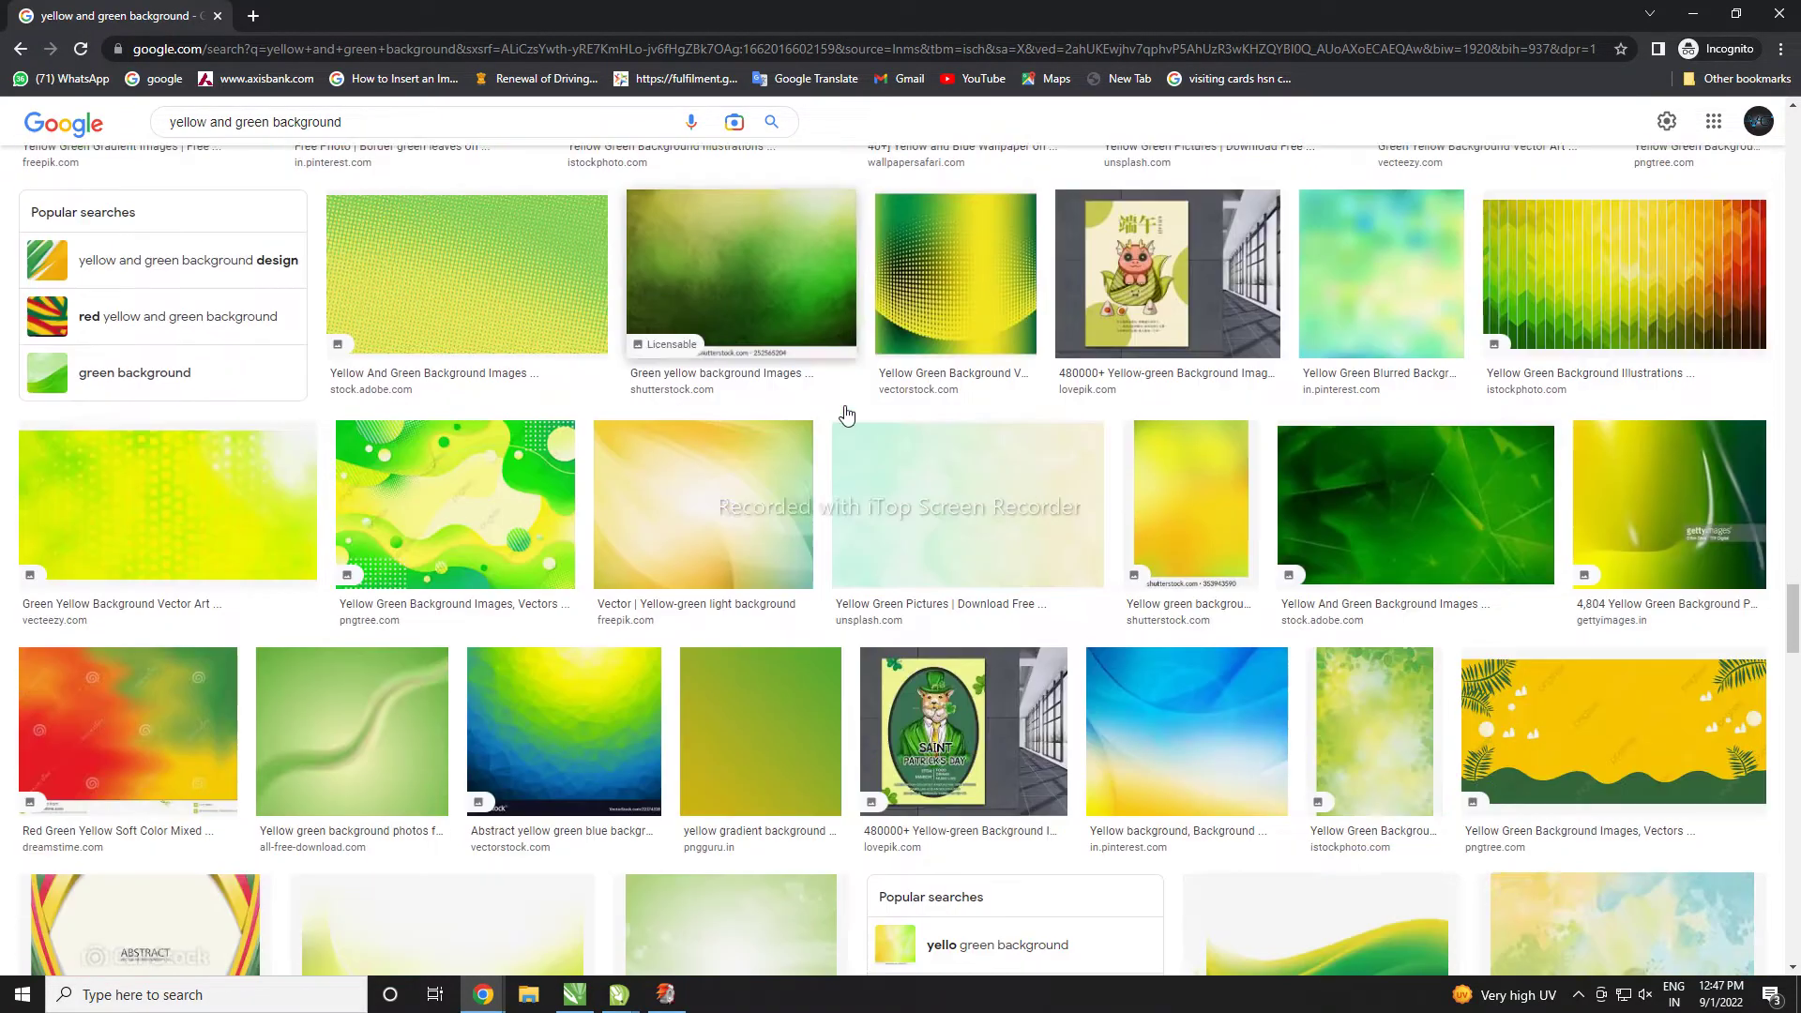
scroll(845, 412, down, 3)
scroll(847, 413, down, 2)
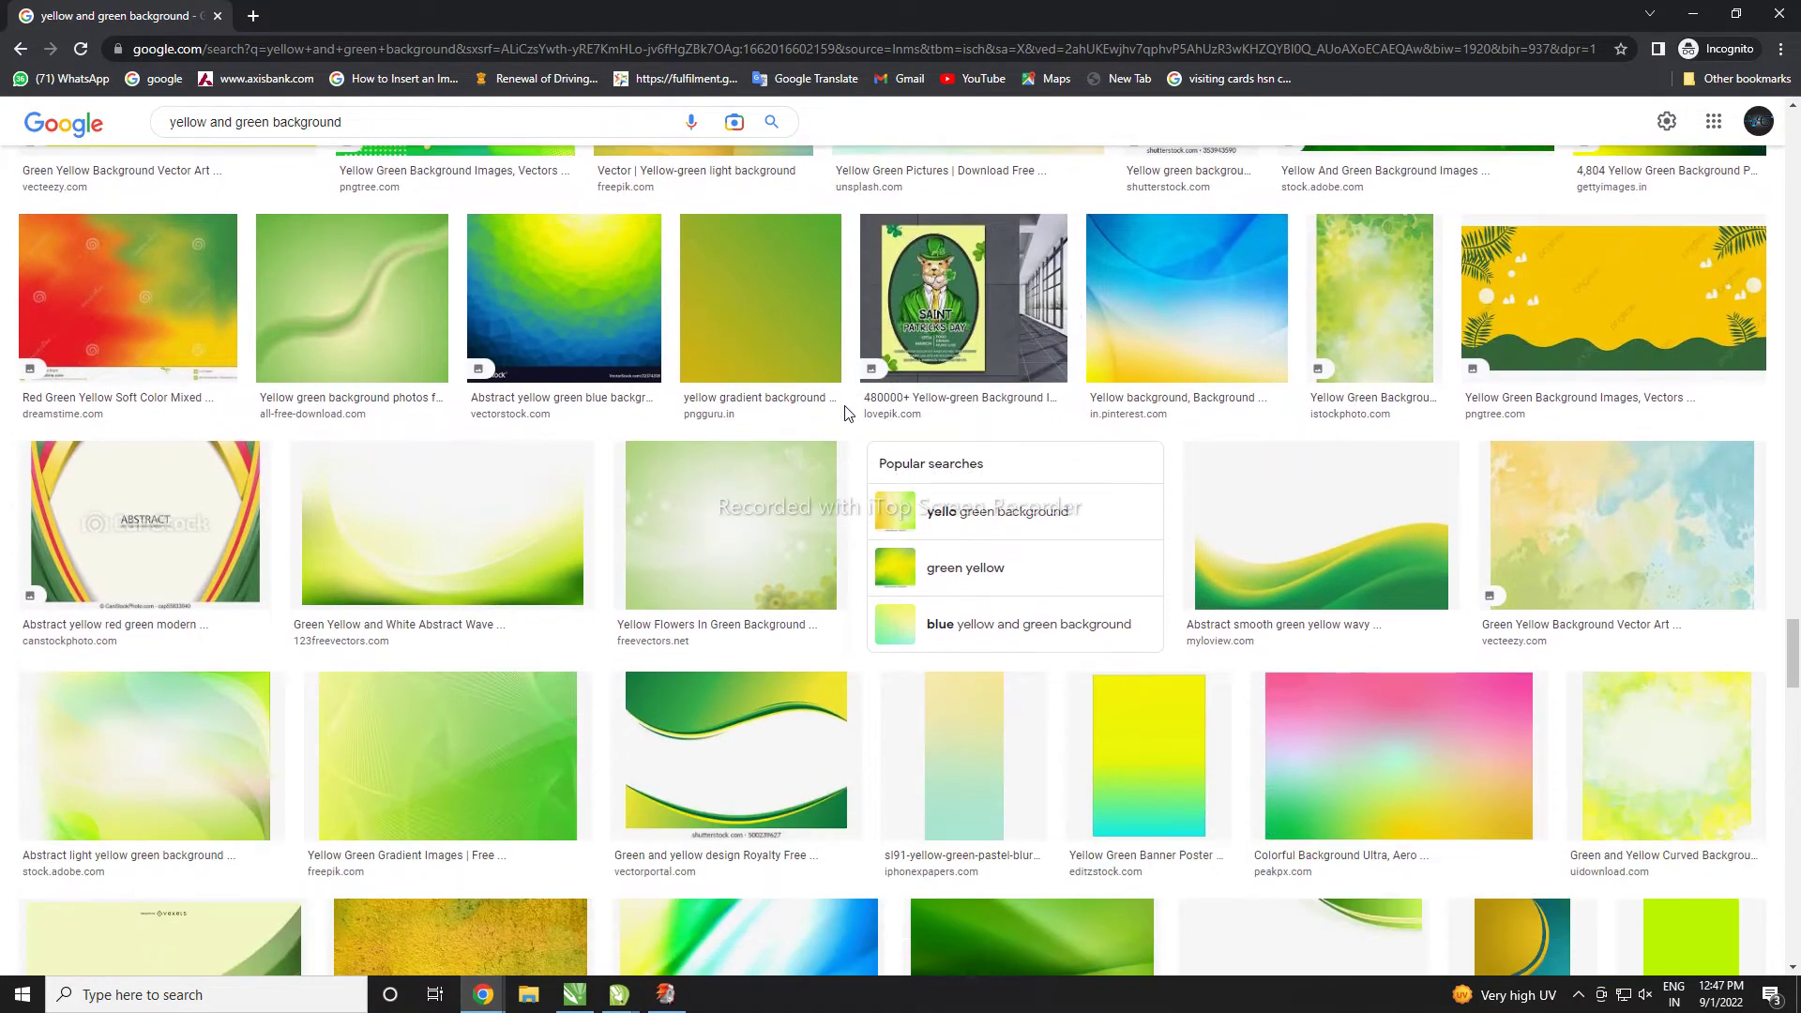
scroll(847, 413, down, 3)
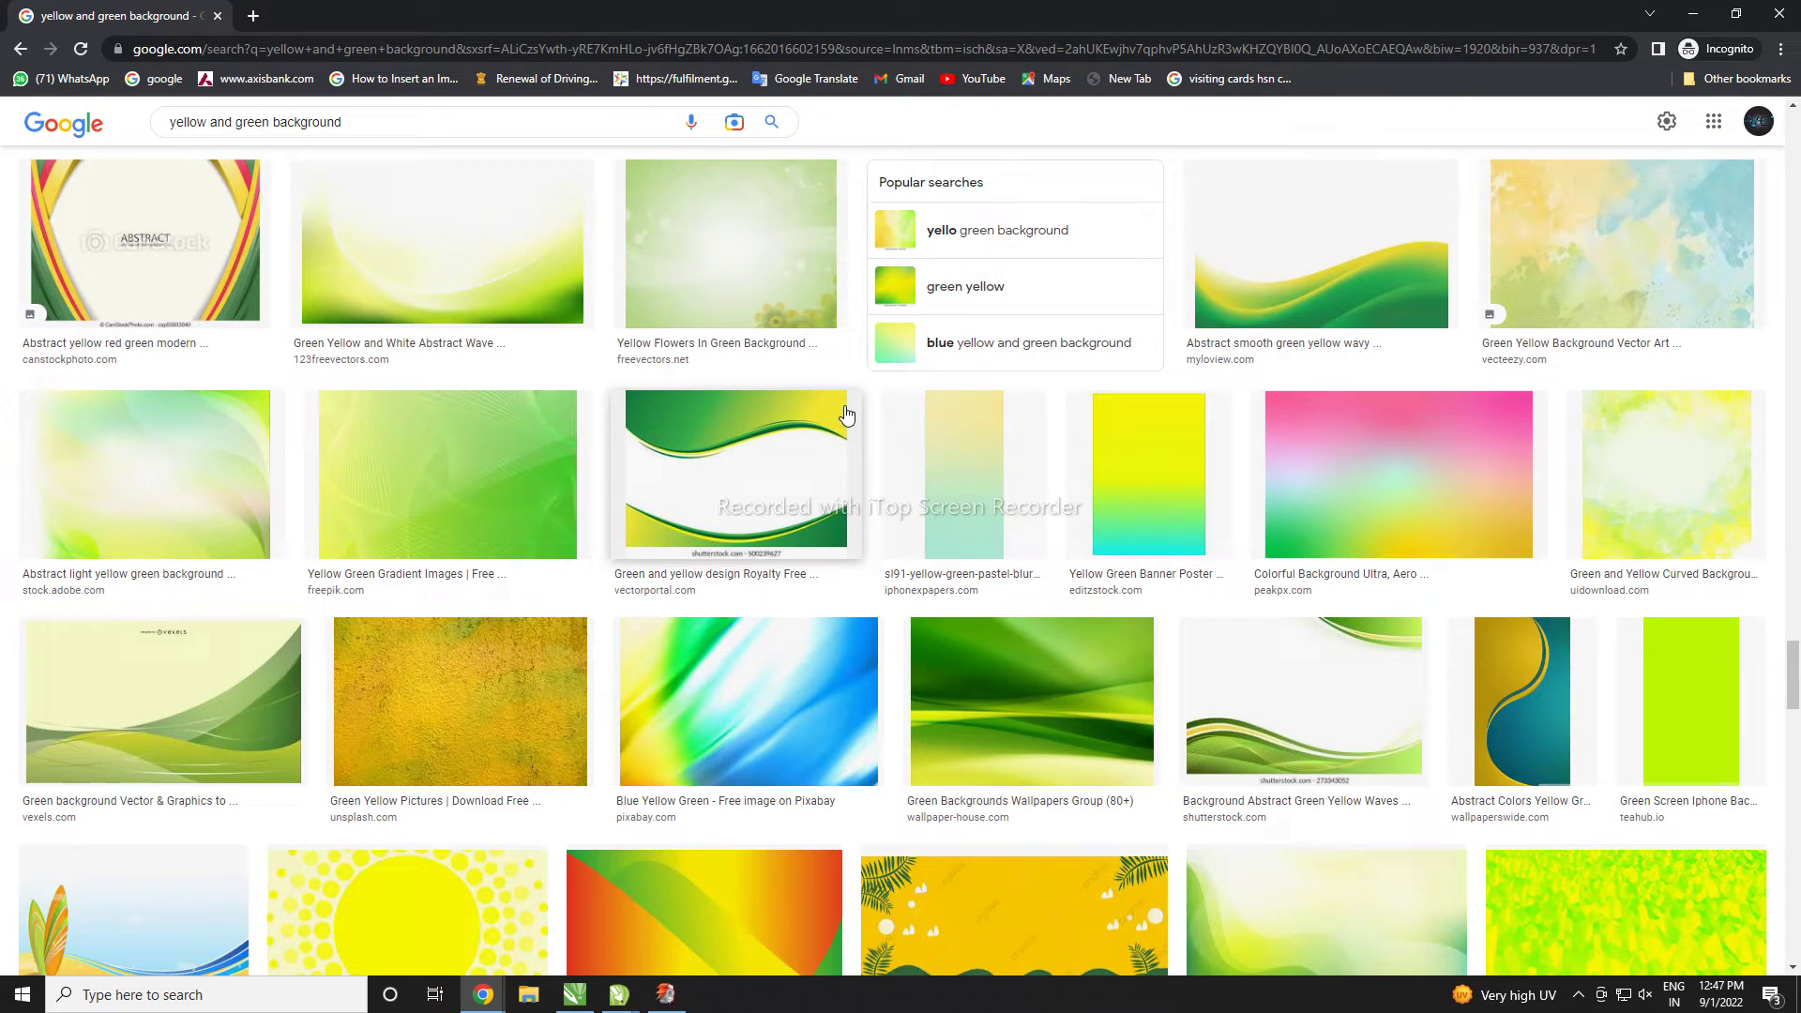
scroll(845, 412, down, 2)
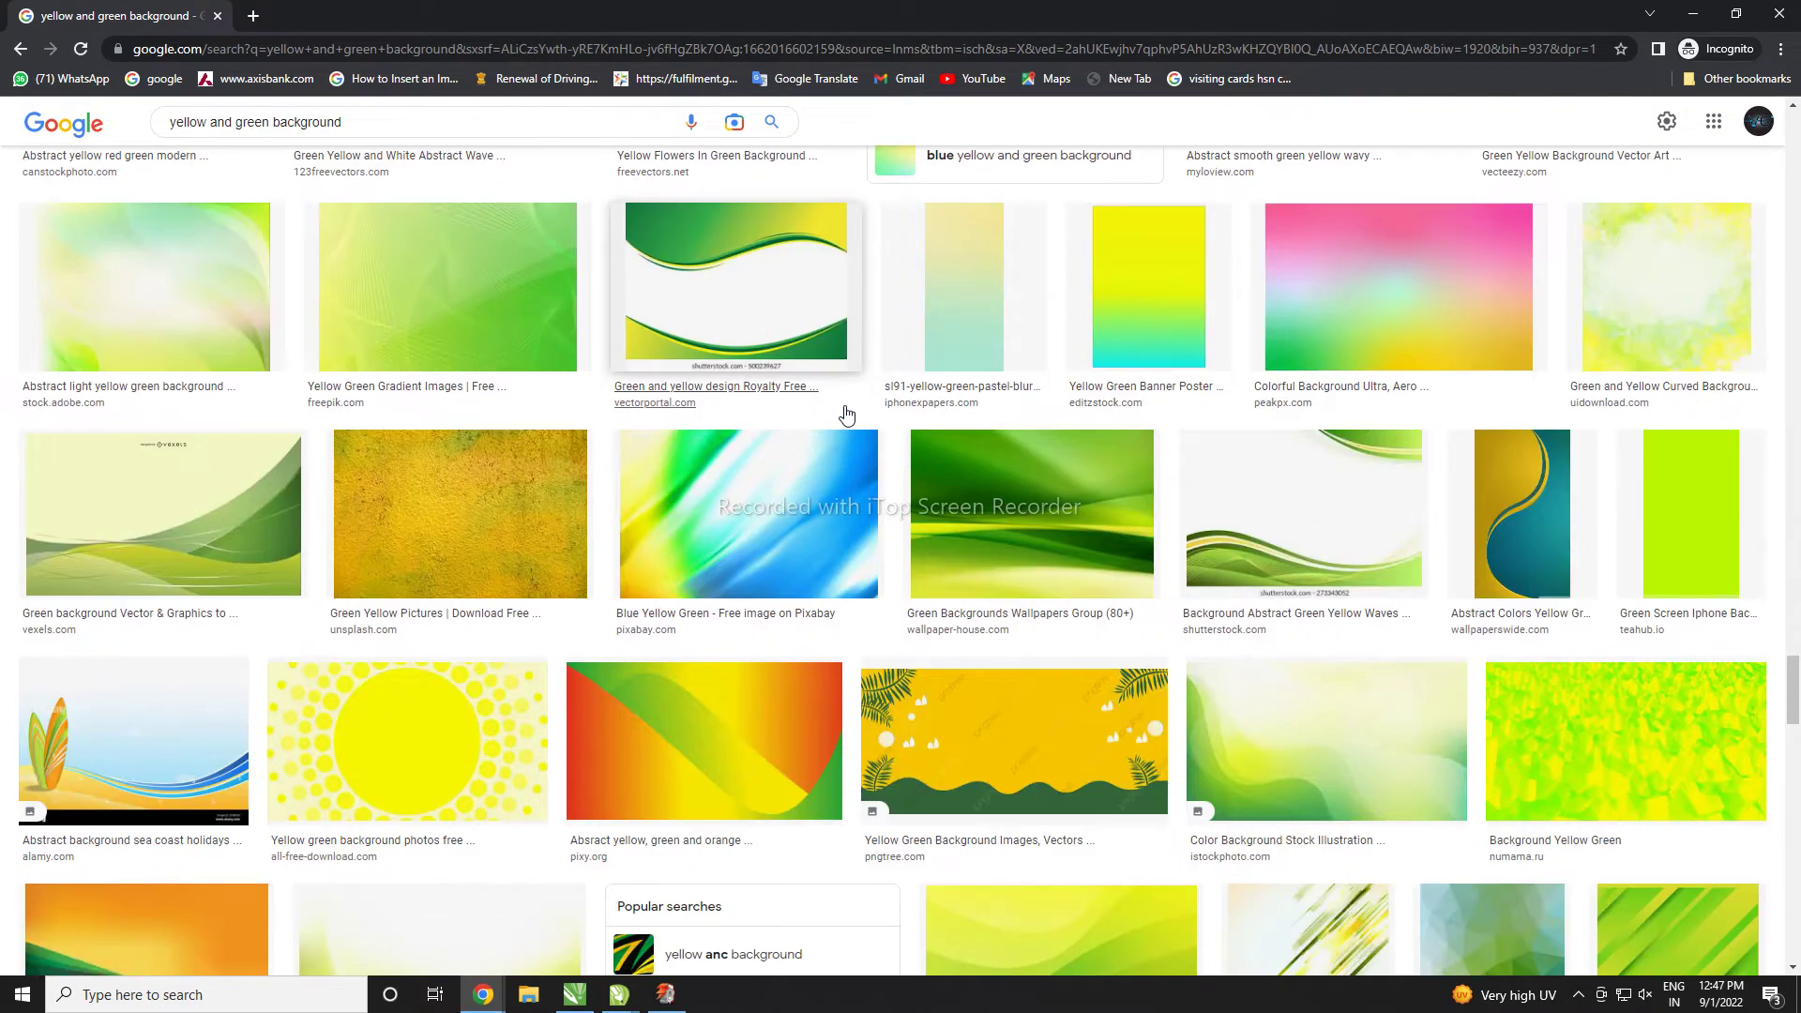
scroll(845, 413, down, 2)
scroll(845, 413, down, 3)
scroll(845, 413, down, 3)
scroll(845, 412, down, 3)
scroll(845, 412, down, 2)
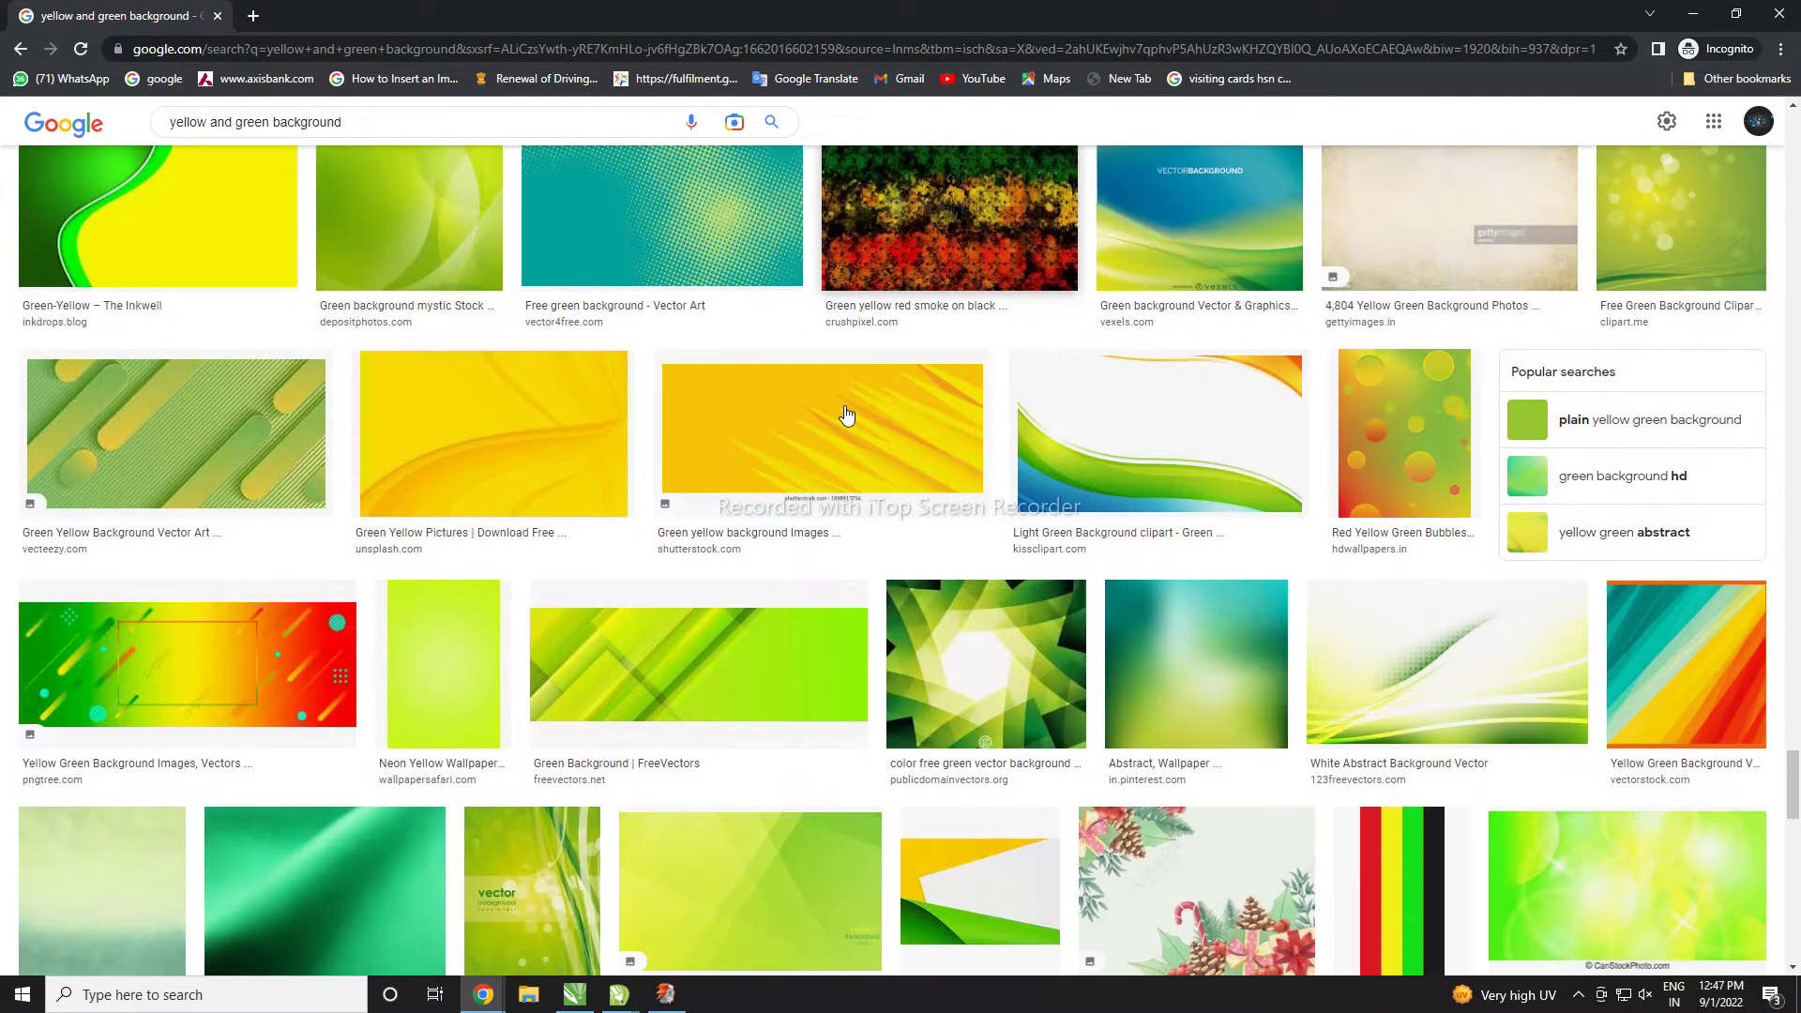
scroll(845, 412, down, 2)
scroll(846, 412, down, 4)
scroll(845, 413, down, 2)
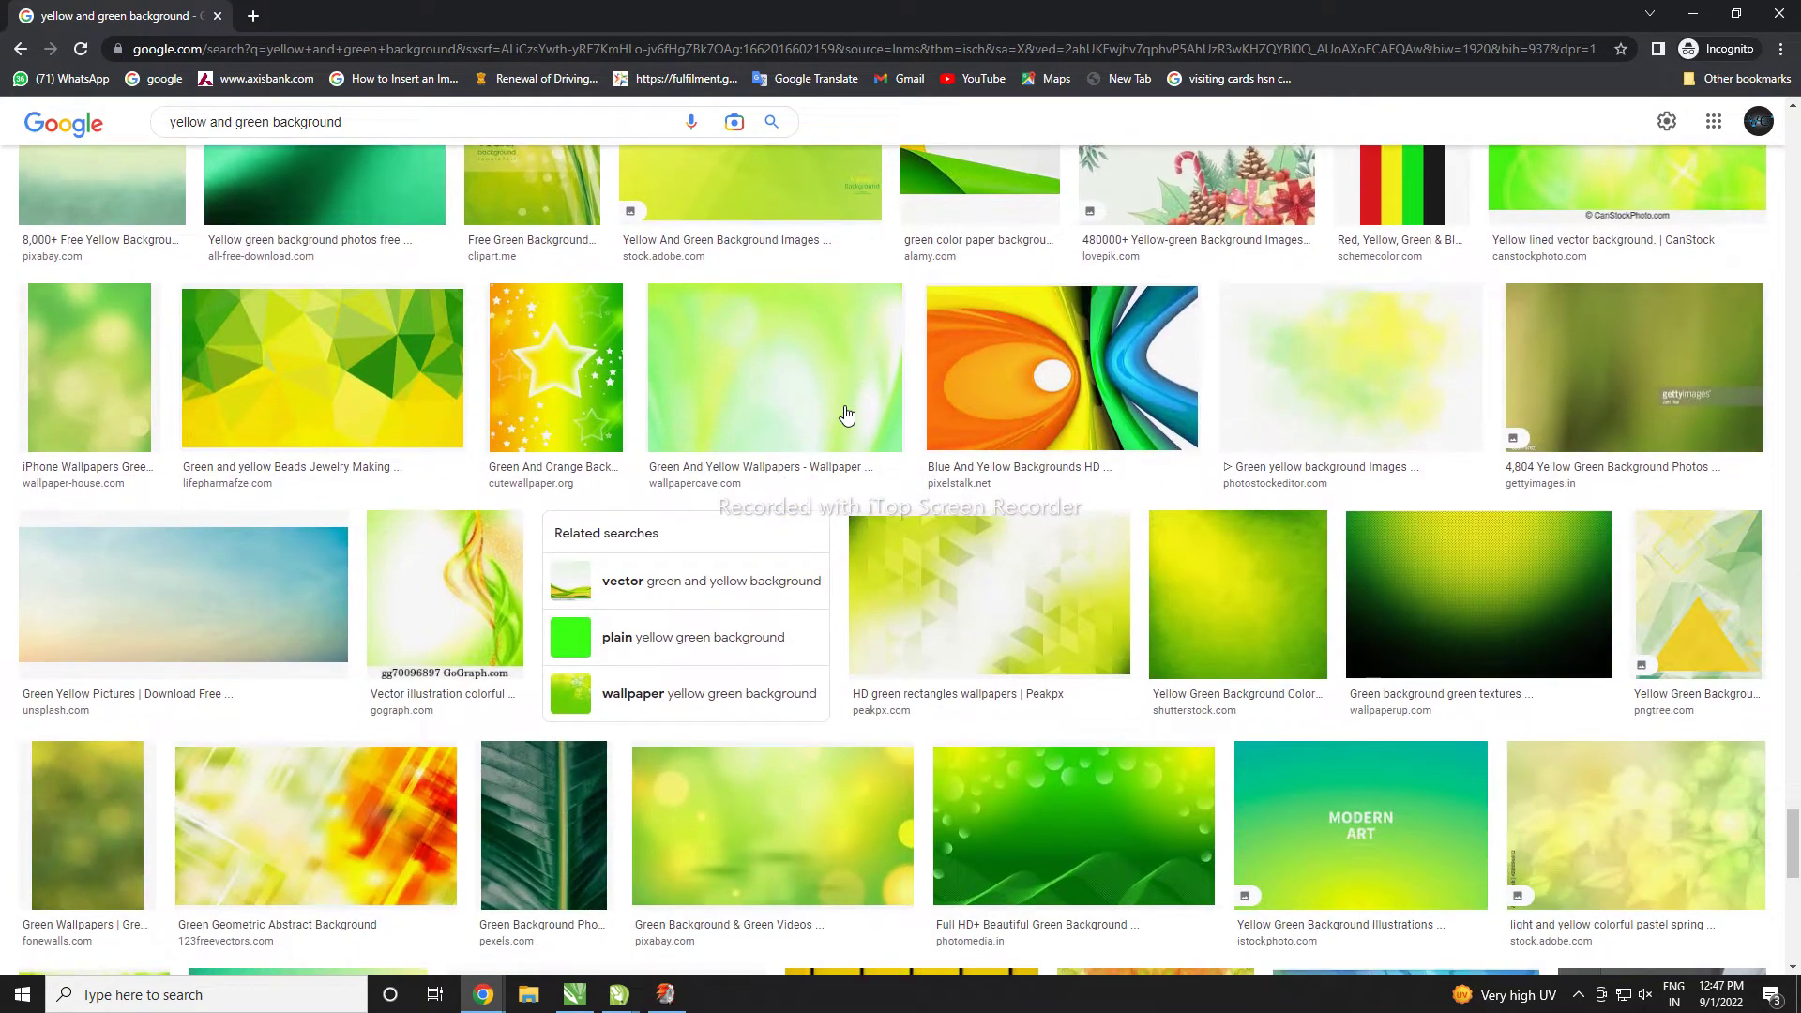
scroll(845, 413, down, 2)
scroll(845, 412, down, 2)
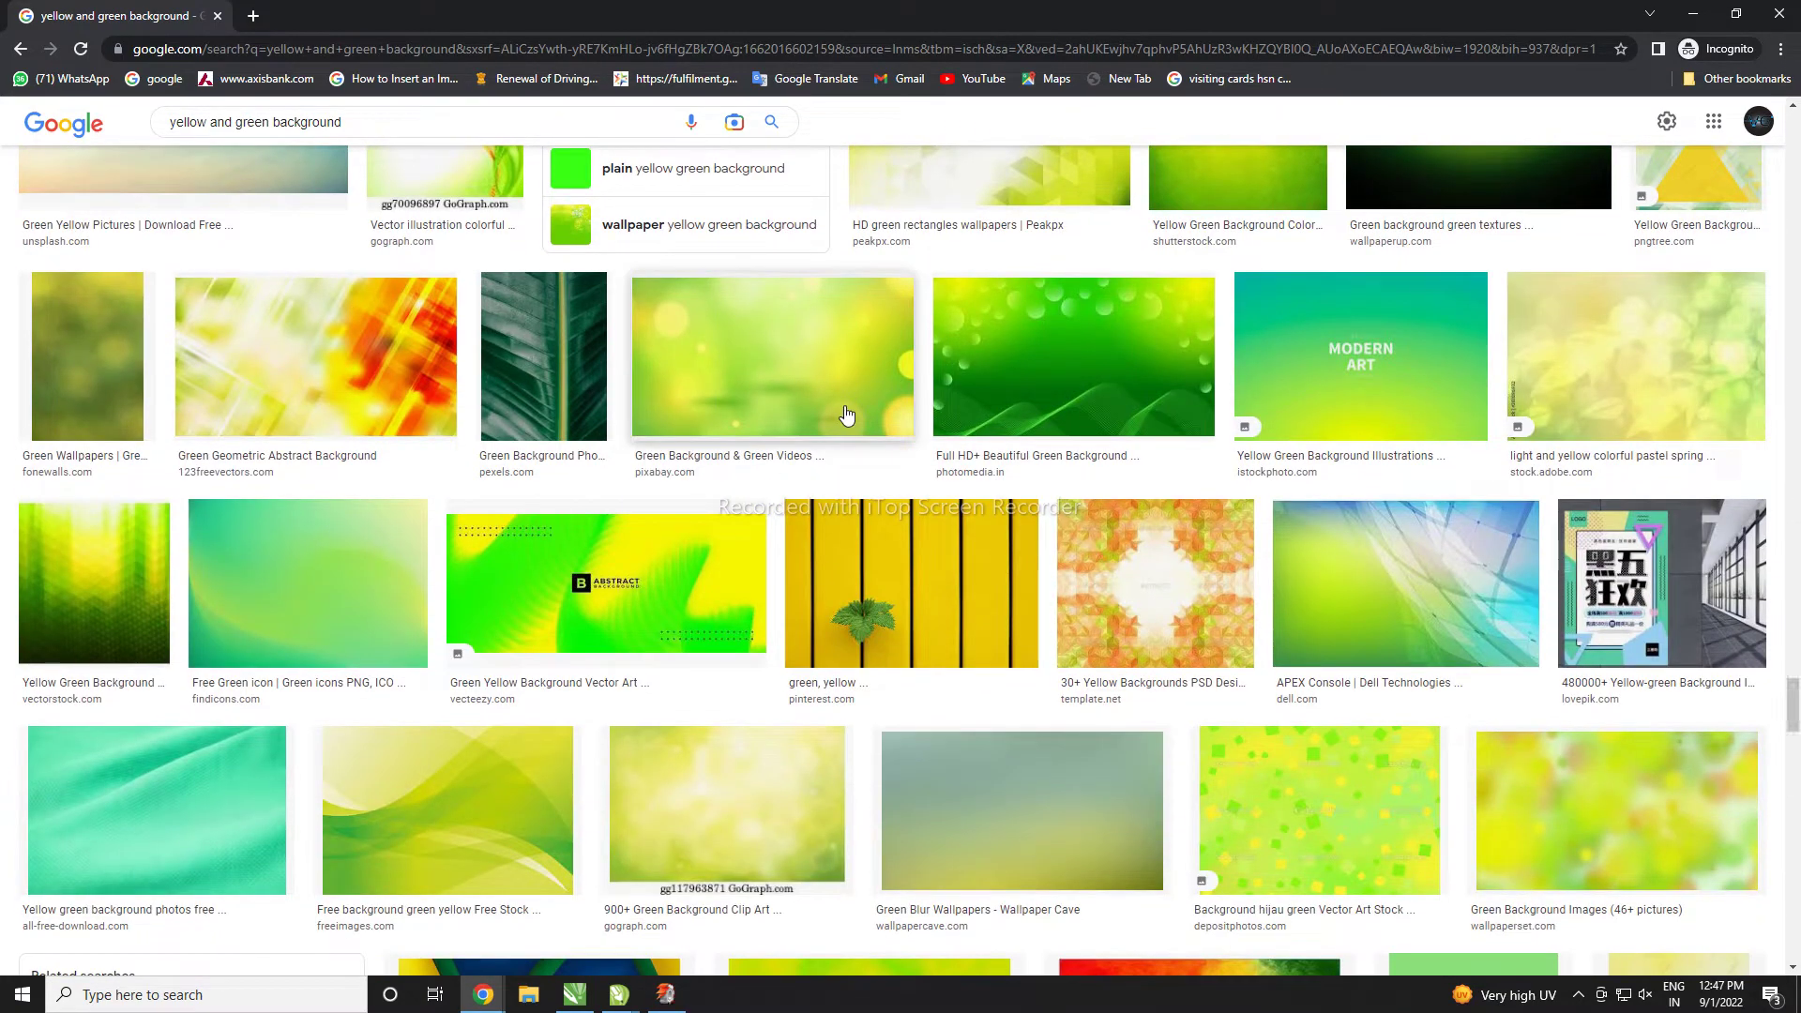
scroll(845, 412, down, 2)
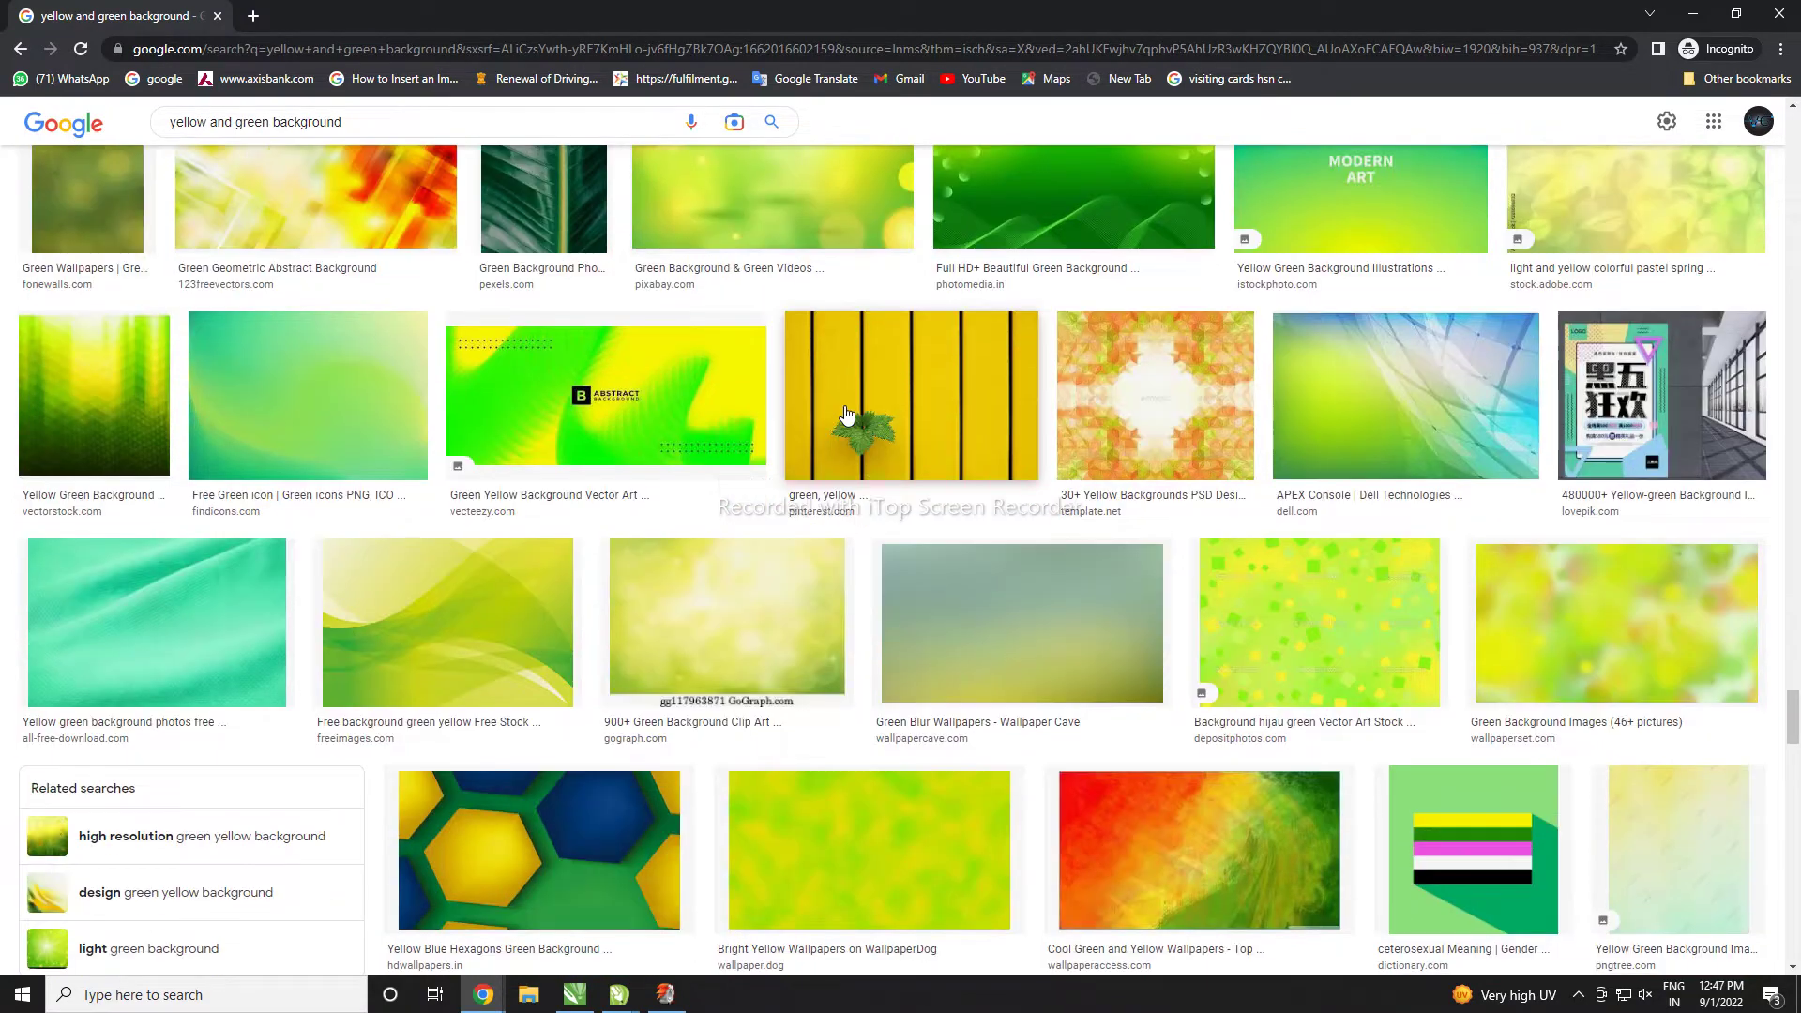
scroll(845, 412, down, 2)
scroll(845, 413, down, 4)
scroll(845, 412, down, 1)
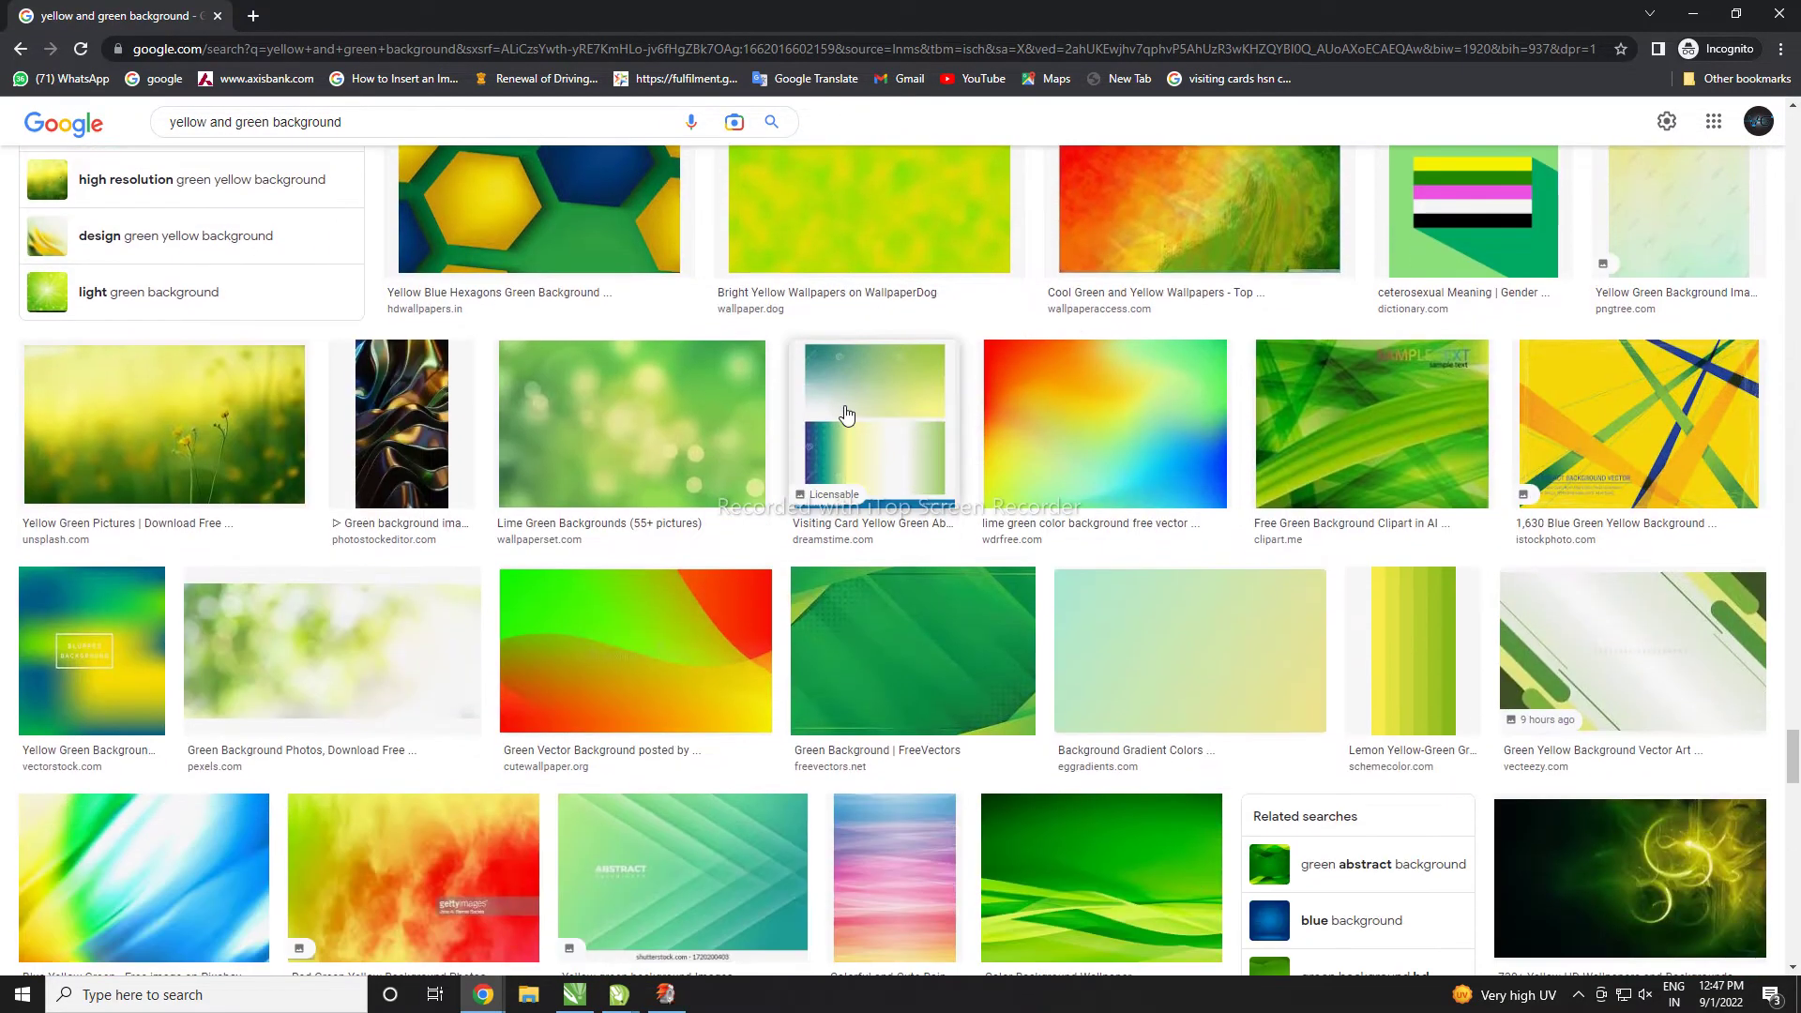
scroll(847, 413, down, 2)
scroll(847, 413, down, 2)
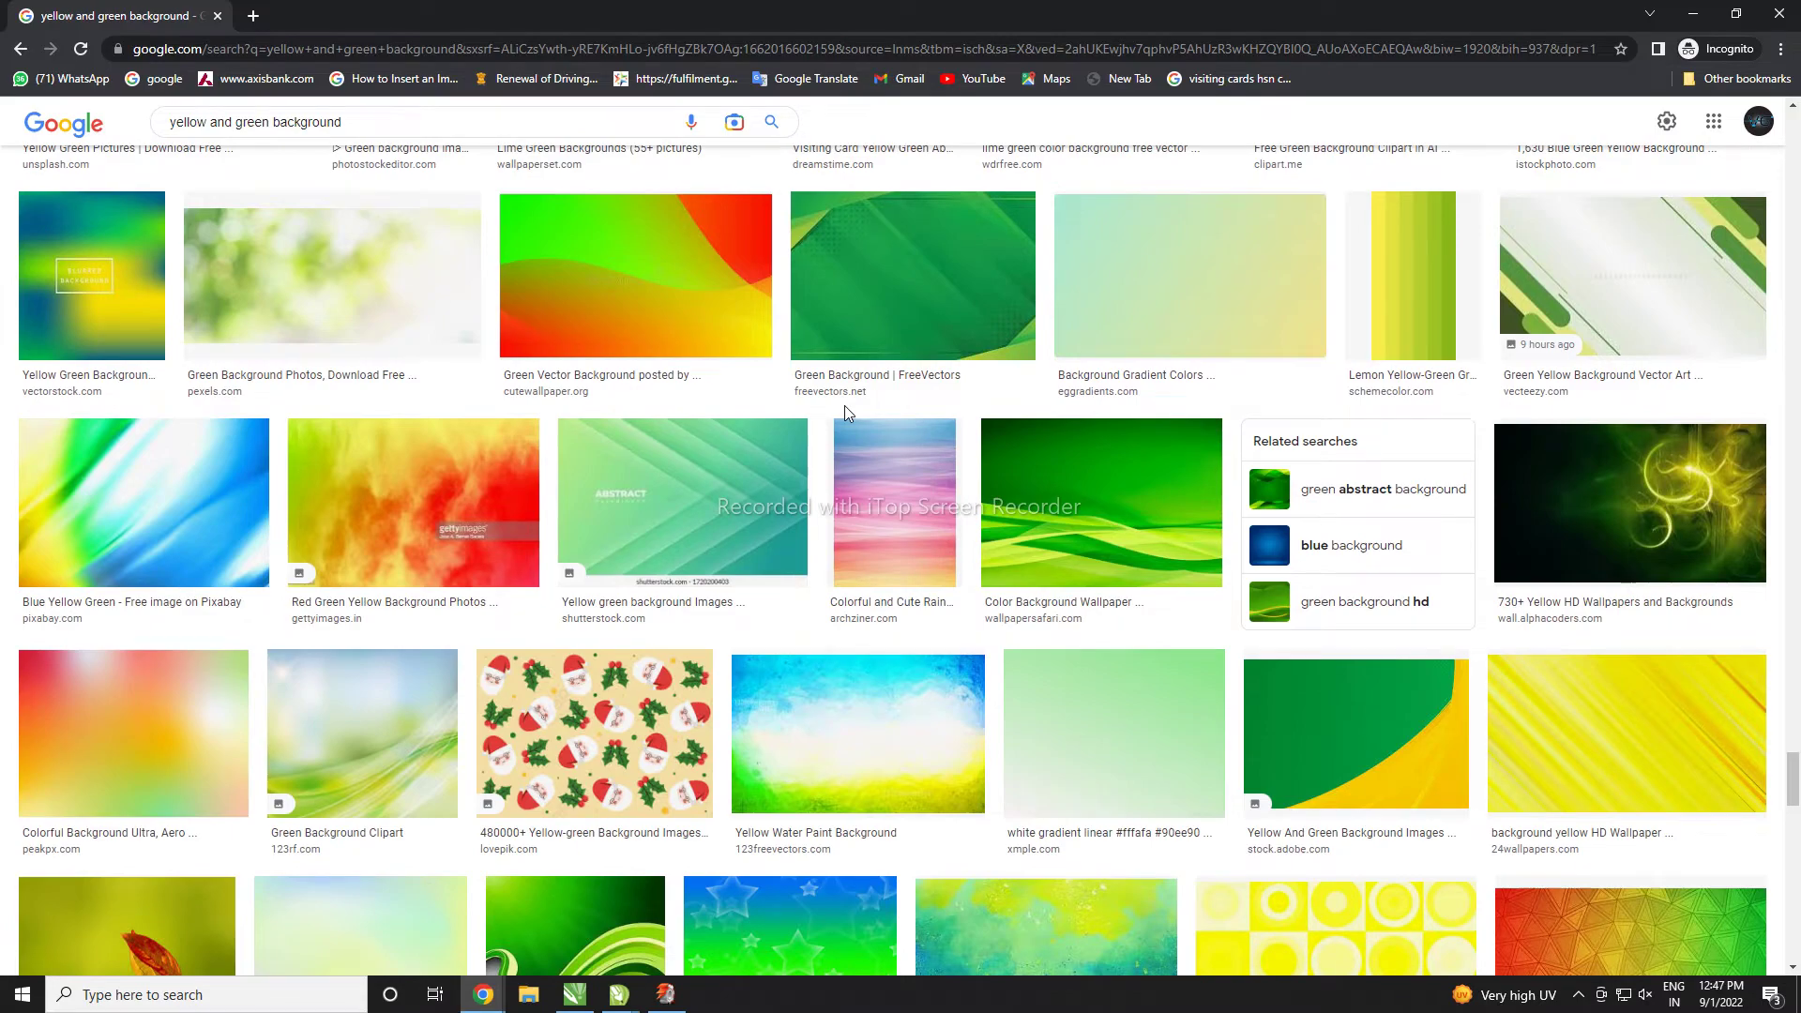
scroll(847, 413, down, 1)
scroll(847, 413, down, 3)
scroll(847, 414, down, 1)
scroll(847, 413, down, 3)
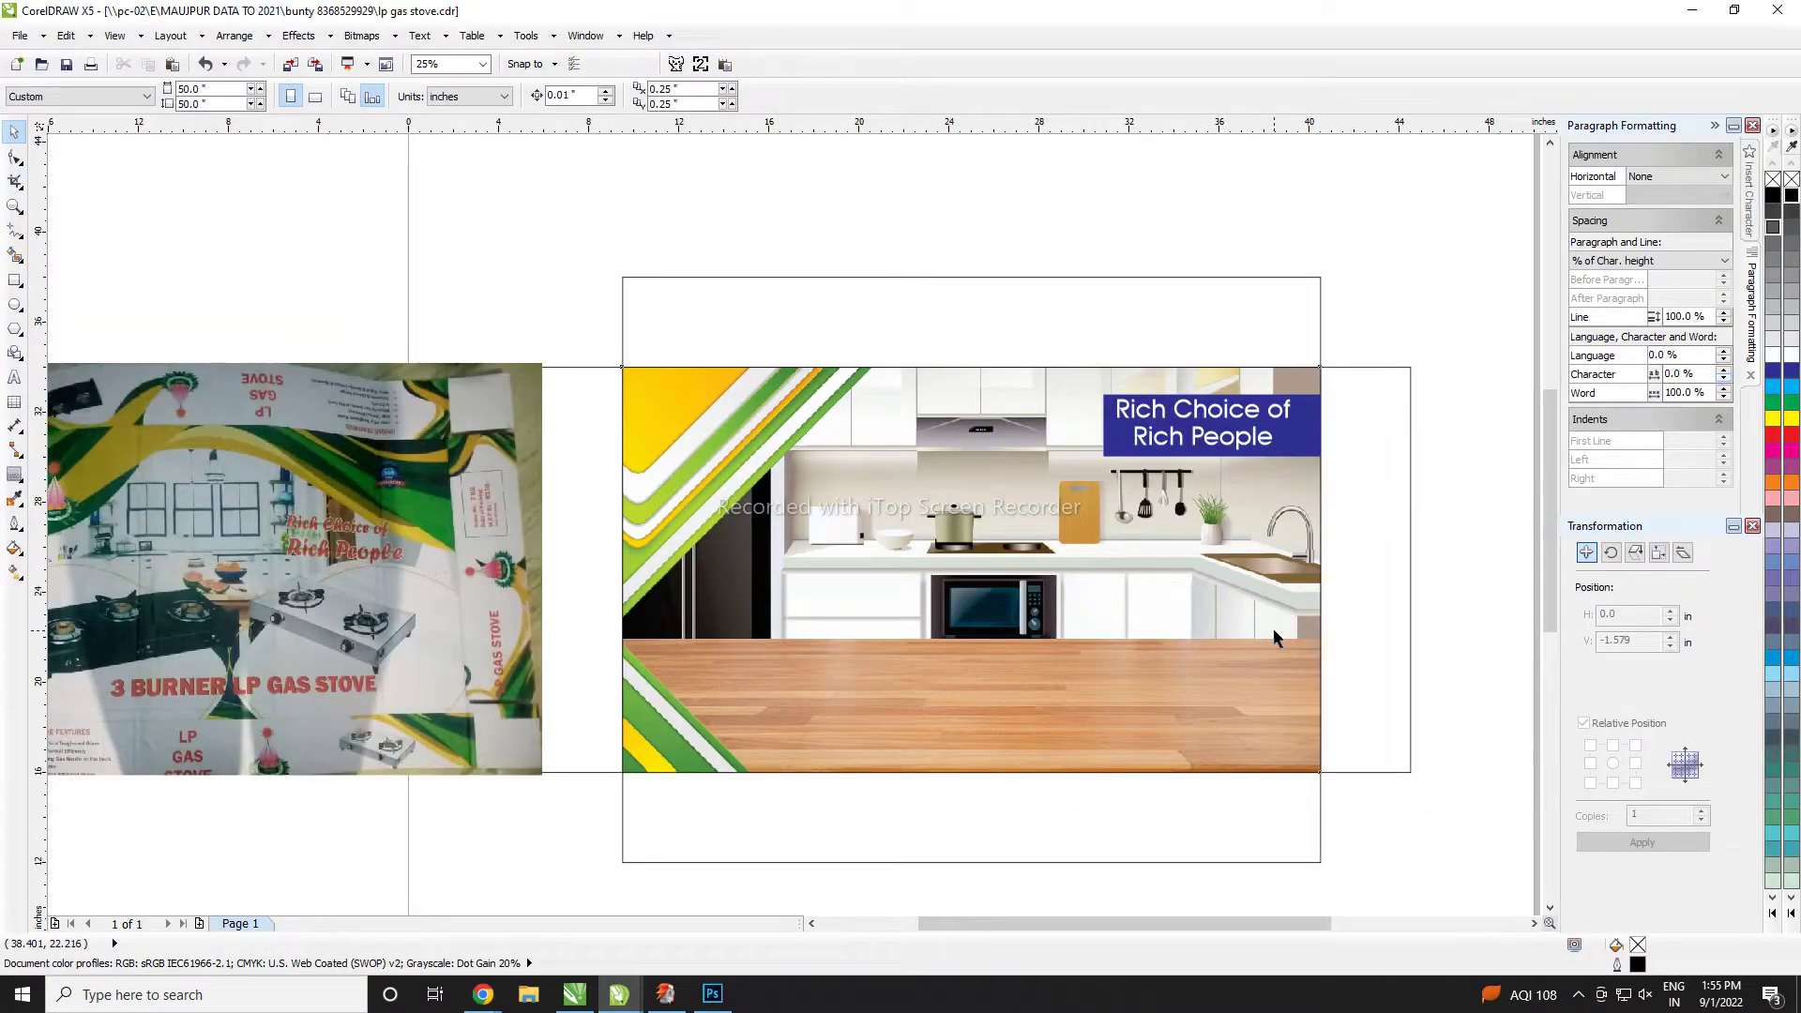
- Paste the '3 BURNER GAS STOVE' heading and stove picture onto the kitchen front panel
key(ctrl+v)
click(1367, 544)
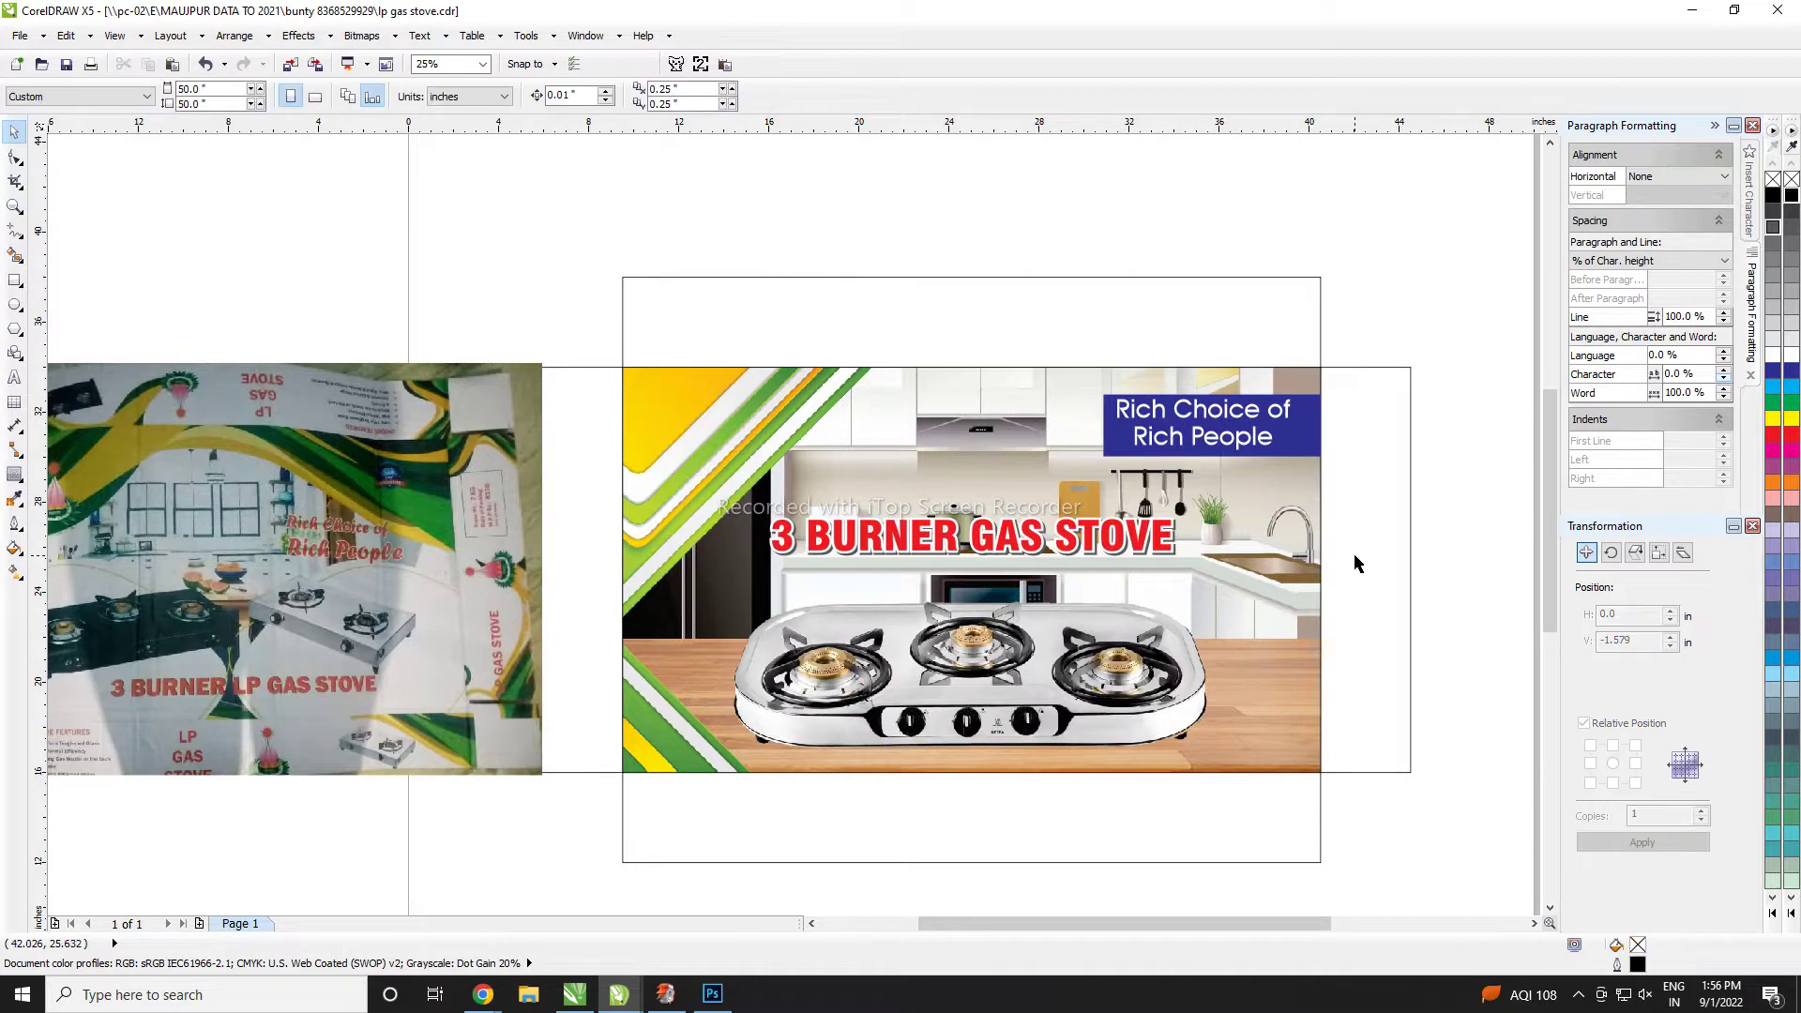
click(1305, 413)
scroll(1331, 413, up, 1)
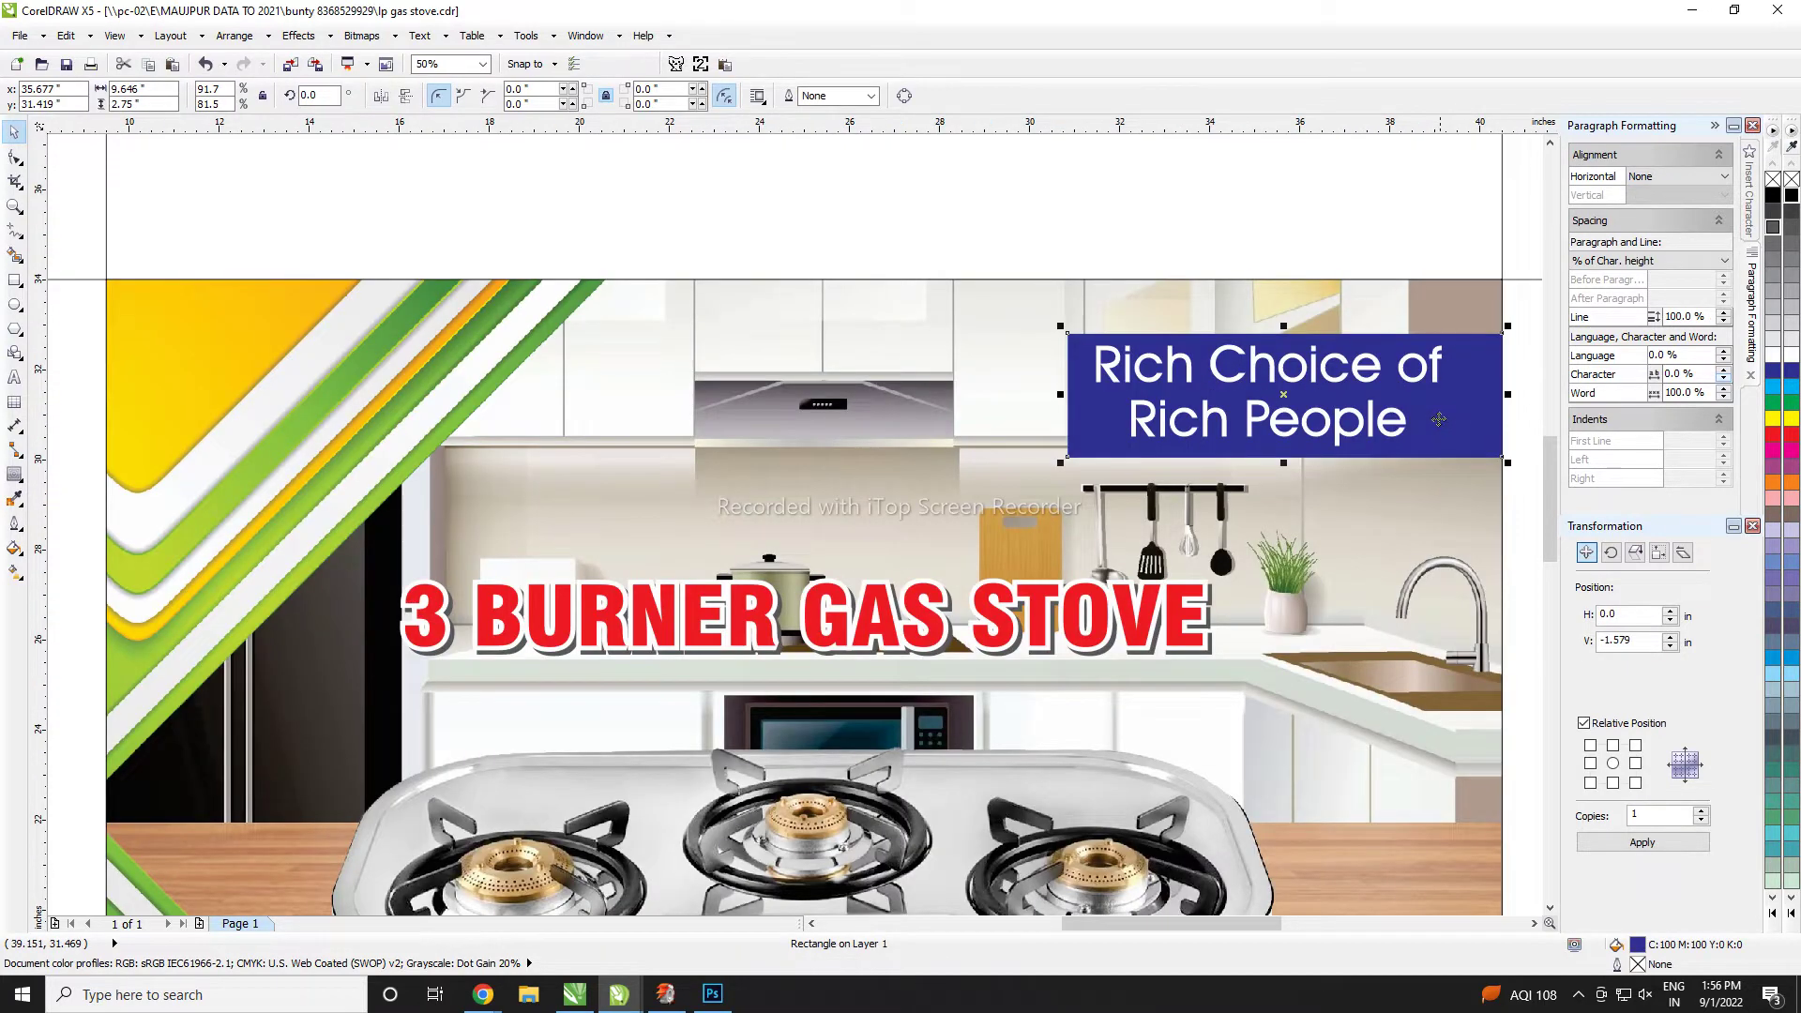
scroll(1438, 419, down, 1)
click(1187, 290)
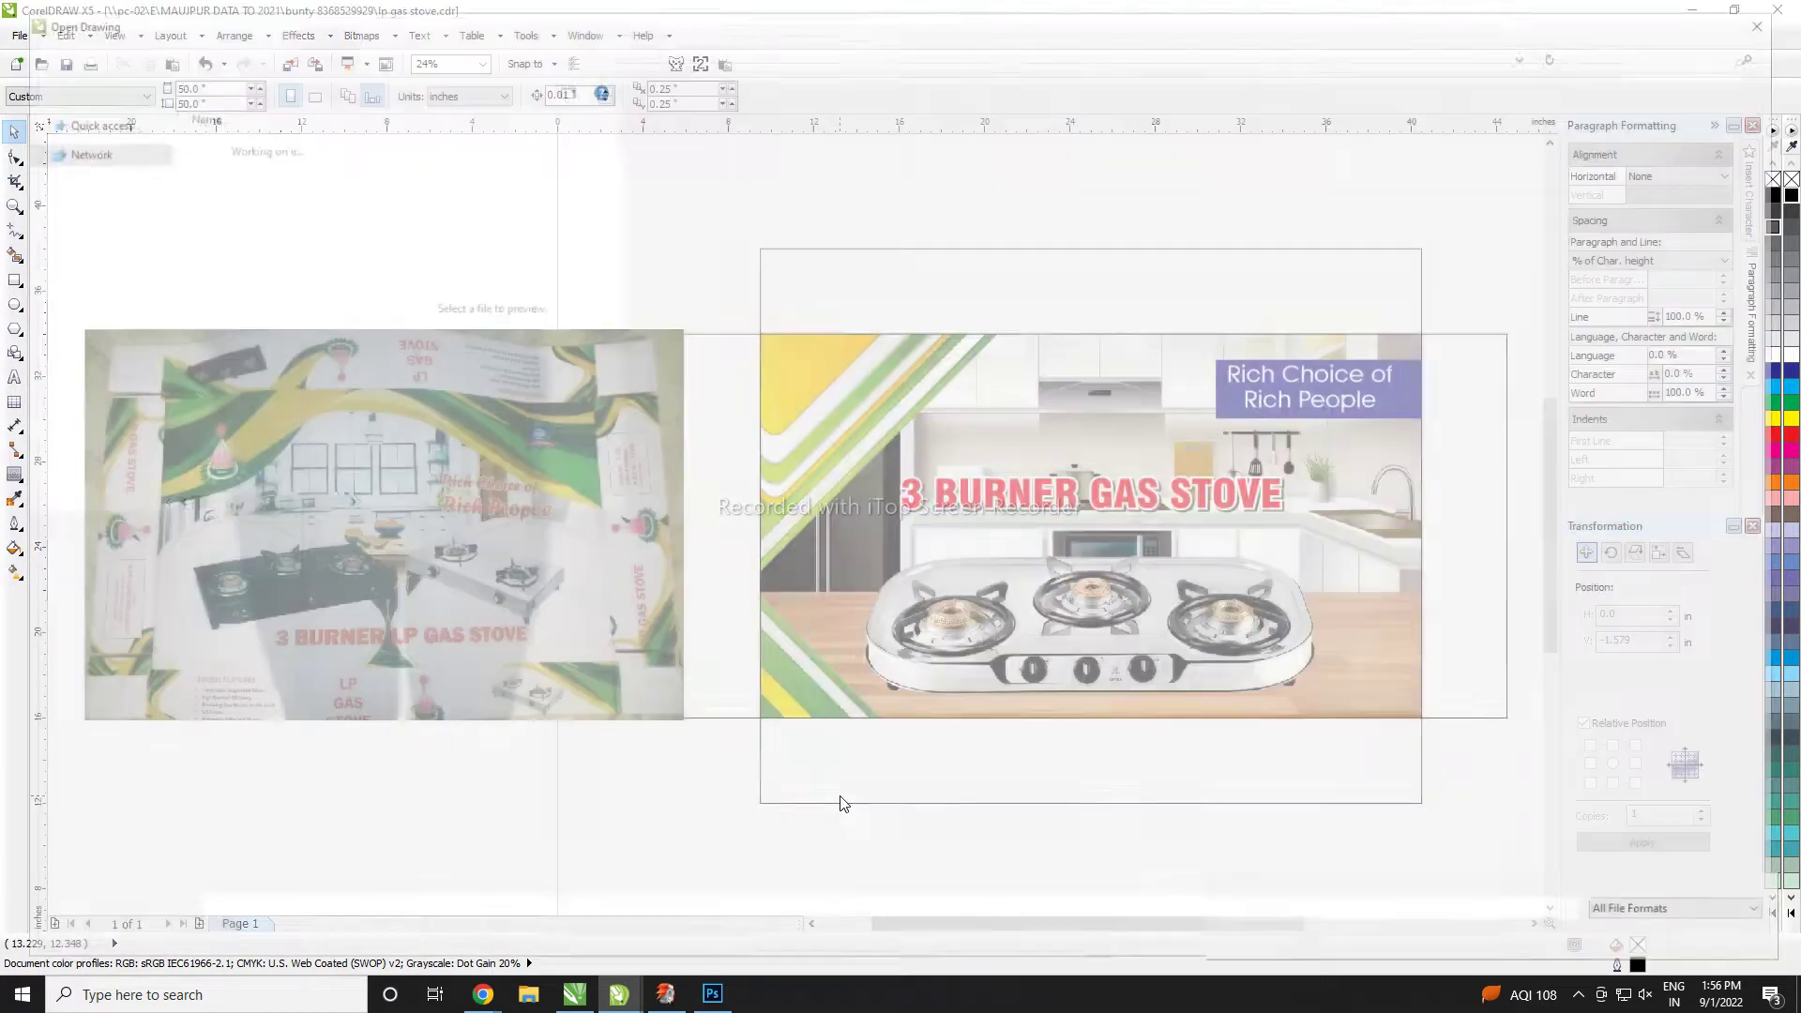
- Open KAILASH SURYA GAS STOVE BOX from the MAUJPUR DATA TO 2021 > OTHER folder
key(ctrl+o)
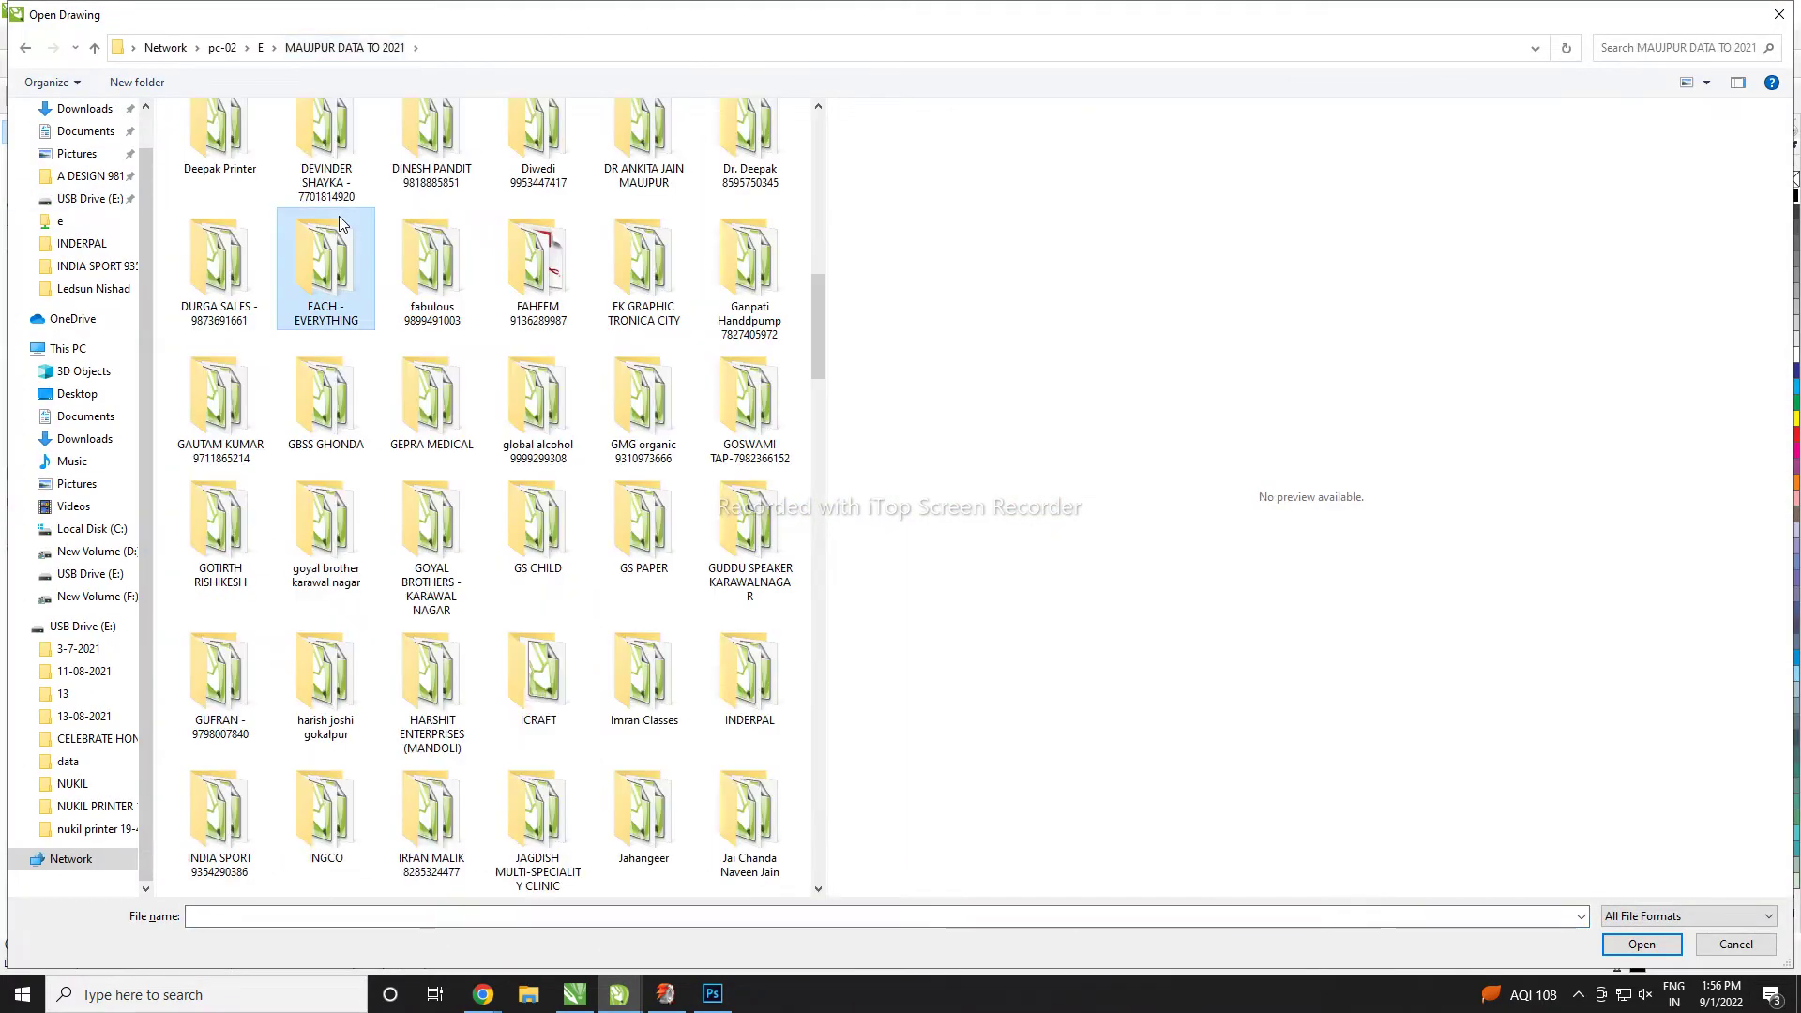
key(o)
key(Return)
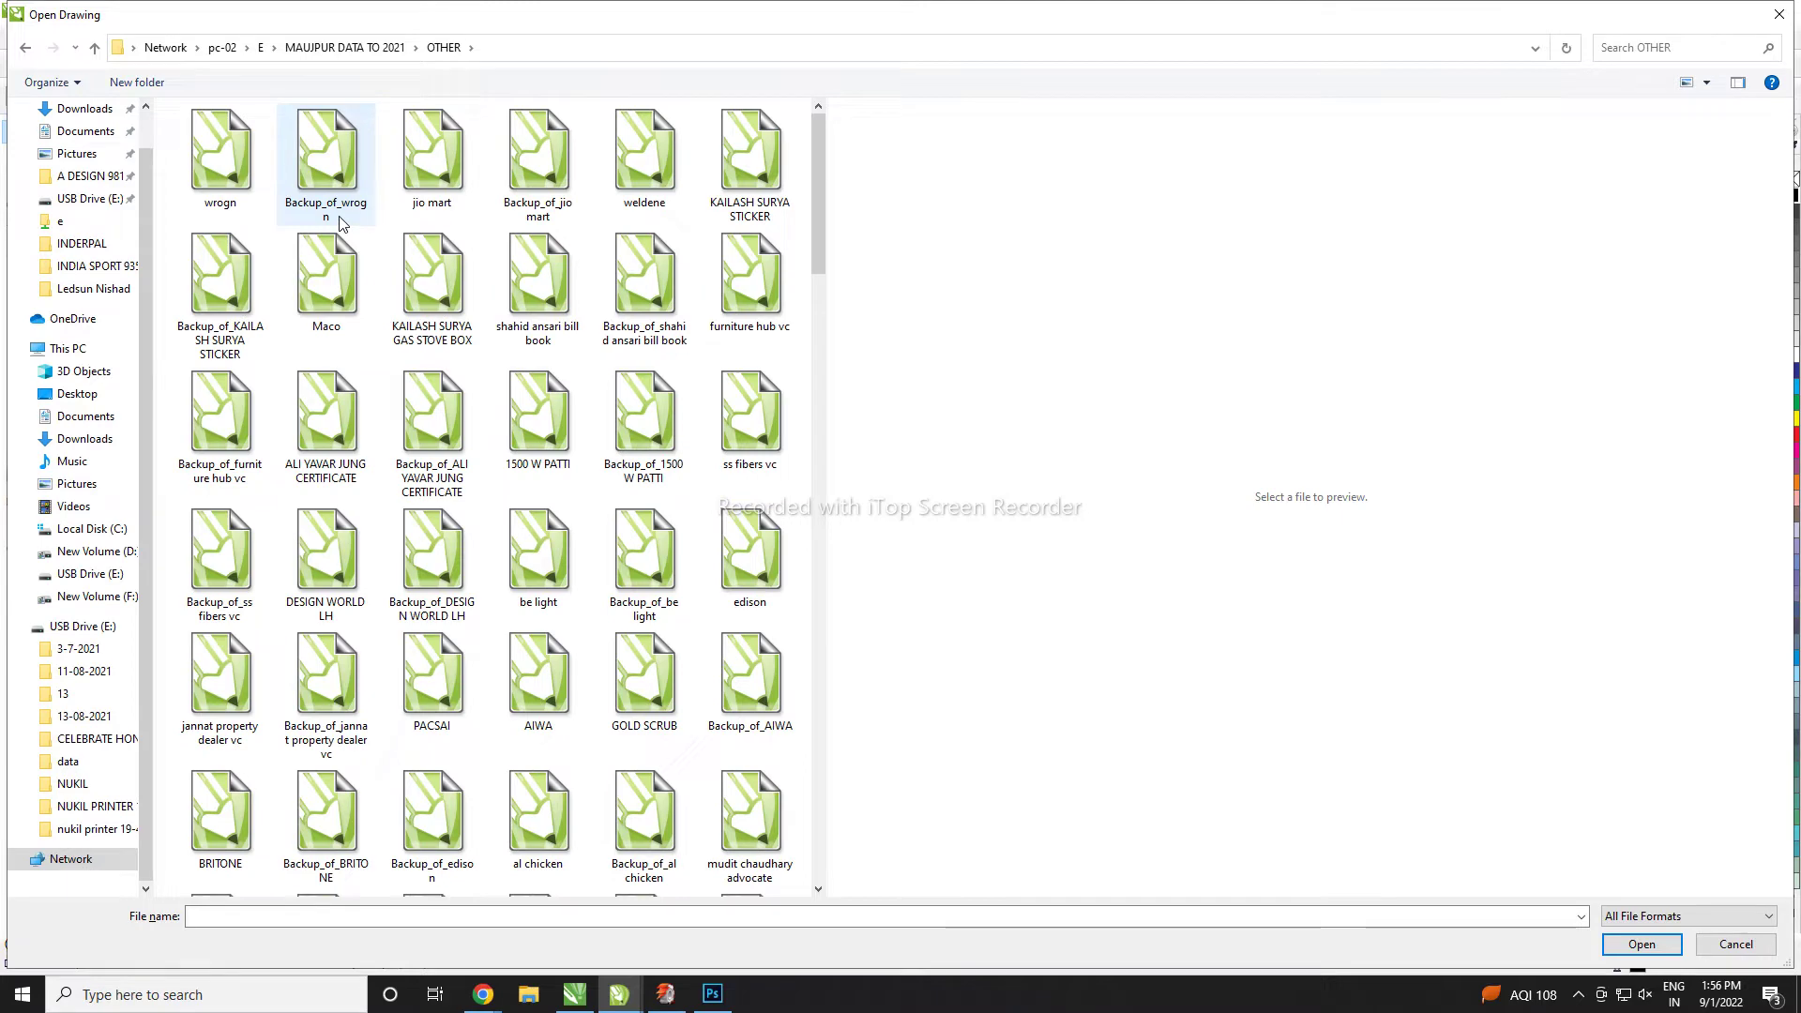
click(732, 210)
double_click(416, 319)
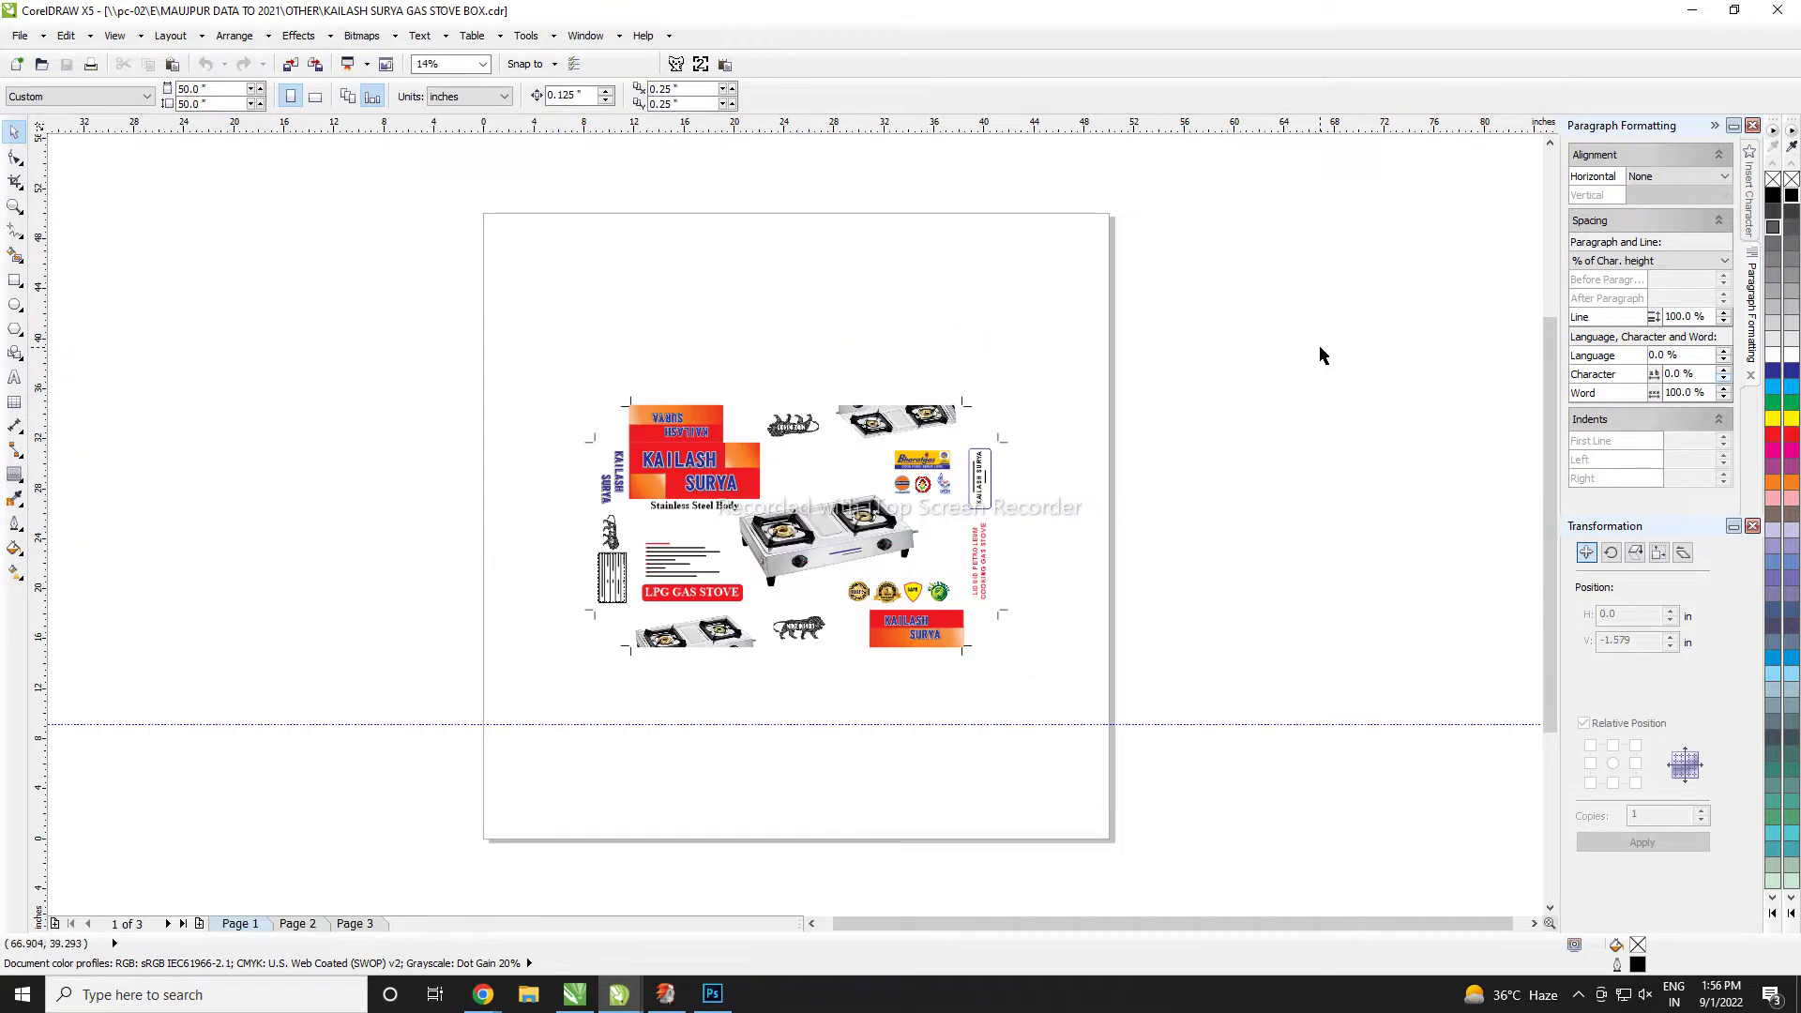
- On page 2 of the Kailash Surya box, select the gold 100% badge, then return to lp gas stove
scroll(702, 525, up, 2)
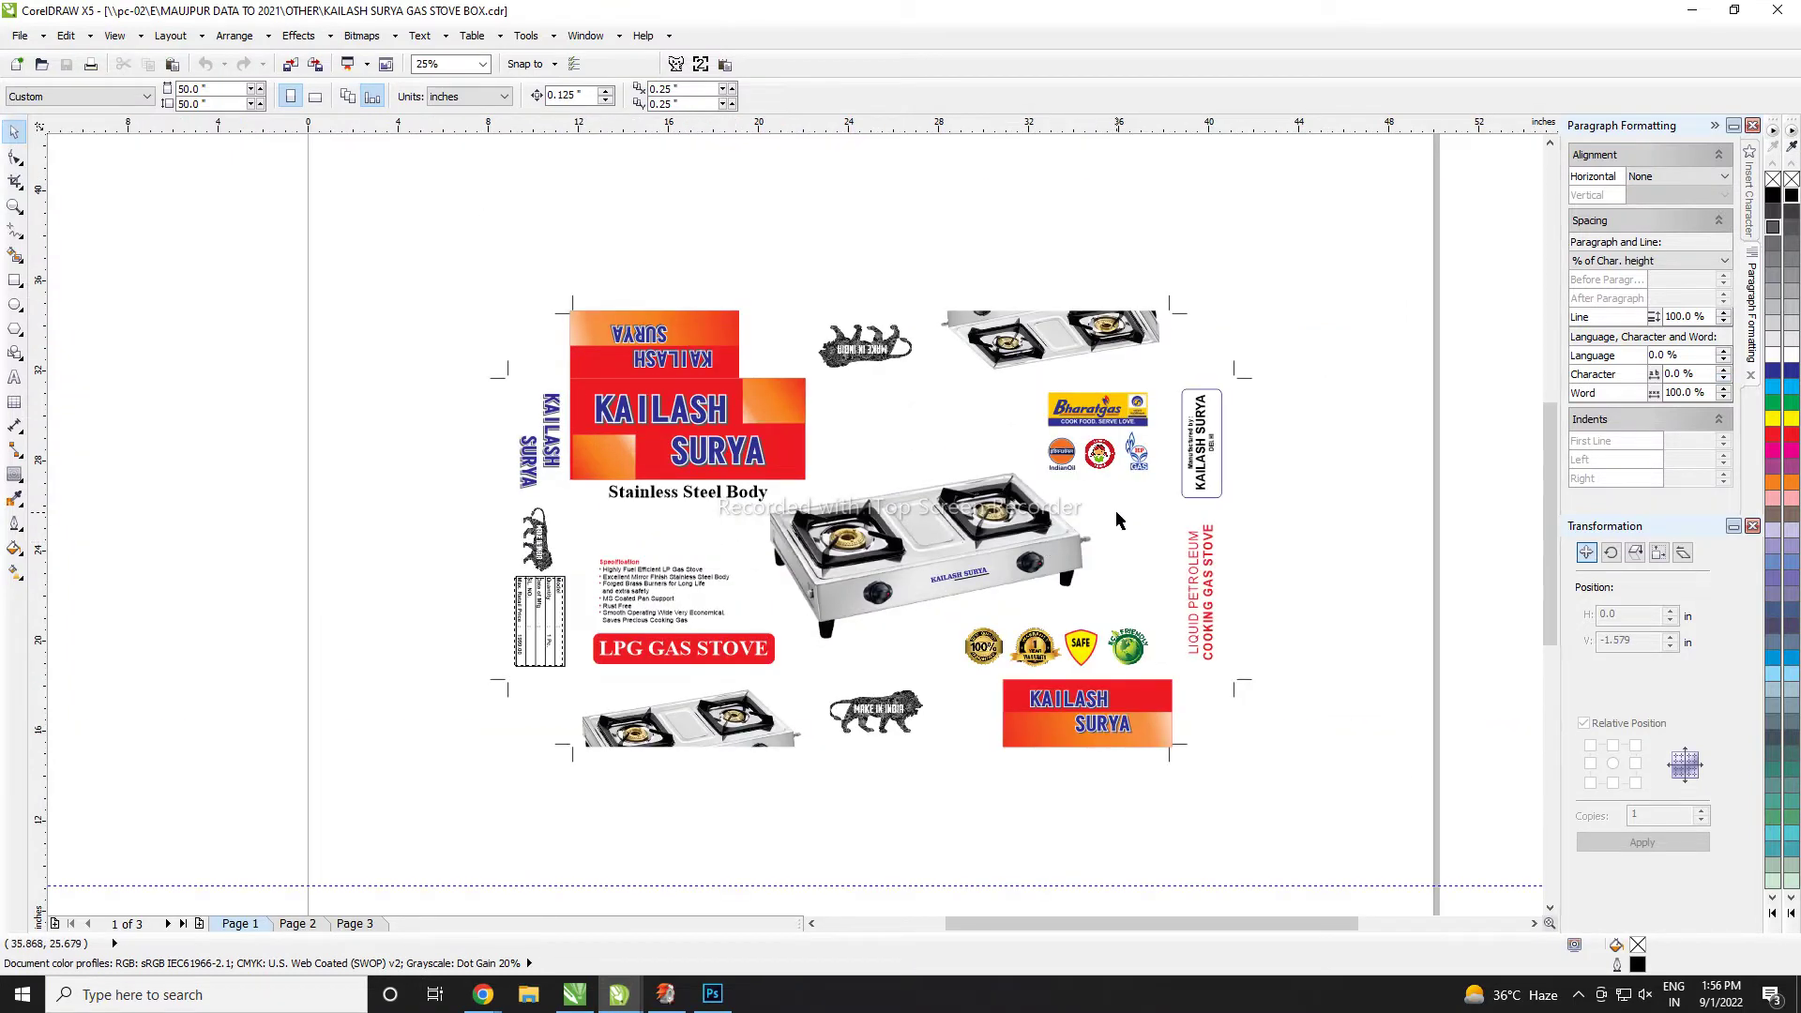
key(Page_Down)
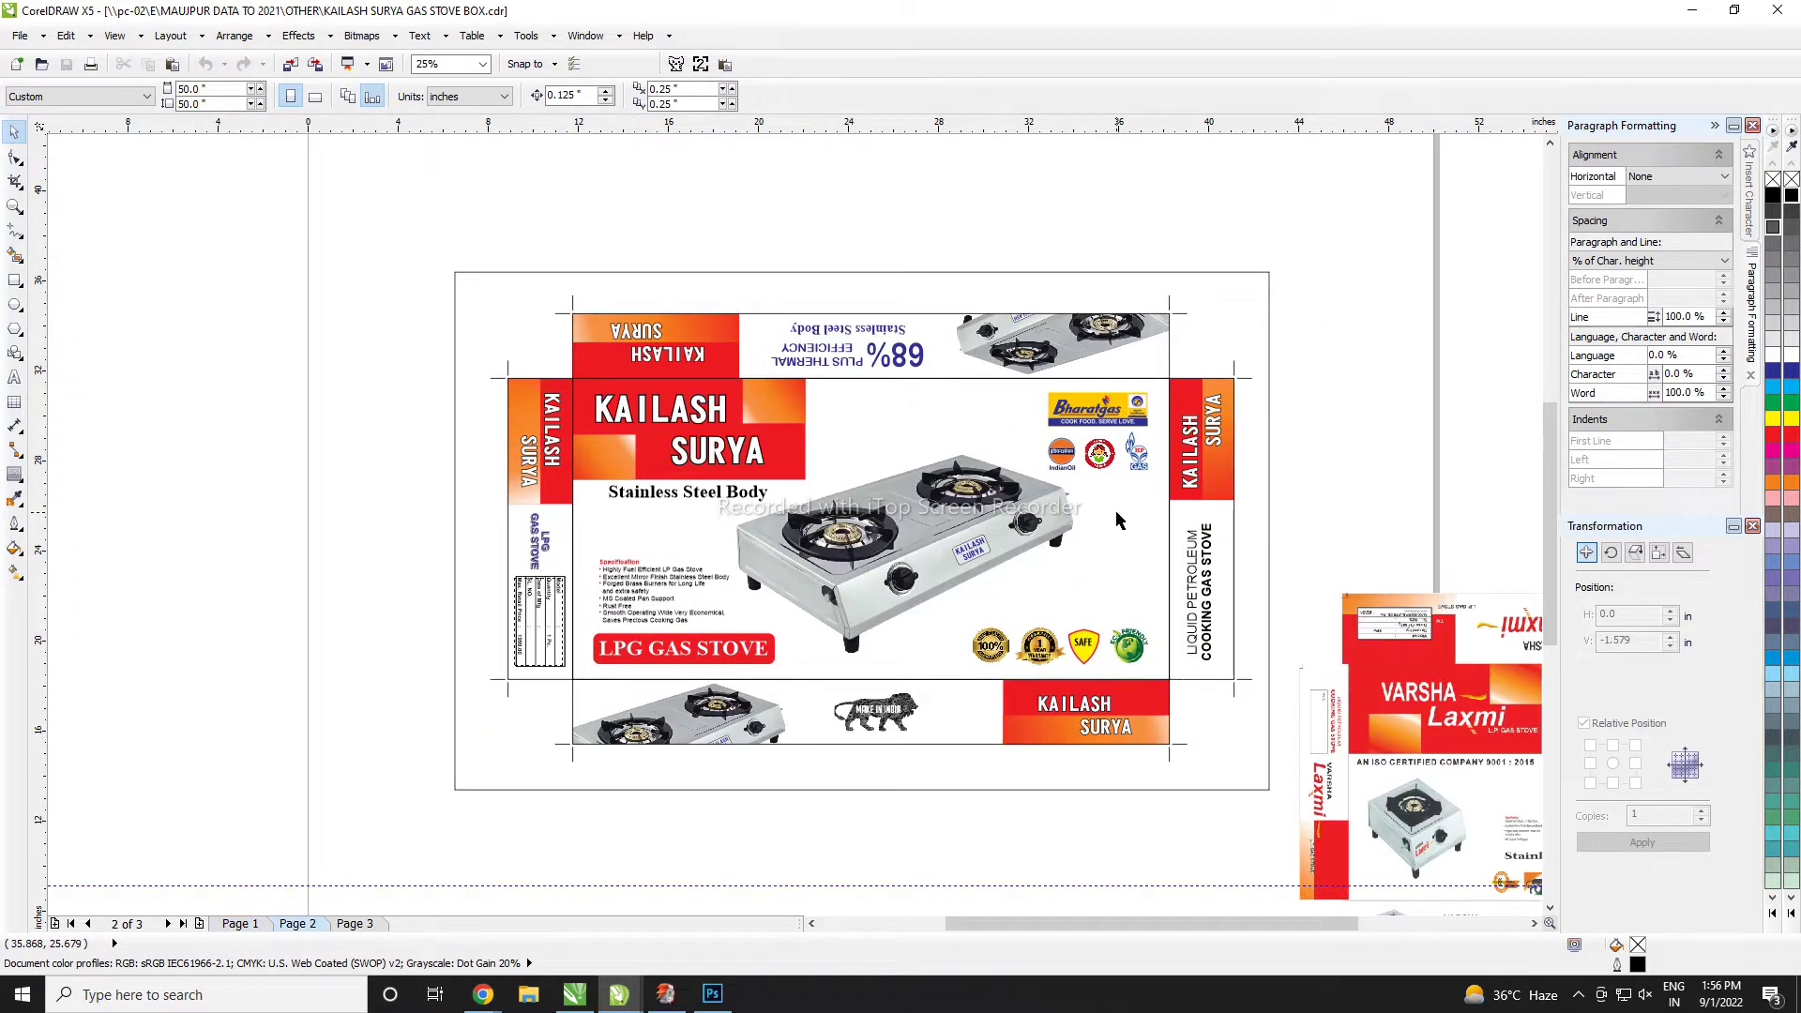
scroll(1032, 640, up, 1)
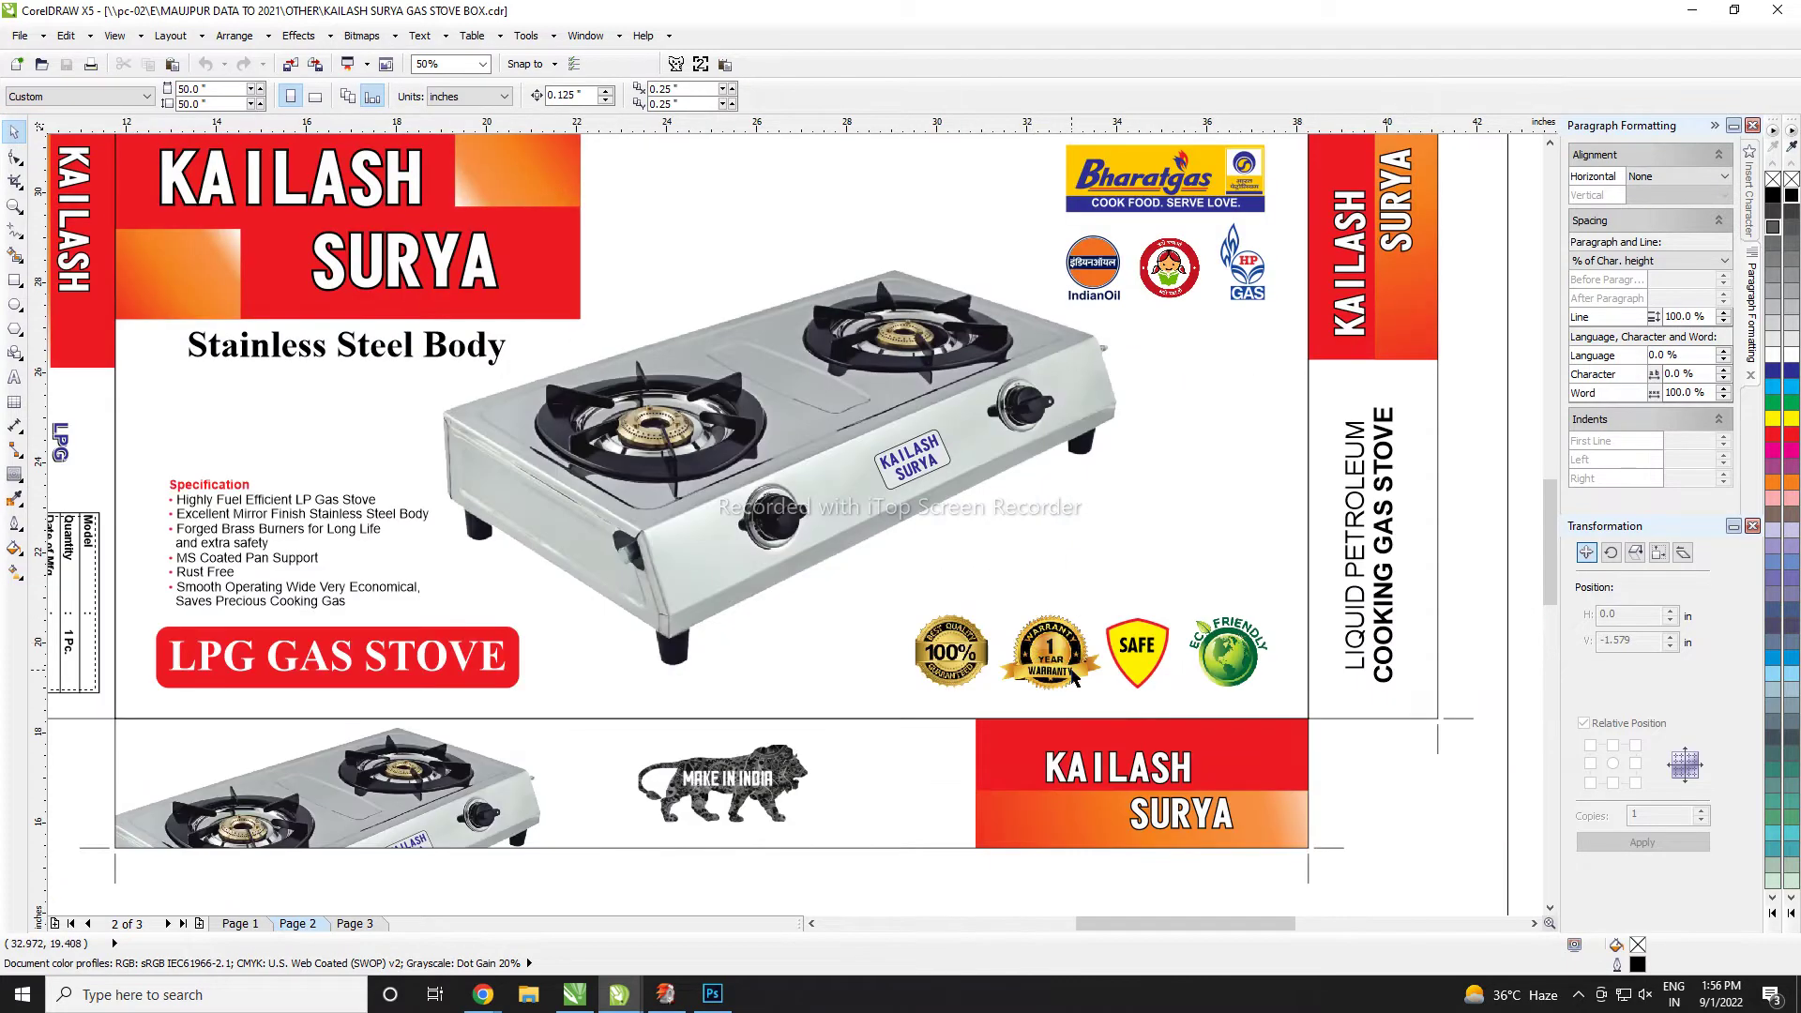
click(1075, 676)
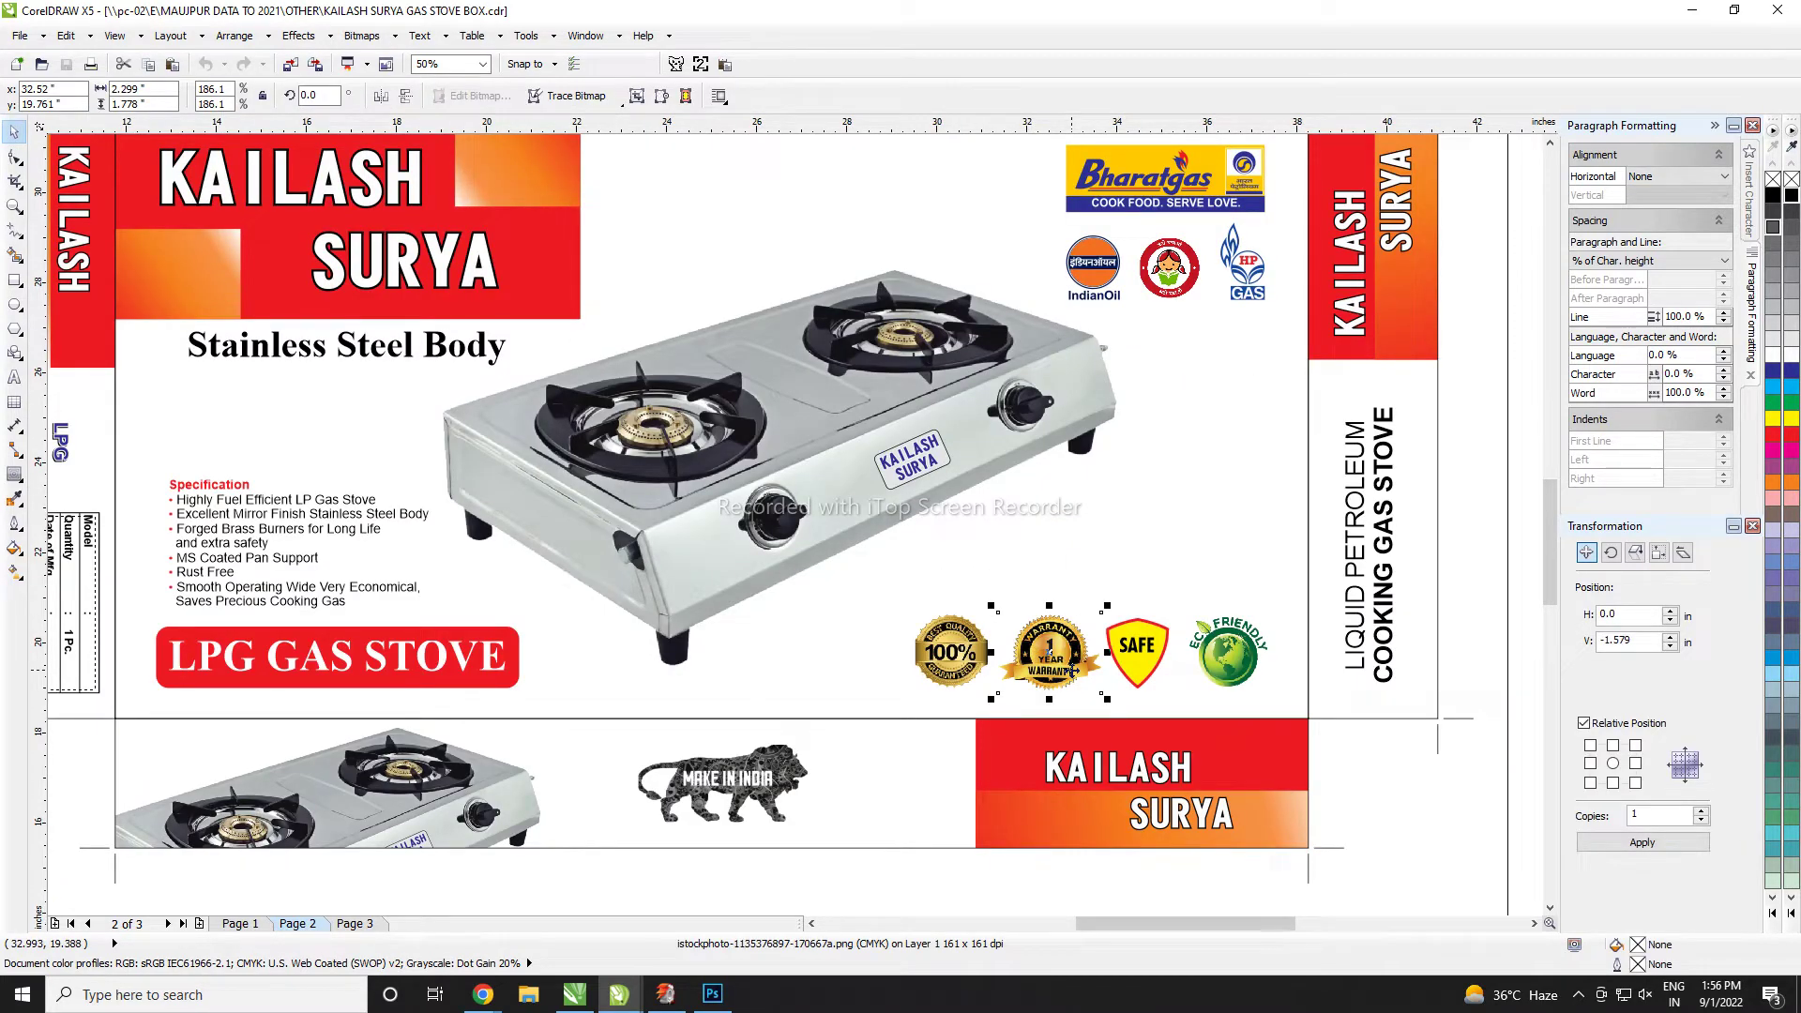
click(966, 657)
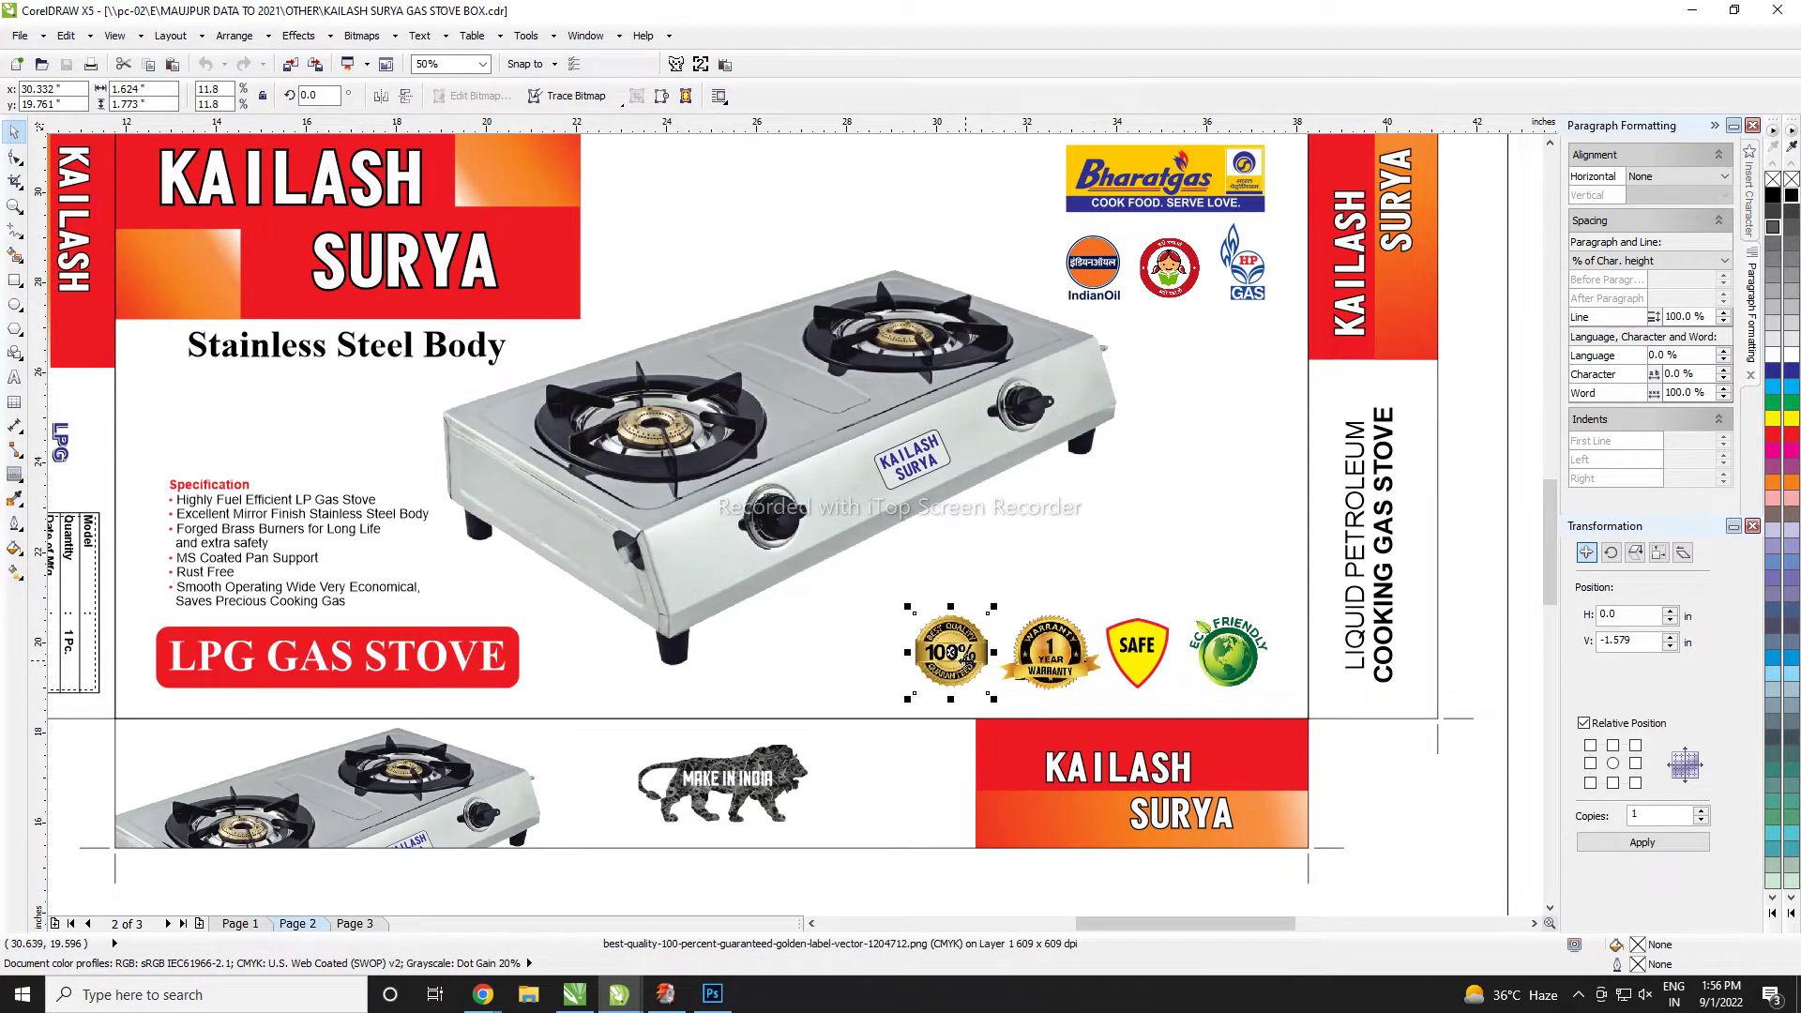
key(ctrl+Tab)
scroll(1009, 567, down, 1)
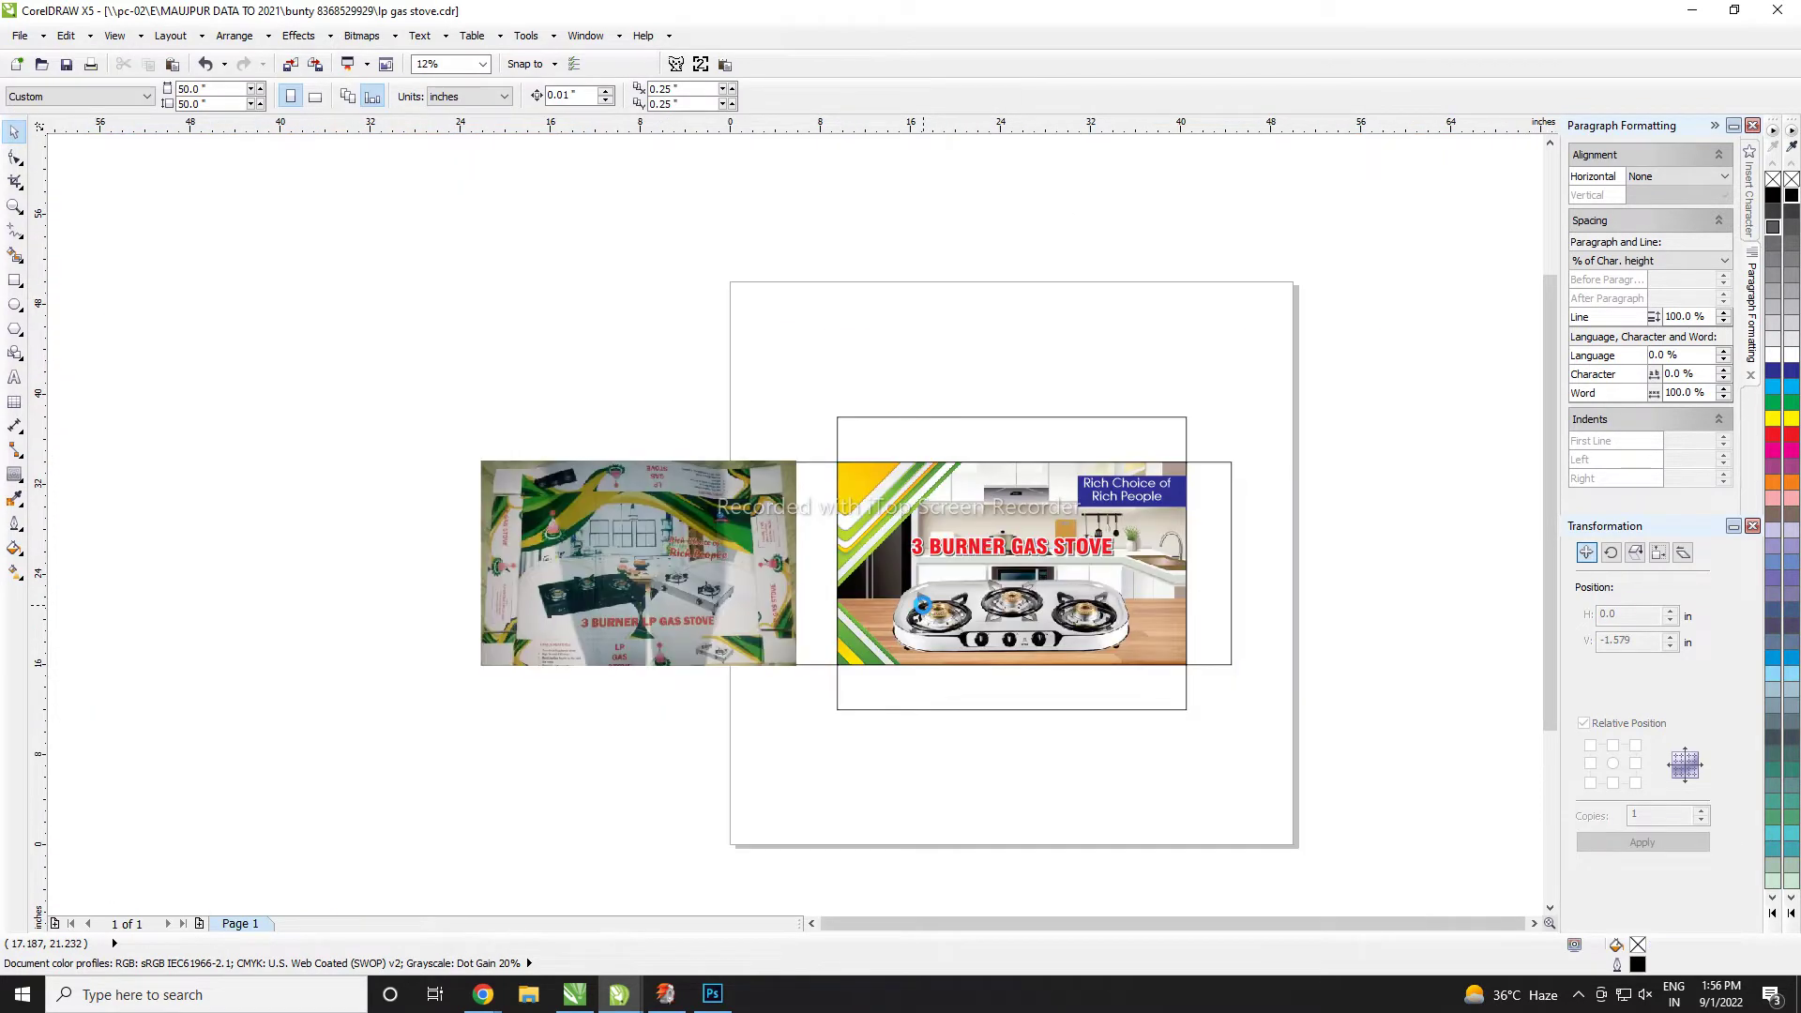
- Scale the pasted gold 100% badge down and position it on the banner beside the stove
scroll(1009, 567, up, 1)
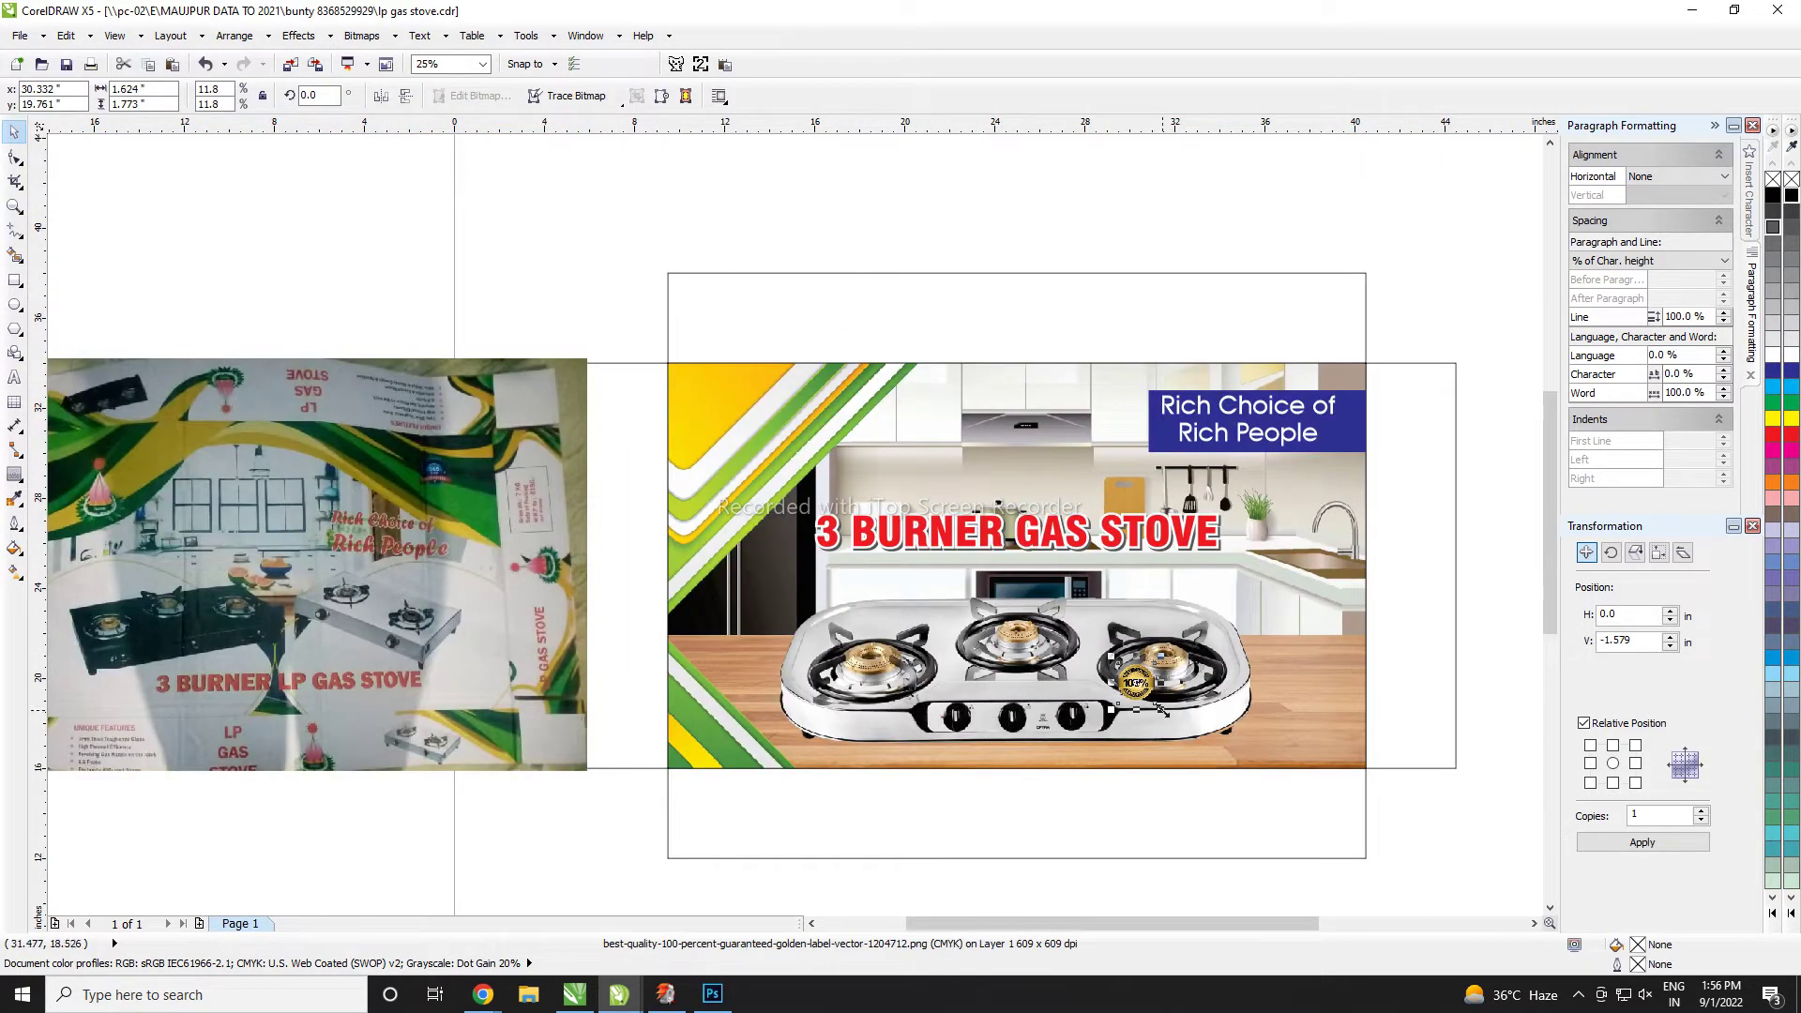
drag(1163, 709, 1224, 780)
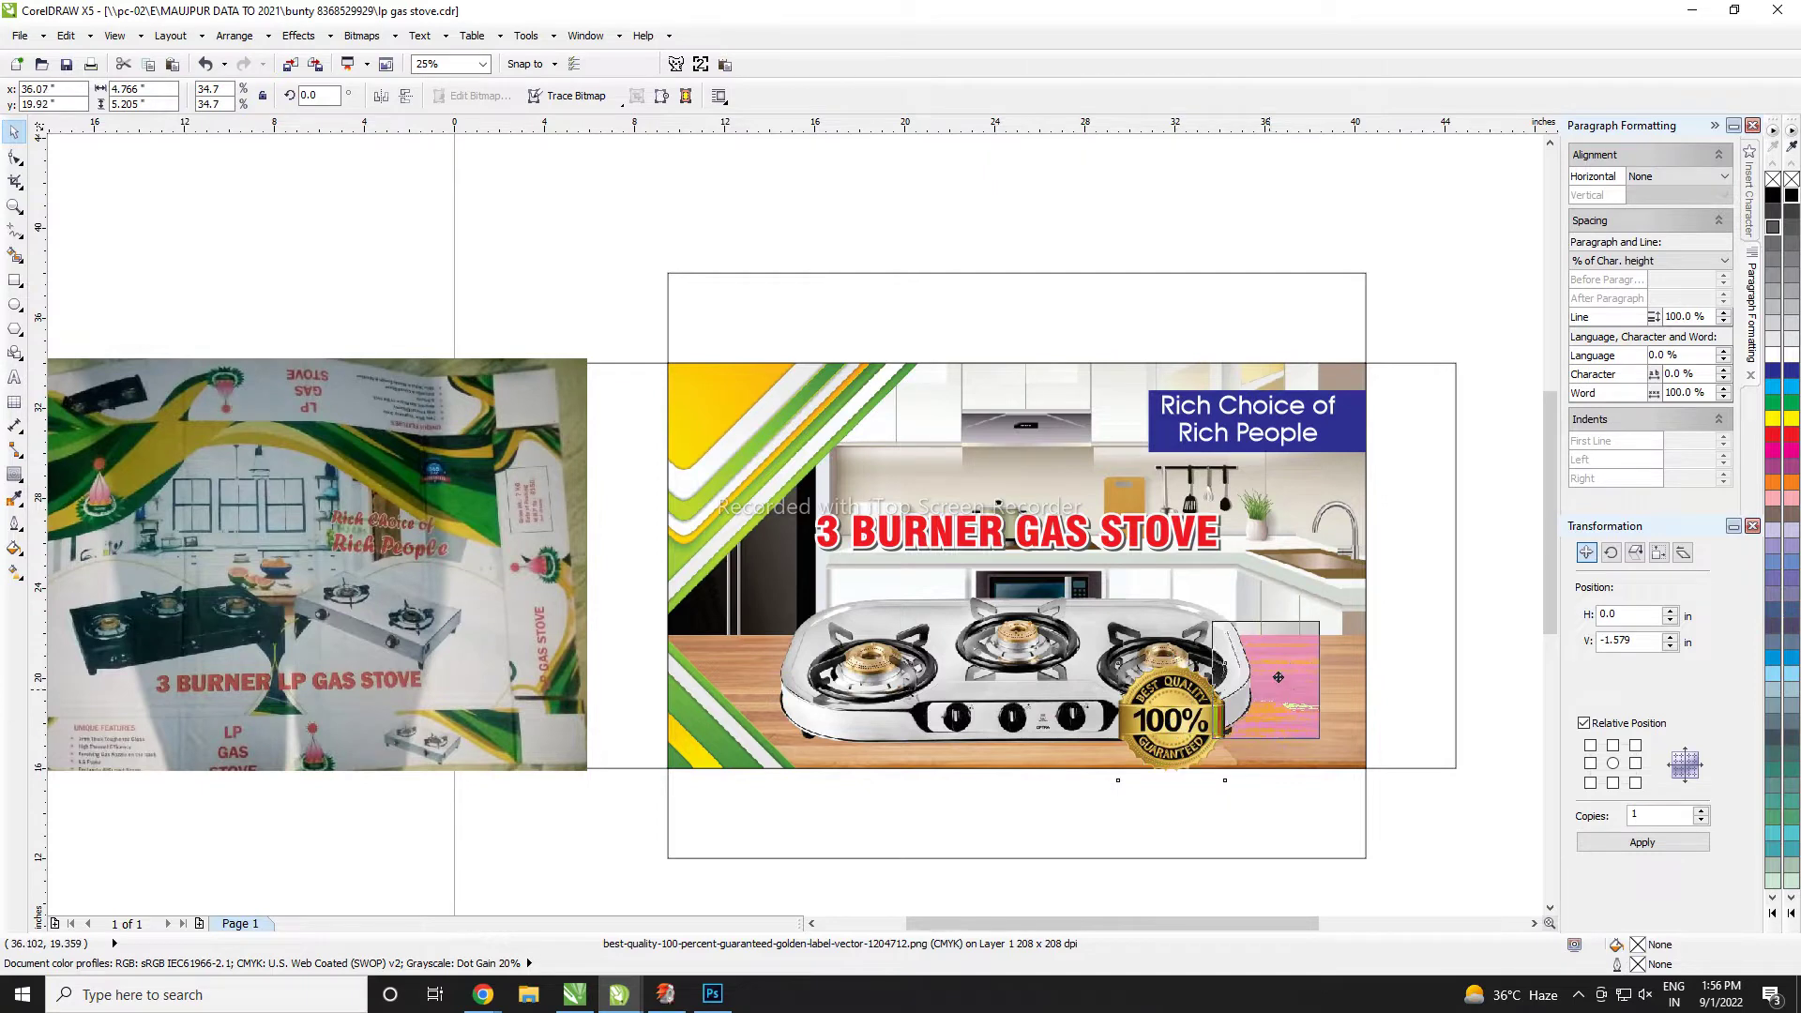
mouse_move(1303, 550)
mouse_down()
mouse_move(1257, 538)
mouse_move(1283, 516)
mouse_move(1247, 516)
mouse_up()
scroll(1278, 516, up, 1)
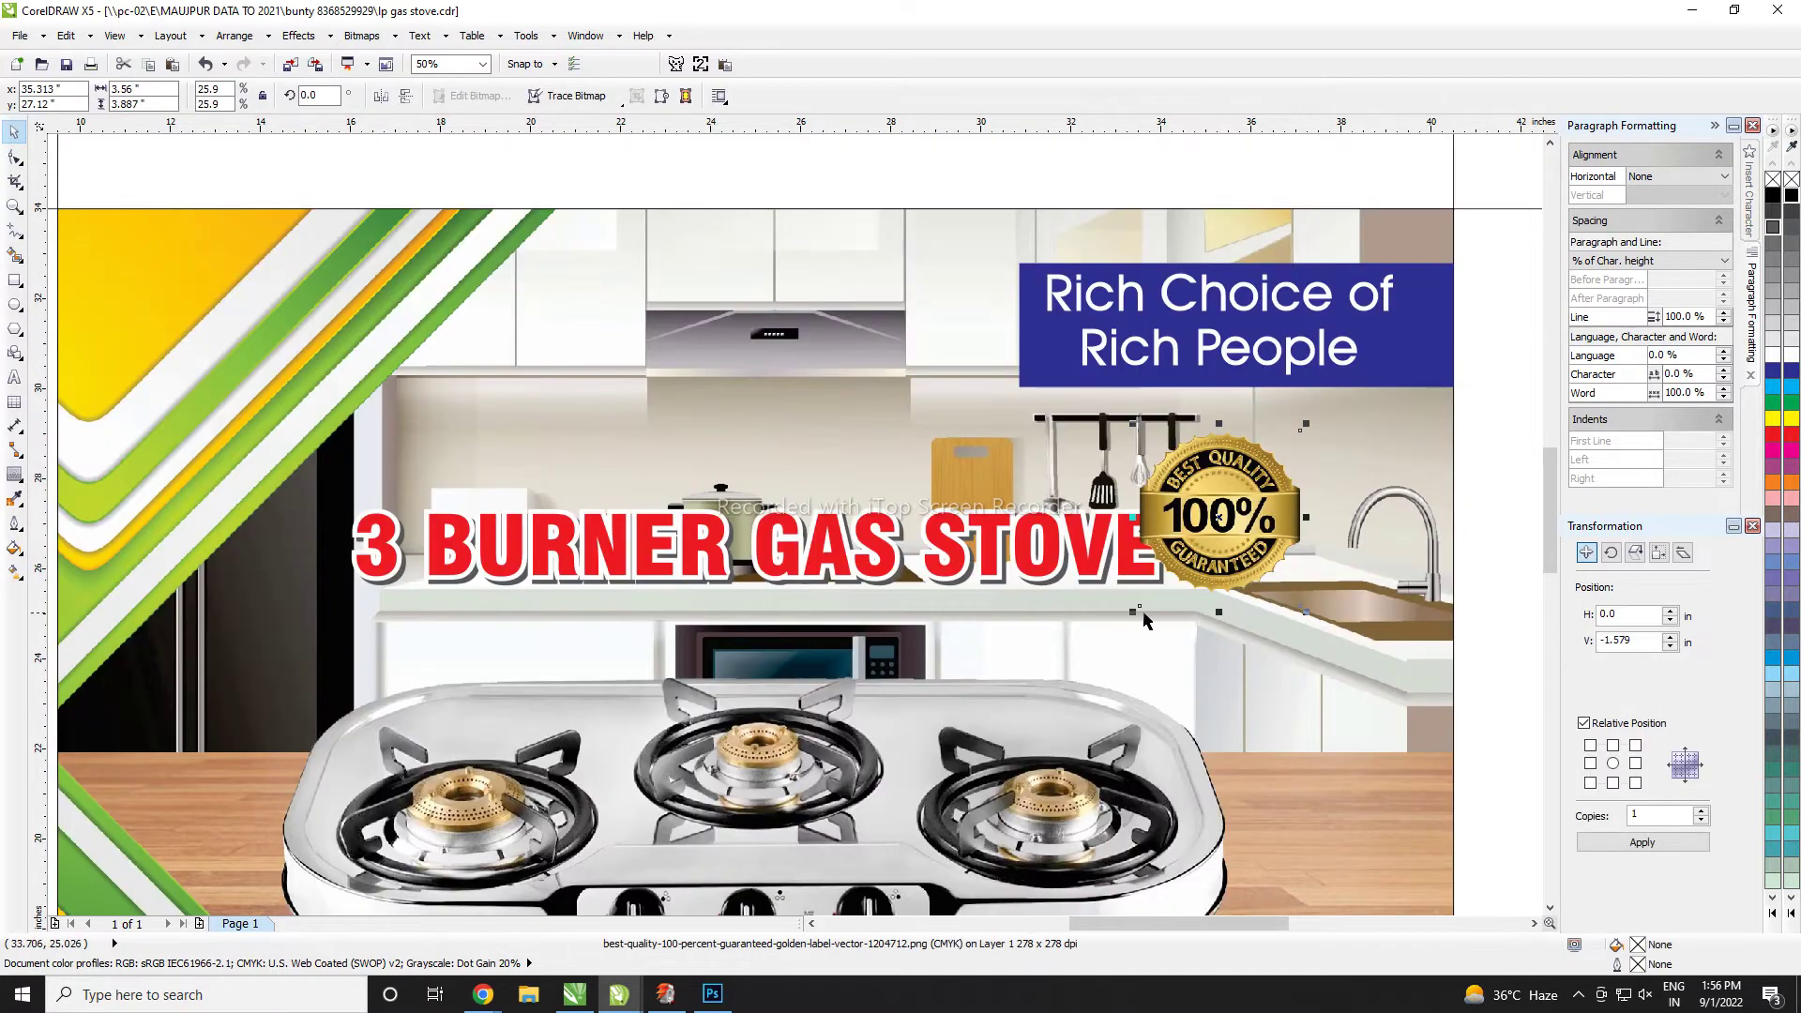
mouse_move(1133, 613)
mouse_down()
mouse_move(1177, 564)
mouse_move(1322, 519)
mouse_up()
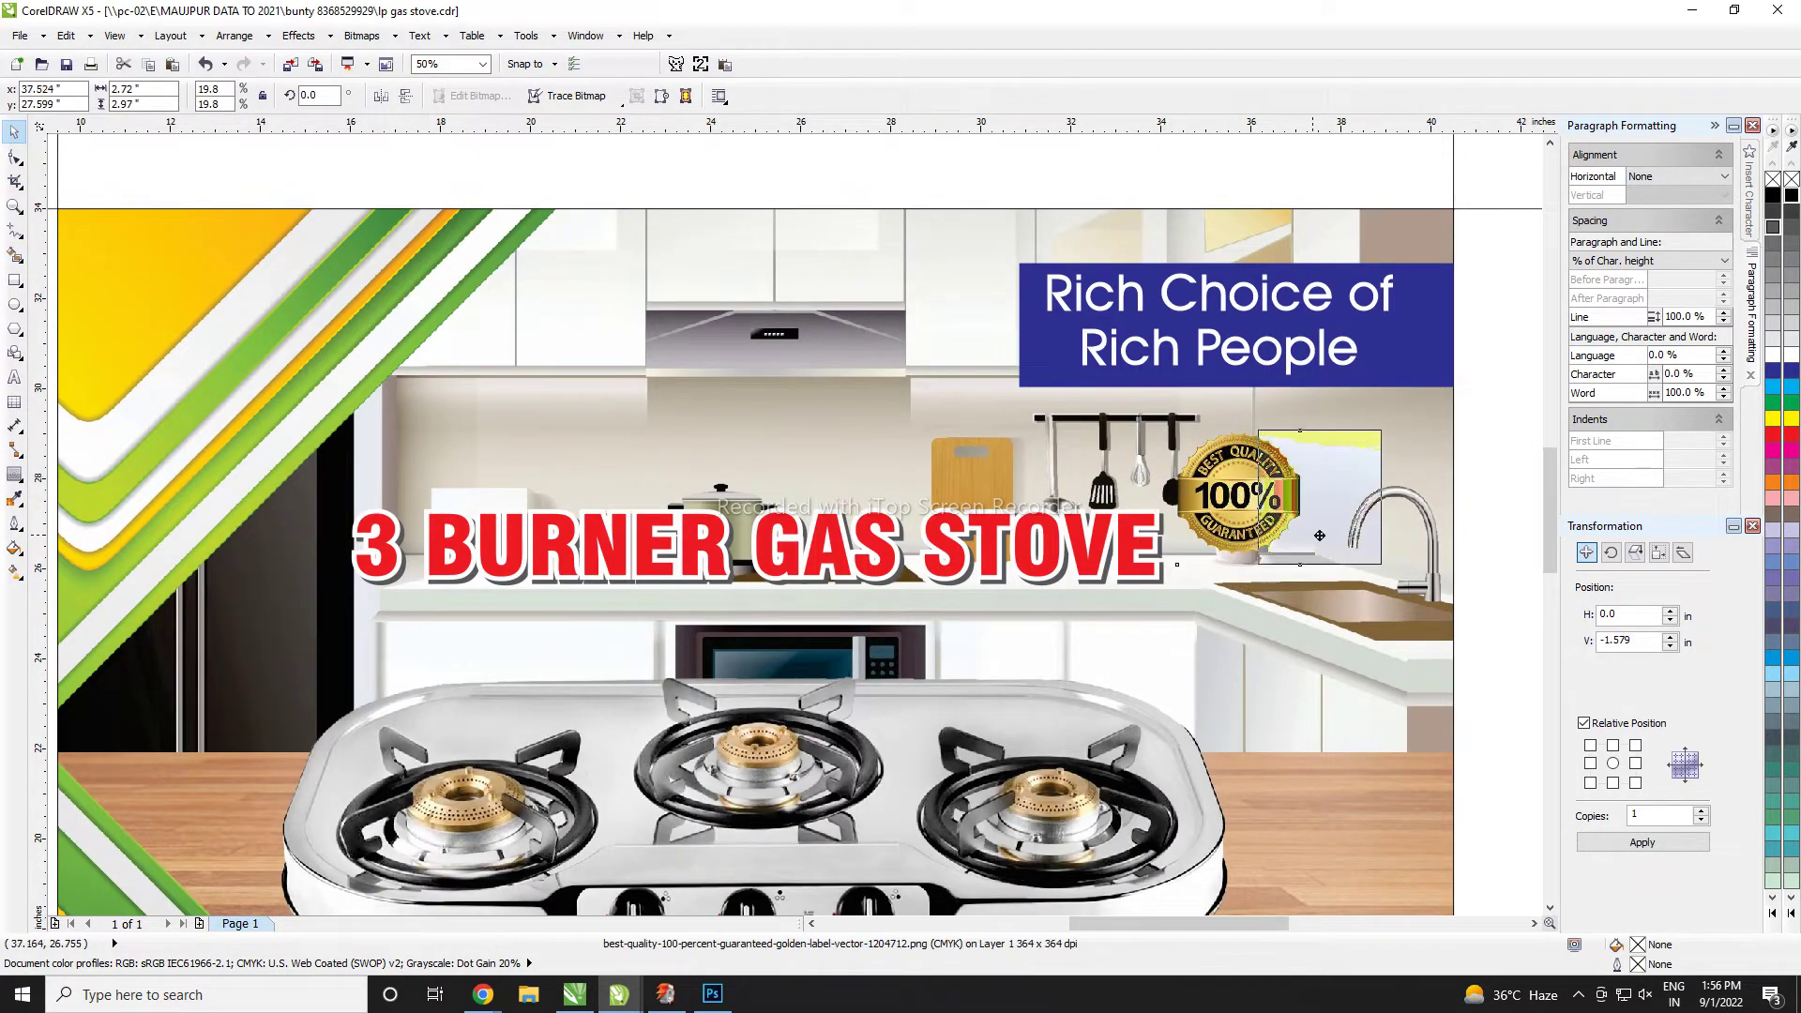
scroll(1323, 519, down, 1)
mouse_move(1314, 511)
mouse_down()
mouse_move(1314, 696)
mouse_move(1341, 730)
mouse_up()
- Move the 100% badge onto the wooden counter right of the stove
scroll(1310, 699, up, 1)
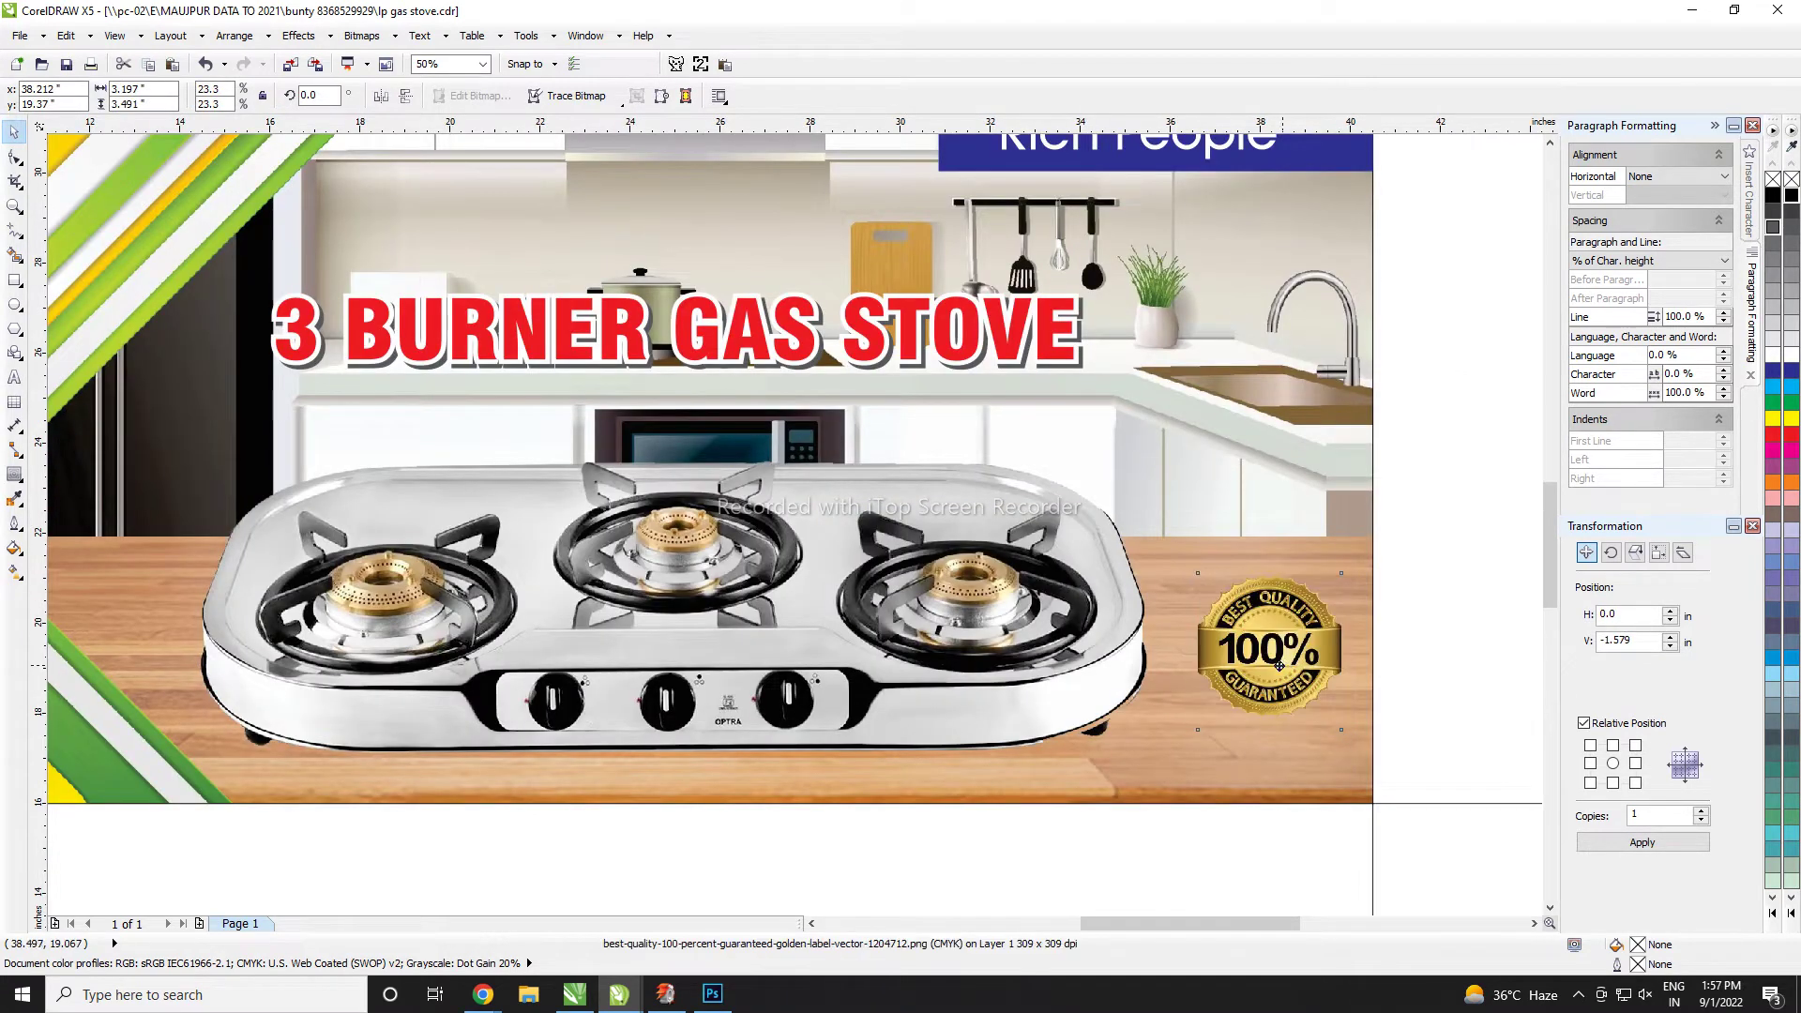
scroll(1281, 664, down, 1)
scroll(1219, 619, up, 1)
drag(1218, 618, 1215, 668)
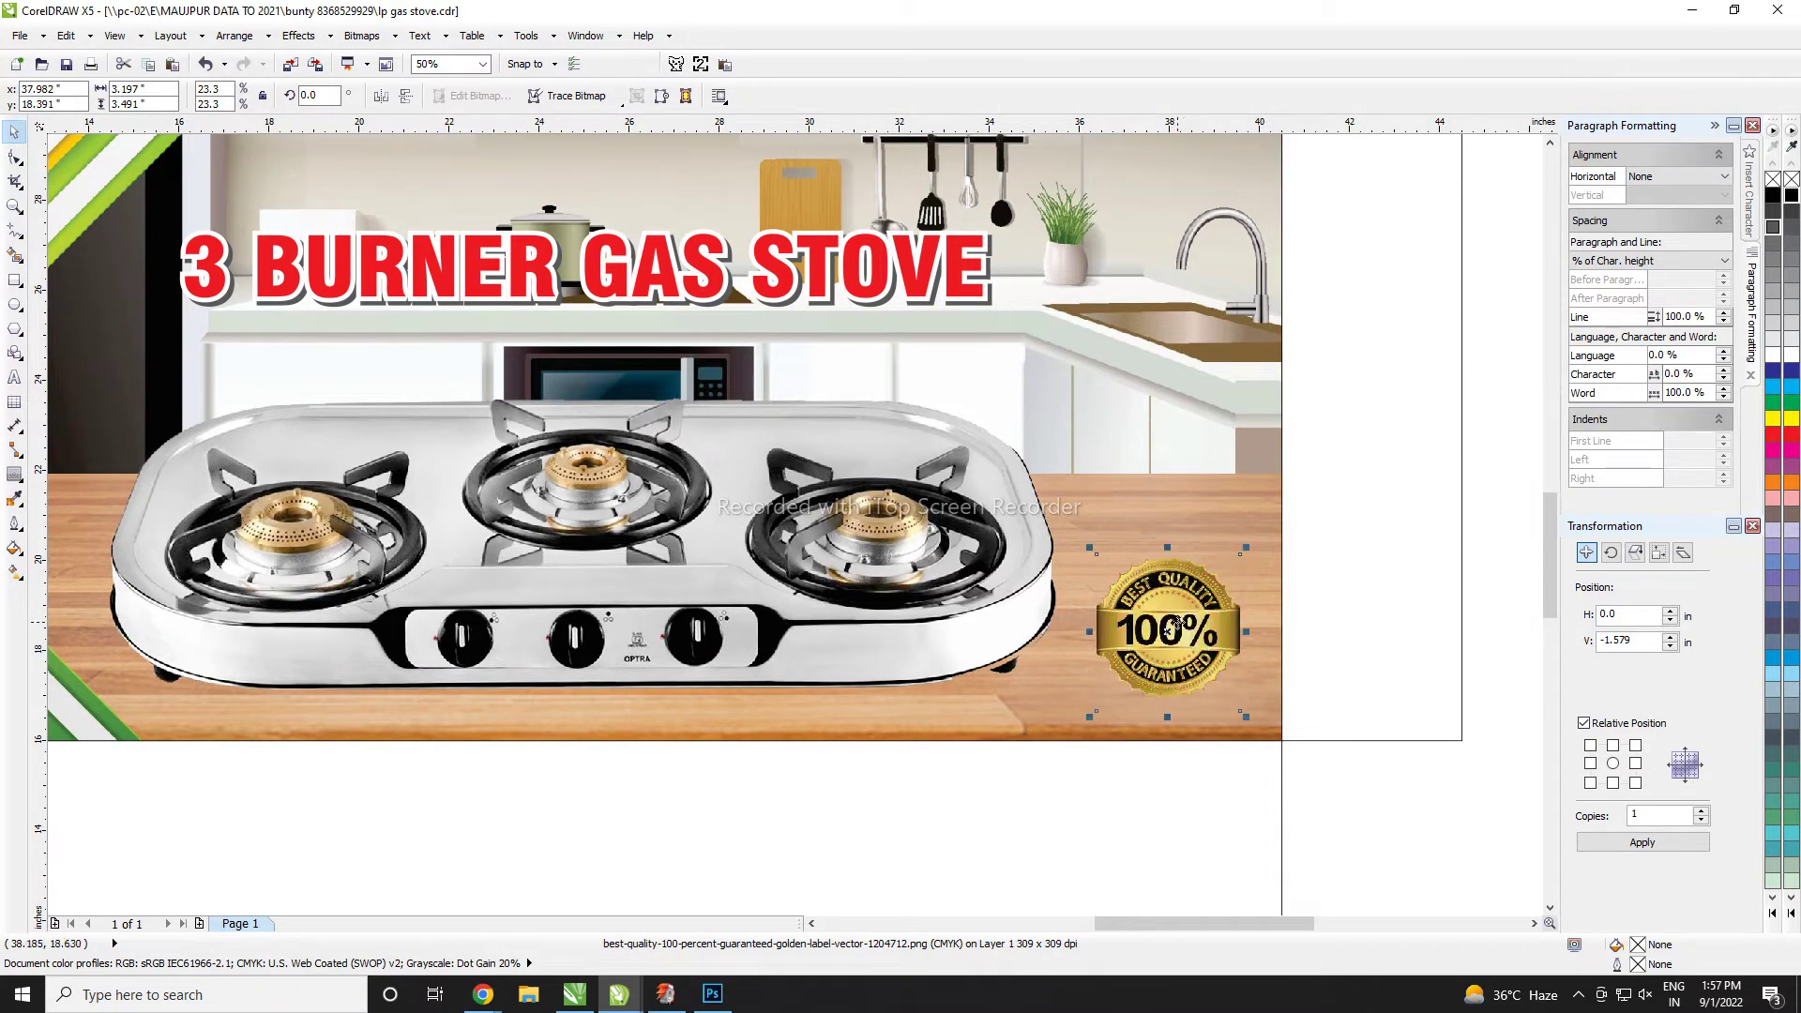
- Give the 100% badge a white drop shadow in Add blending mode
click(15, 474)
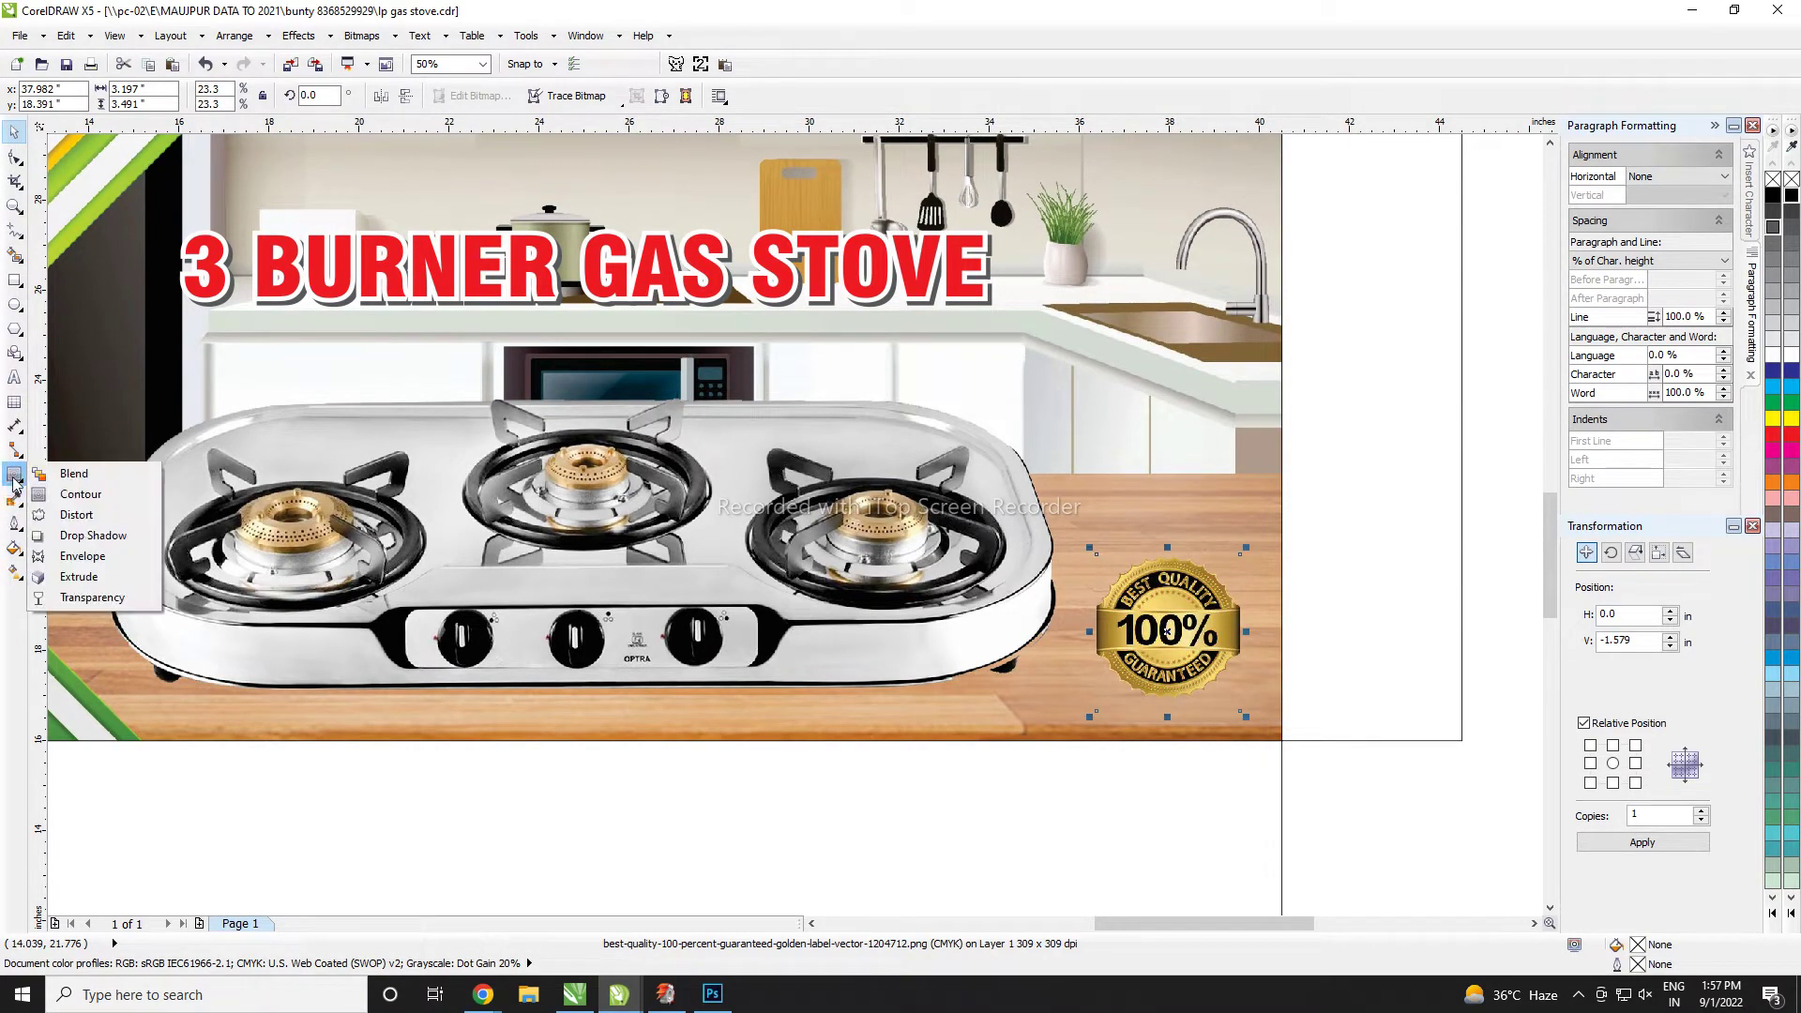
click(92, 535)
drag(1168, 633, 1153, 652)
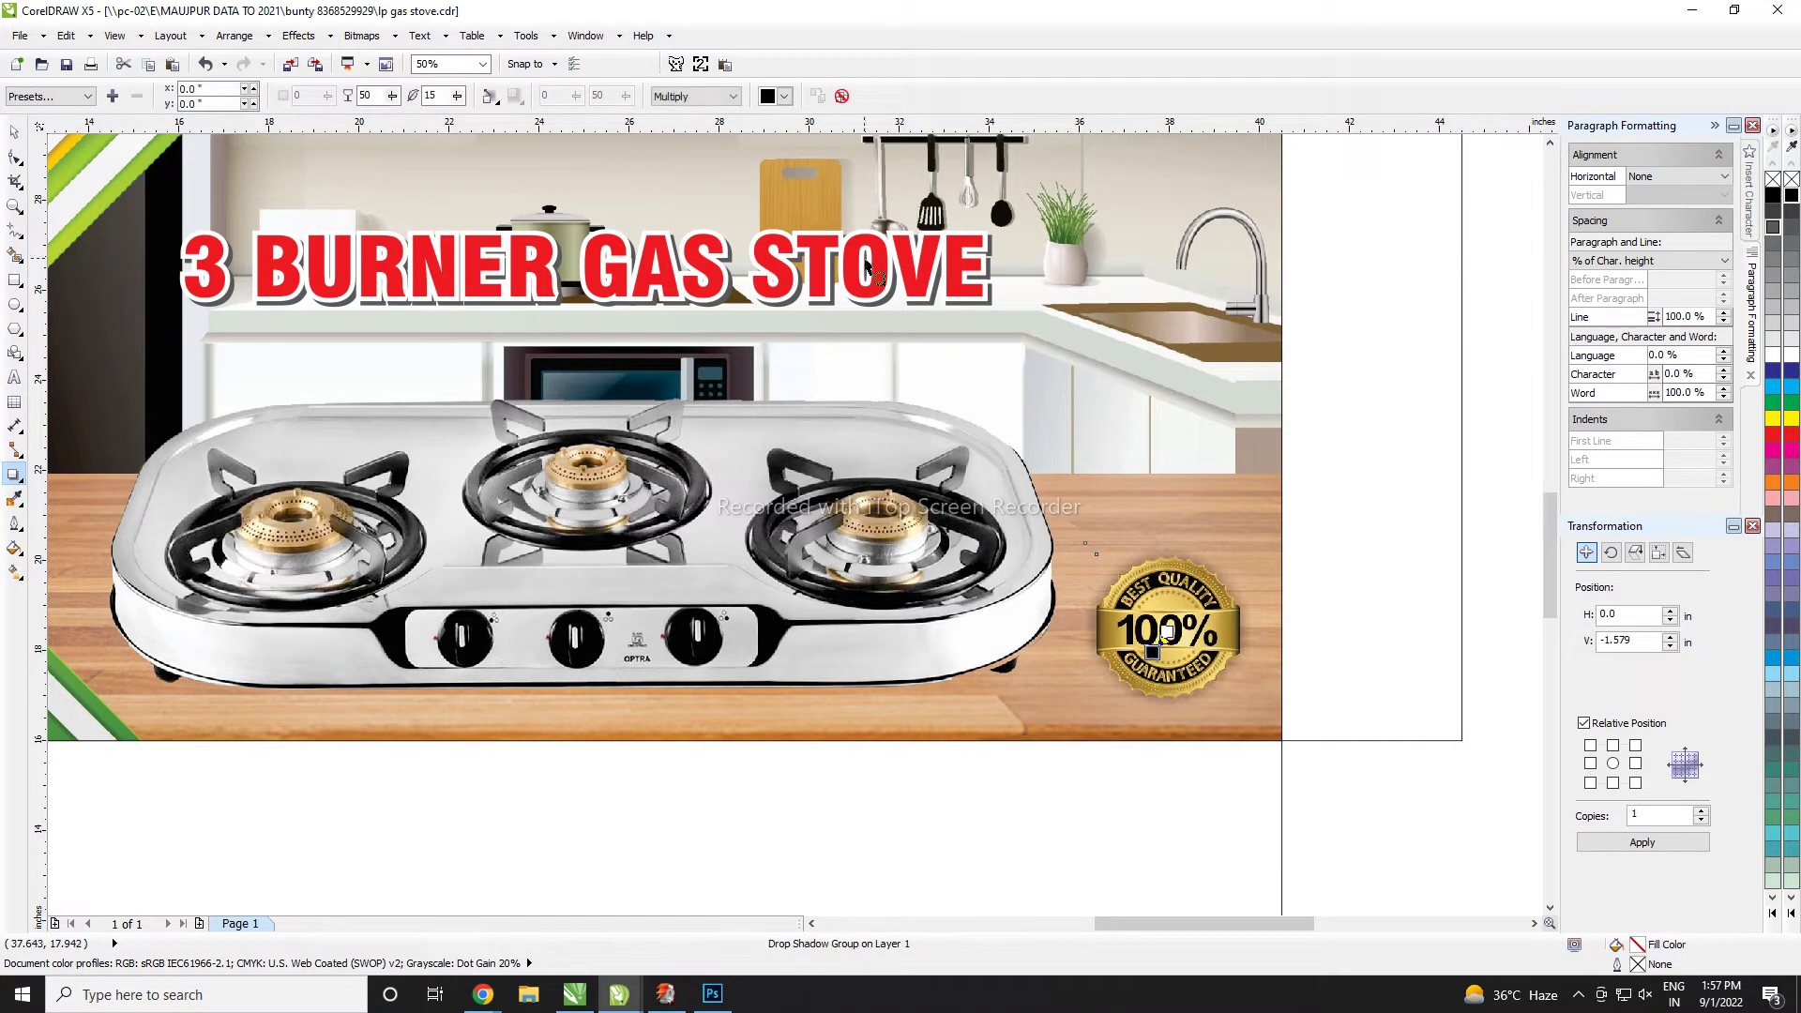
click(708, 96)
click(712, 133)
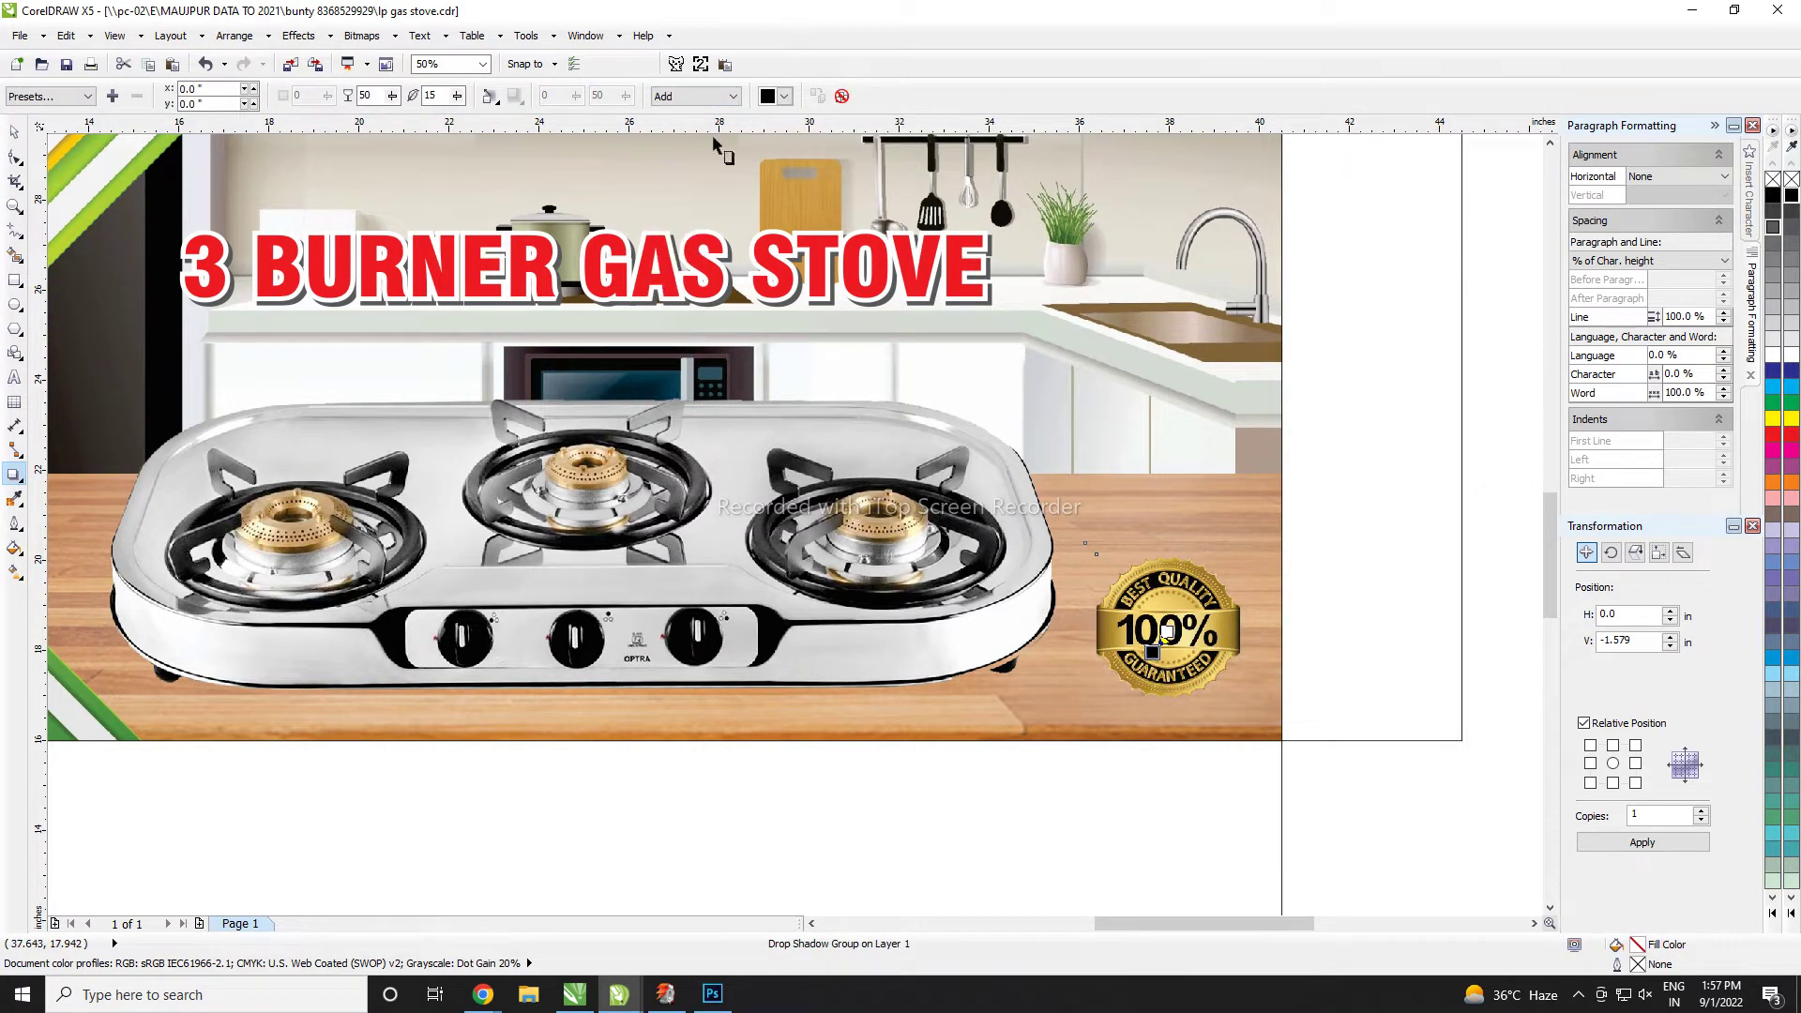
click(791, 96)
click(768, 146)
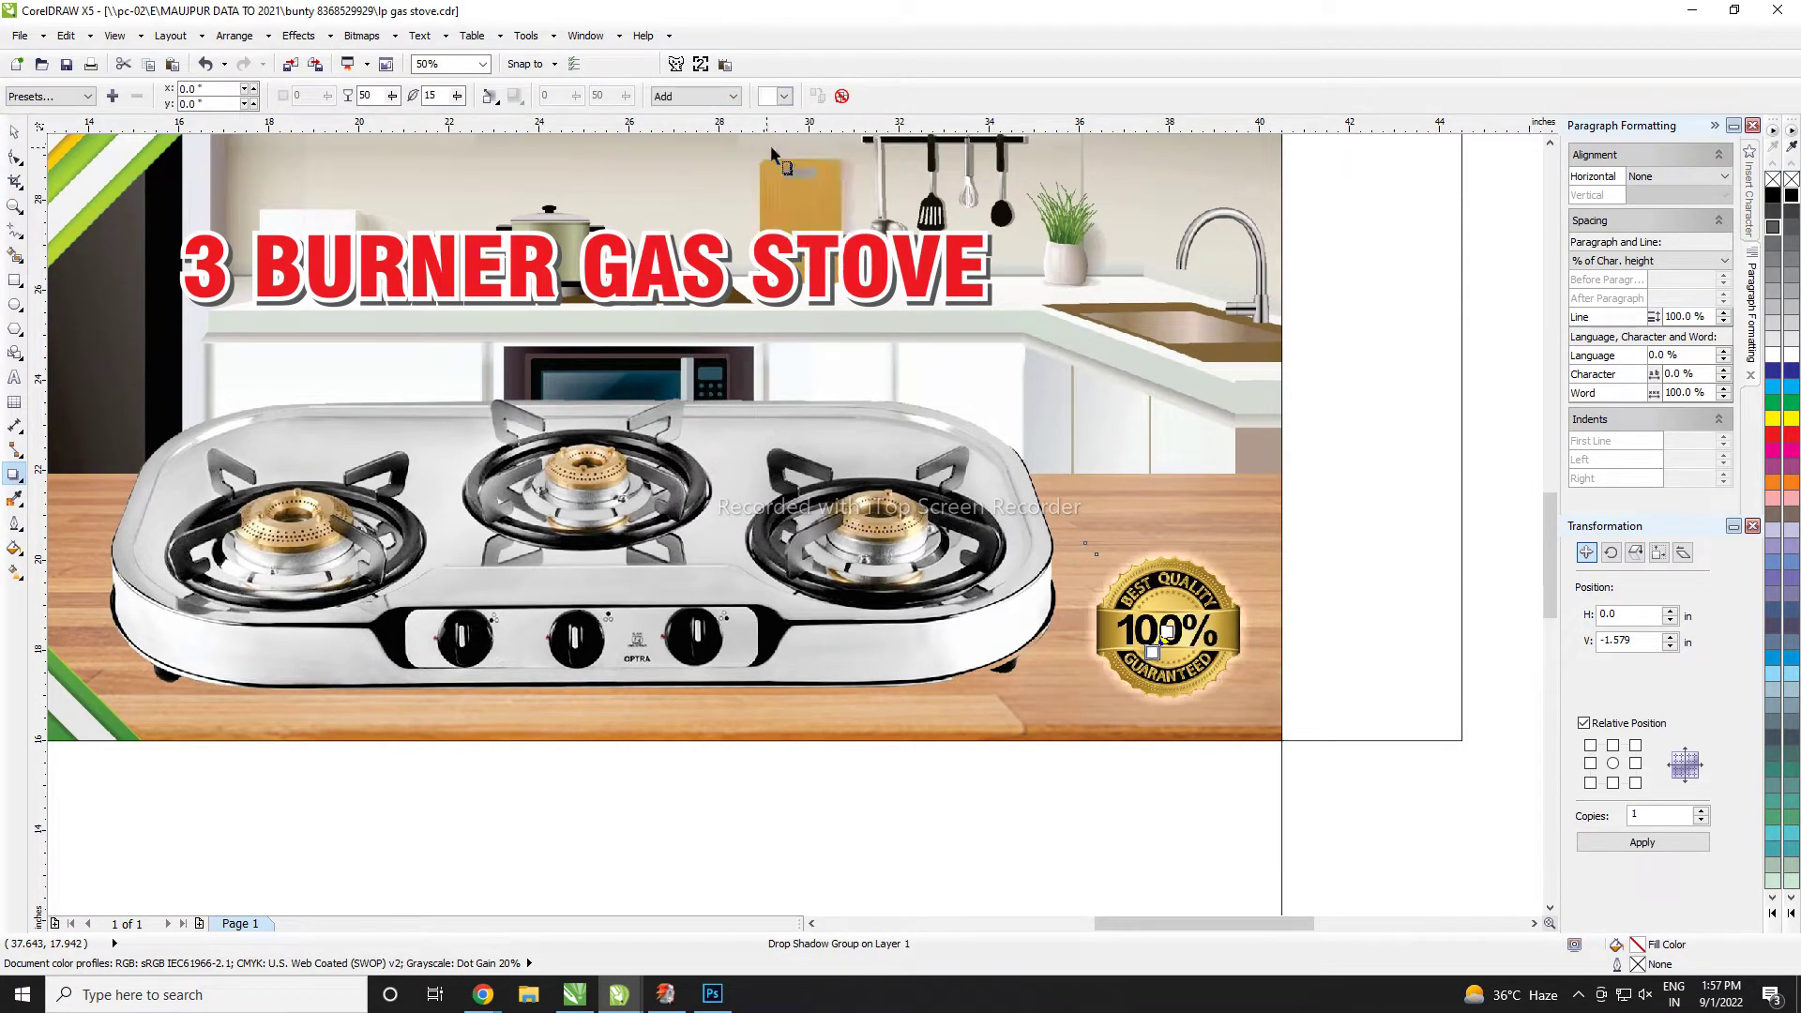
scroll(1370, 626, down, 2)
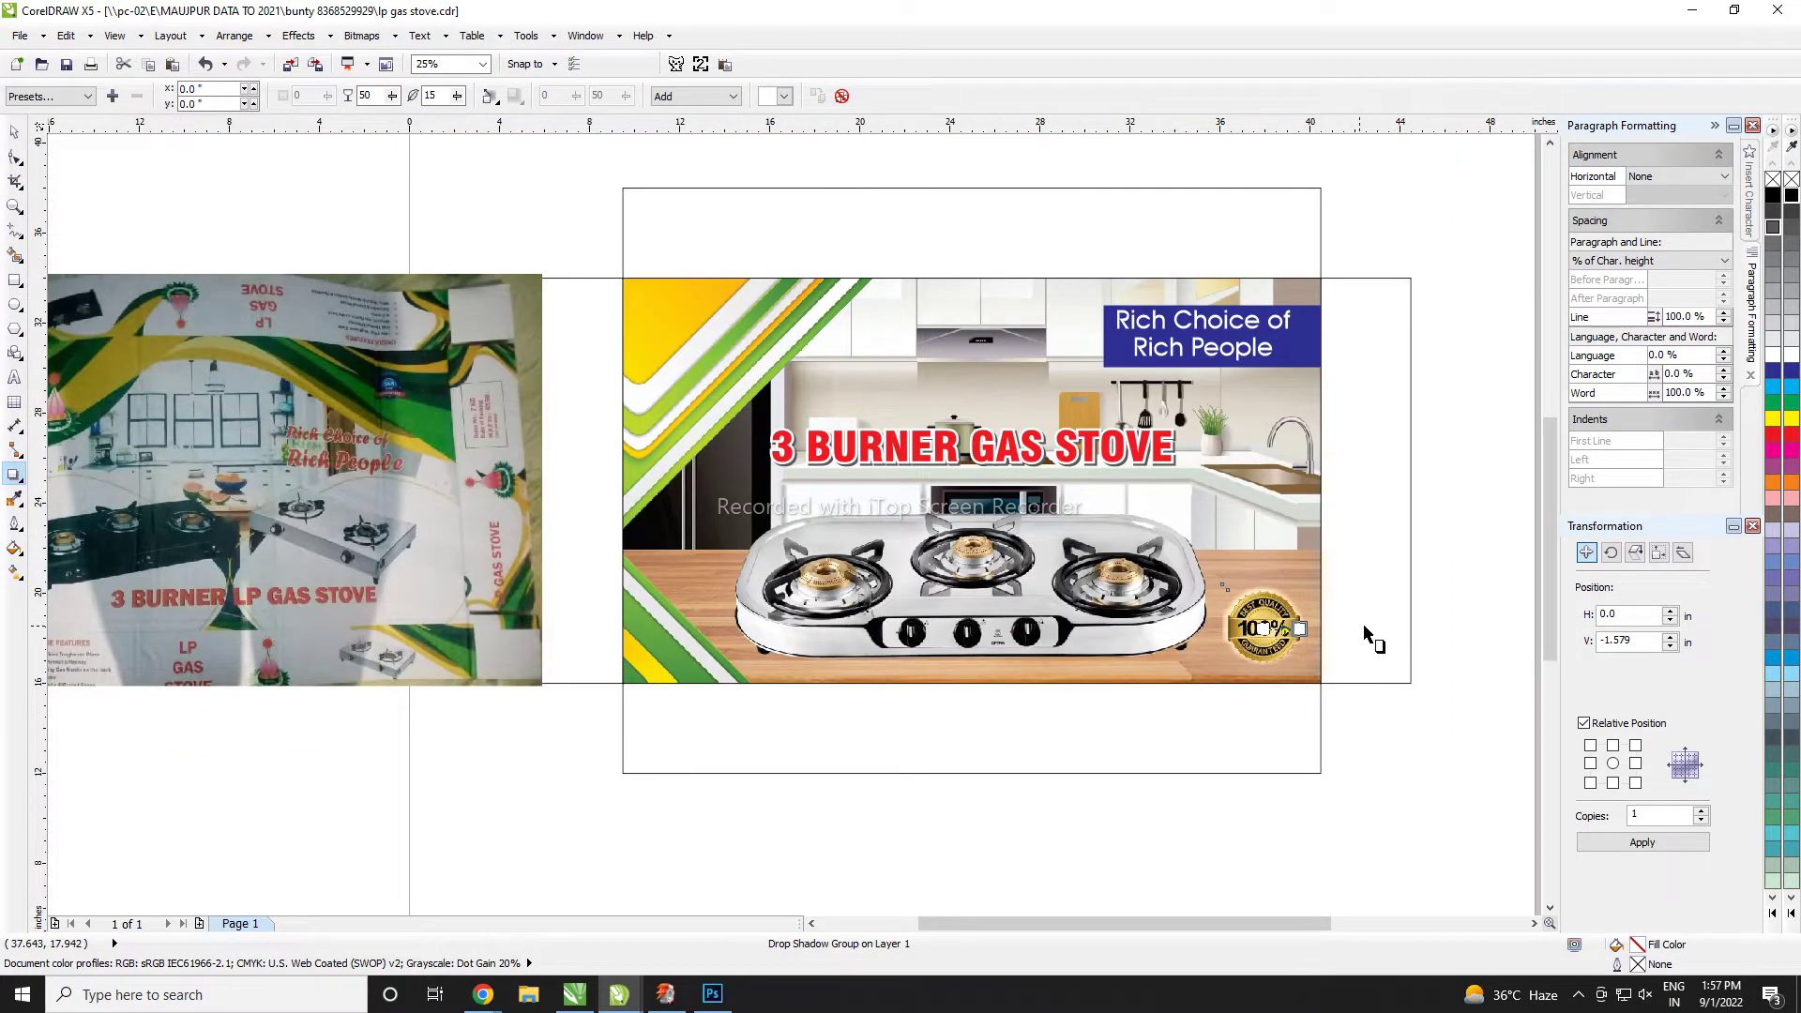
- Paste the green-yellow striped corner graphic and fit it at the lower flap's left corner
click(1364, 623)
key(space)
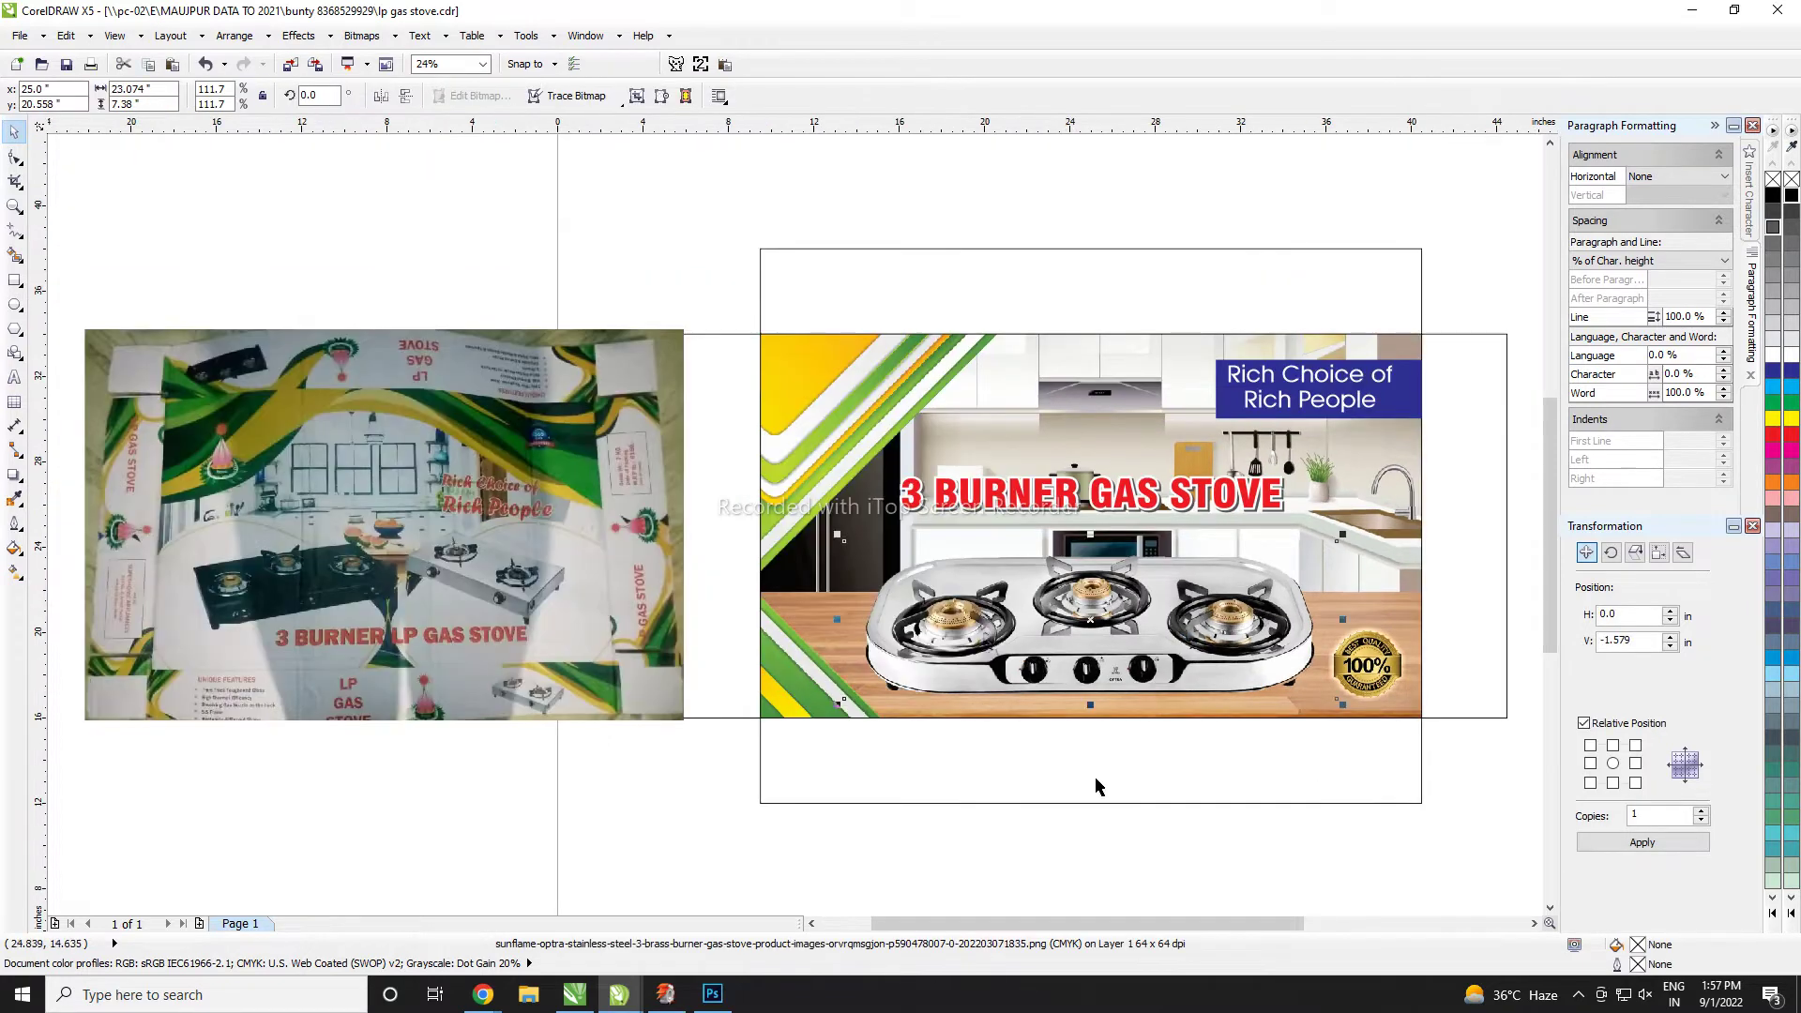
scroll(1095, 775, down, 1)
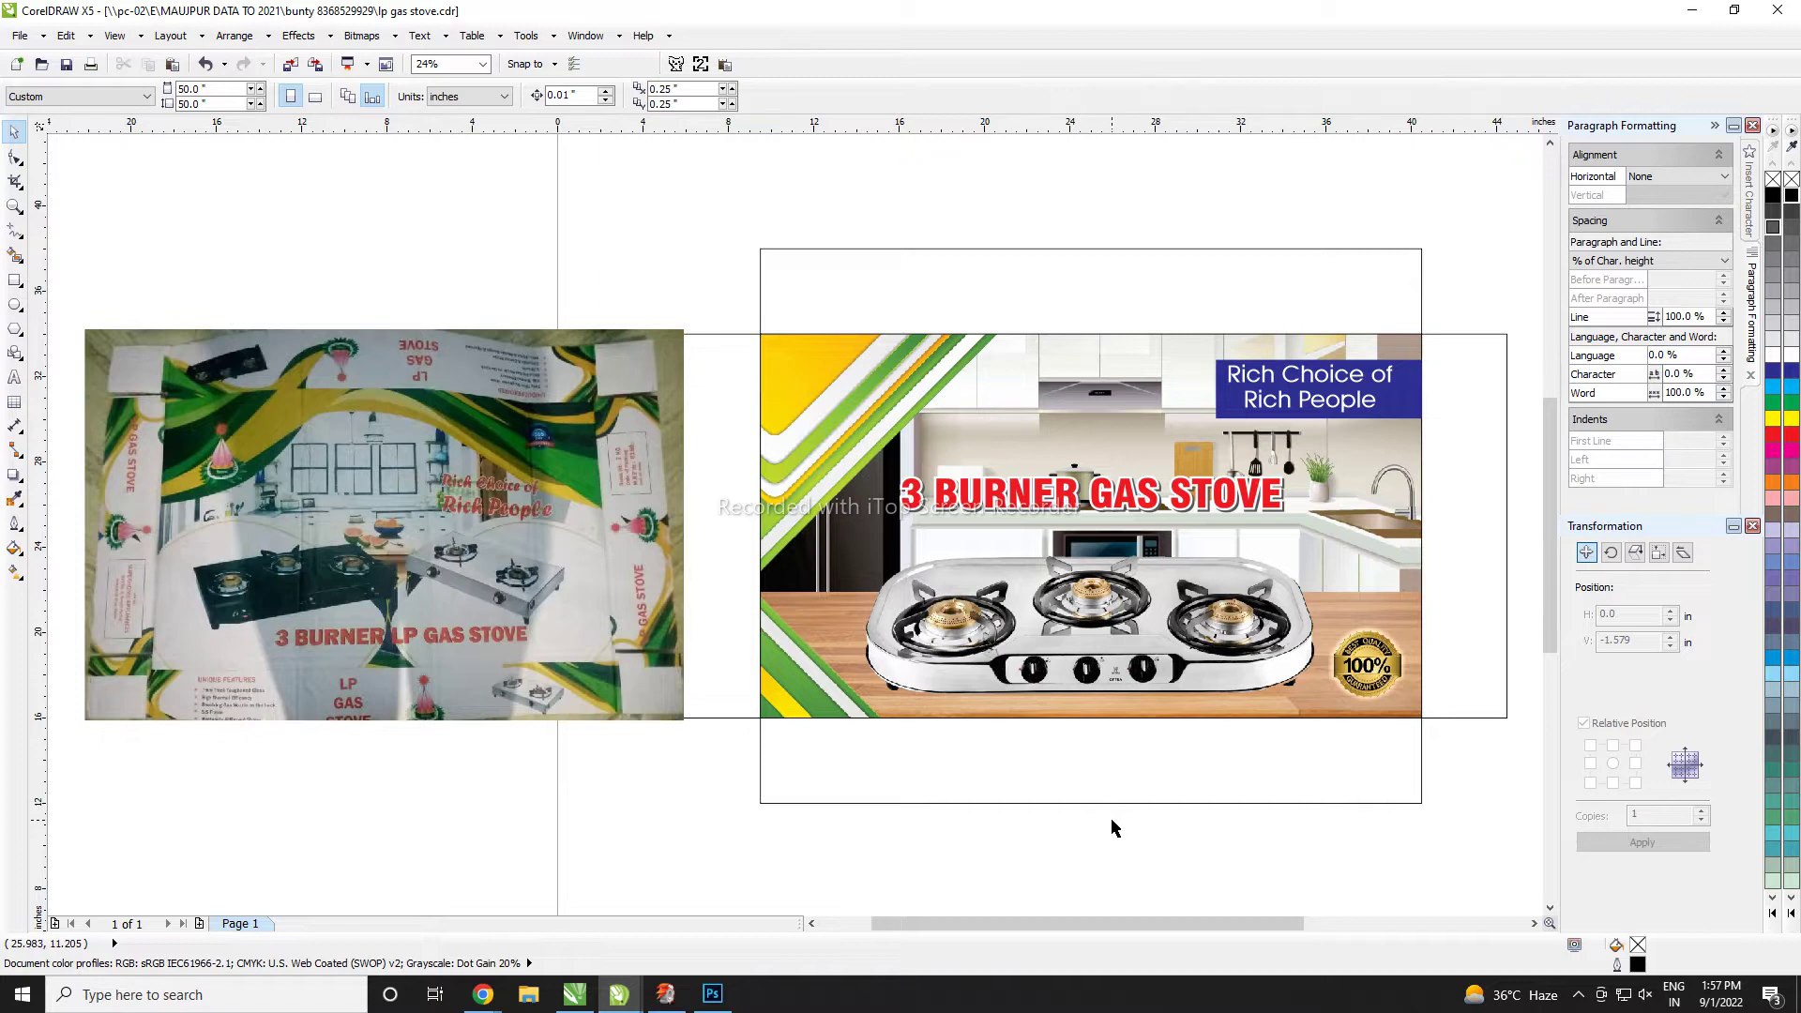
key(ctrl+v)
scroll(1113, 827, up, 1)
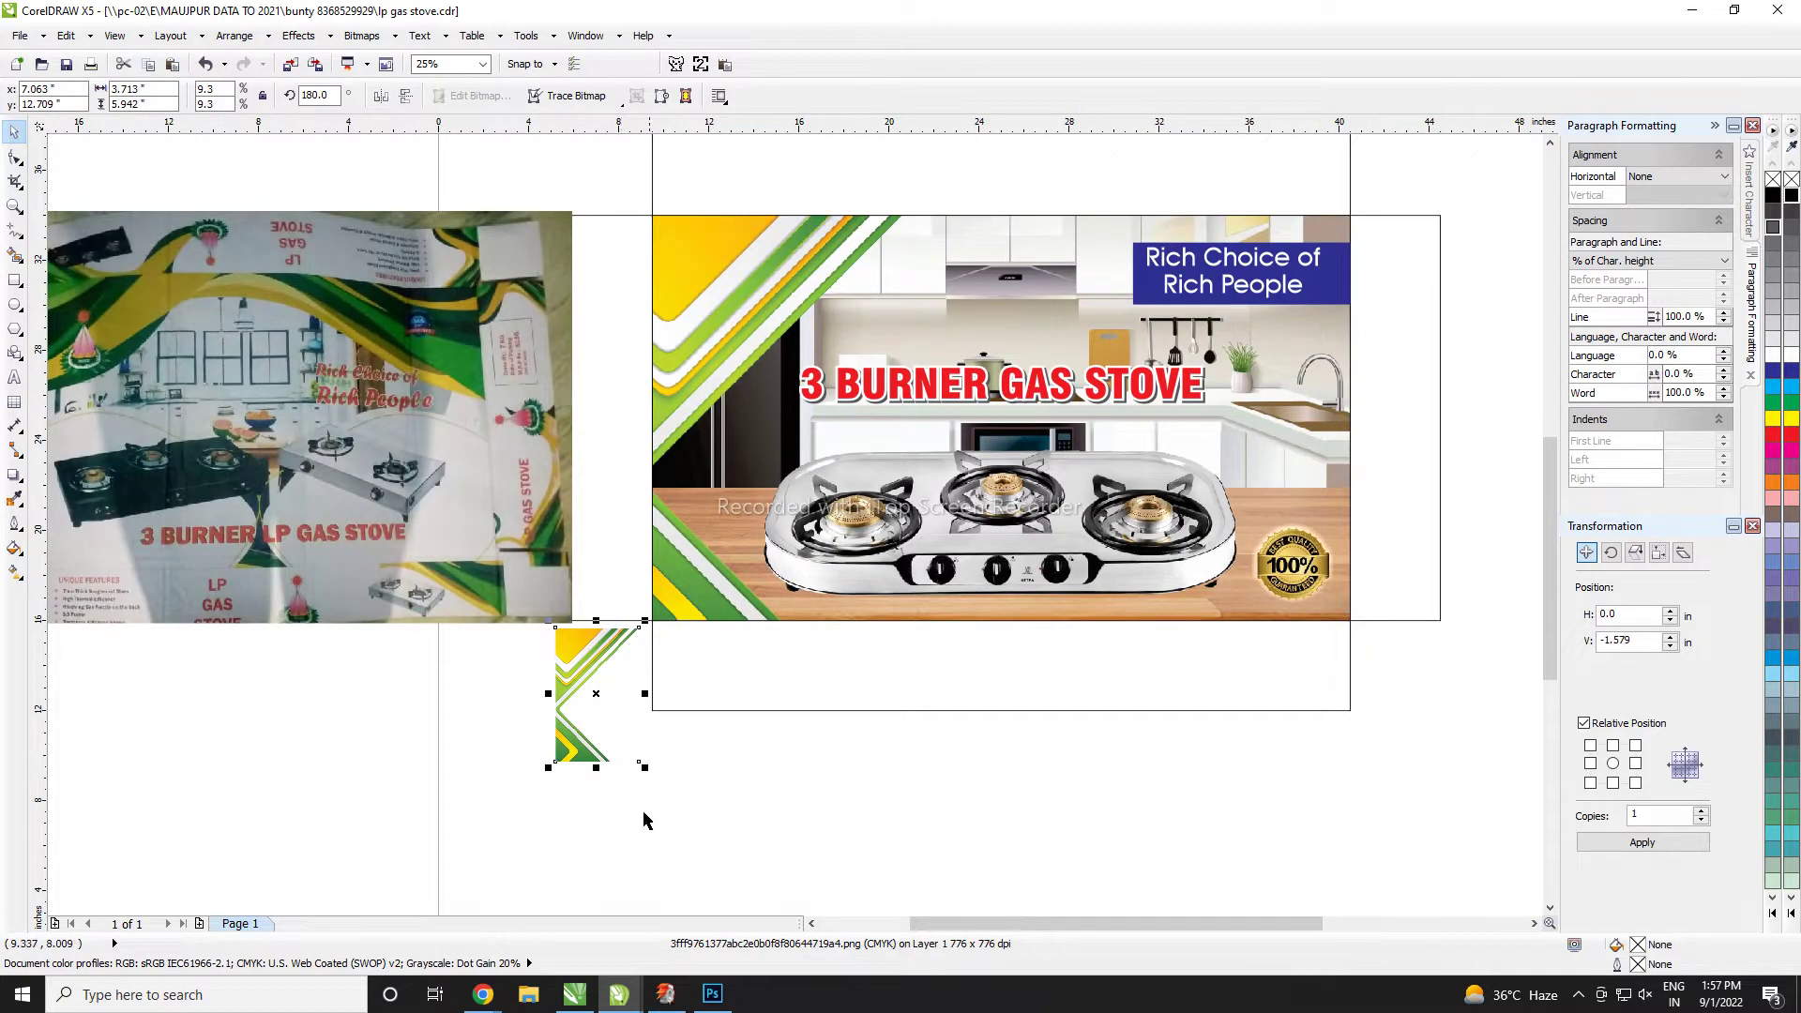
scroll(712, 710, up, 1)
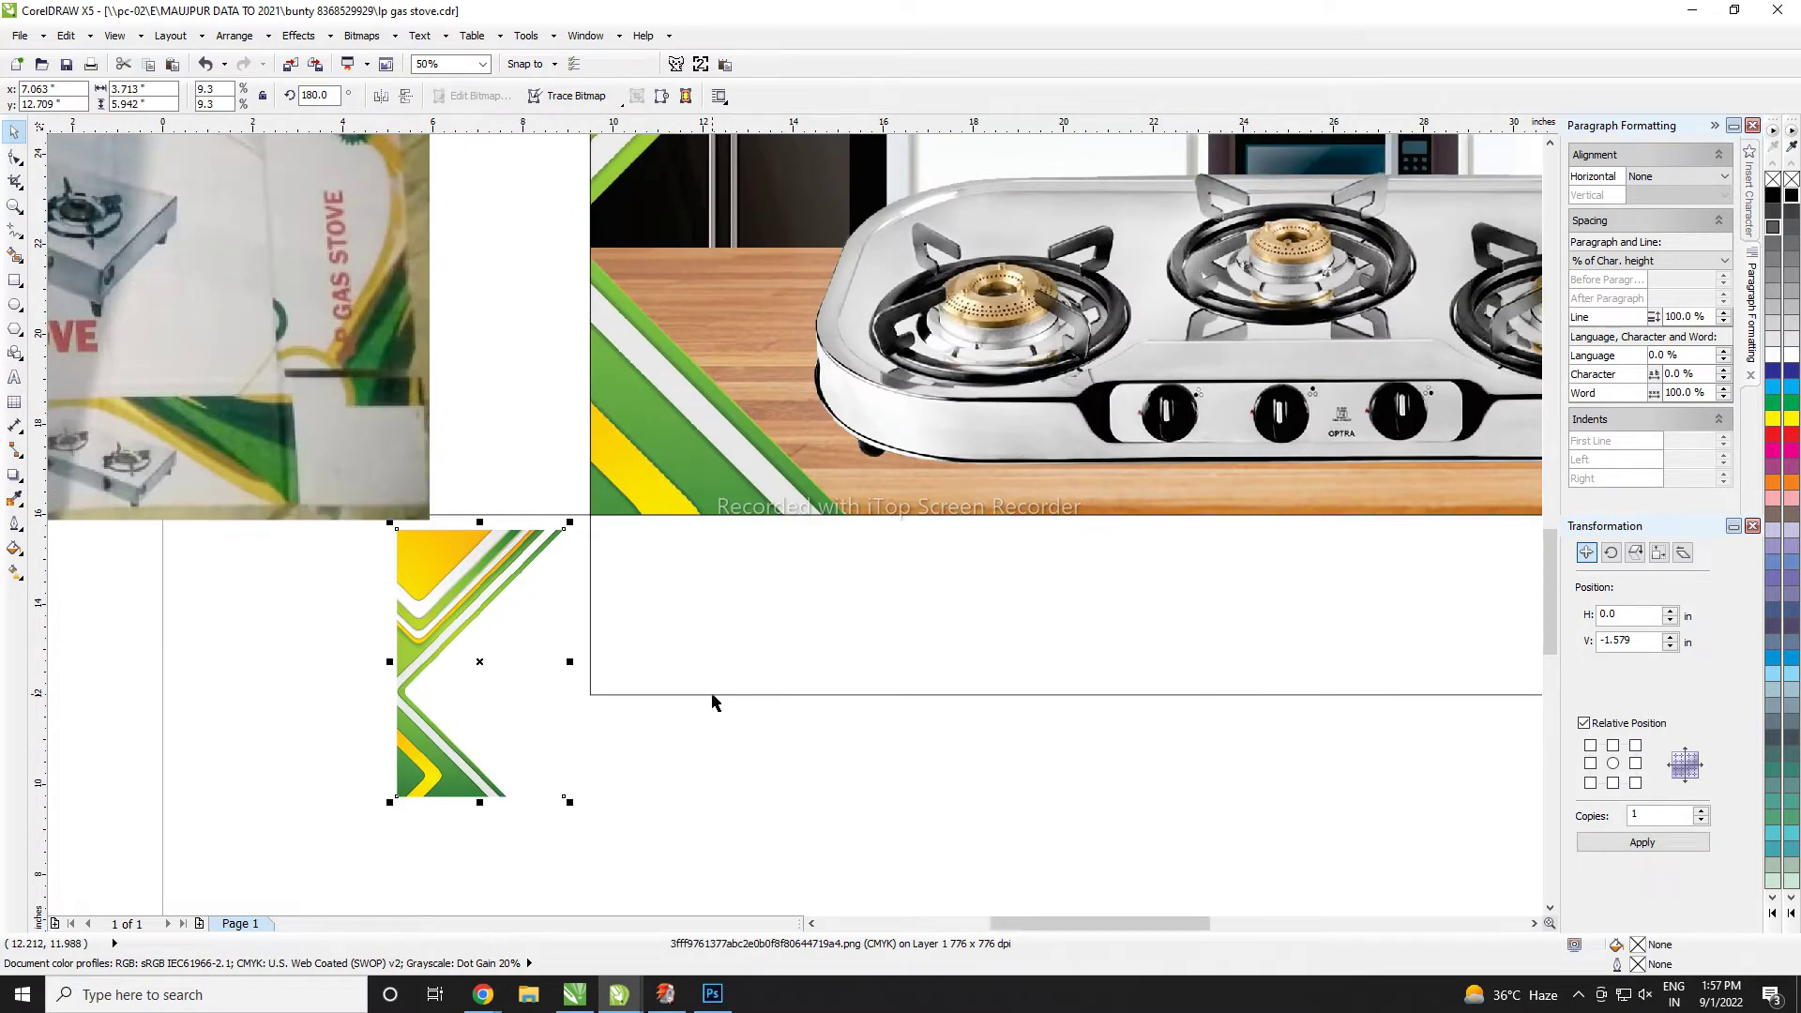
key(ctrl+z)
key(ctrl+z)
click(623, 607)
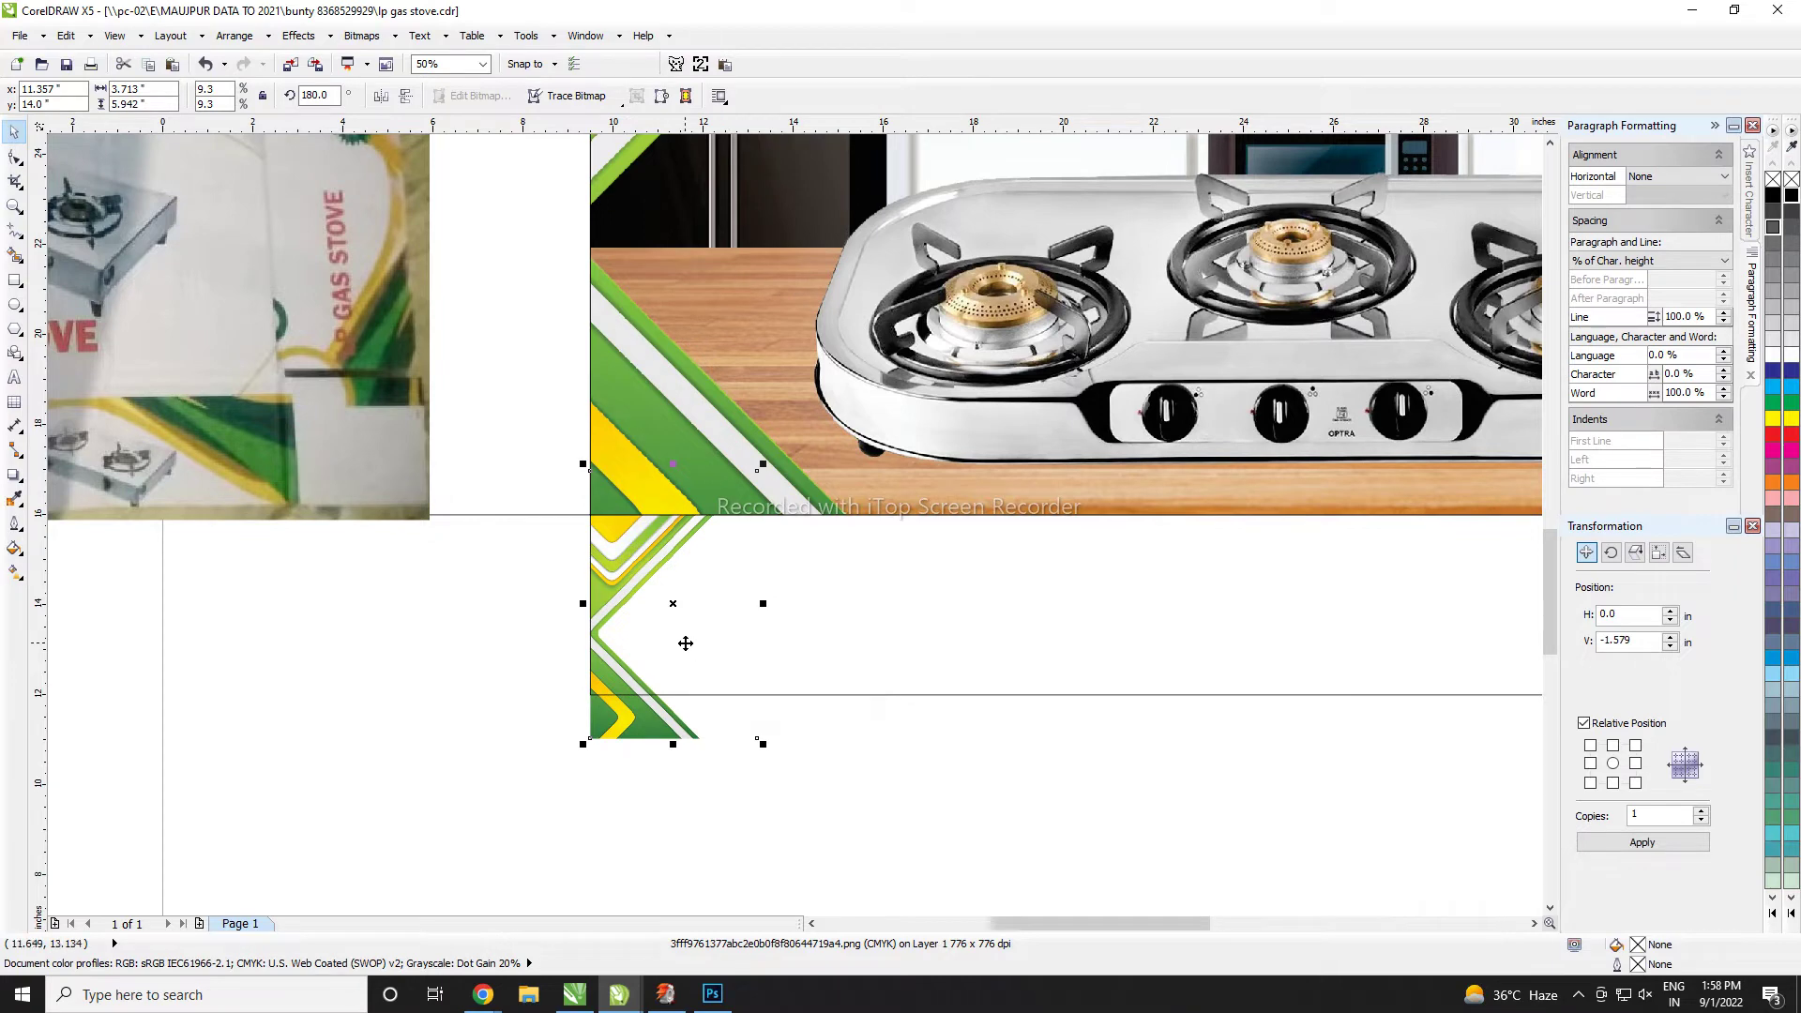
mouse_move(640, 675)
mouse_down()
mouse_move(621, 578)
mouse_move(591, 602)
mouse_move(936, 608)
mouse_up()
- Place a mirrored copy of the stripe corner at the flap's right end
scroll(661, 628, down, 1)
mouse_move(727, 638)
mouse_down()
mouse_move(1210, 637)
mouse_move(1304, 656)
mouse_up()
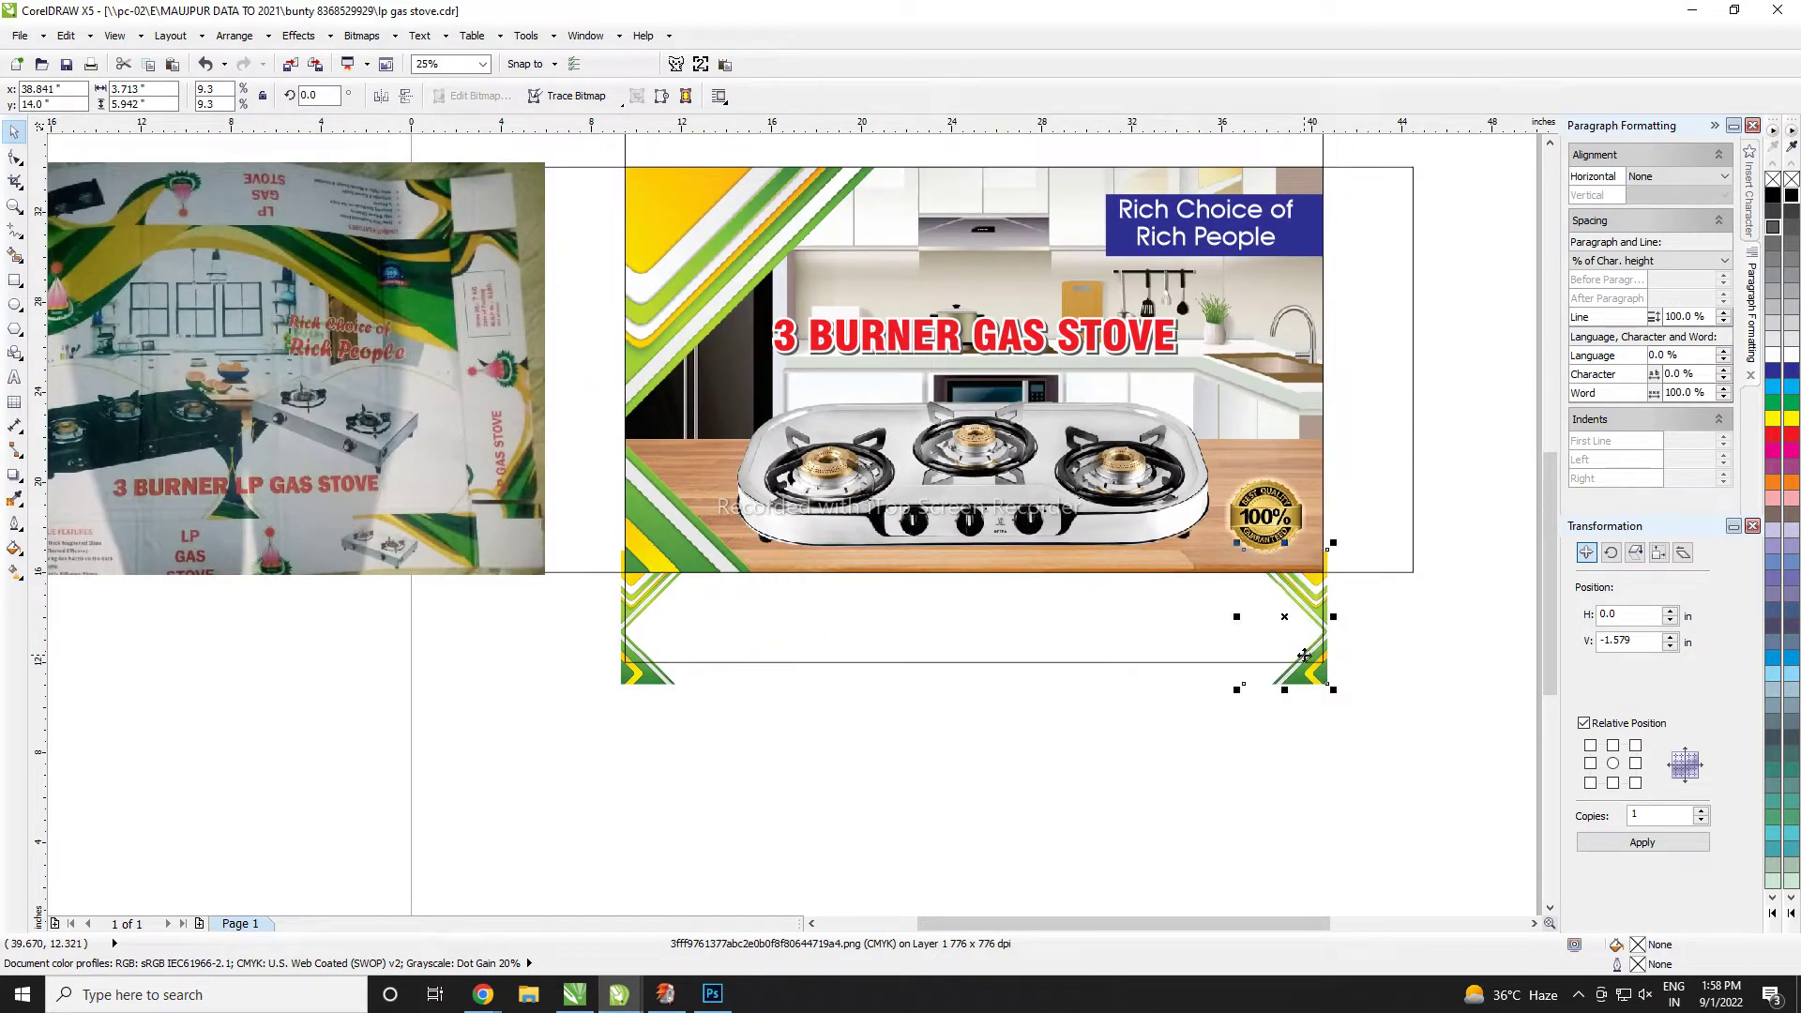
click(1146, 696)
scroll(1146, 696, down, 1)
scroll(1079, 717, up, 1)
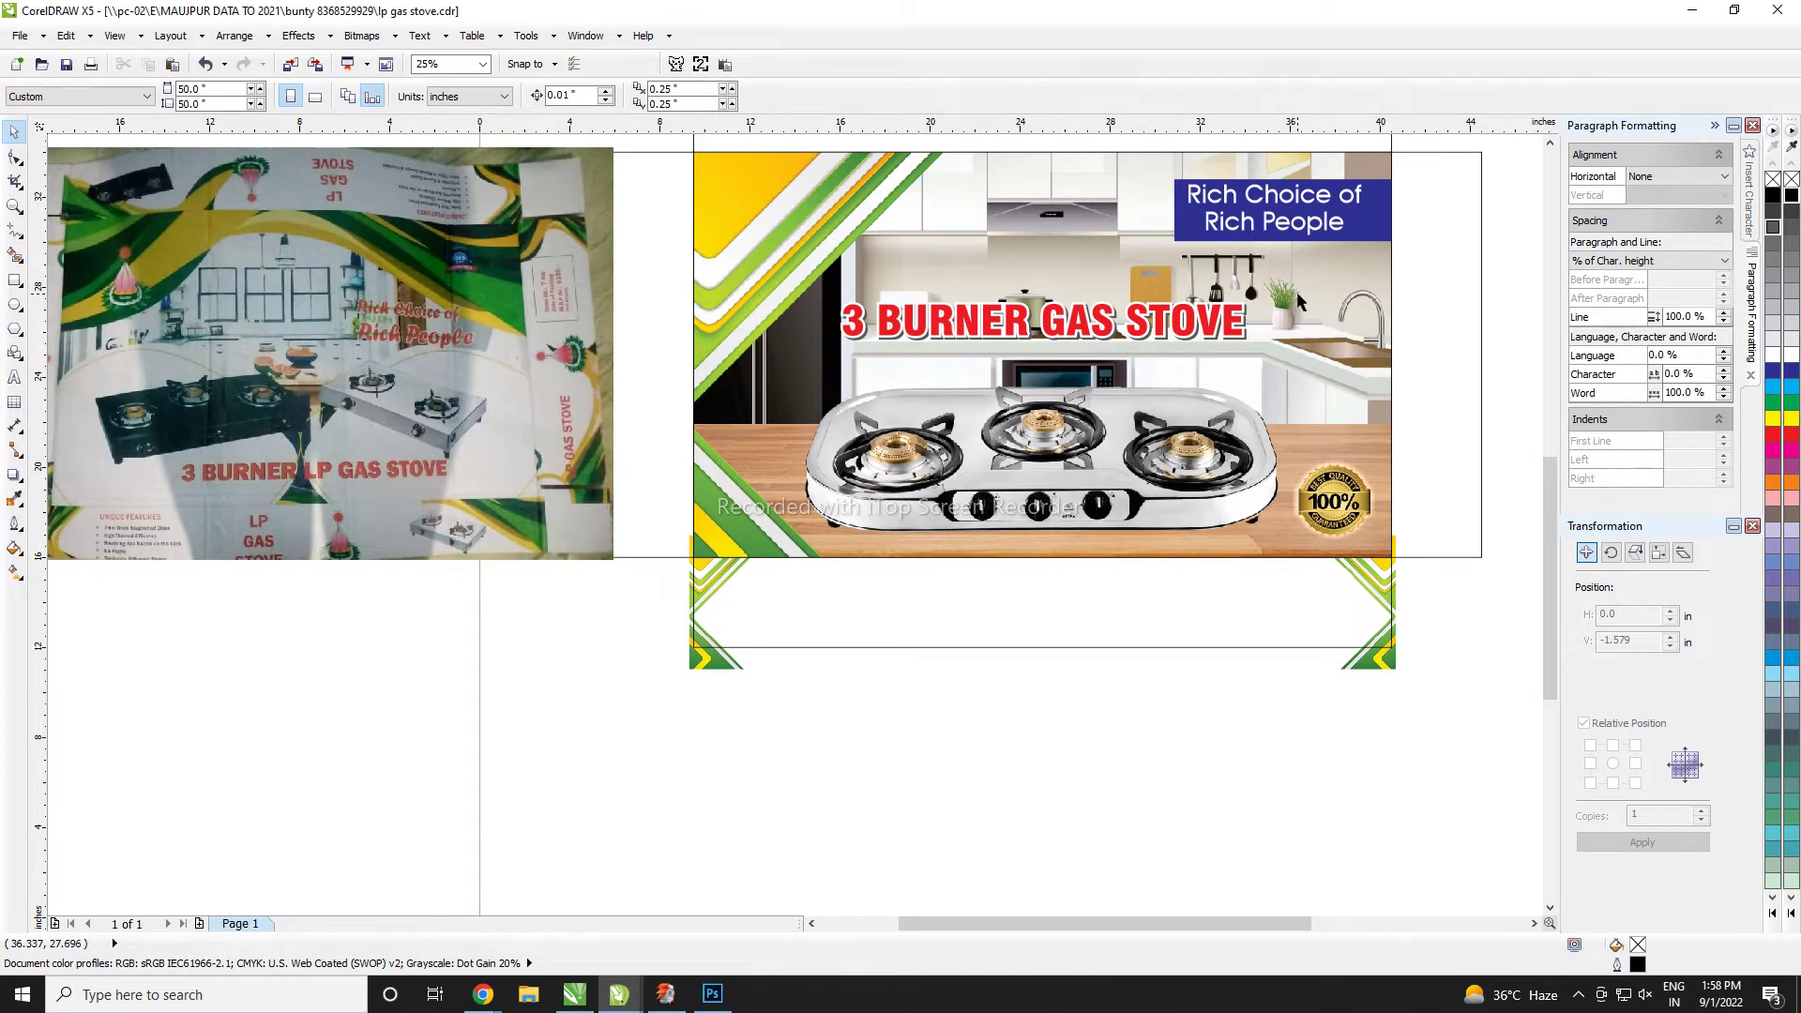
scroll(1140, 558, down, 1)
scroll(1106, 414, up, 1)
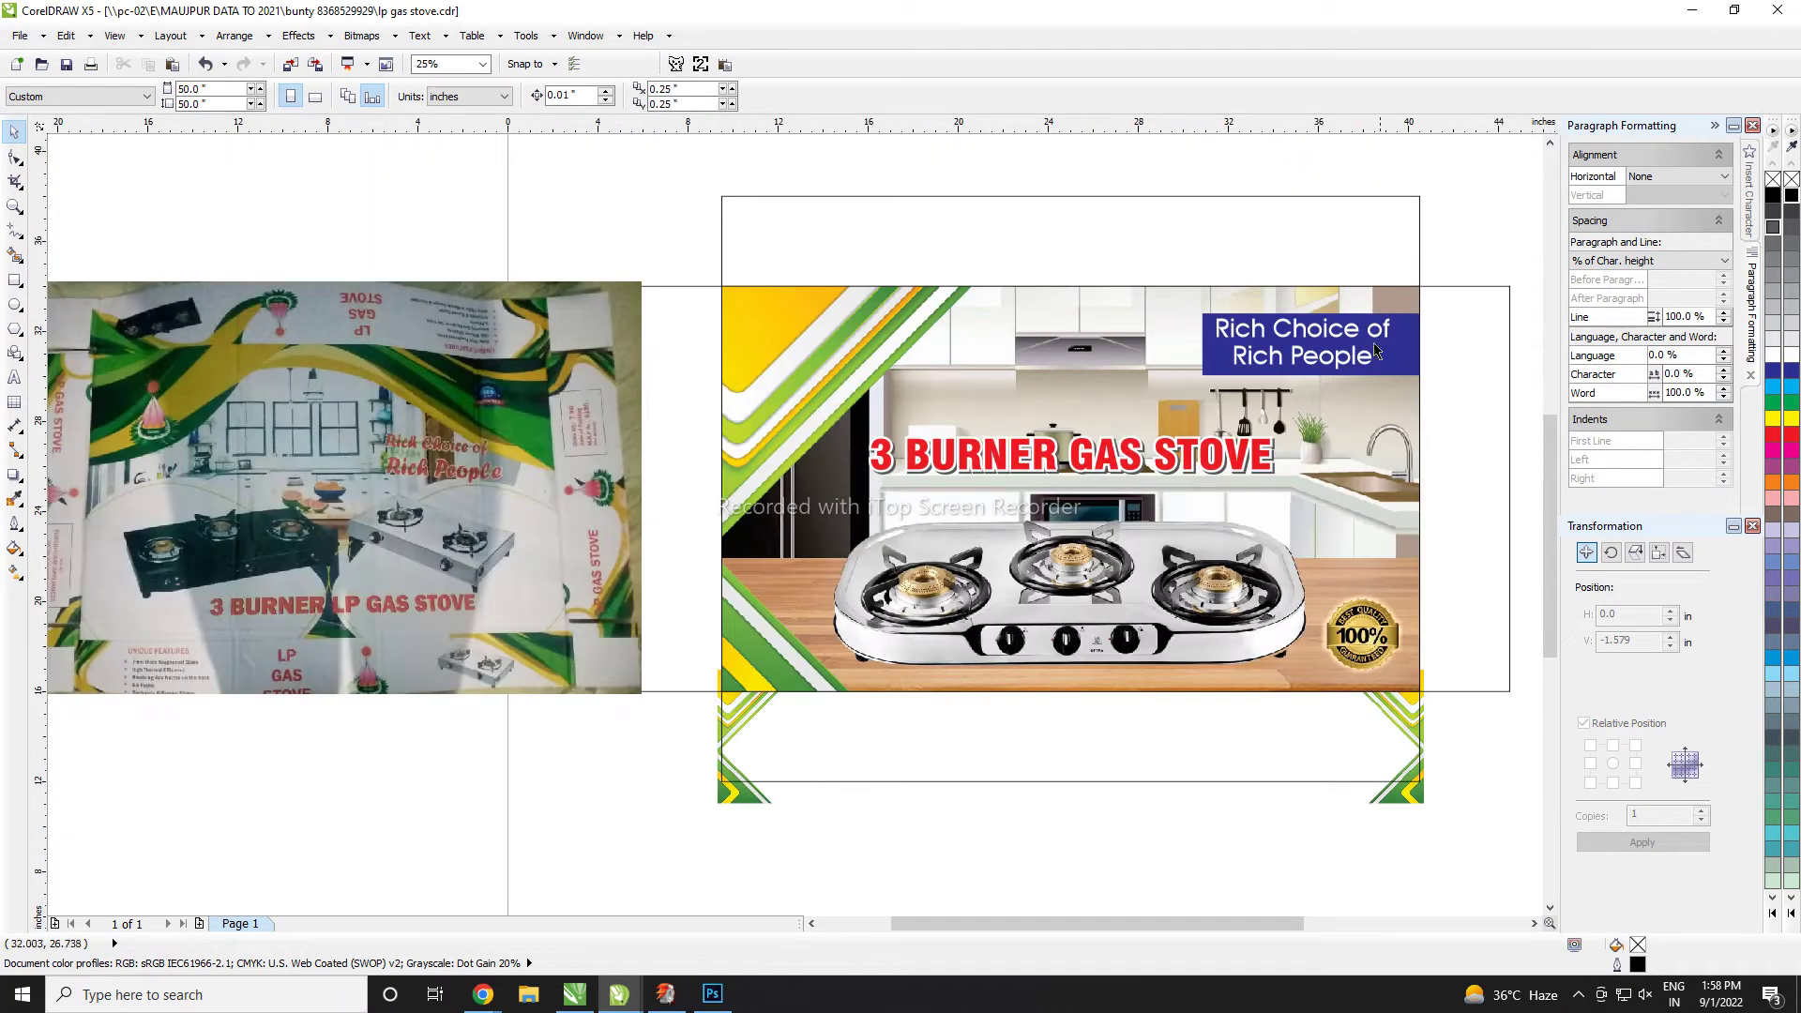
- Copy the stove picture into the bottom flap, shrink it under half size, and center it
click(1079, 668)
drag(1219, 591, 1180, 670)
scroll(1180, 670, down, 1)
scroll(1220, 619, up, 1)
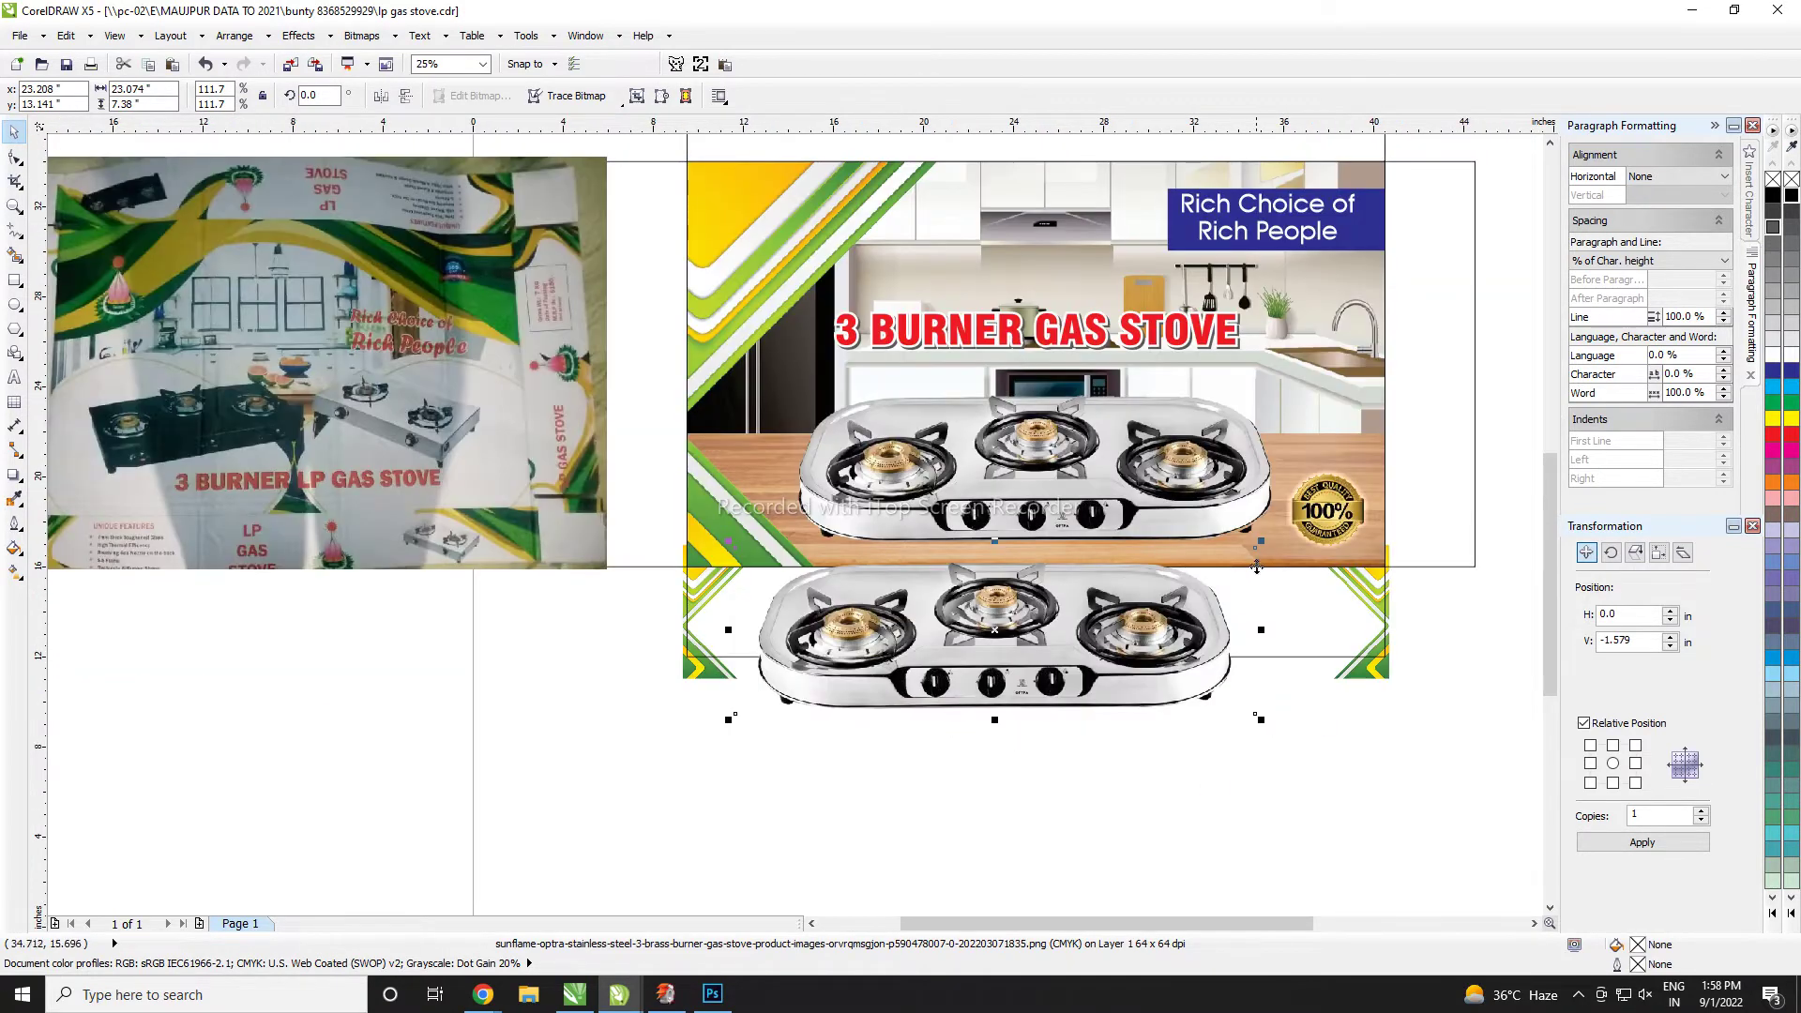
drag(1259, 544, 1104, 597)
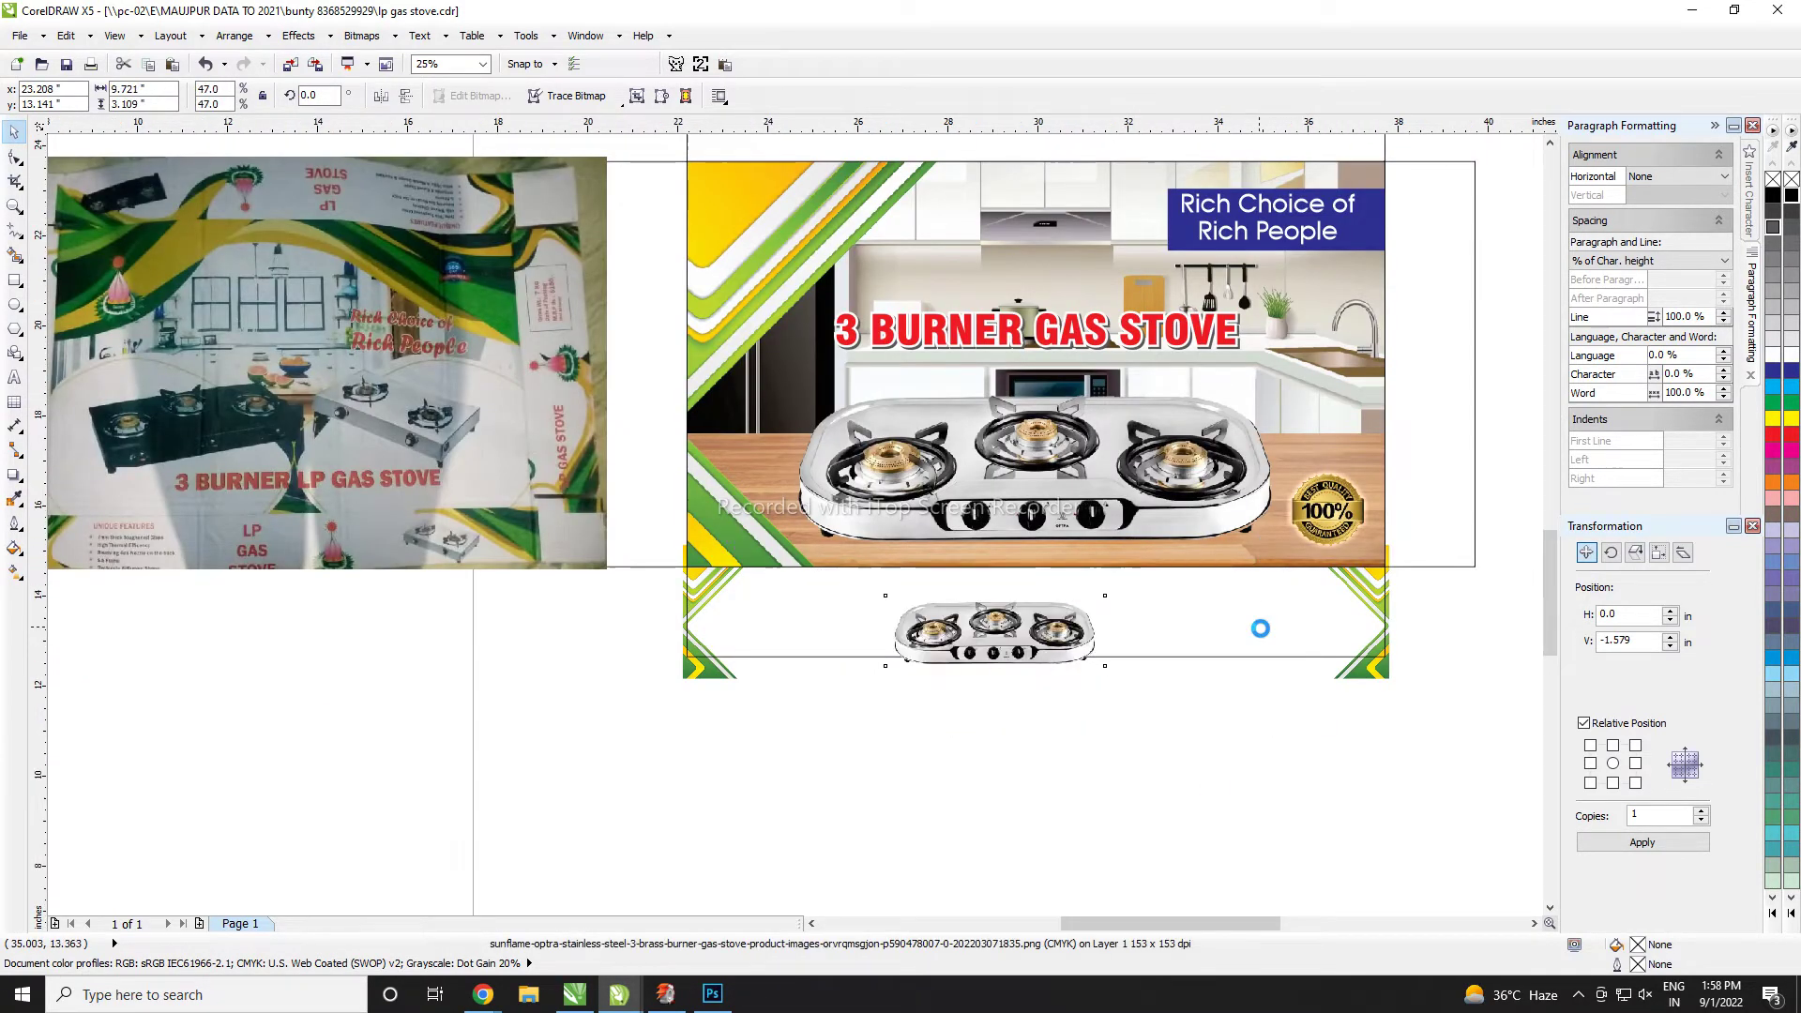
scroll(1262, 626, up, 1)
key(p)
click(1240, 739)
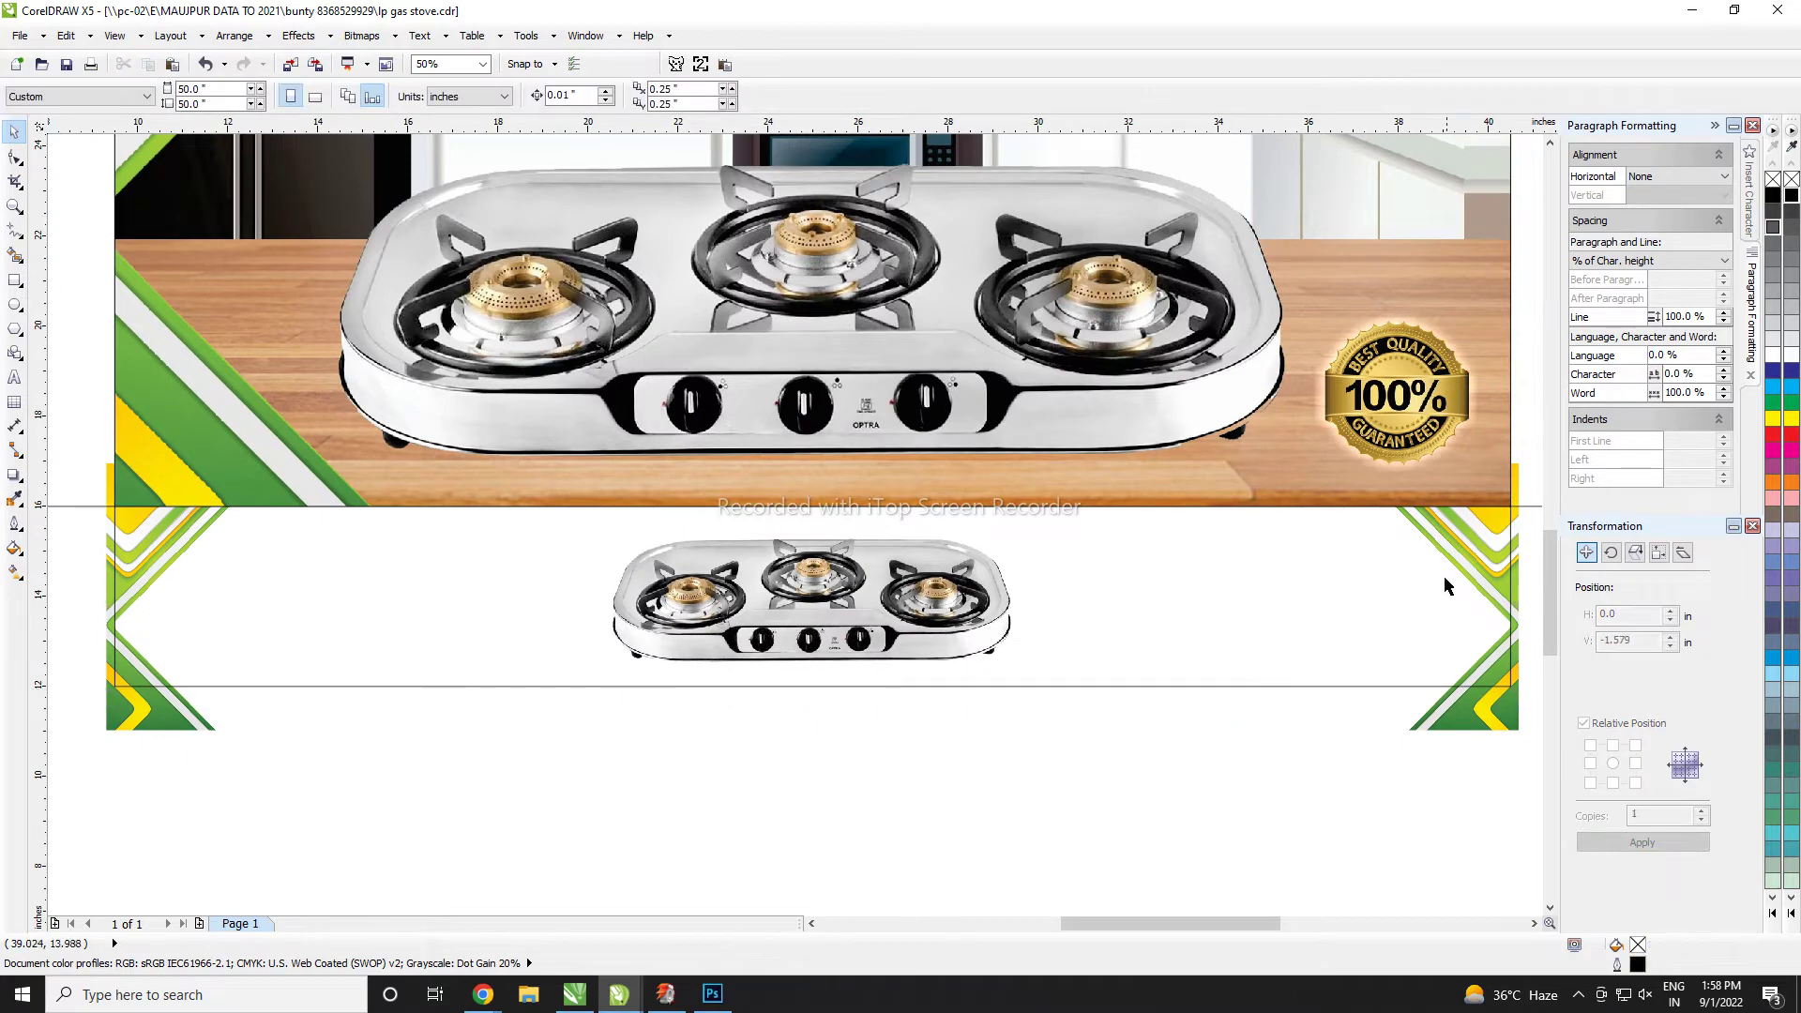
- Fit the striped banner to the bottom flap's outline and check the small stove
click(1469, 554)
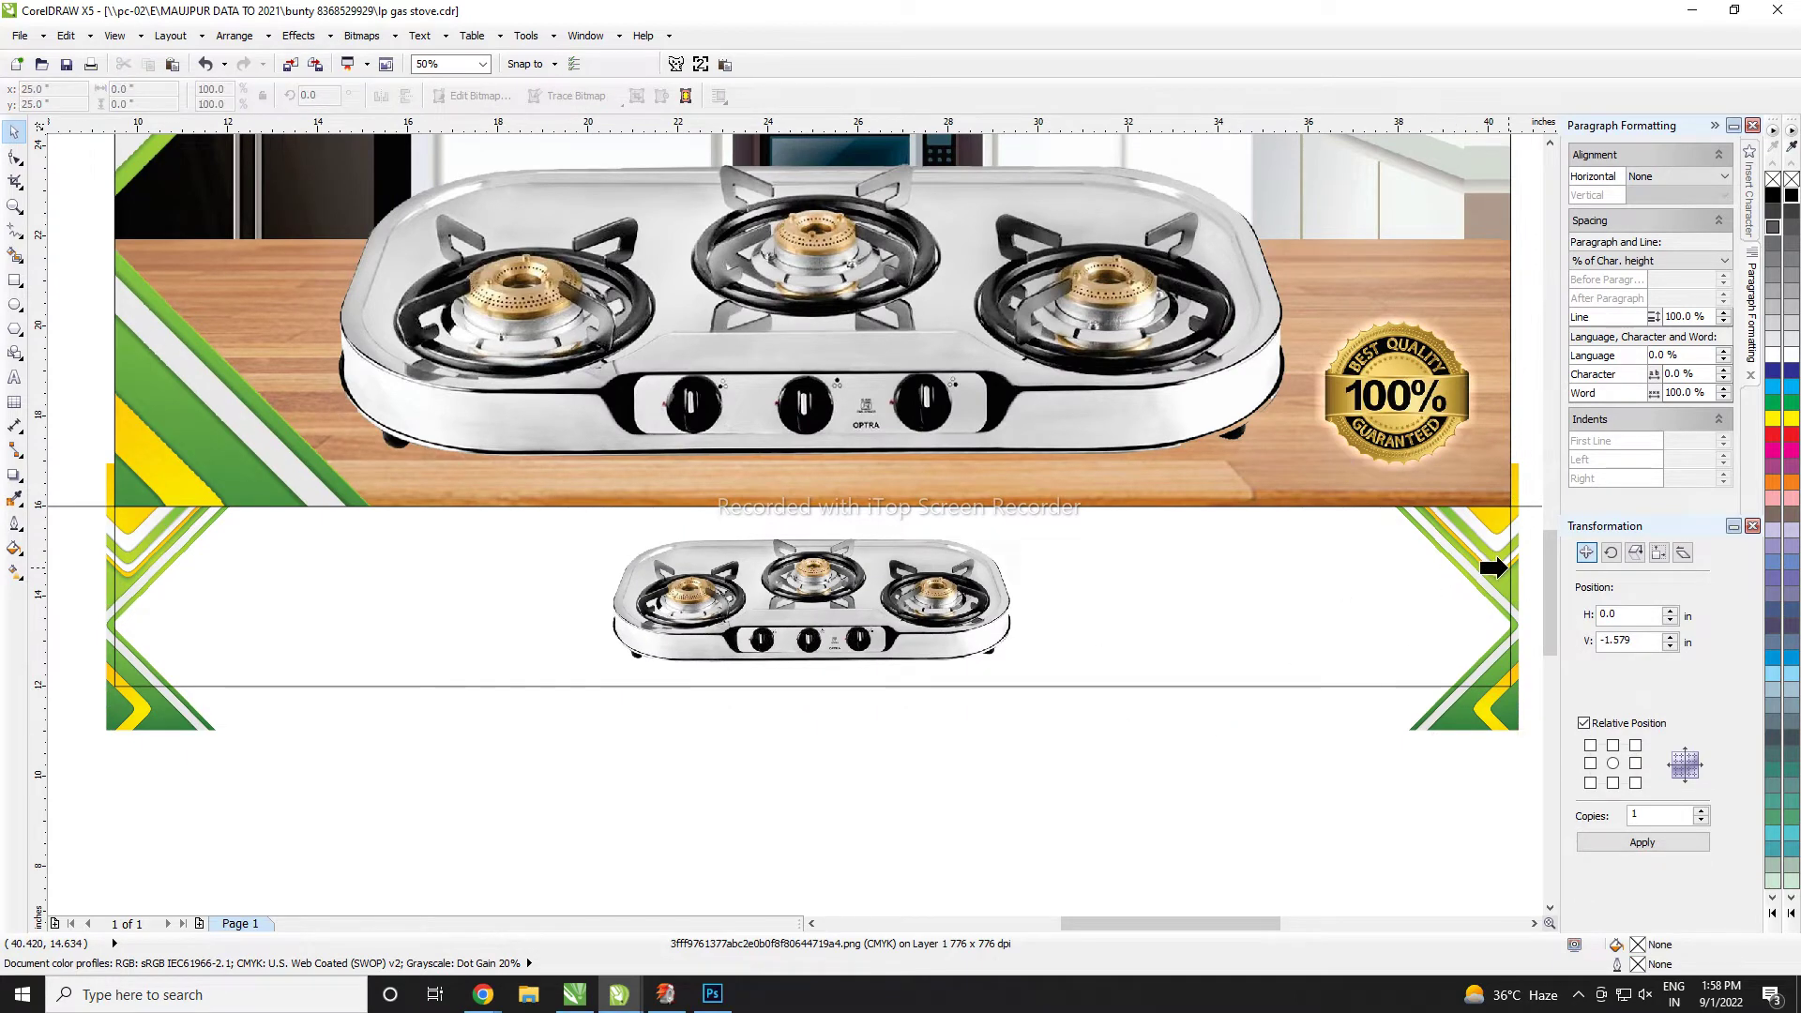
scroll(1510, 569, down, 1)
scroll(797, 580, up, 1)
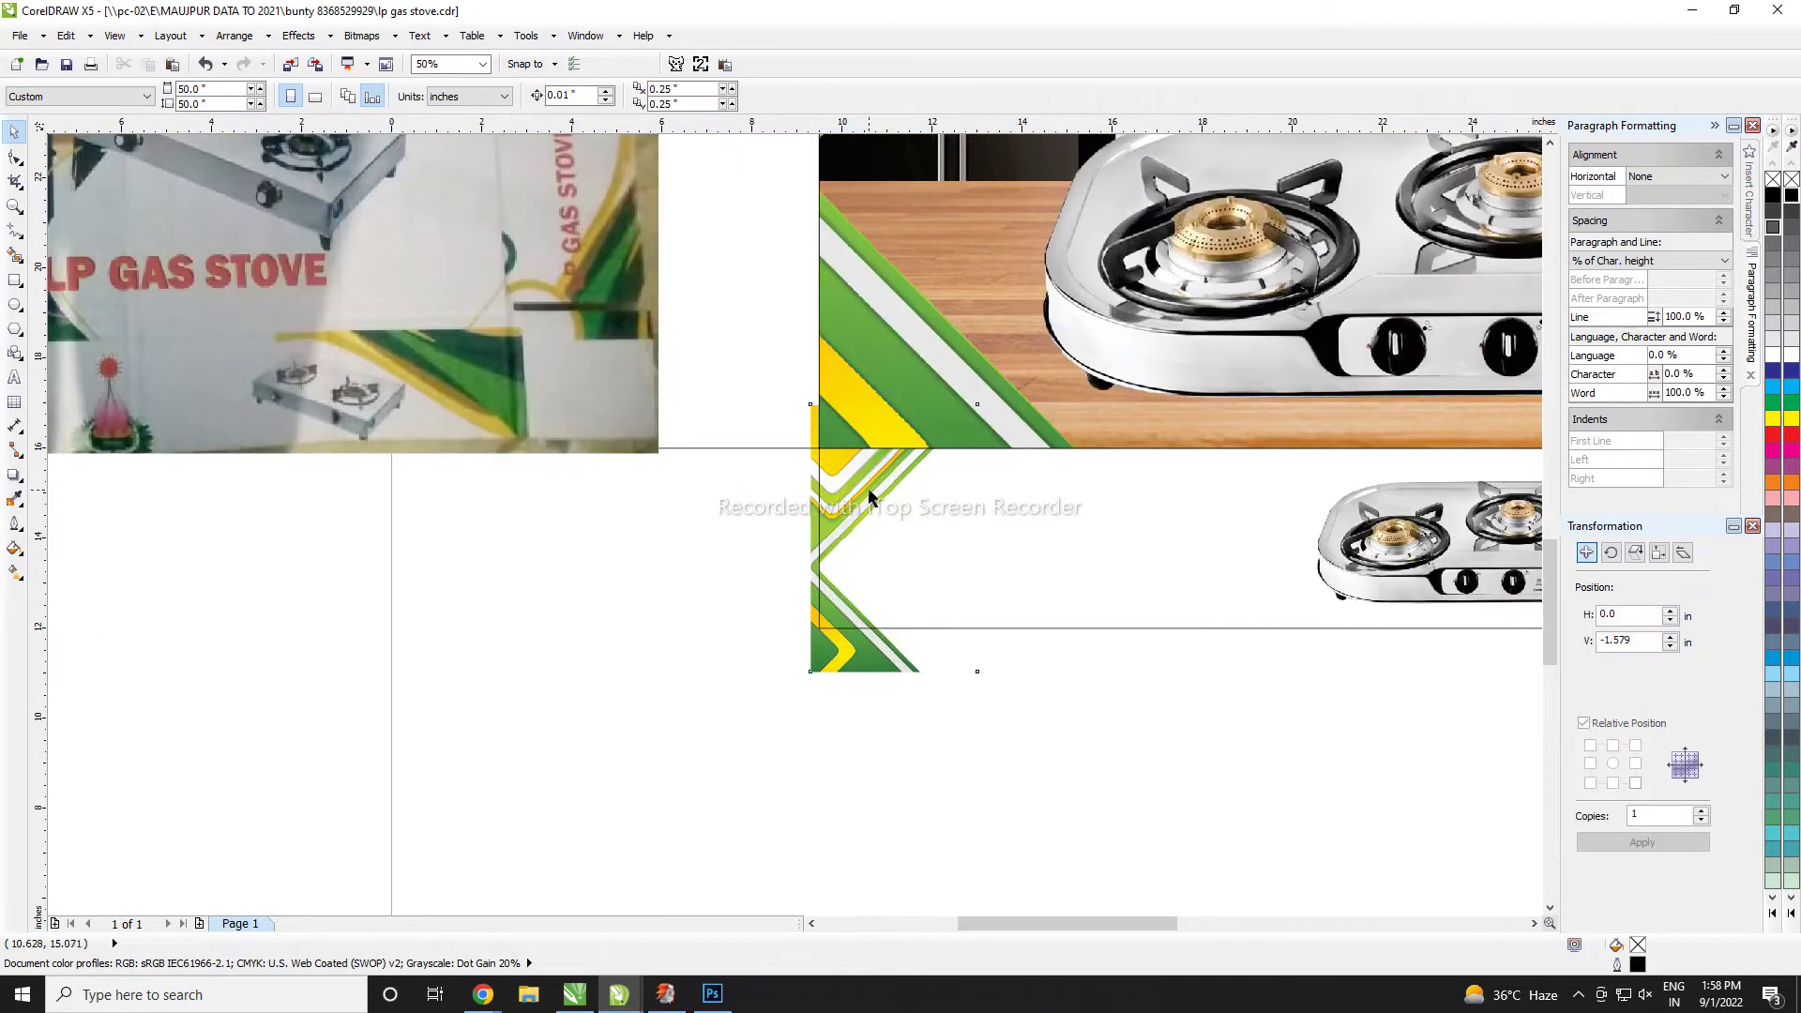
drag(944, 629, 945, 626)
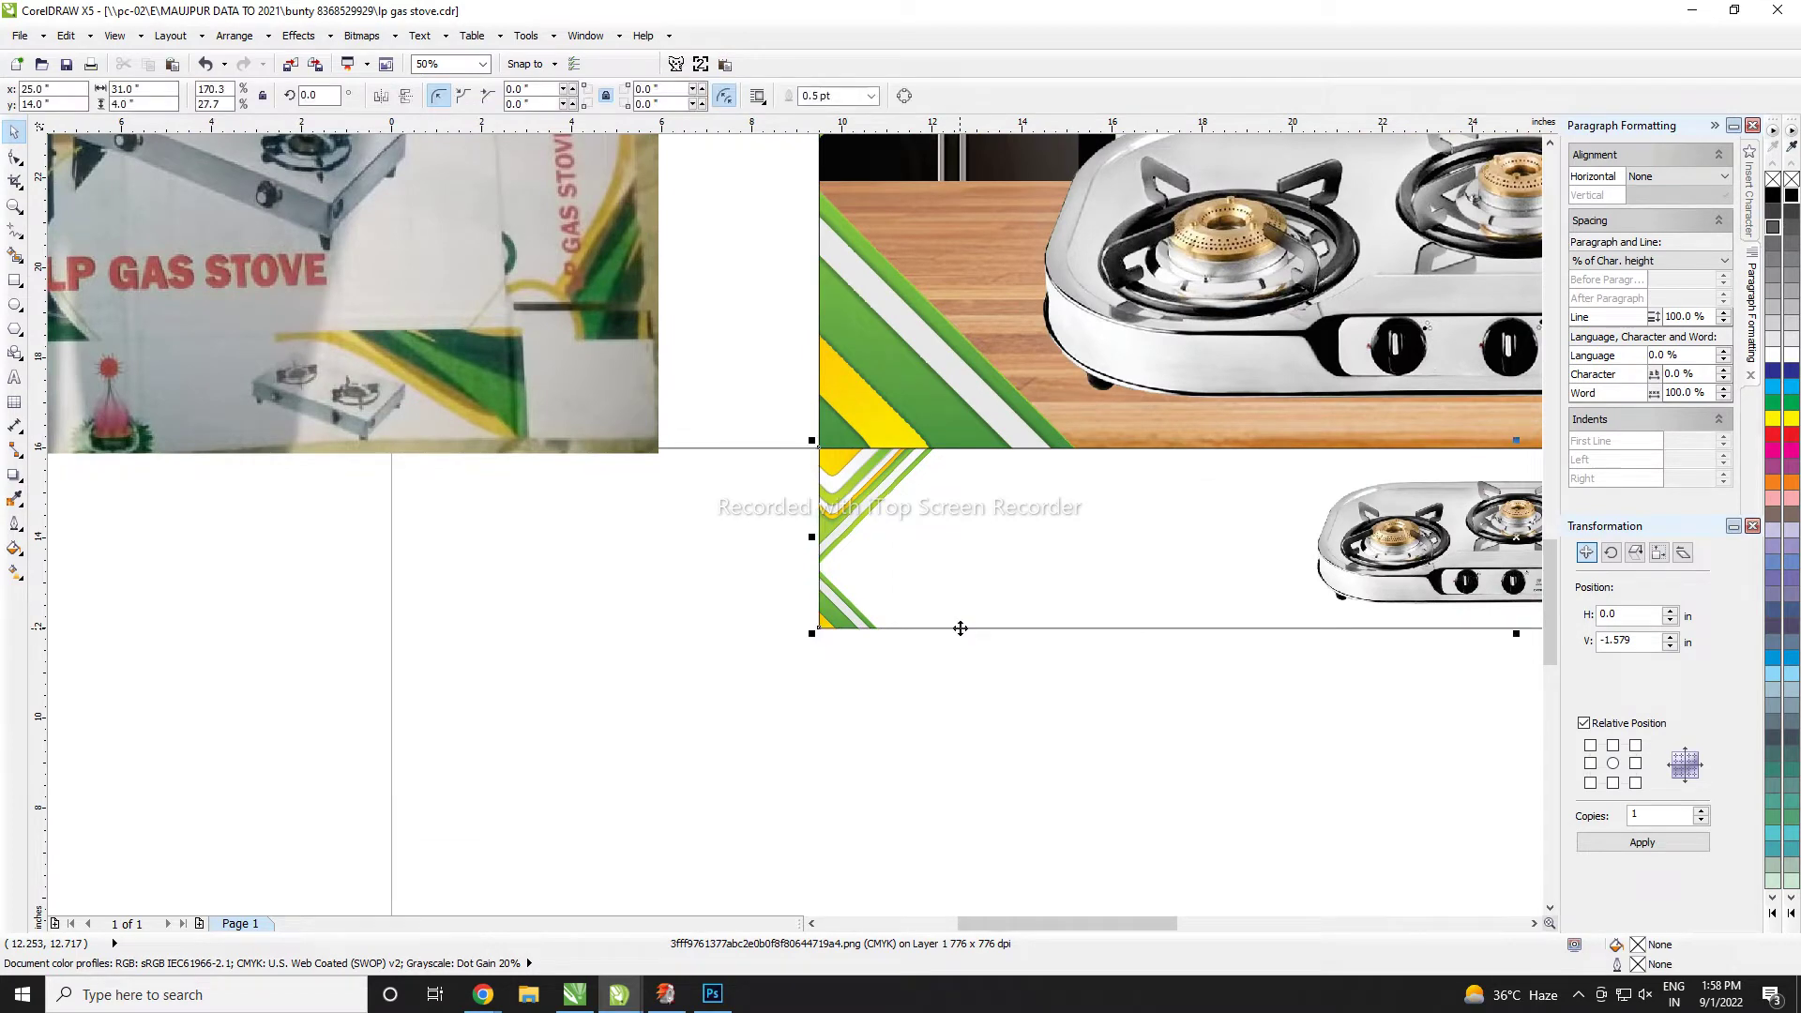
click(734, 741)
scroll(797, 729, down, 1)
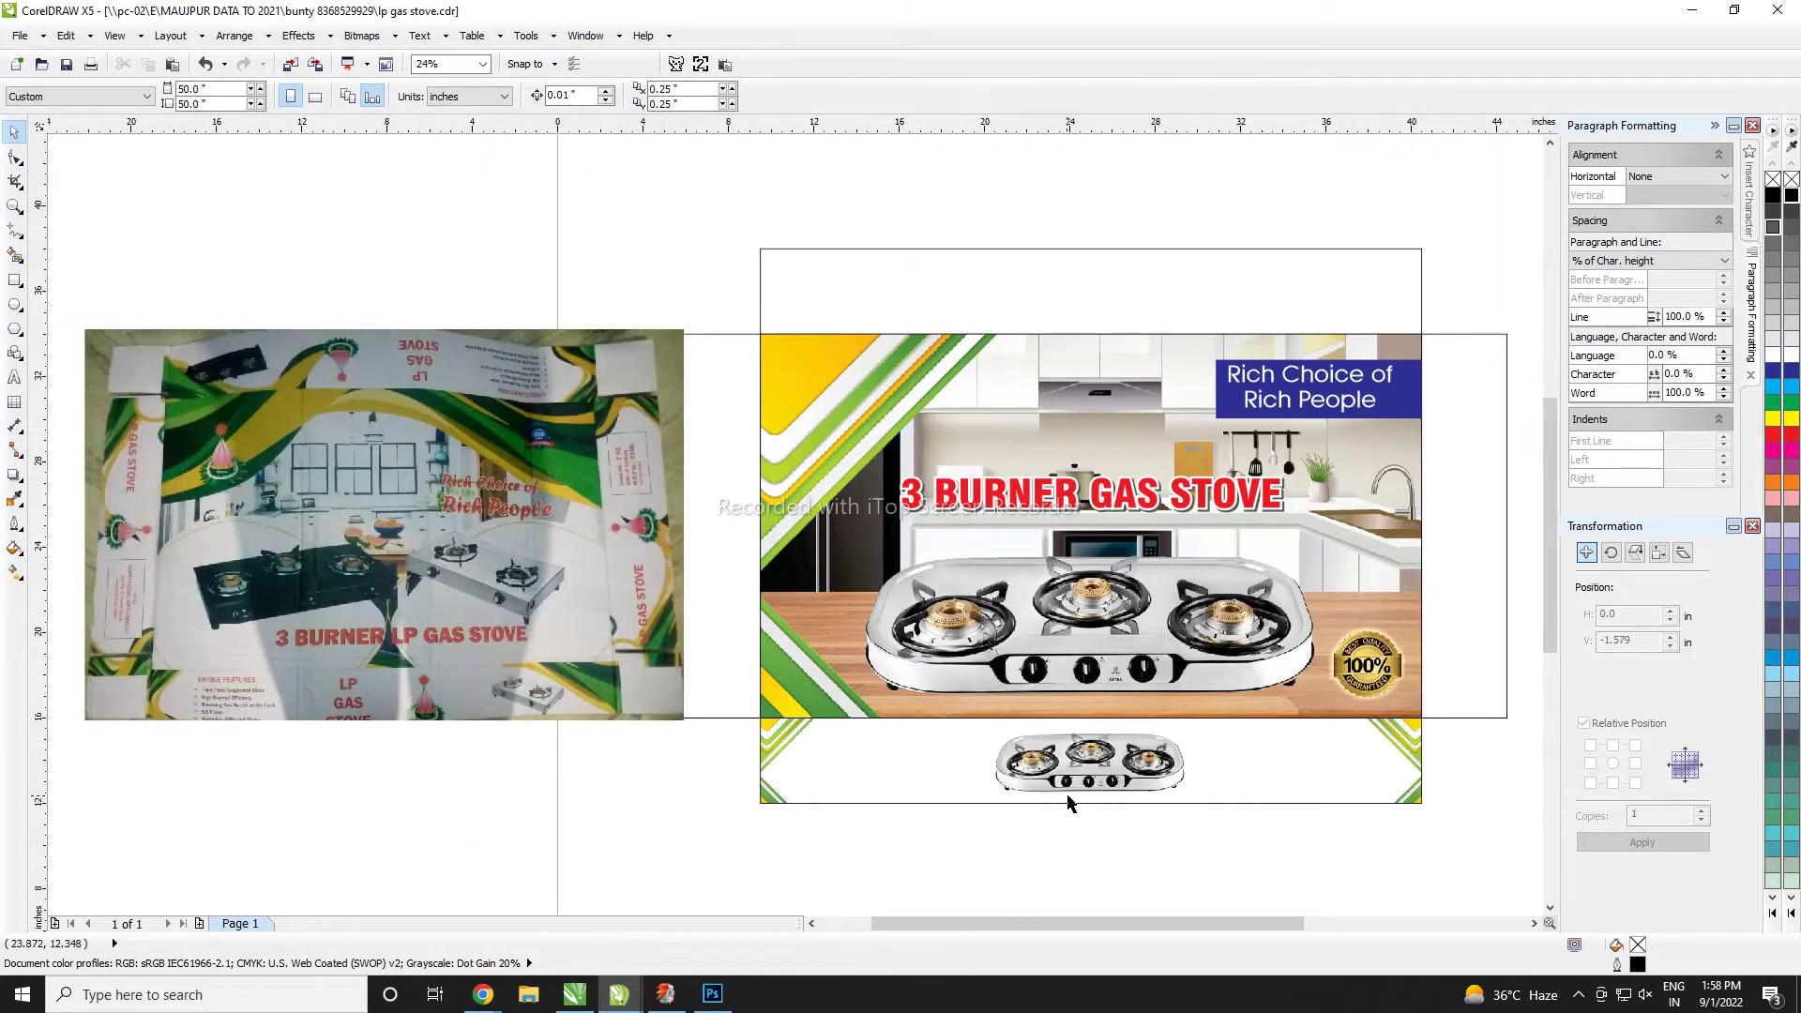
scroll(1065, 792, up, 1)
click(1078, 778)
scroll(1117, 835, down, 1)
click(1116, 835)
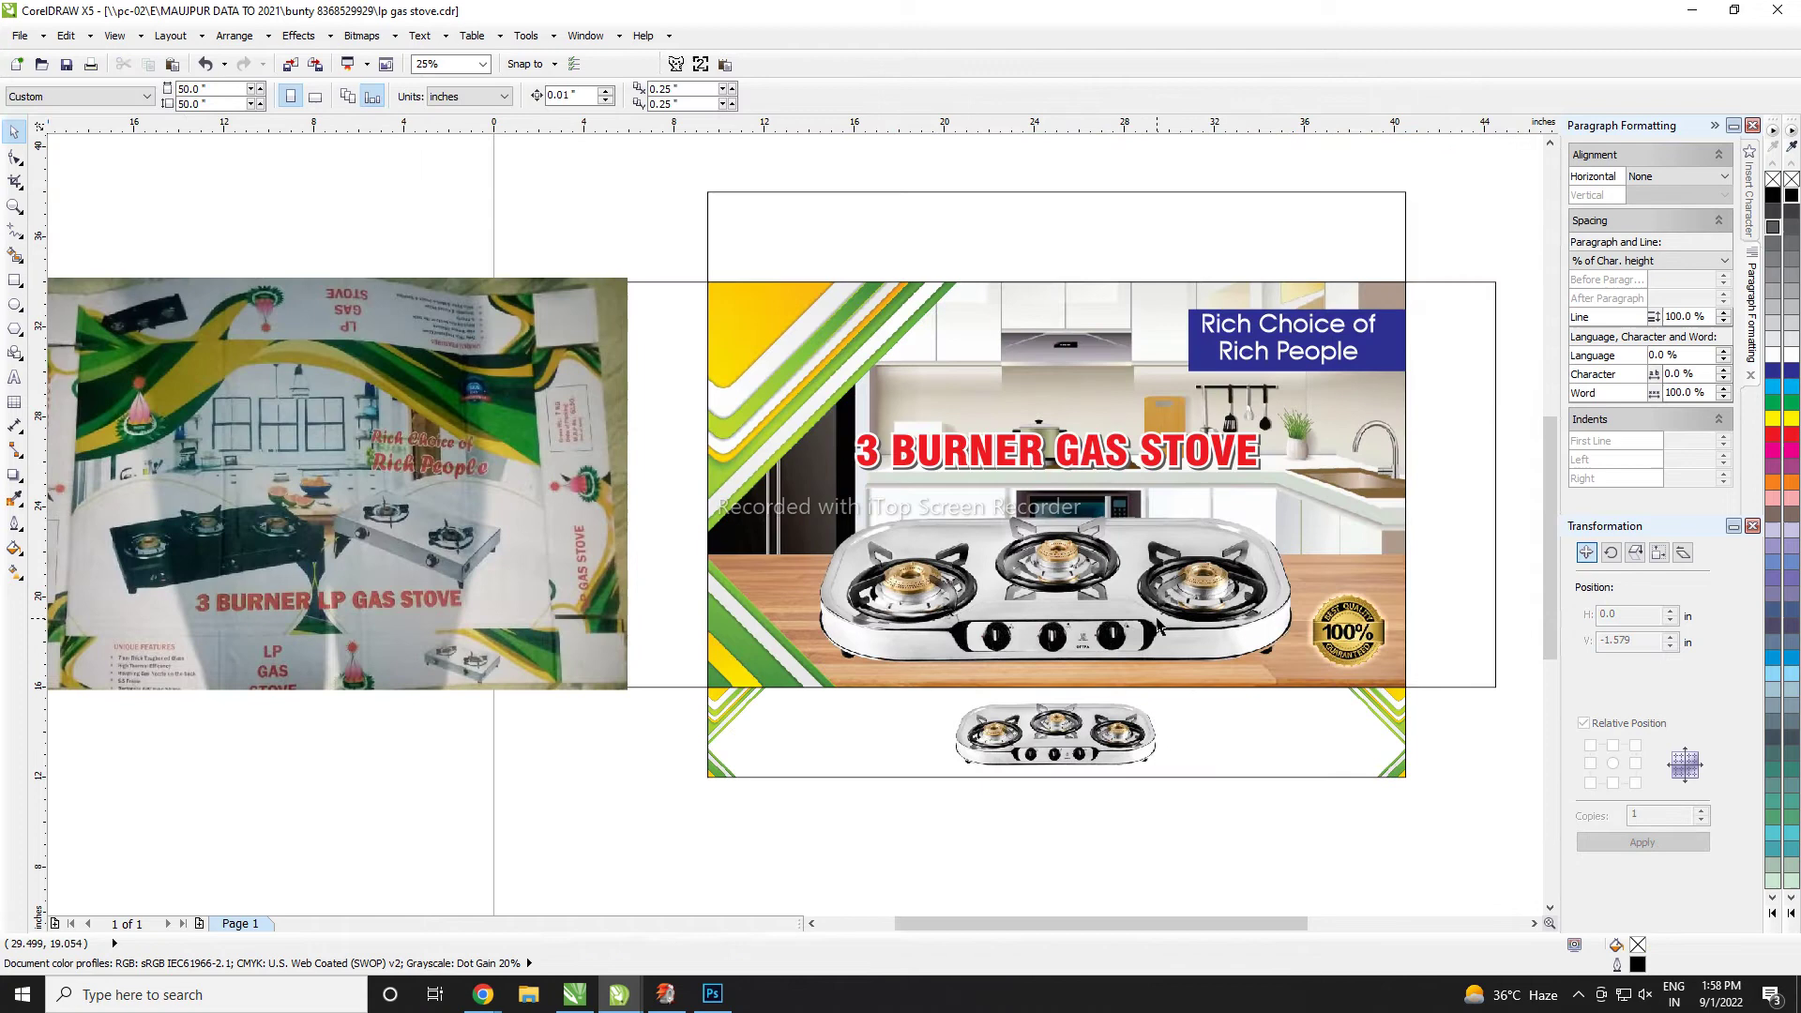
- Add a smaller copy of the 100% badge to the flap, right of the small stove
drag(1341, 631, 1304, 739)
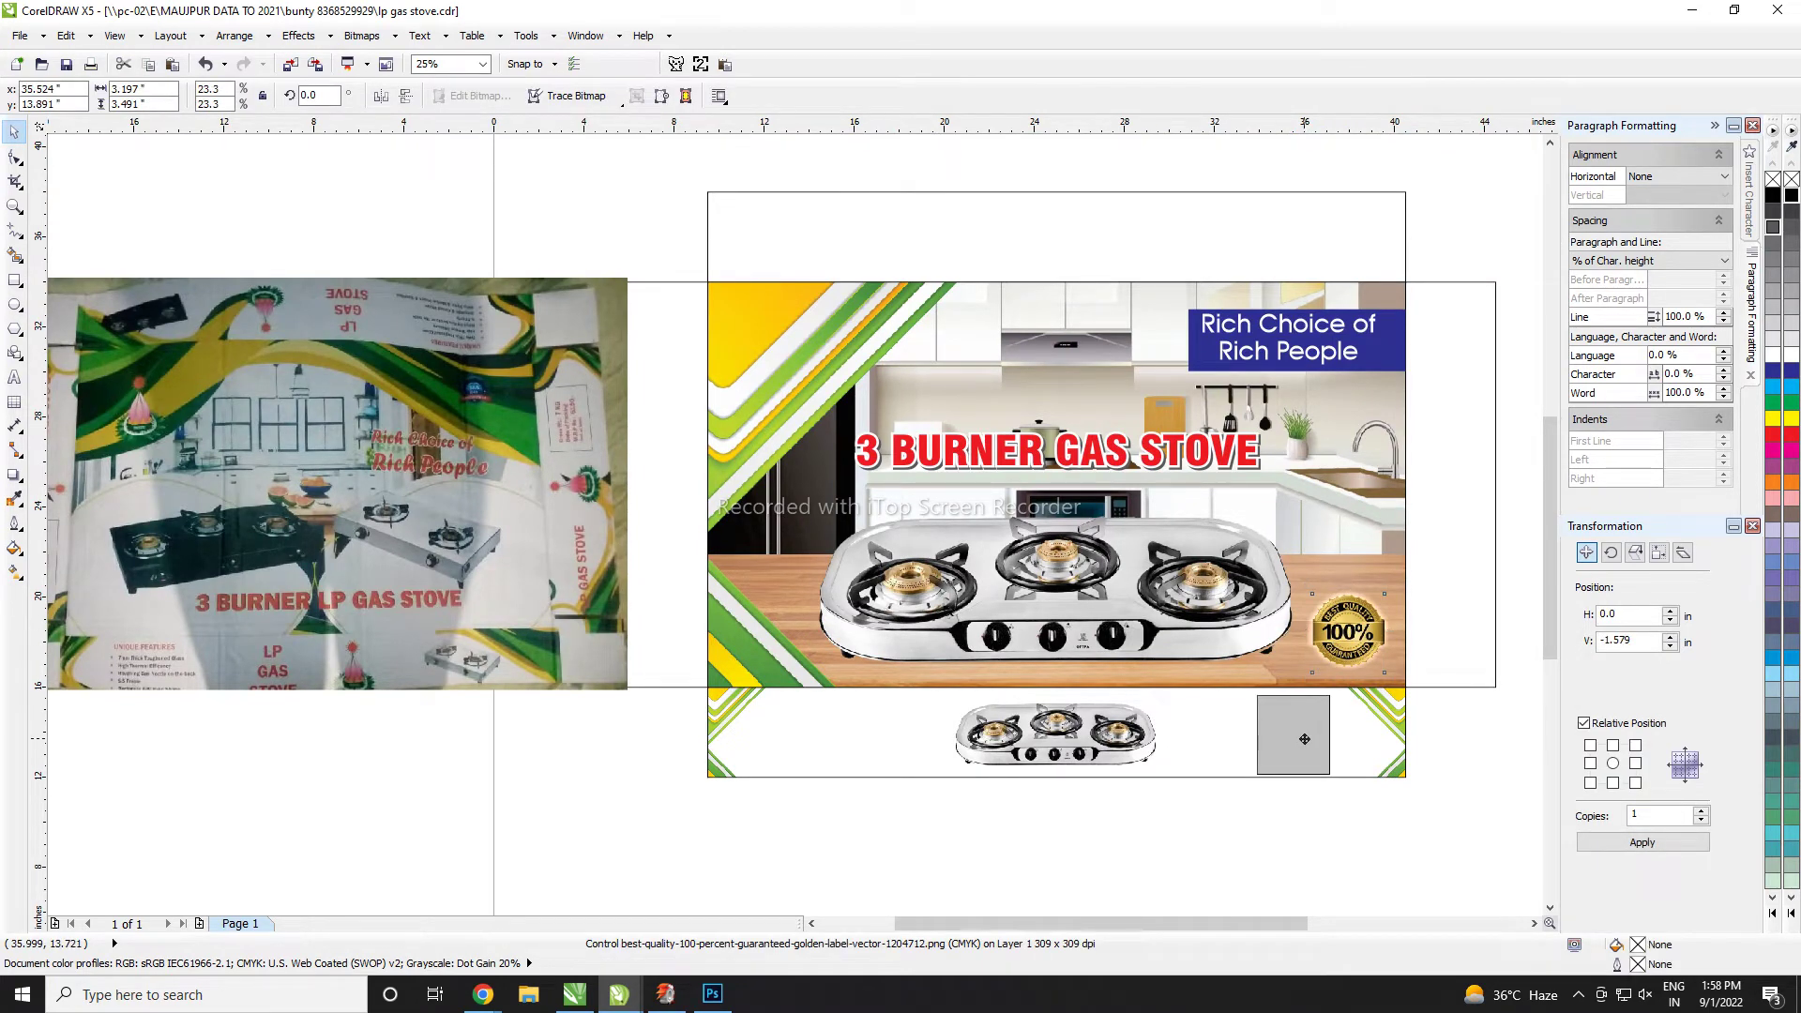
scroll(1305, 755, up, 1)
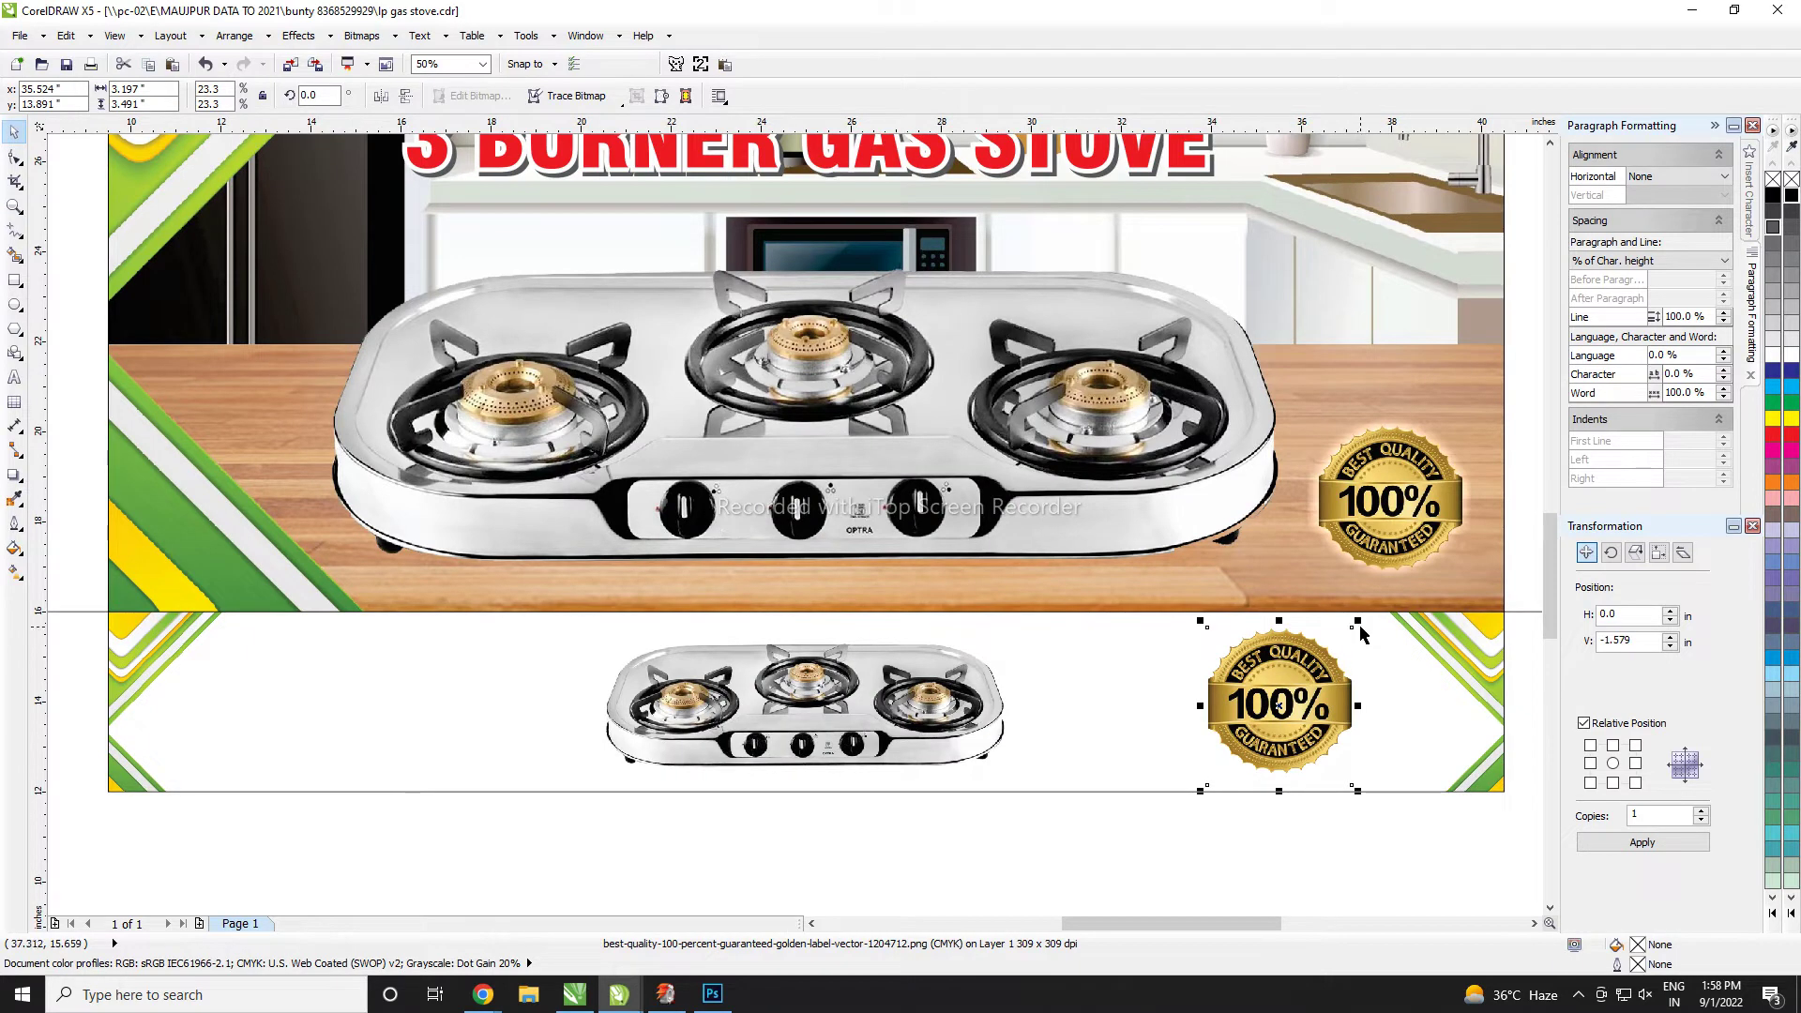
drag(1352, 627, 1333, 648)
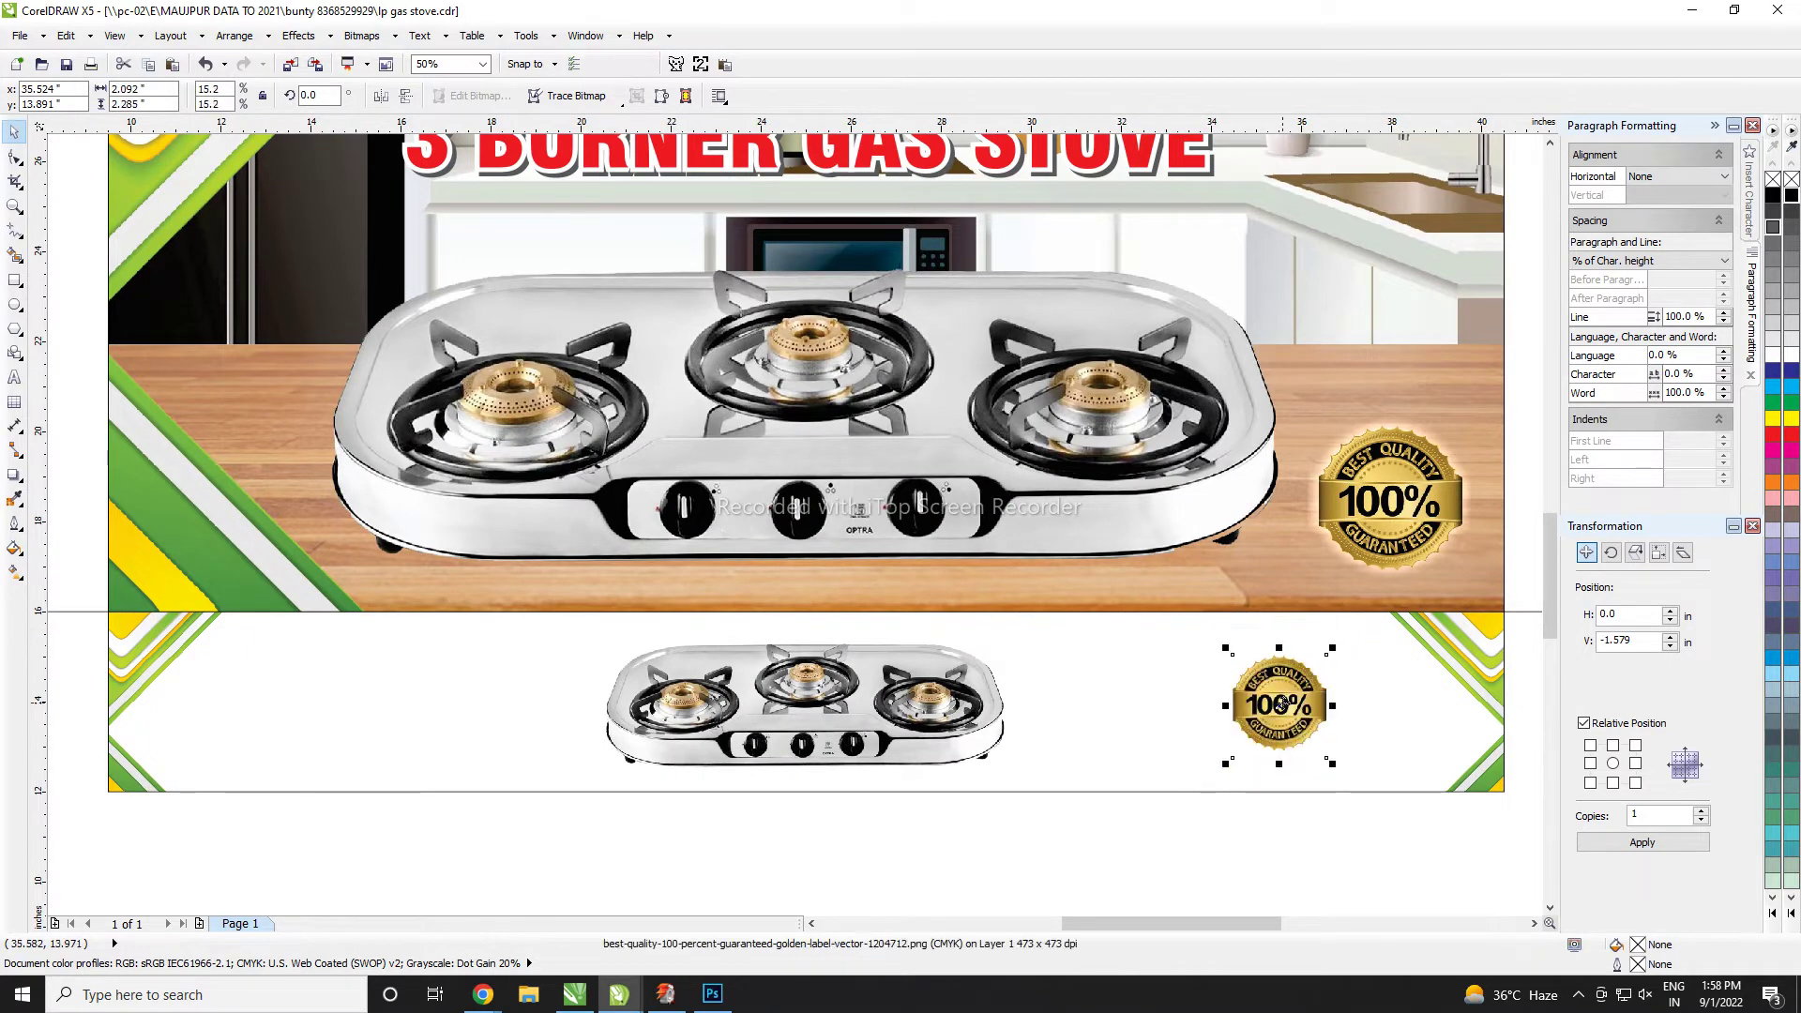
drag(1326, 758, 1339, 772)
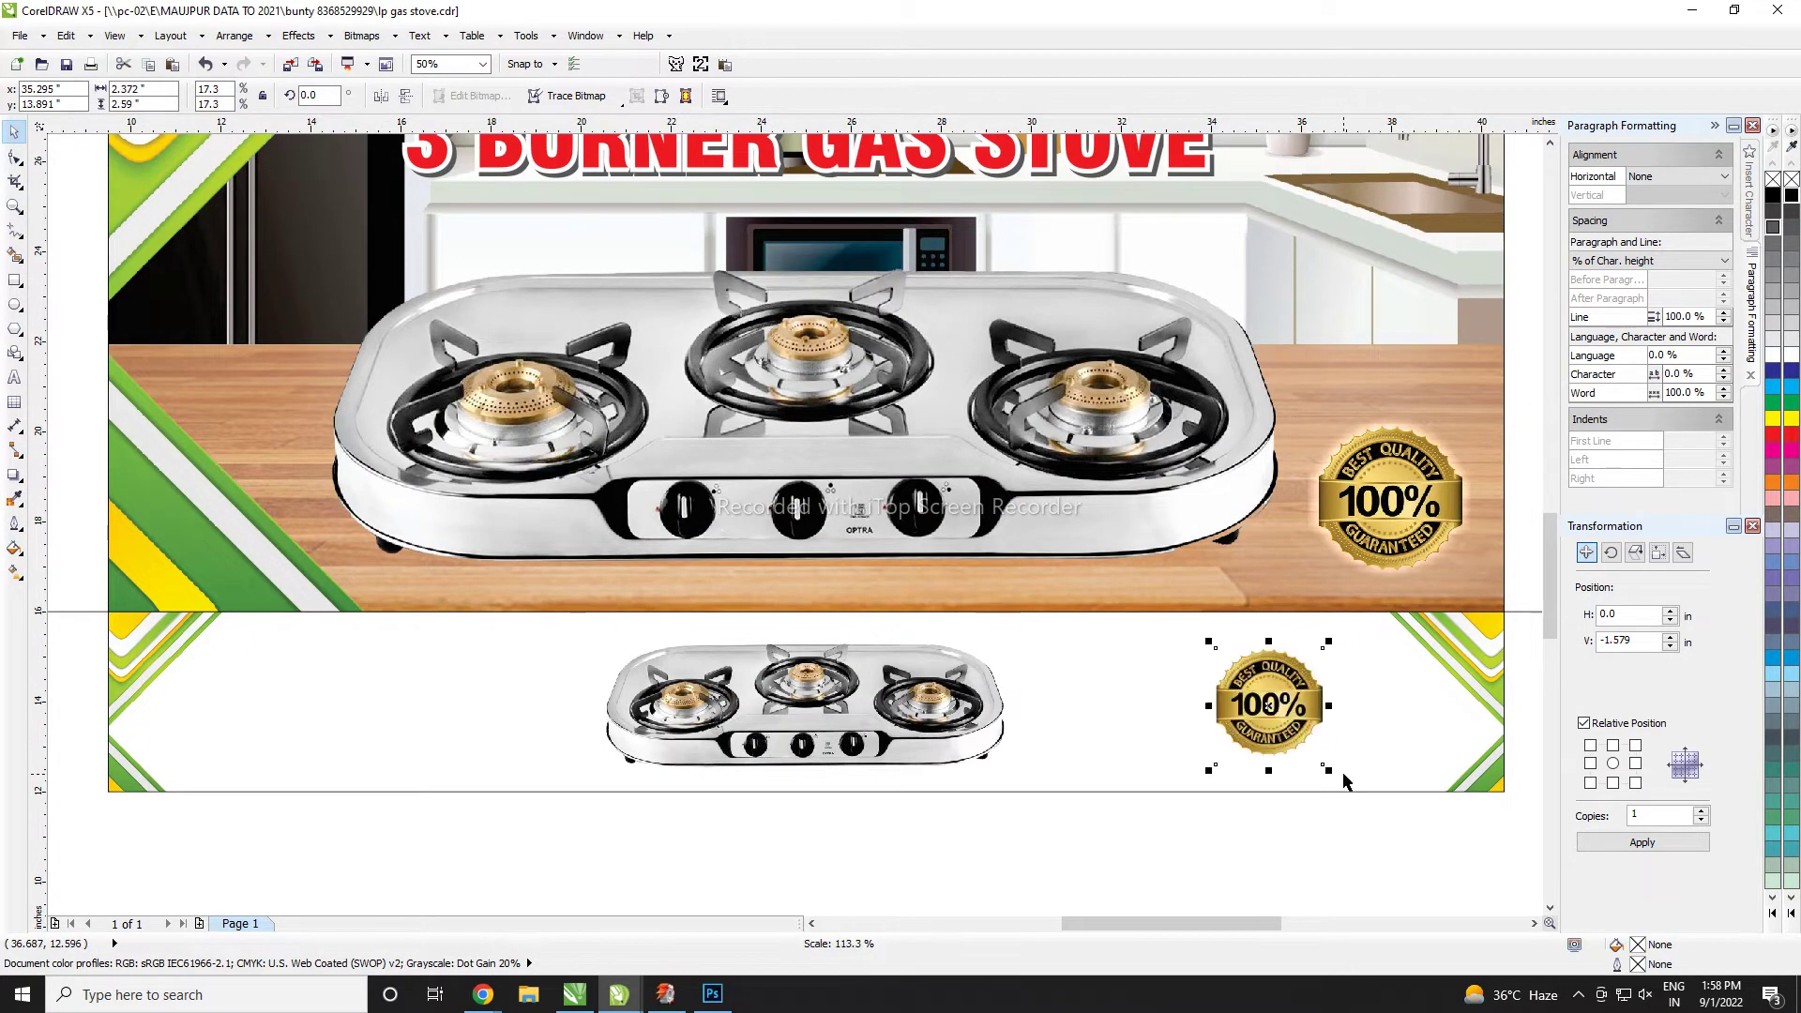
scroll(1271, 710, down, 1)
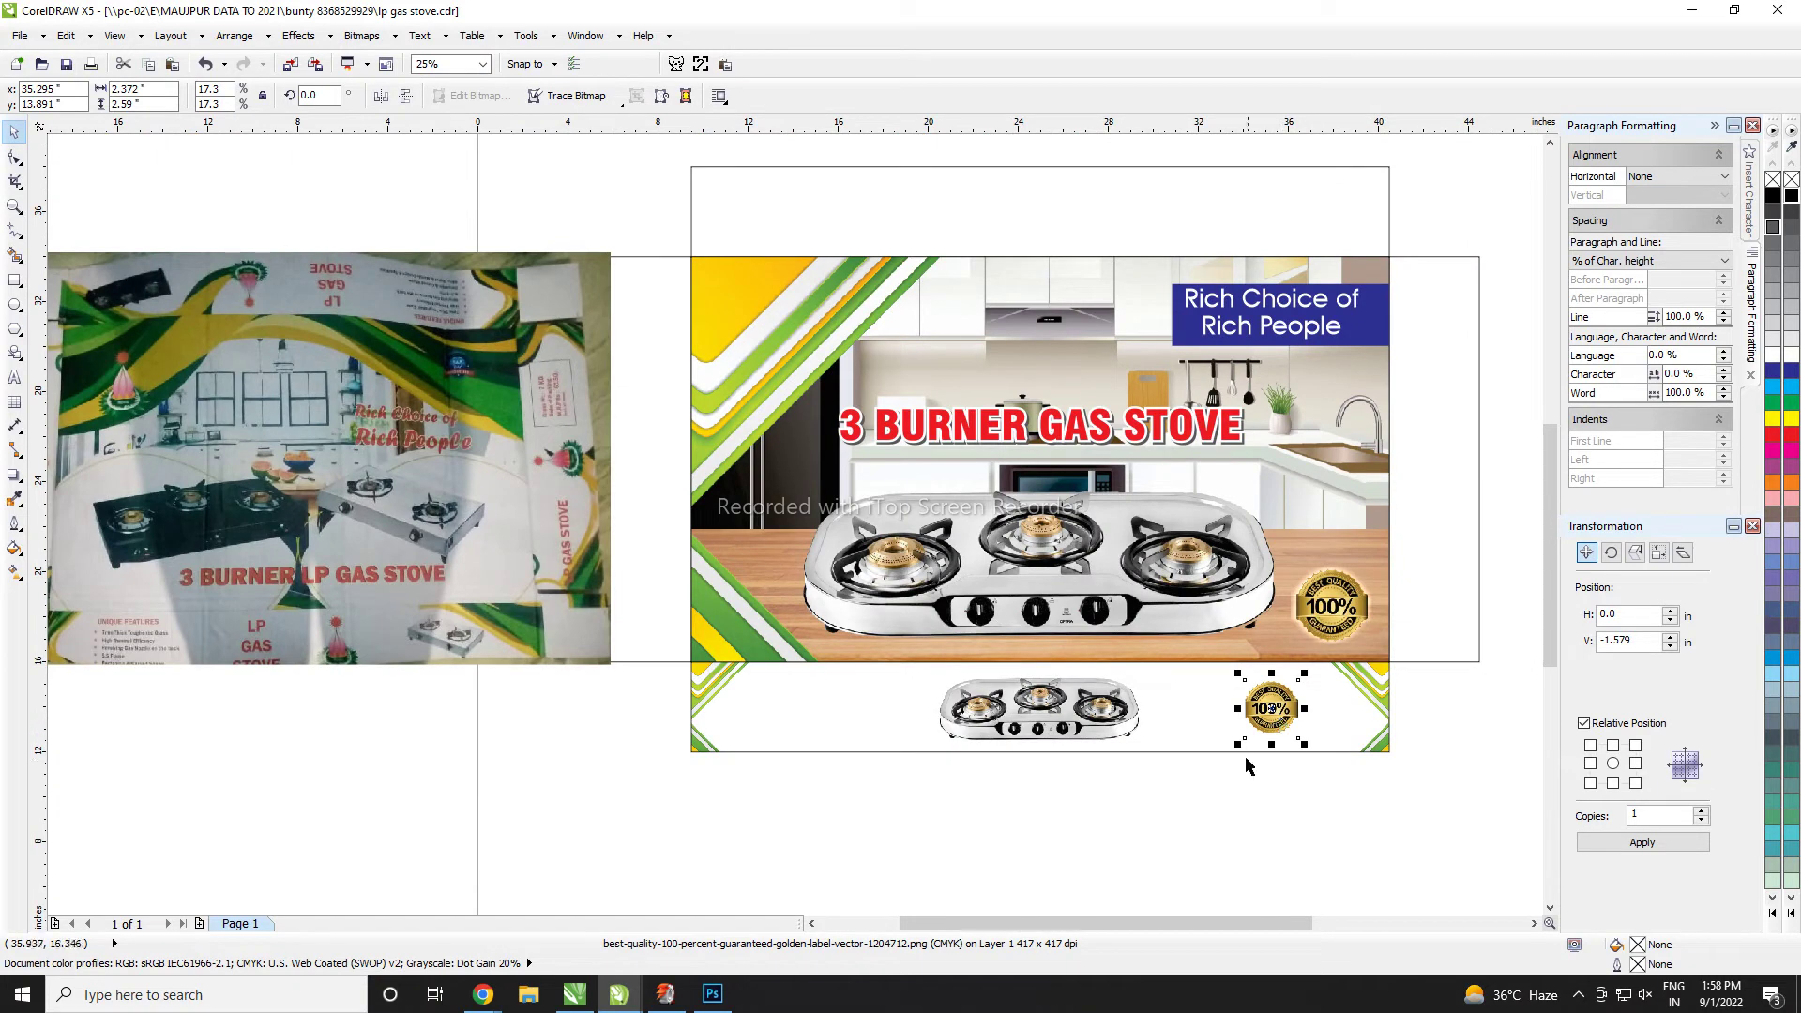
click(1207, 828)
key(ctrl+n)
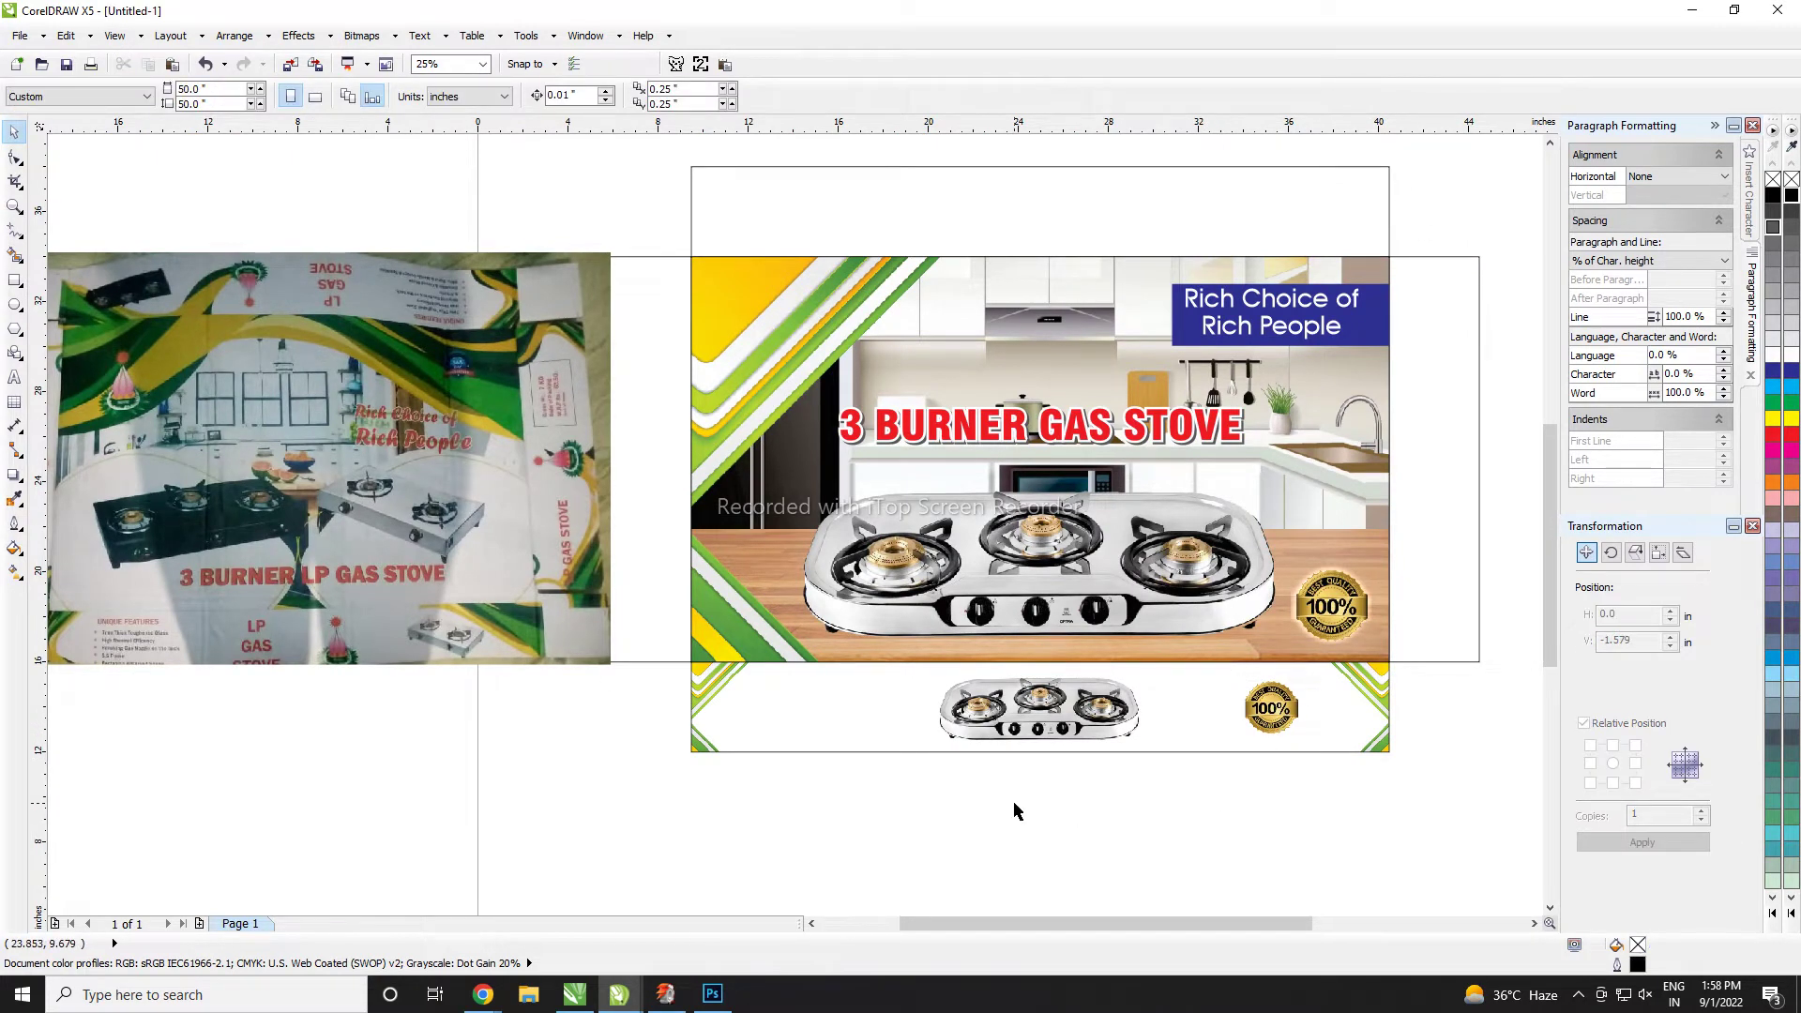
- Select the Bharatgas, IndianOil and HP logos in the Kailash Surya box, then return to lp gas stove
key(ctrl+Tab)
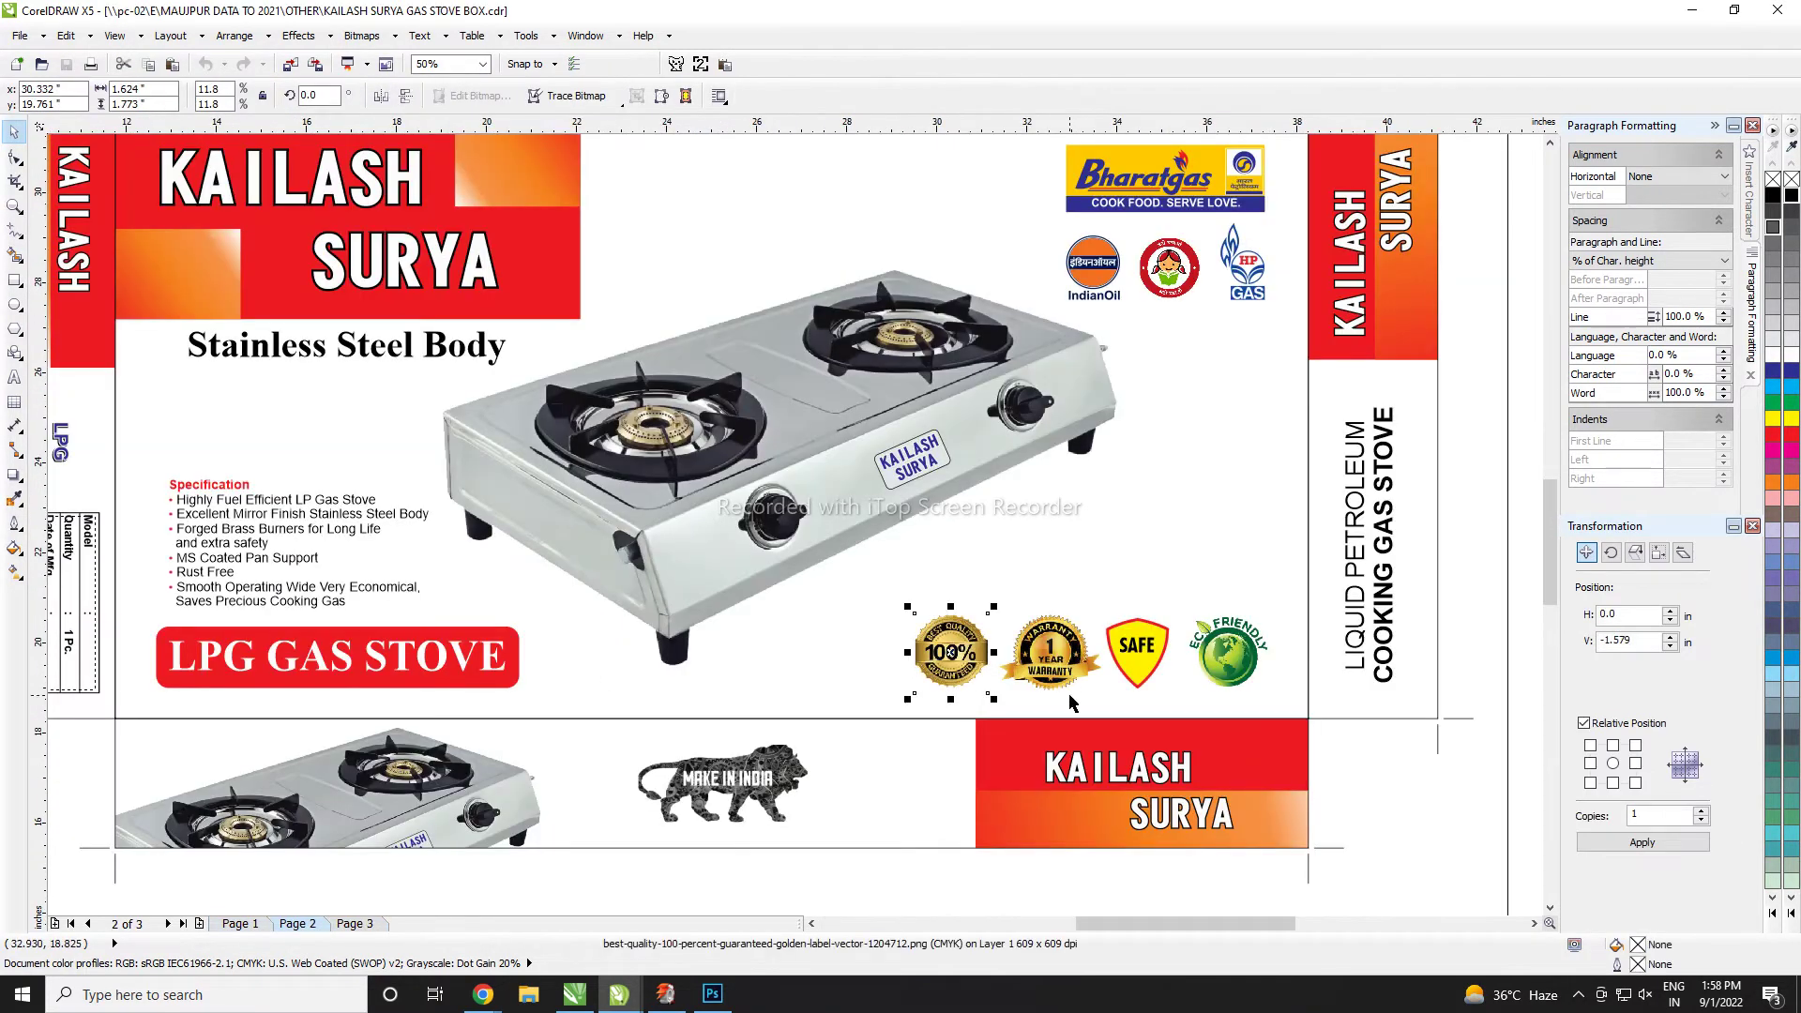
scroll(1072, 701, down, 1)
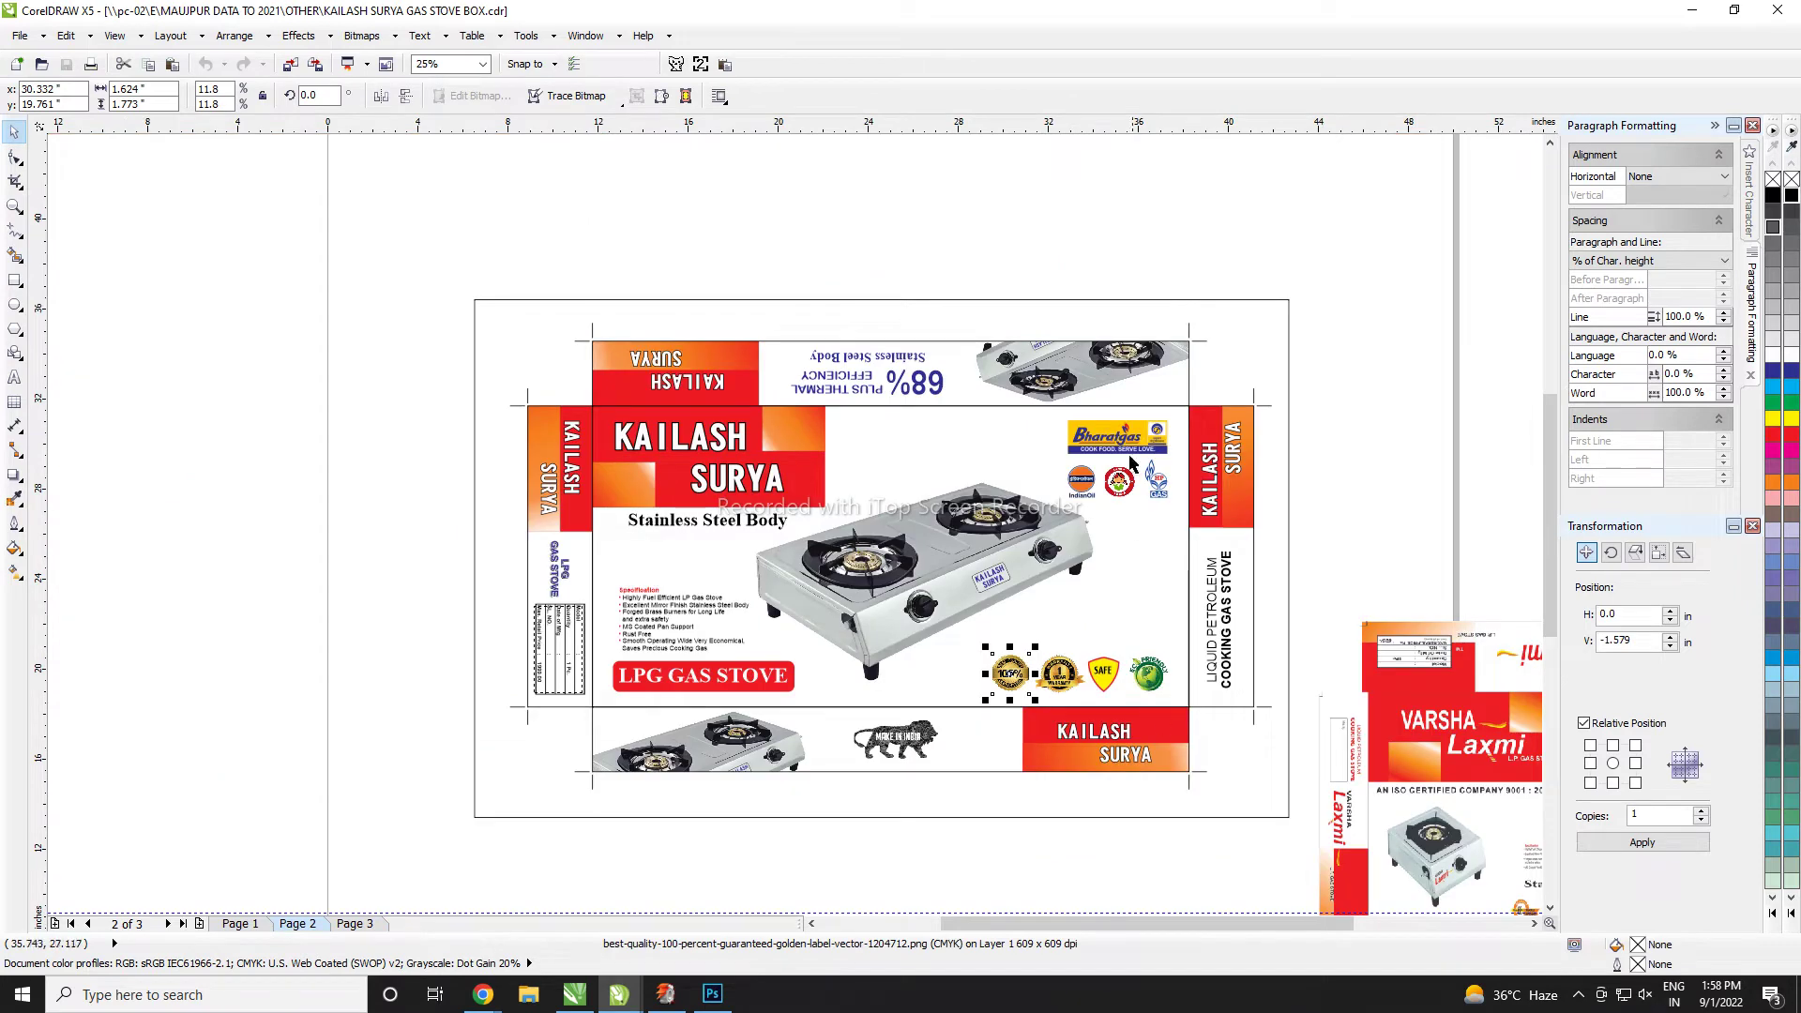
drag(1182, 517, 1058, 410)
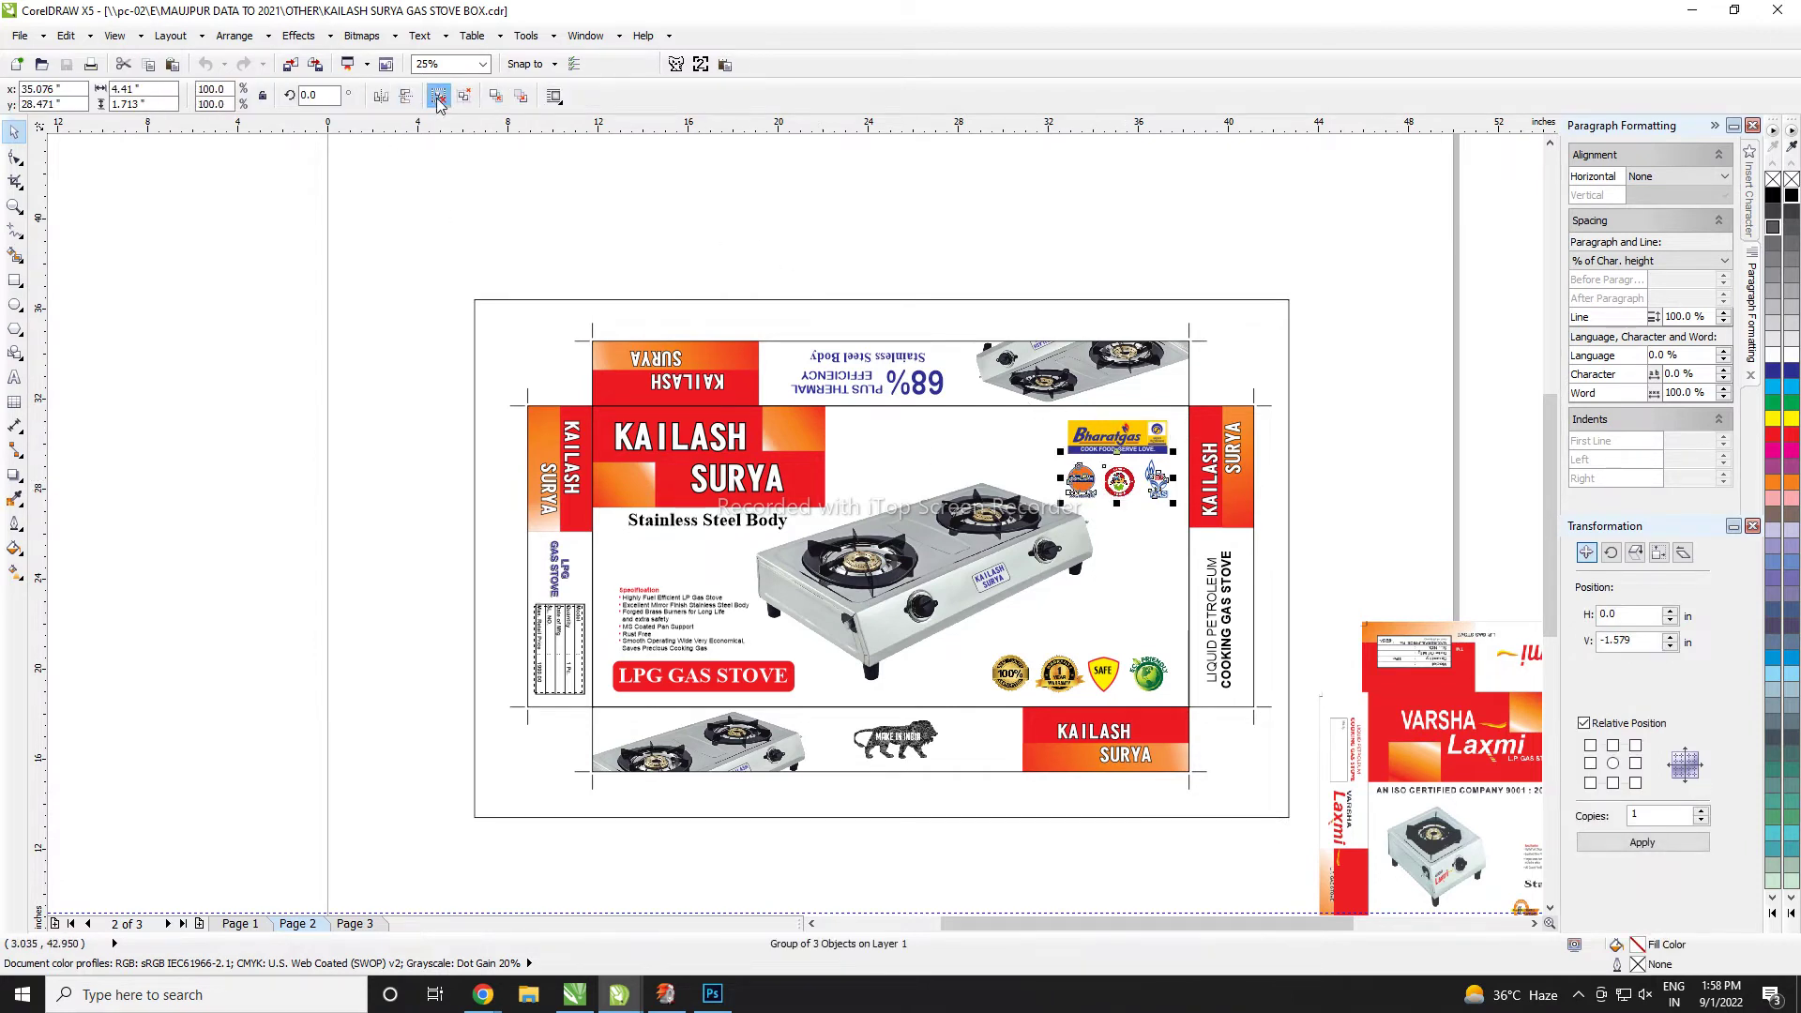
click(1124, 415)
shift+click(1160, 486)
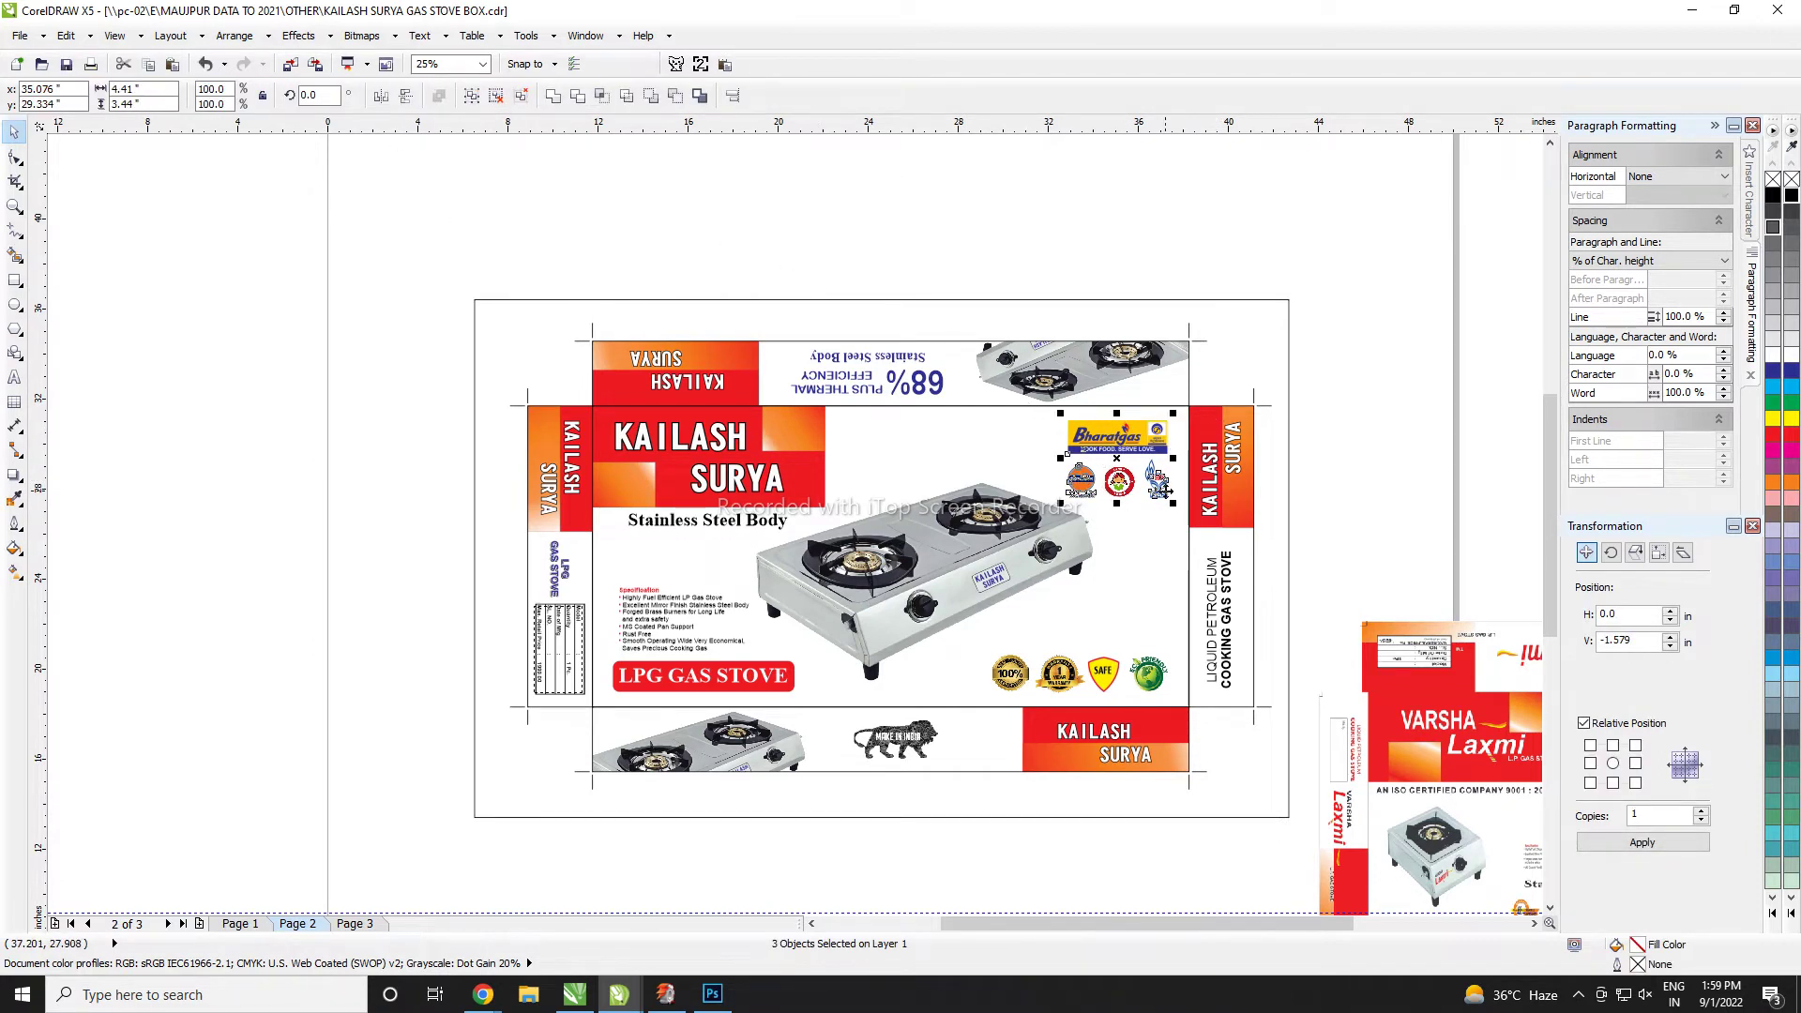
key(ctrl+Tab)
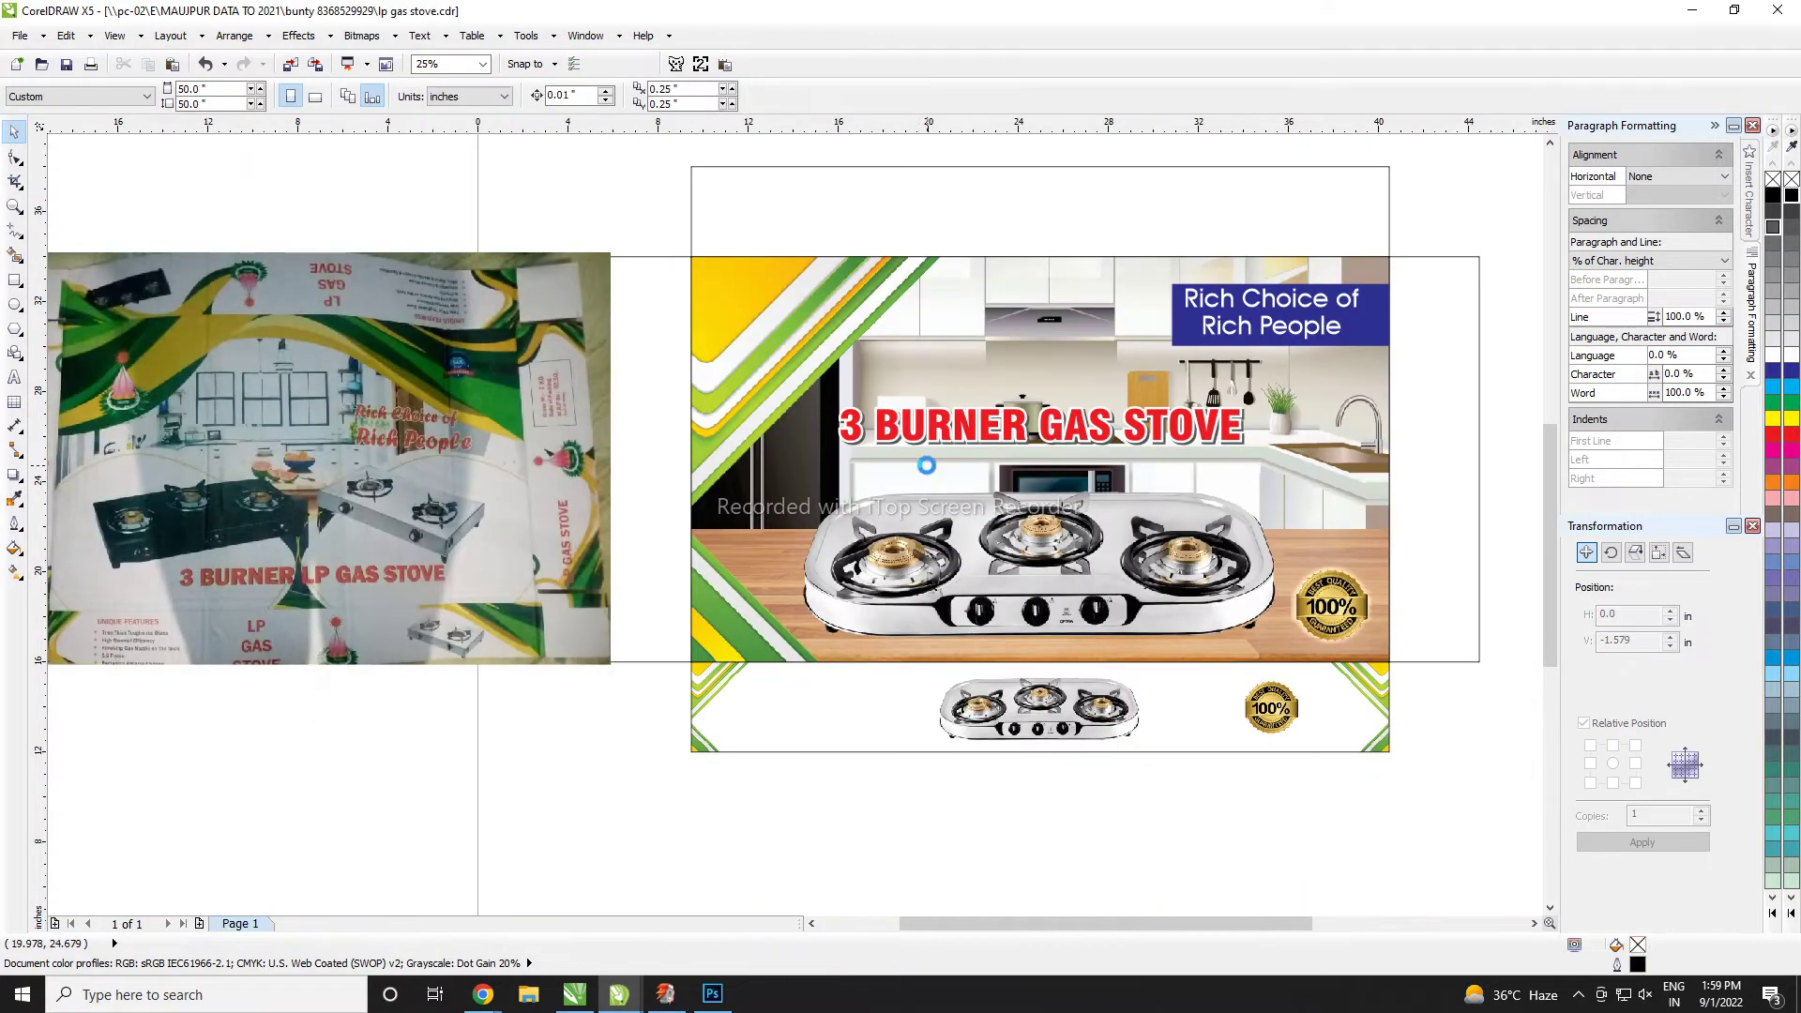
- Paste the gas-company logos into the bottom flap and delete the small 100% badge there
key(ctrl+v)
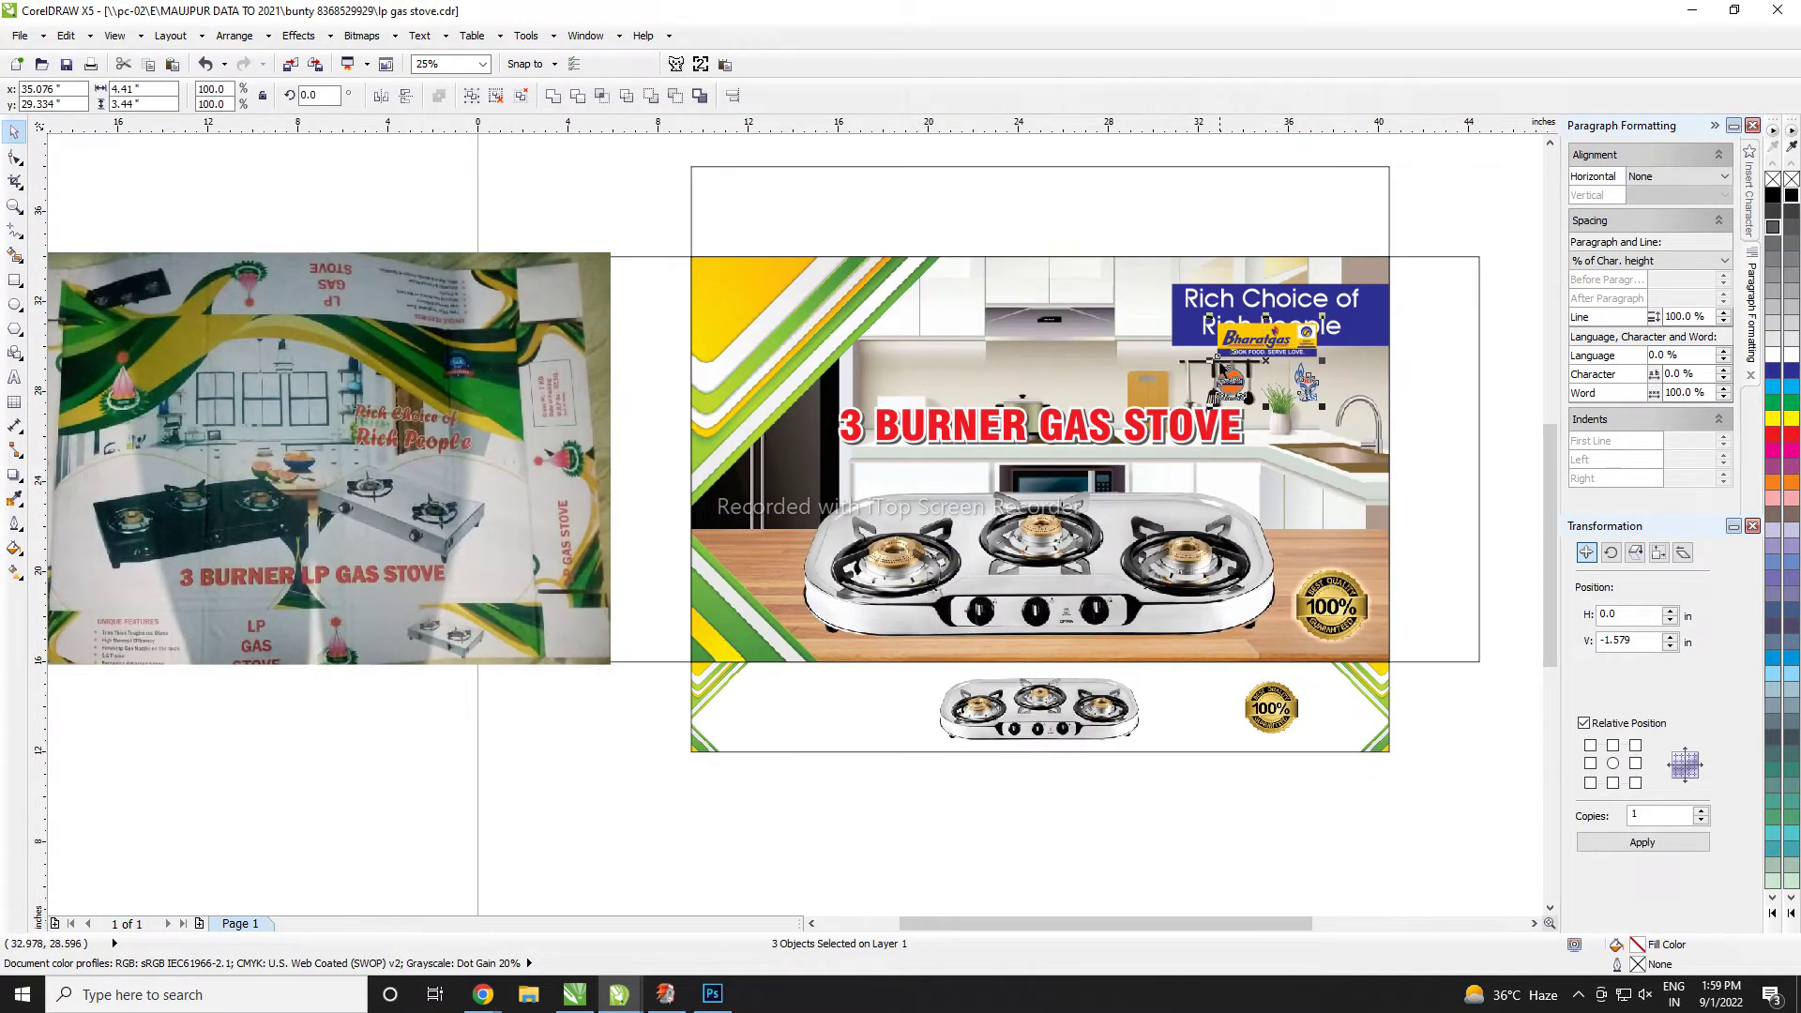
drag(1261, 339, 805, 727)
scroll(949, 791, up, 1)
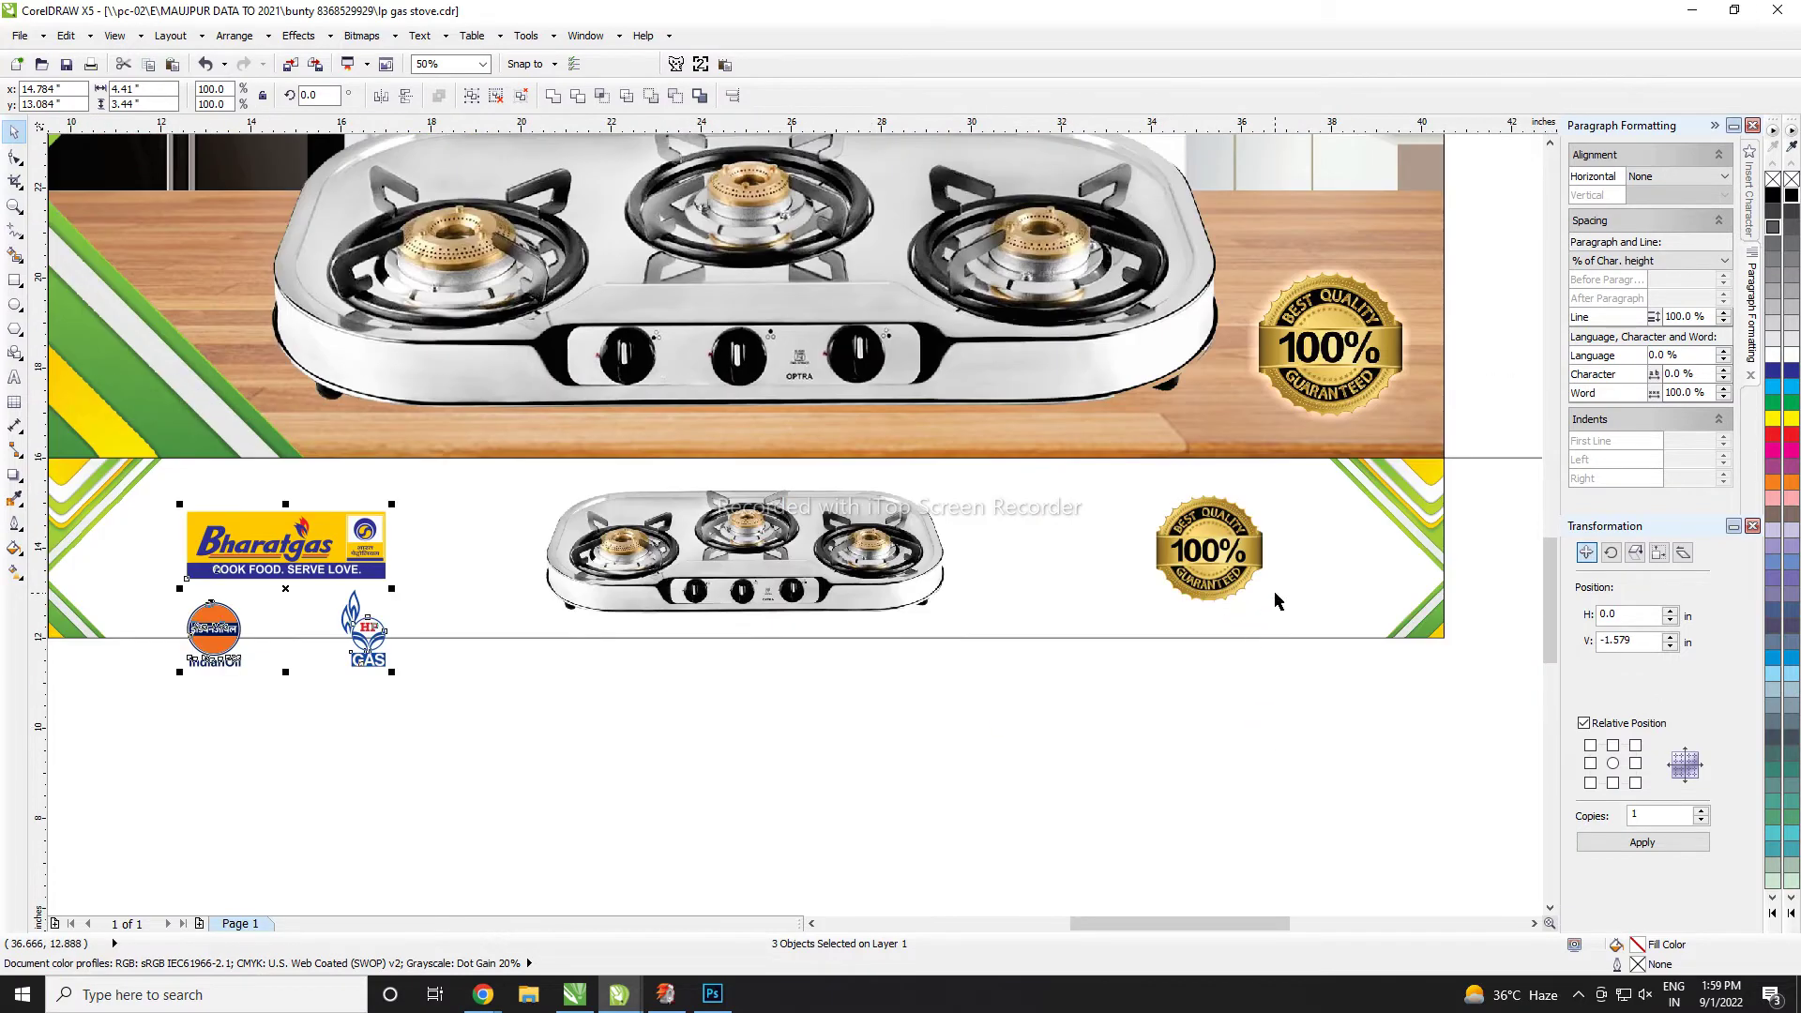
click(1219, 549)
key(Delete)
- Move the small stove picture to the right side of the flap
click(710, 542)
drag(710, 542, 1065, 546)
click(693, 617)
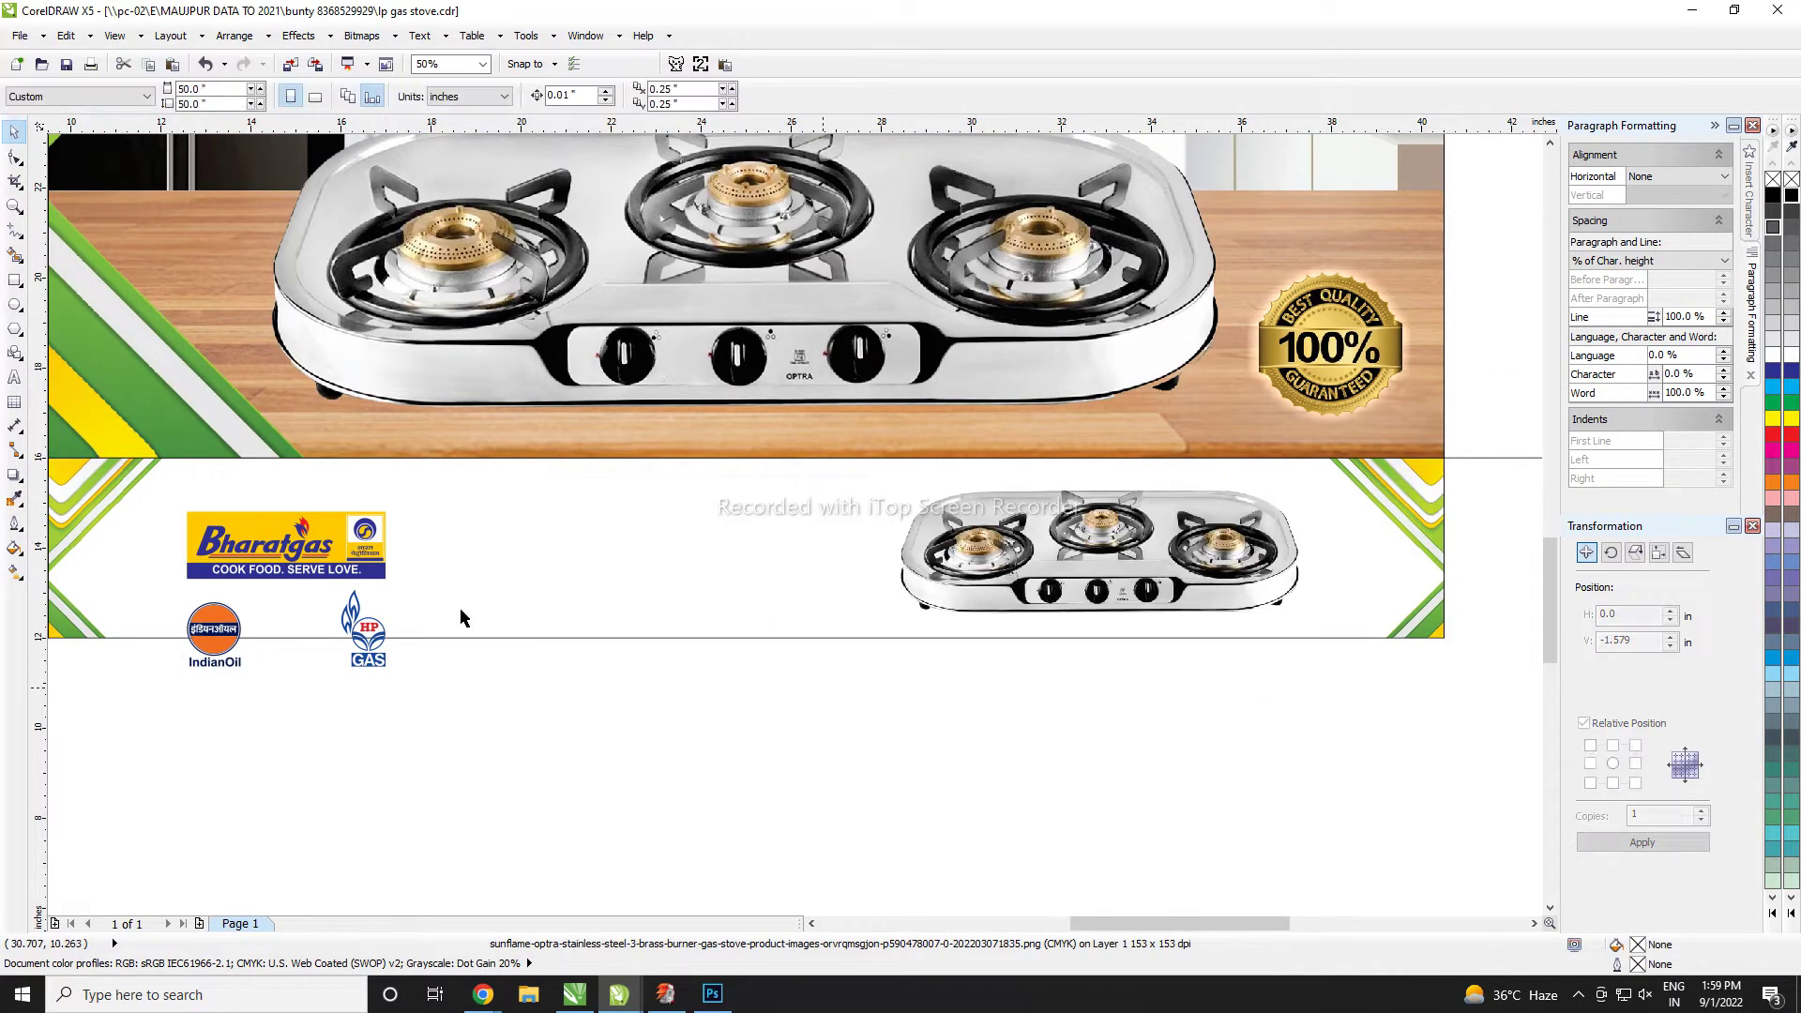
scroll(692, 621, down, 1)
scroll(466, 614, up, 1)
- Line up the IndianOil and HP gas logos beside Bharatgas, enlarging HP gas slightly
drag(596, 664, 808, 585)
drag(439, 643, 656, 549)
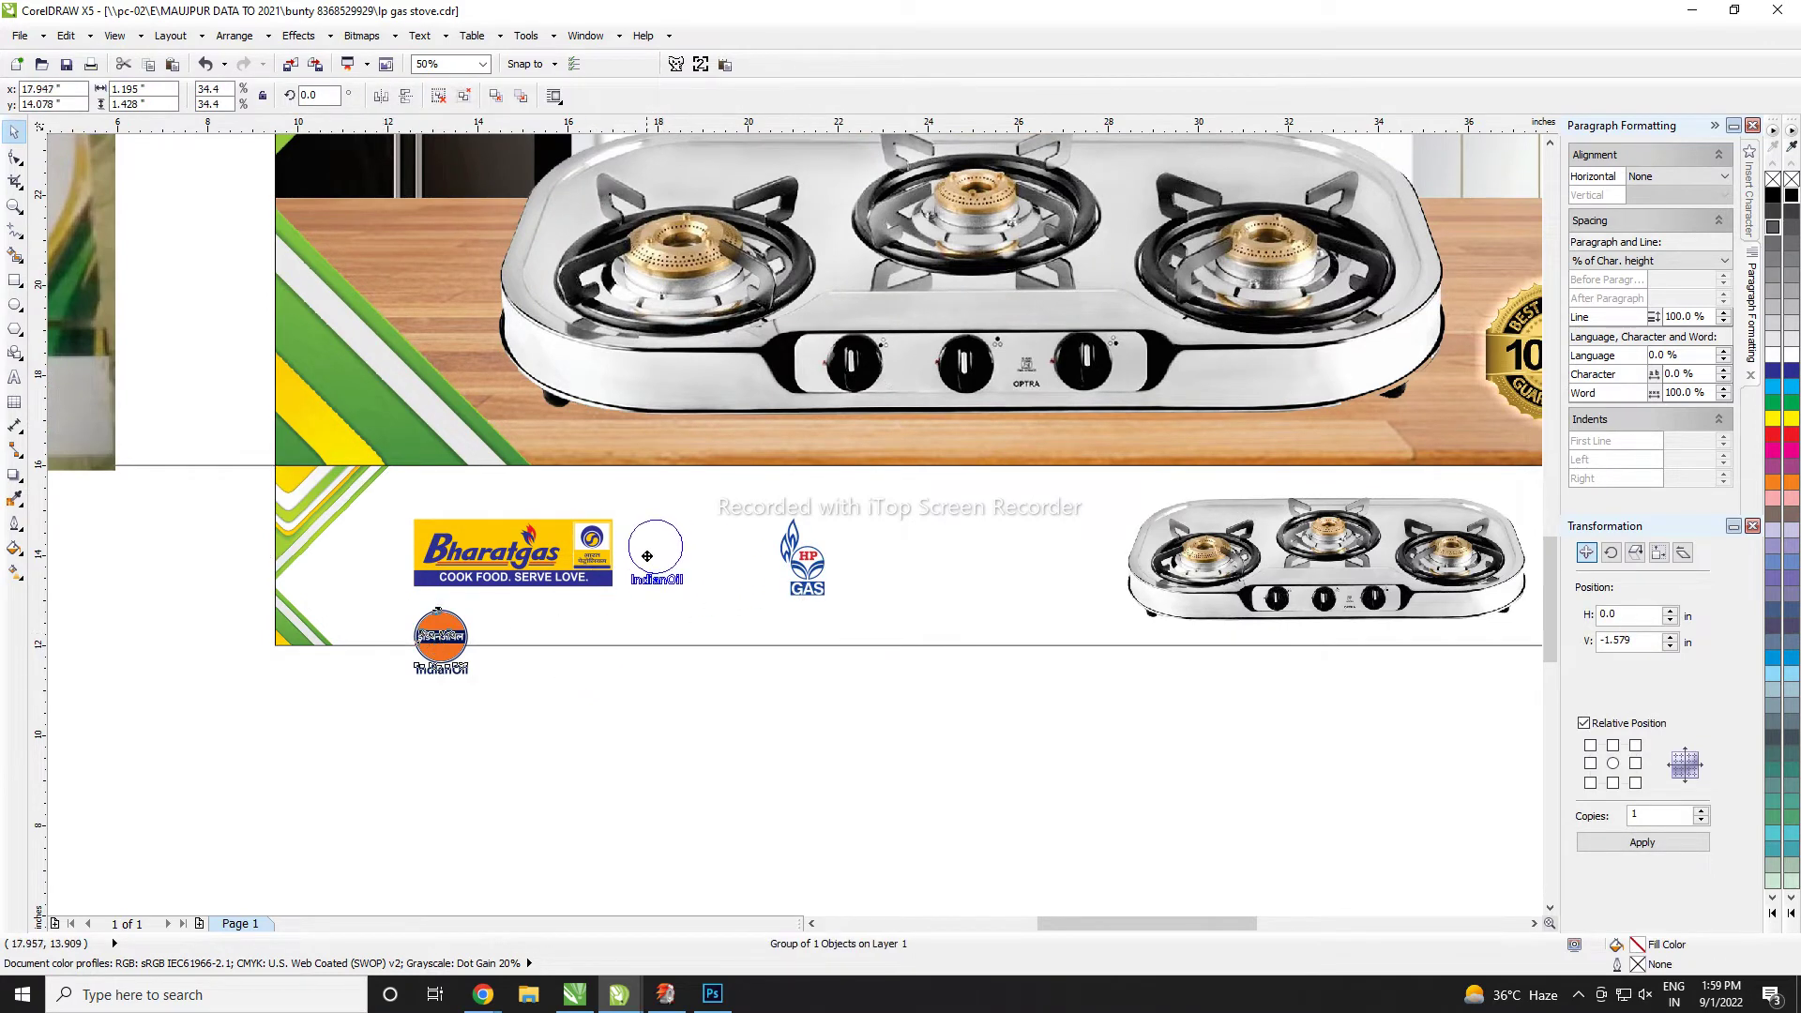
scroll(686, 576, up, 2)
shift+click(494, 559)
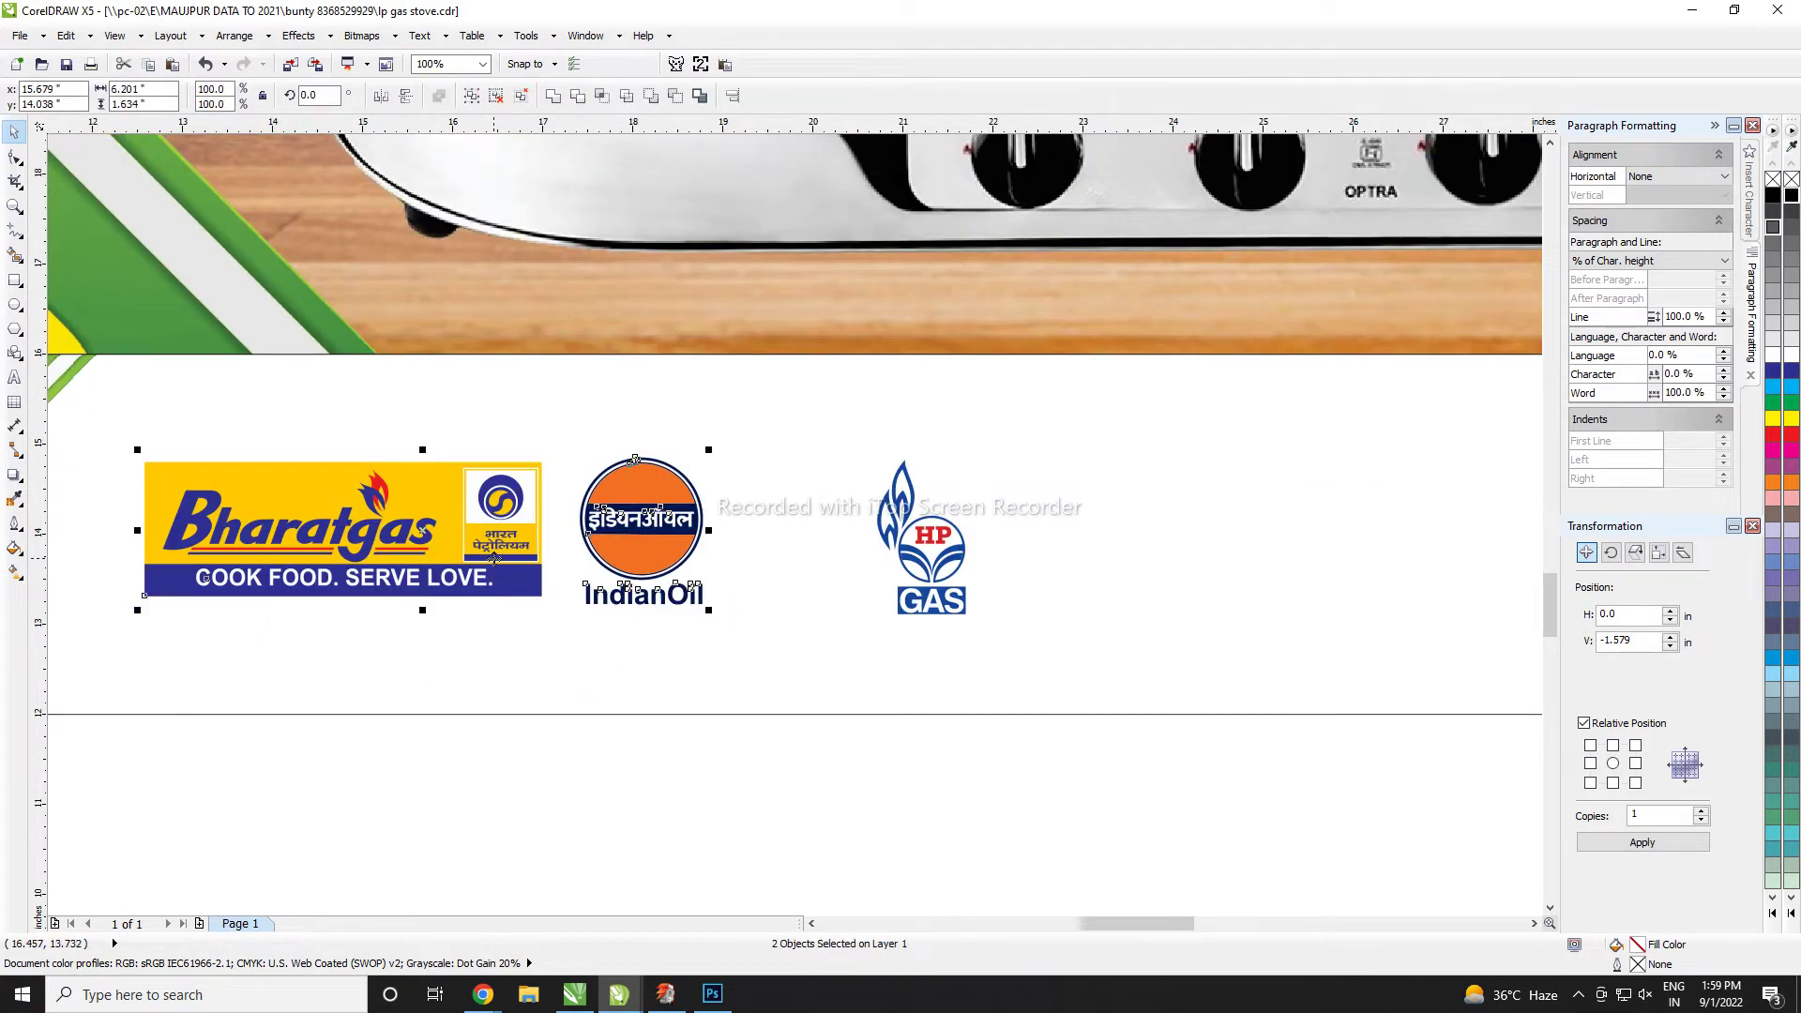
drag(643, 526, 687, 526)
drag(938, 570, 793, 530)
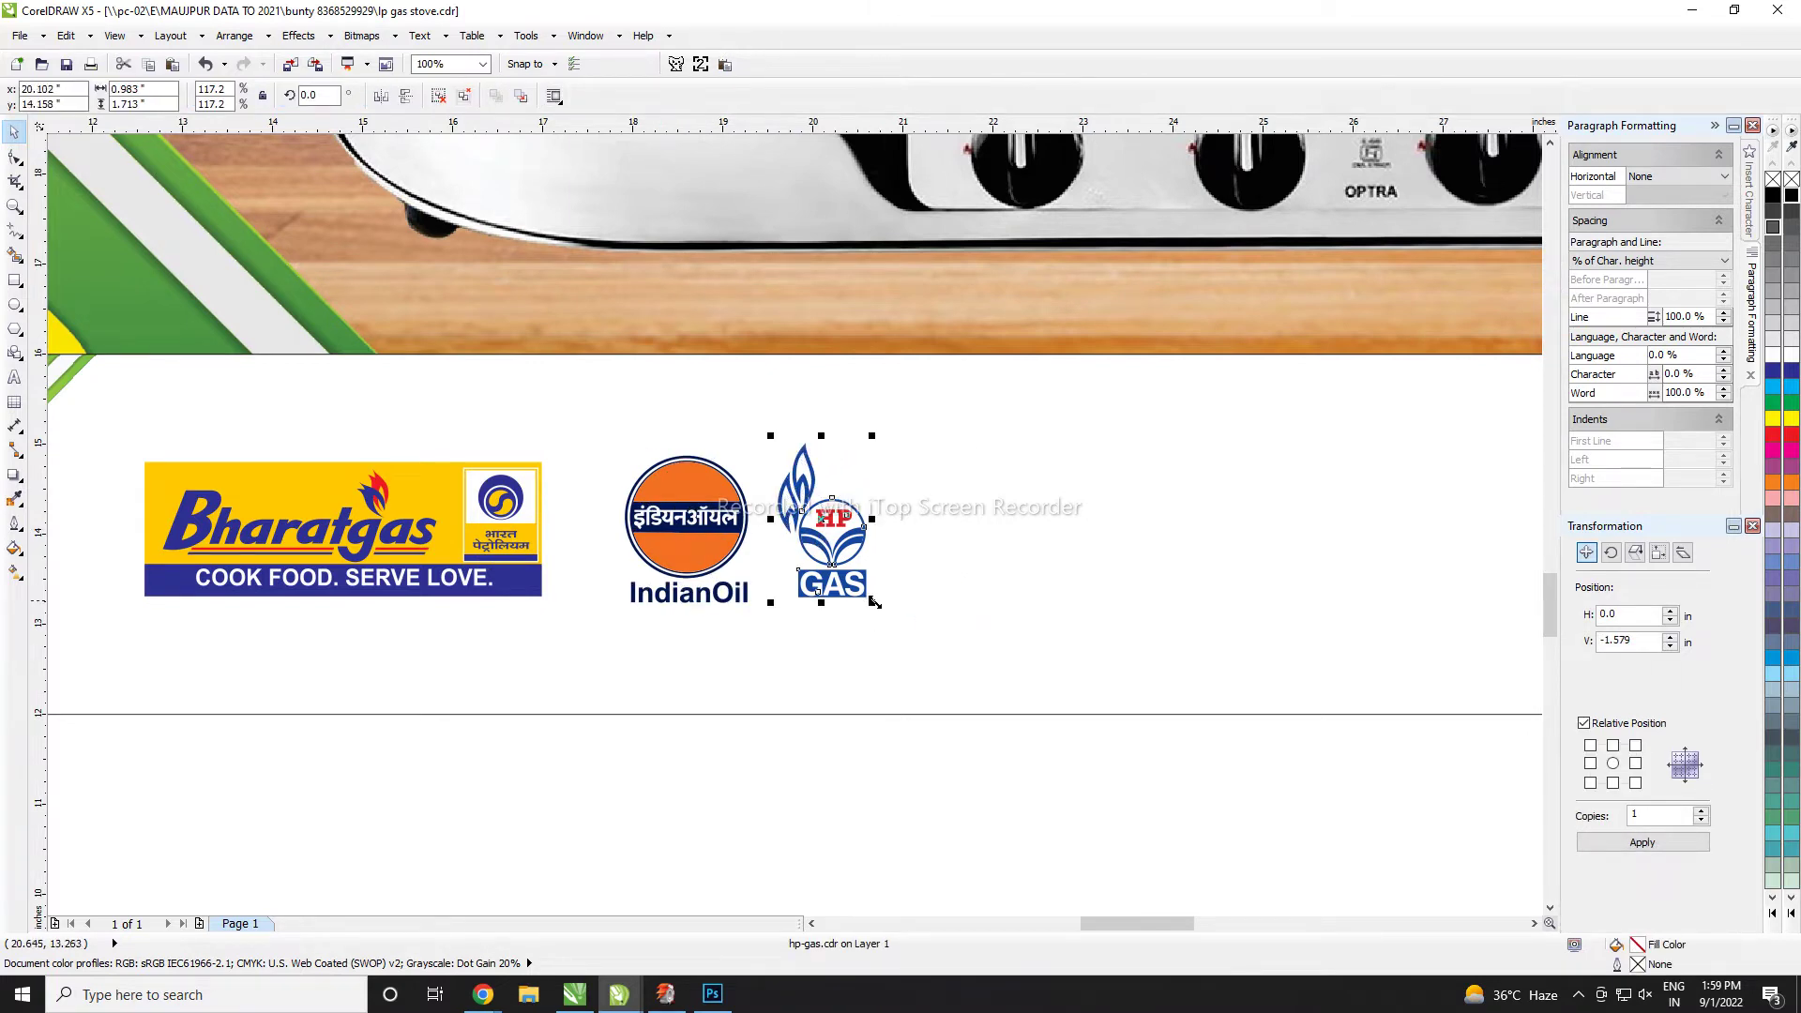
drag(873, 601, 886, 621)
- Scale the three logos (Bharatgas, IndianOil, HP gas) up together around their centre
scroll(885, 621, down, 2)
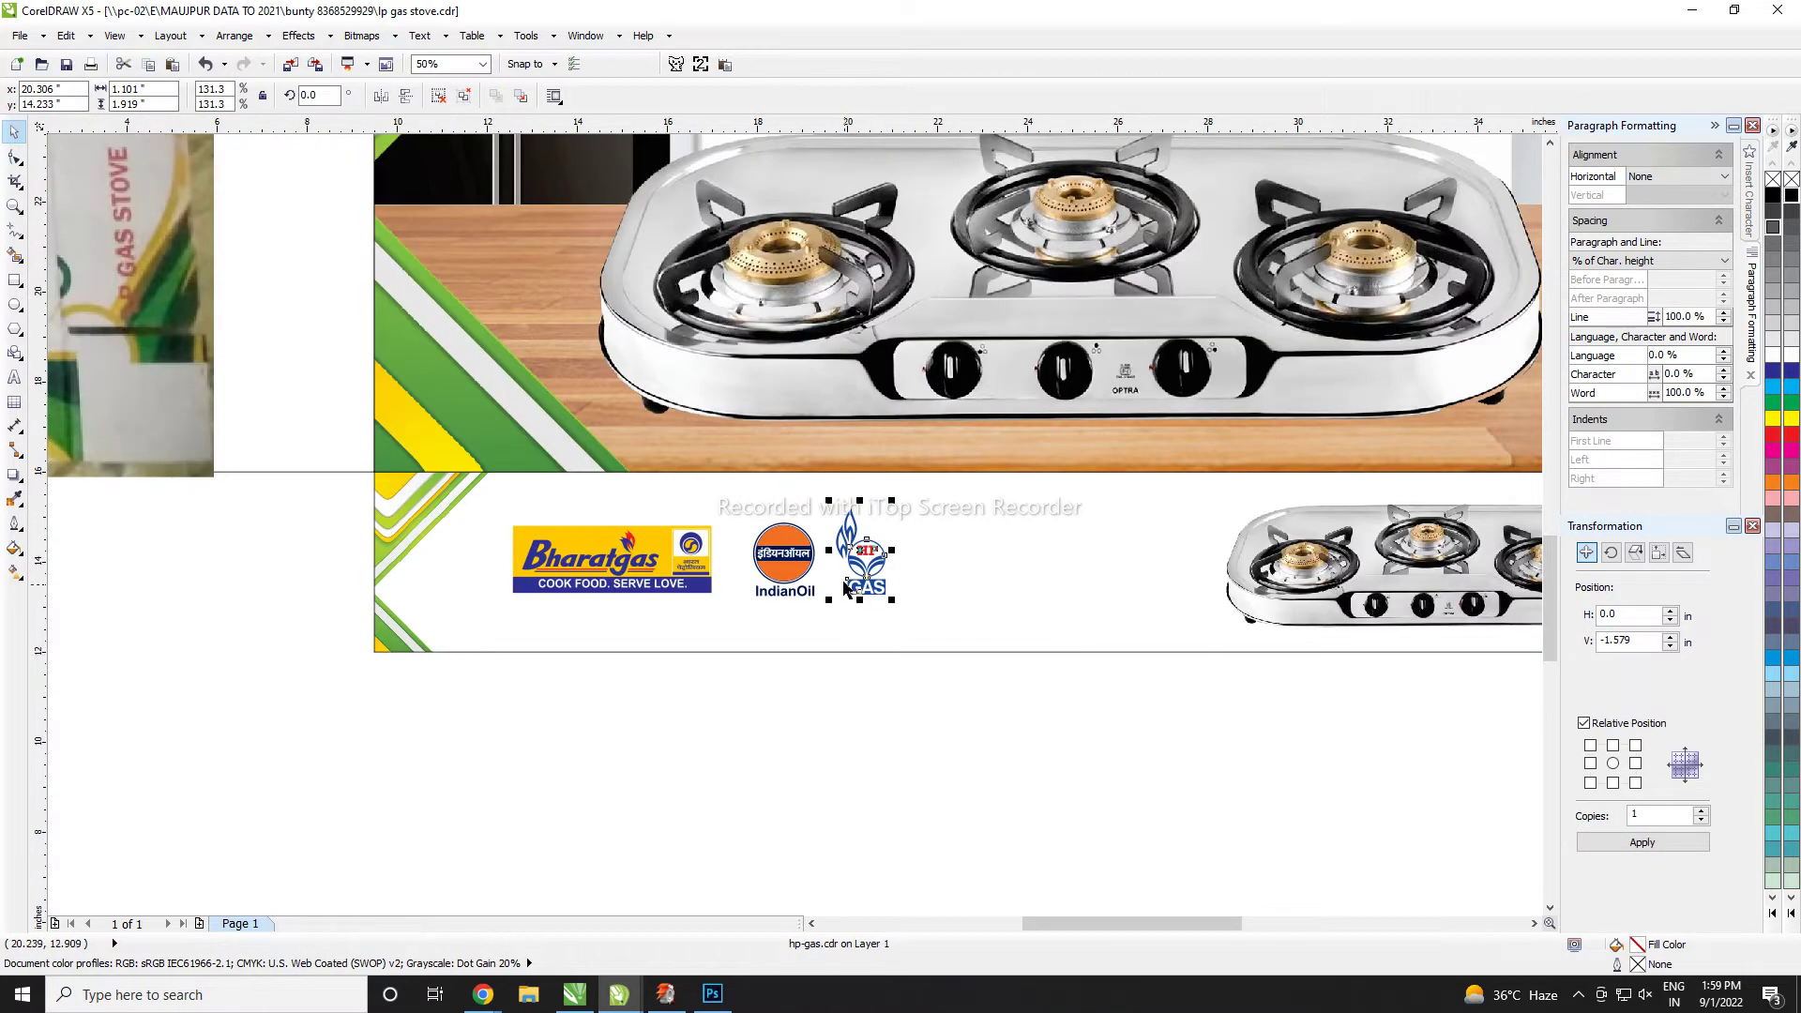
scroll(847, 589, up, 2)
shift+click(728, 540)
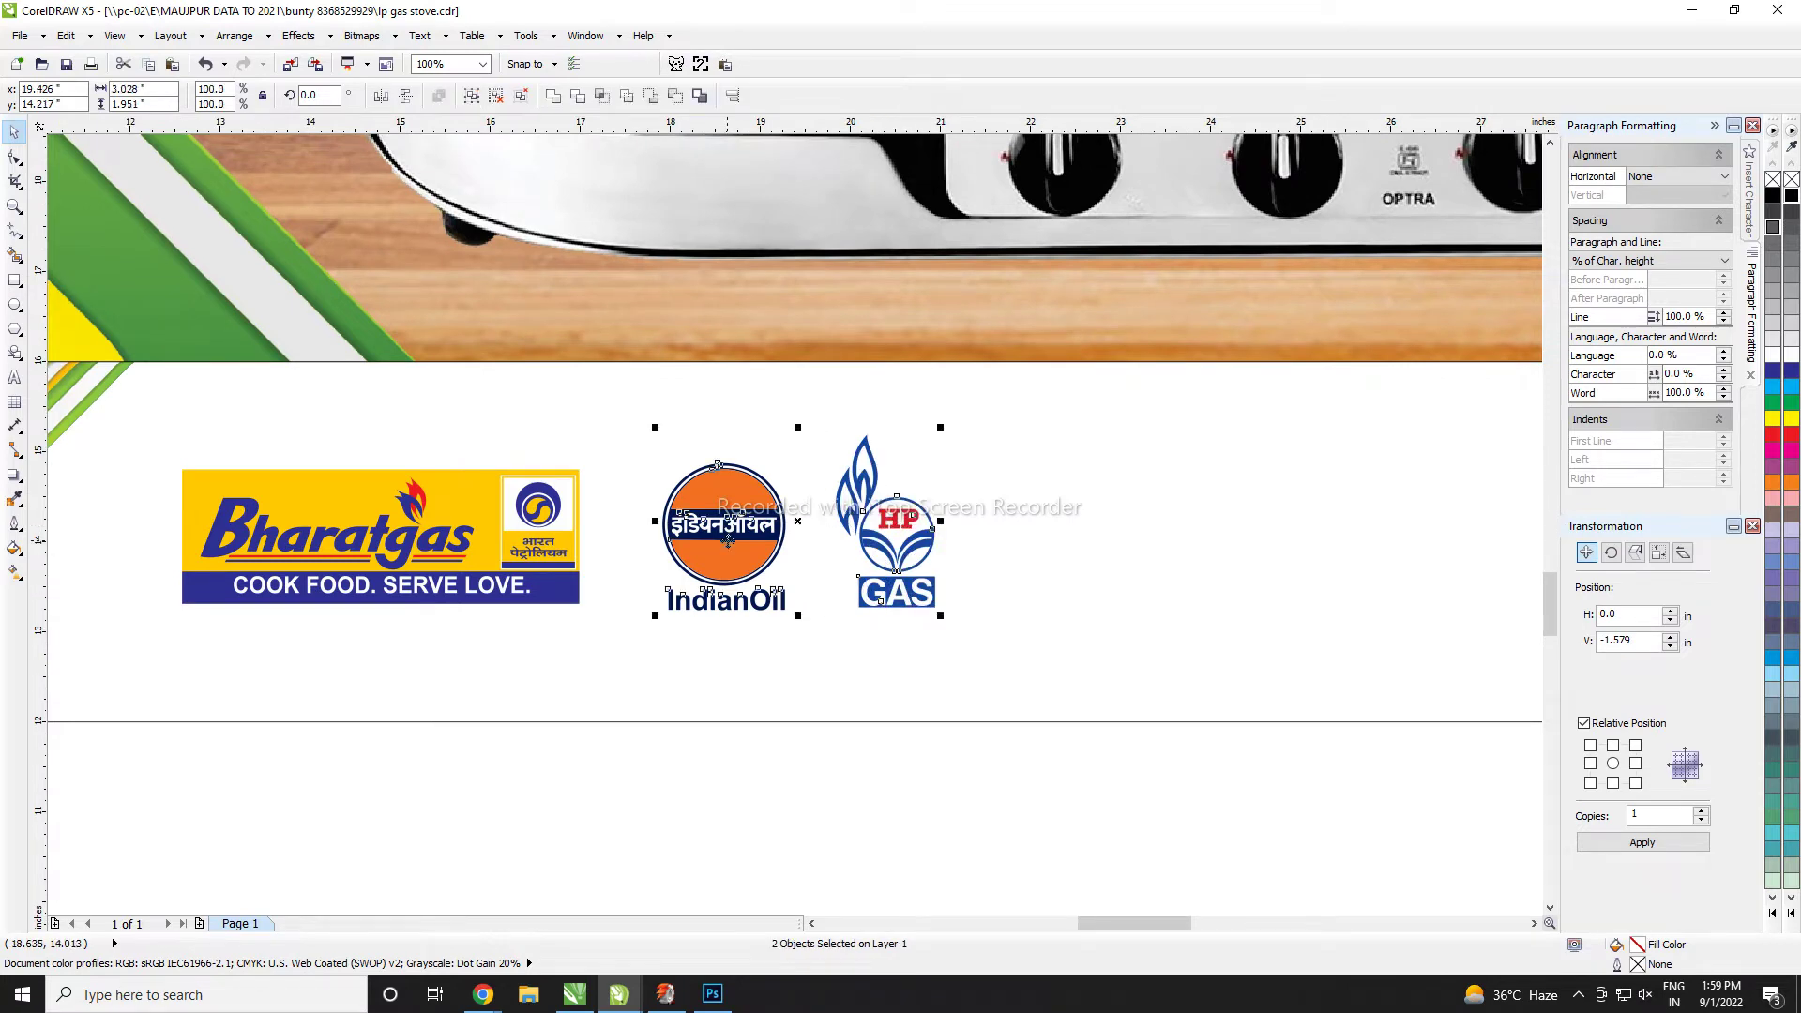
scroll(845, 708, down, 2)
drag(983, 741, 452, 507)
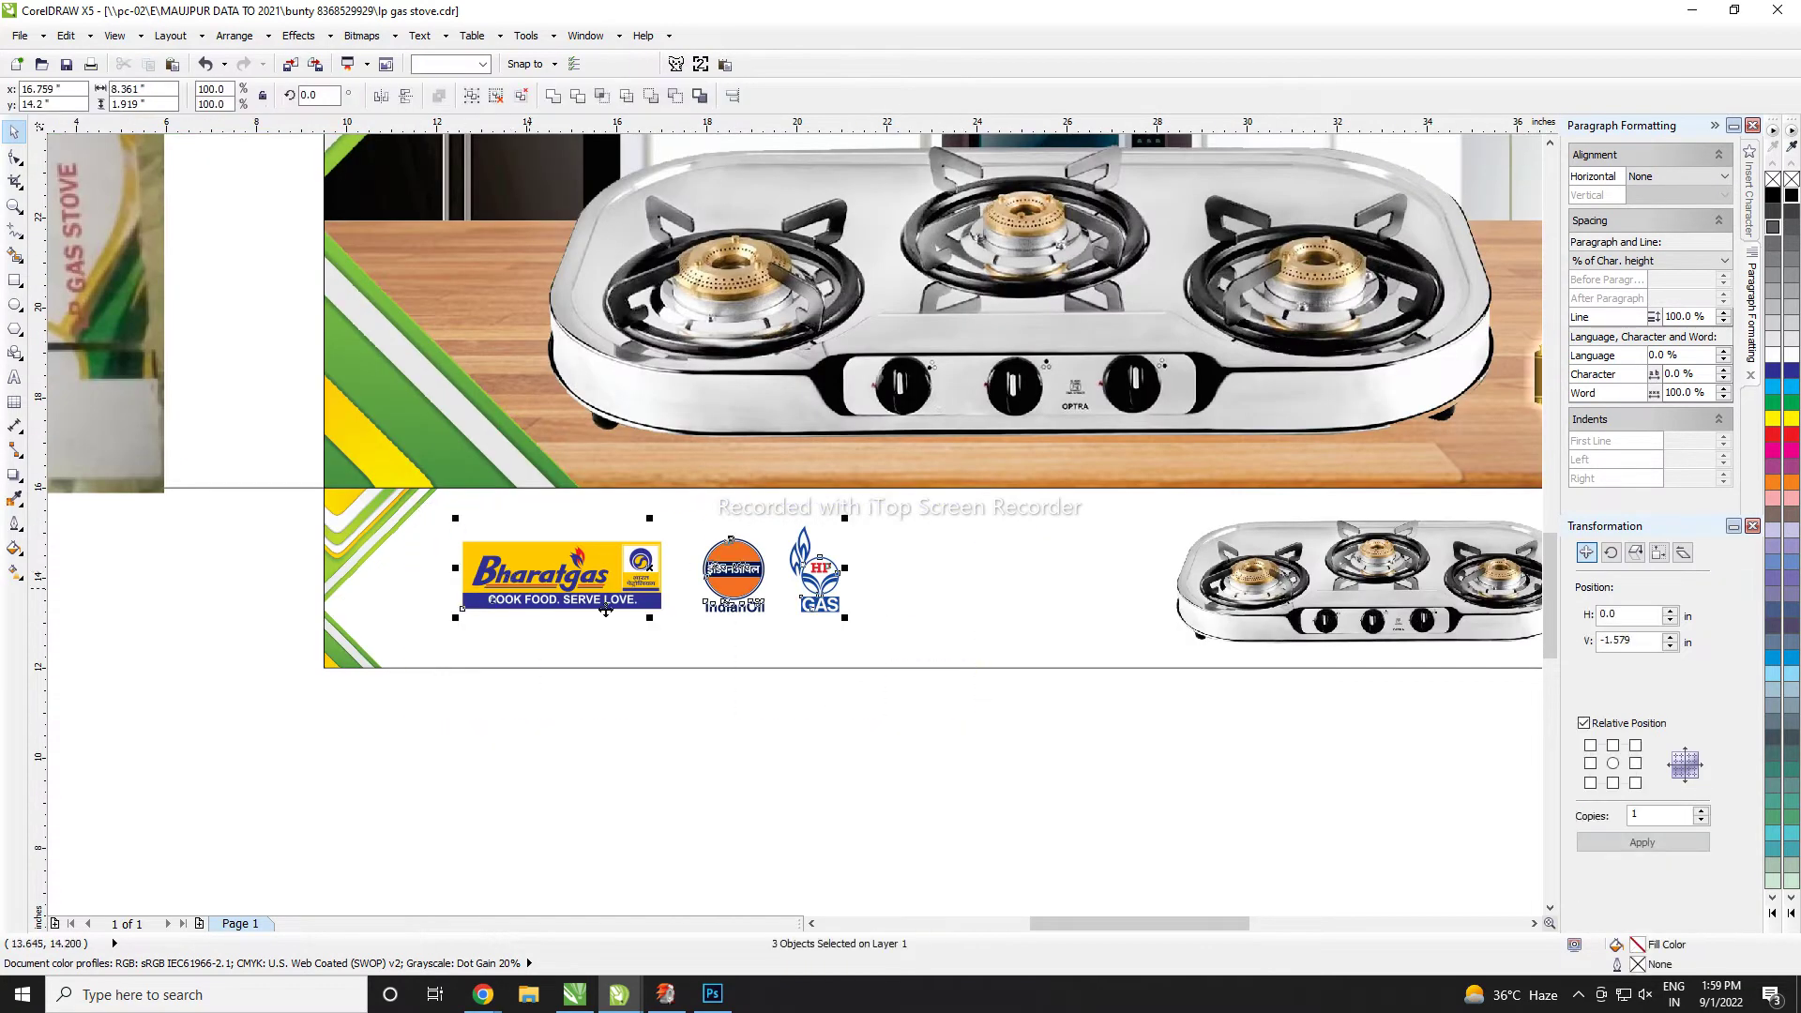
drag(854, 627, 877, 647)
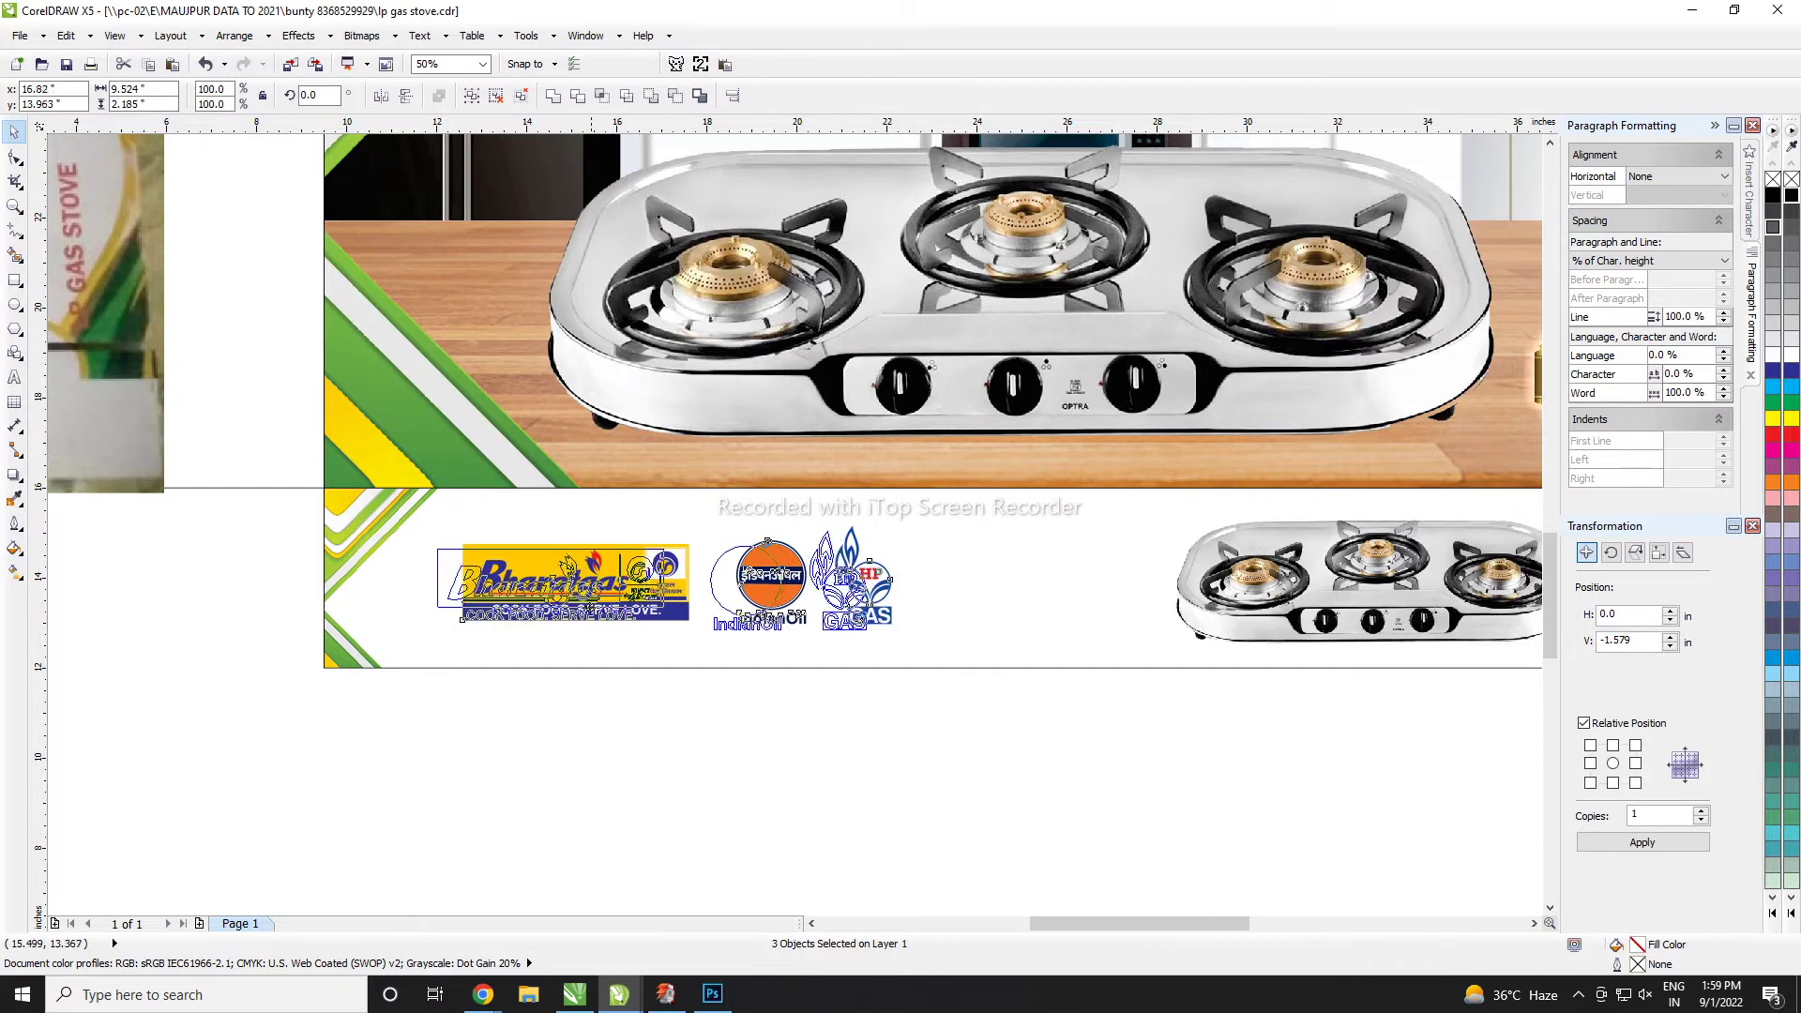
click(640, 713)
scroll(640, 713, down, 2)
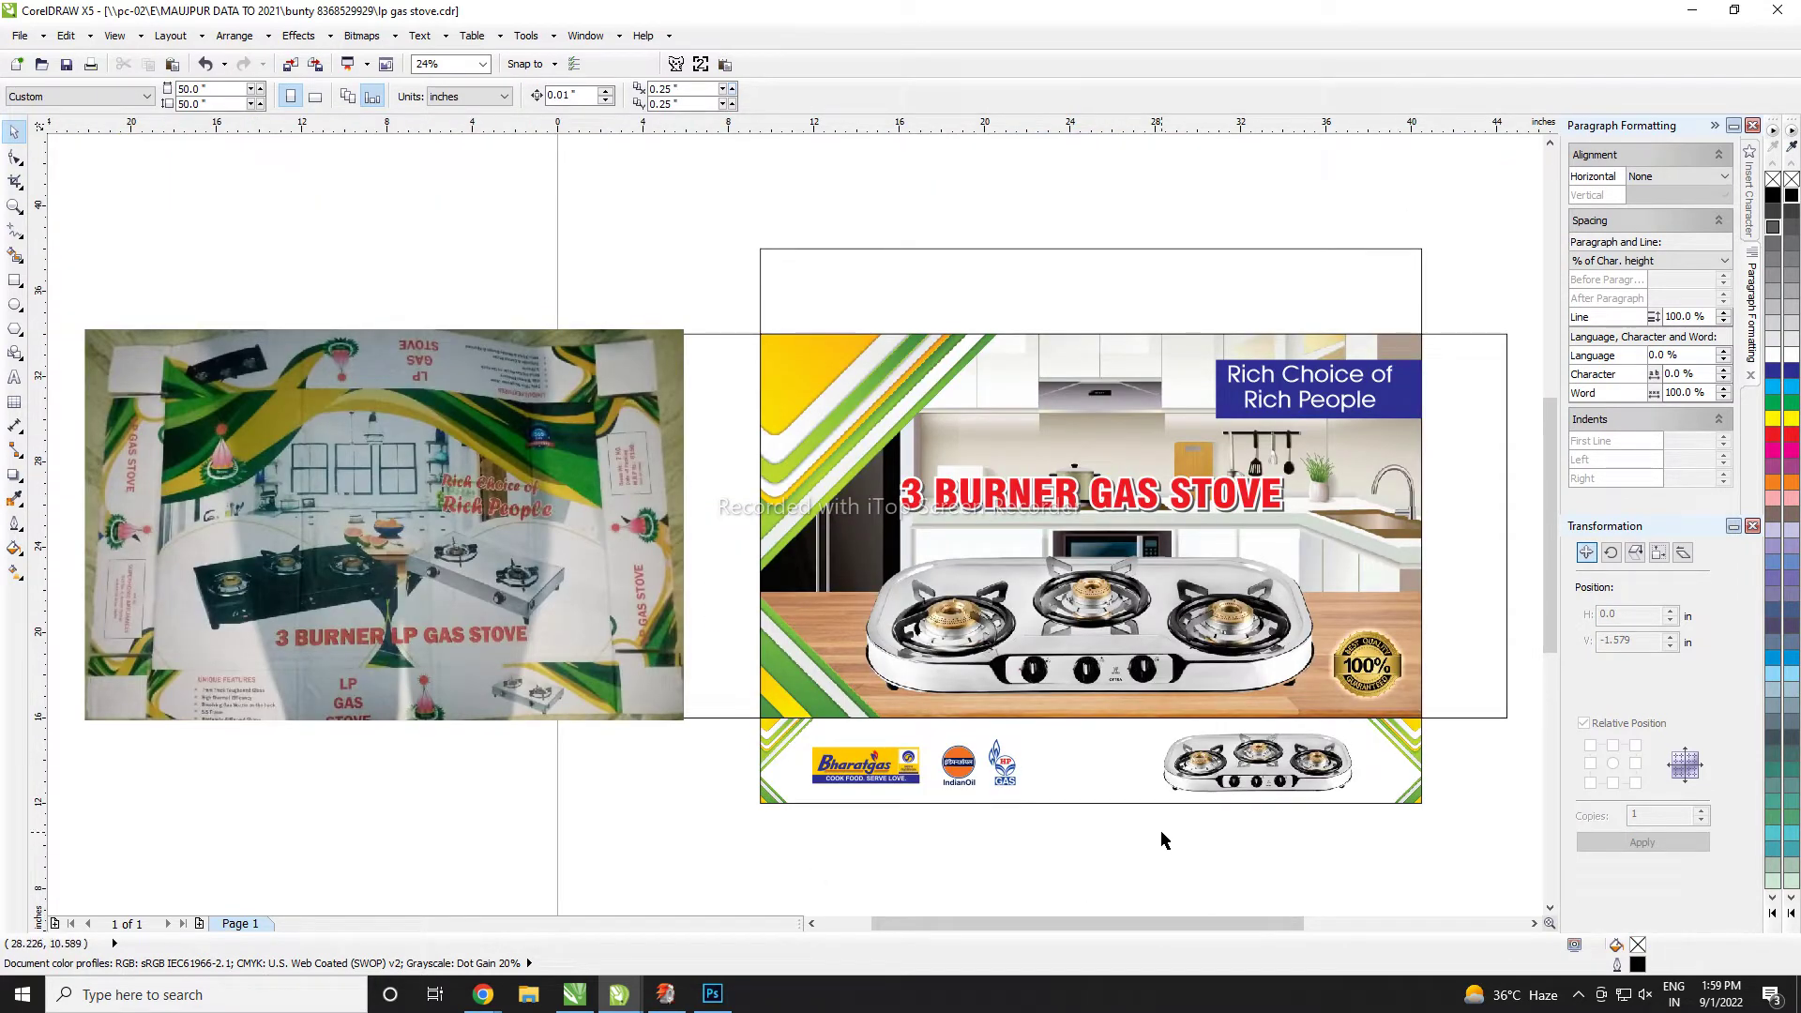
- Check the small stove image at the bottom right, then pick the 3 BURNER GAS STOVE headline
click(1255, 799)
scroll(1287, 807, up, 2)
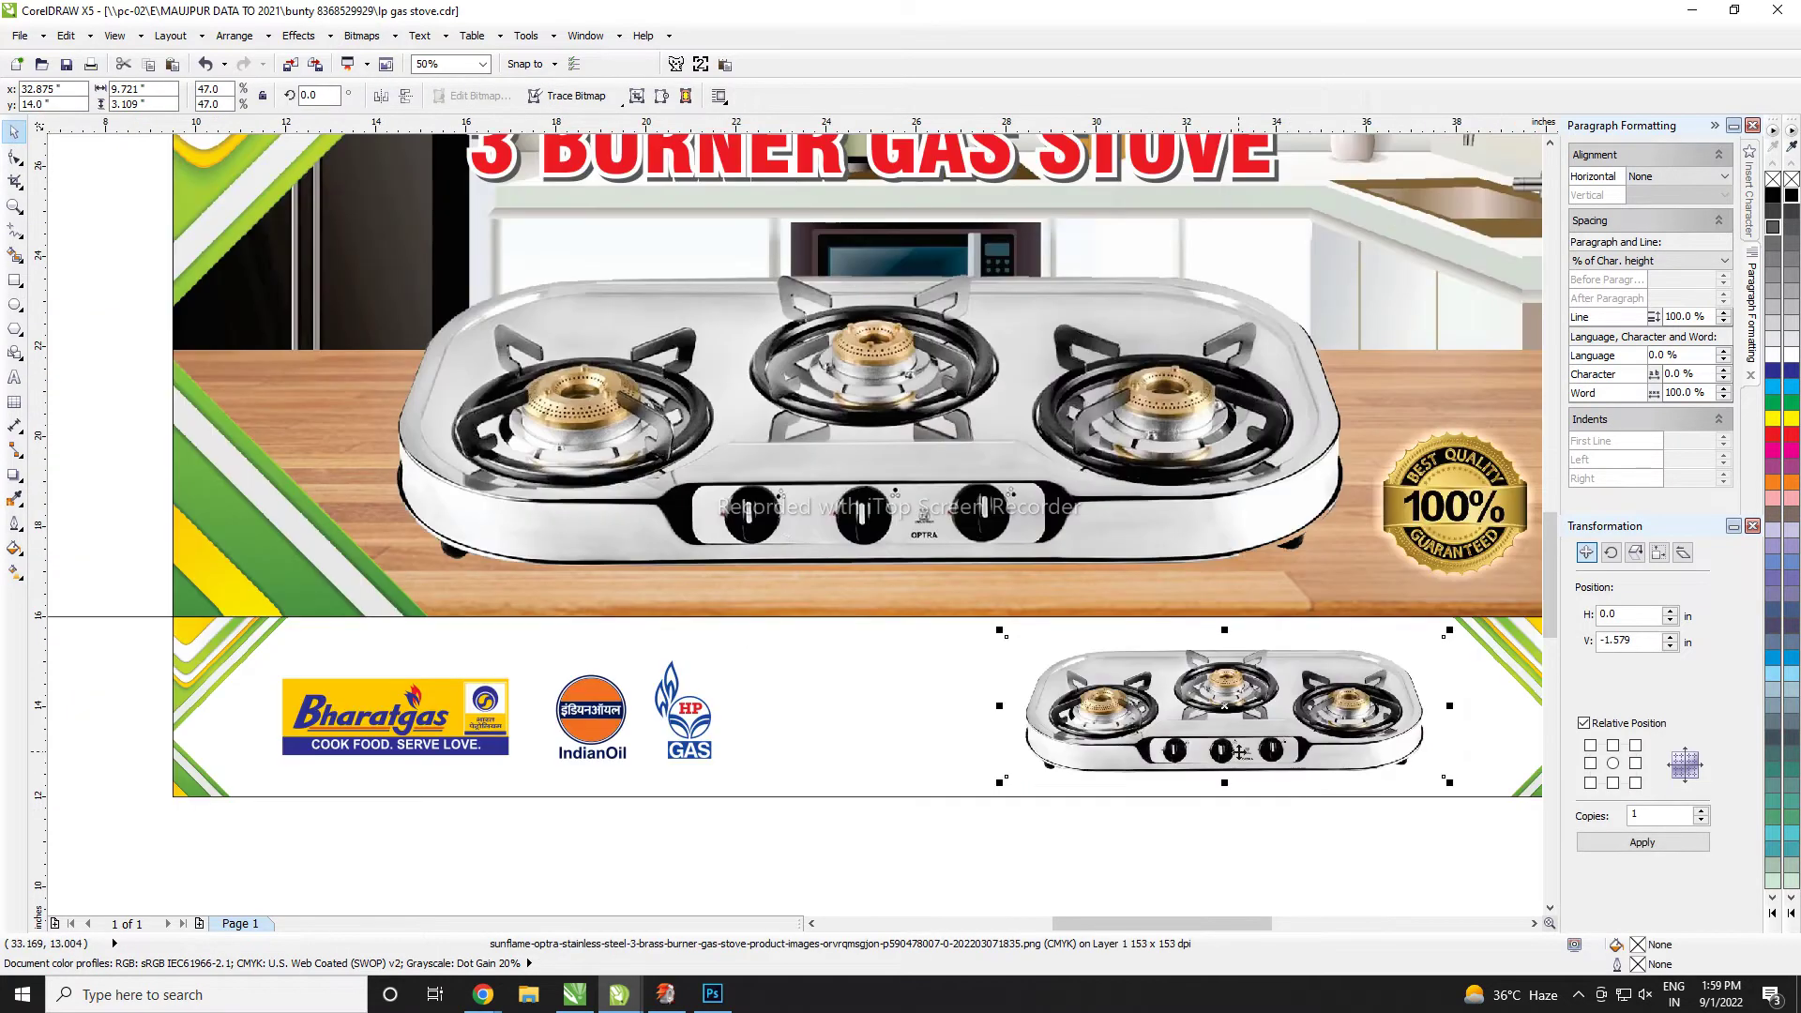
click(661, 744)
scroll(694, 731, down, 2)
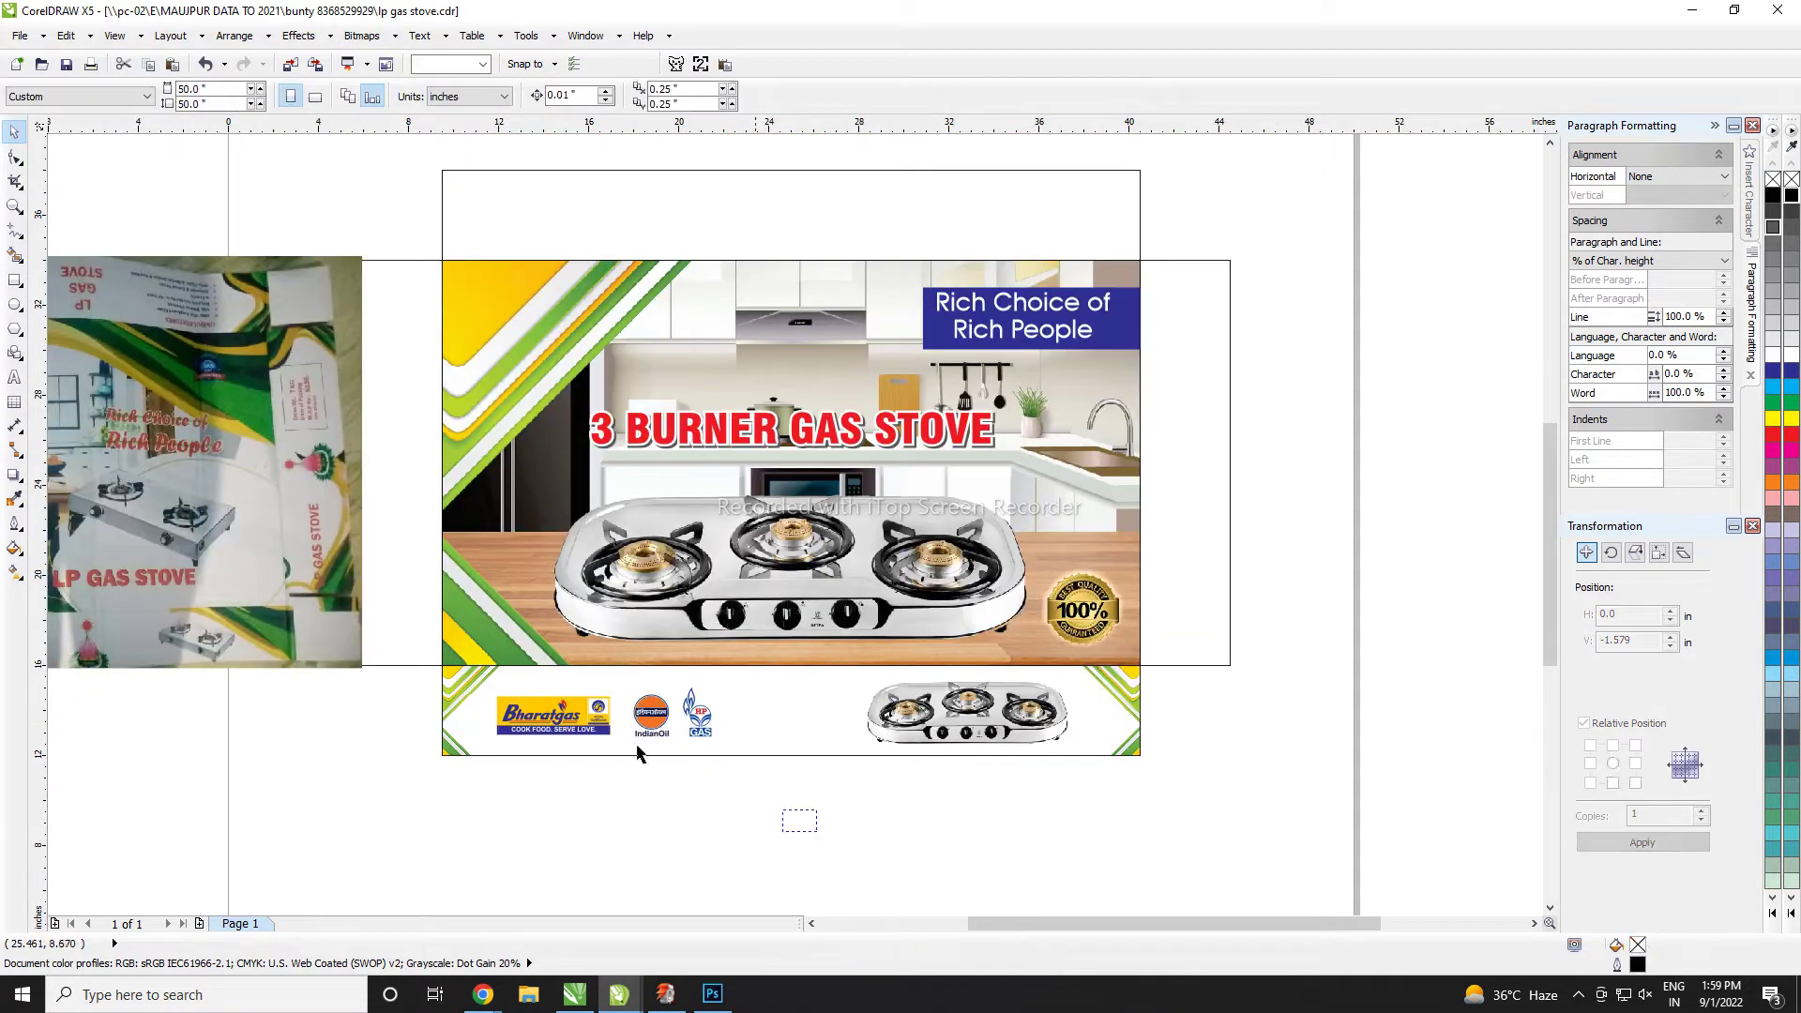
click(887, 423)
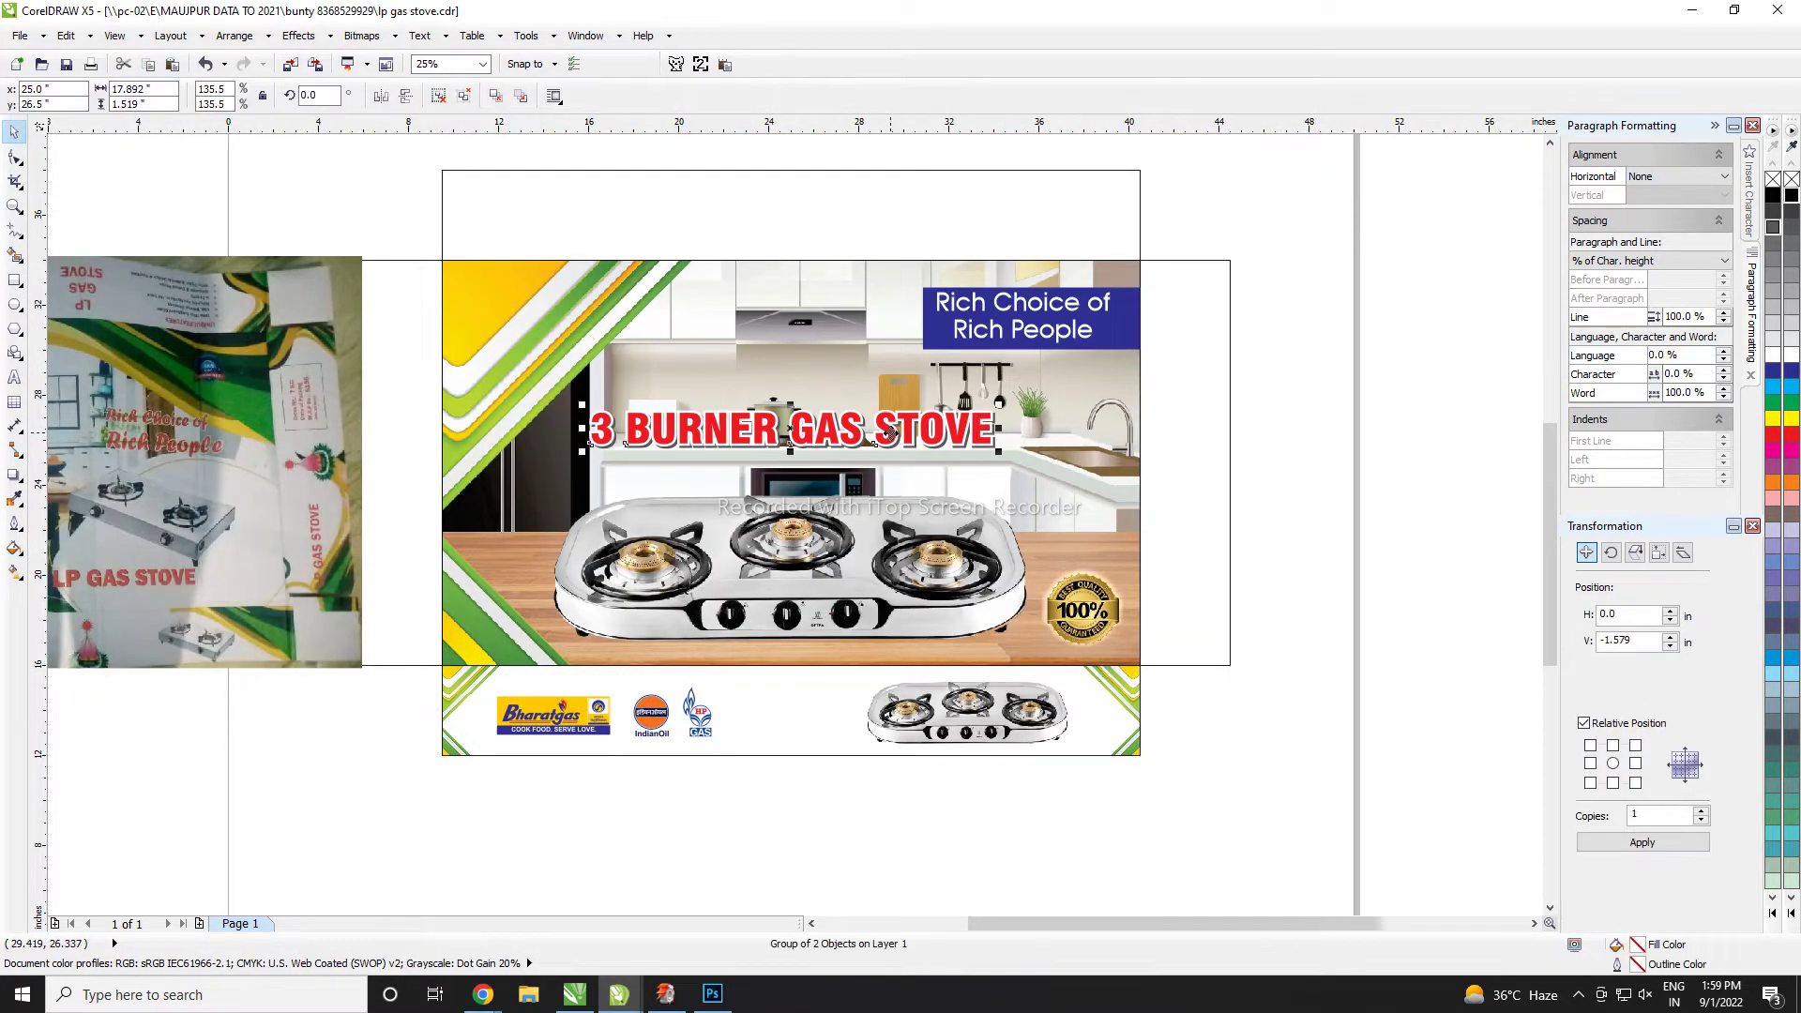
- Place the red 3 BURNER GAS STOVE headline copy in the bottom strip, deleting its grey copy
drag(890, 429, 805, 805)
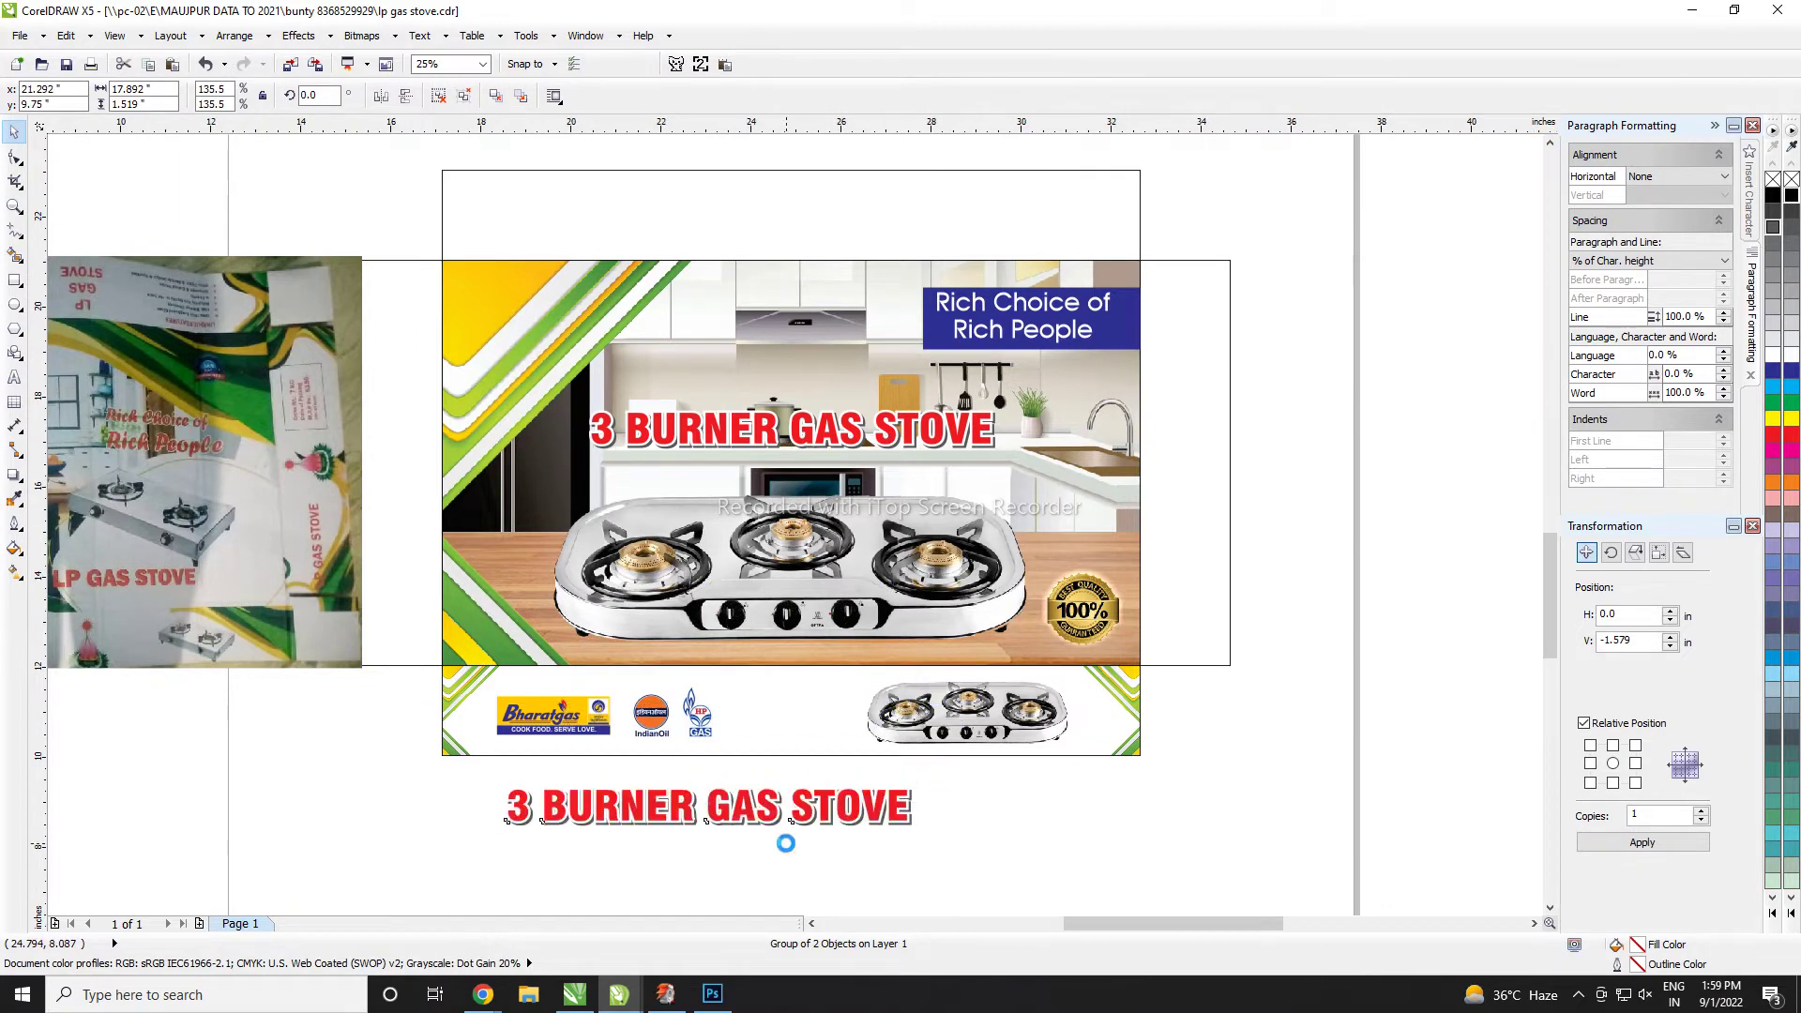
scroll(781, 582, up, 2)
click(356, 823)
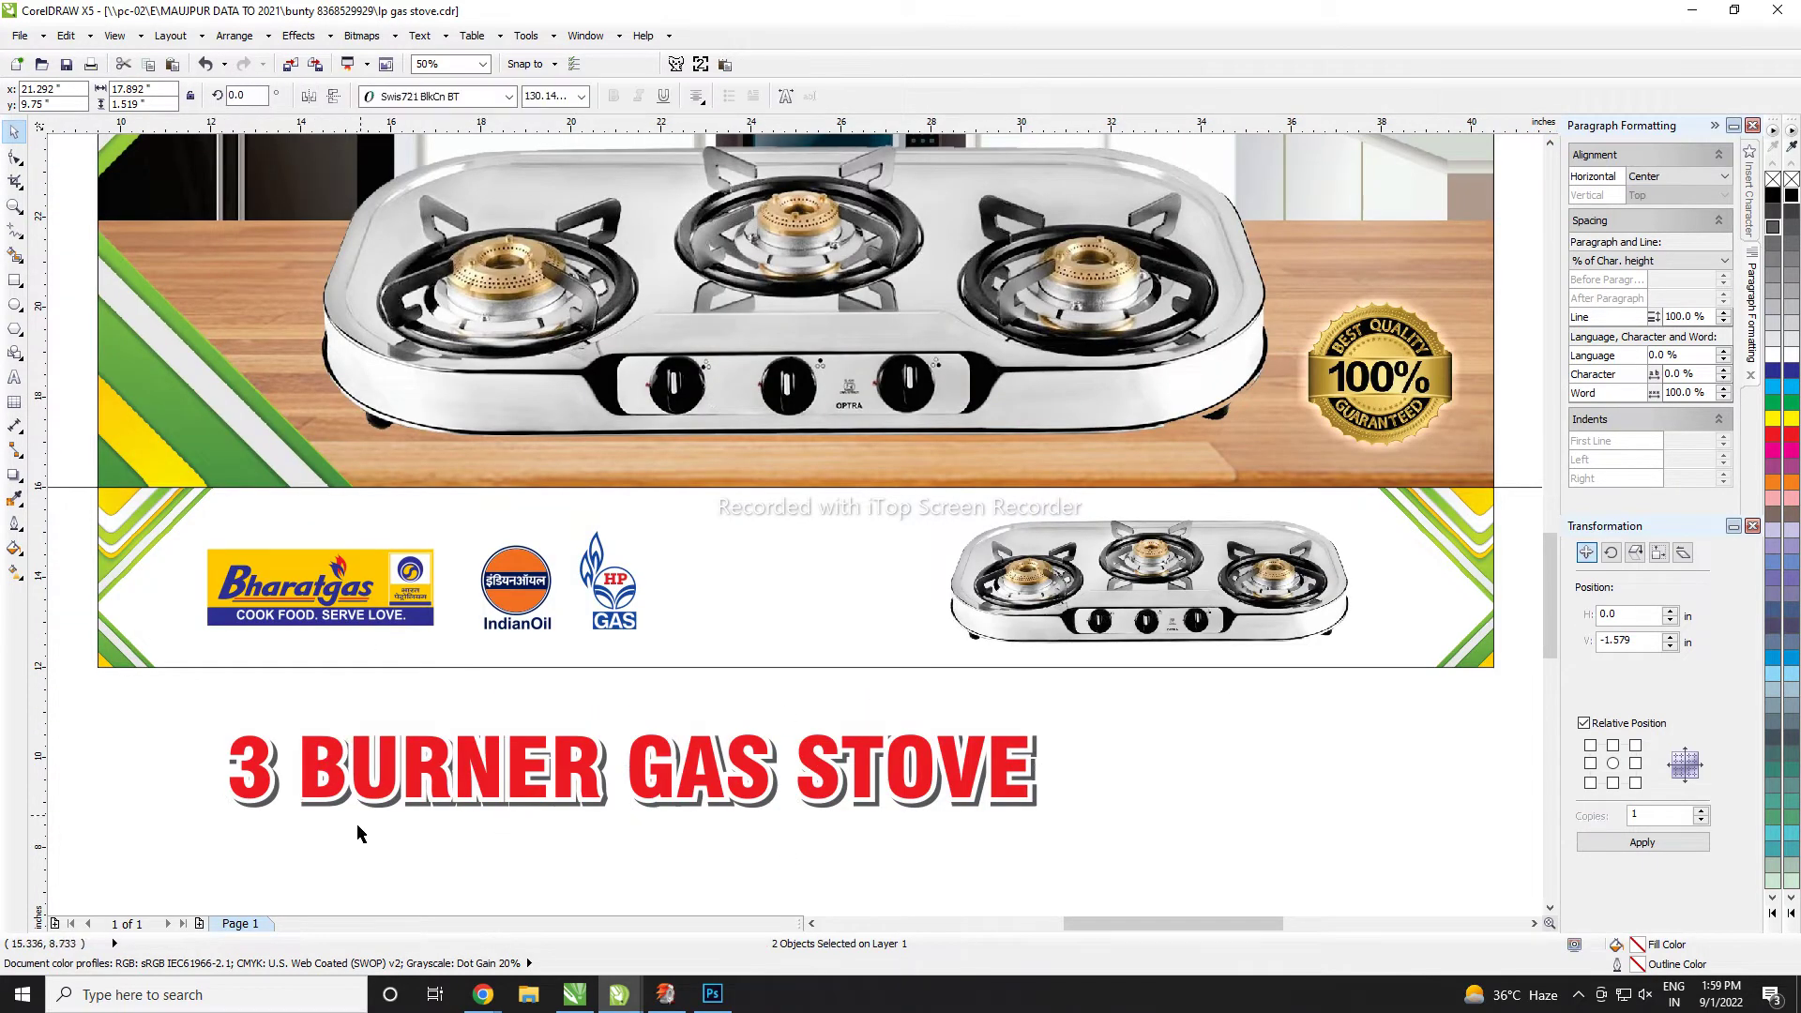
click(386, 806)
drag(386, 814, 793, 570)
click(504, 765)
key(Delete)
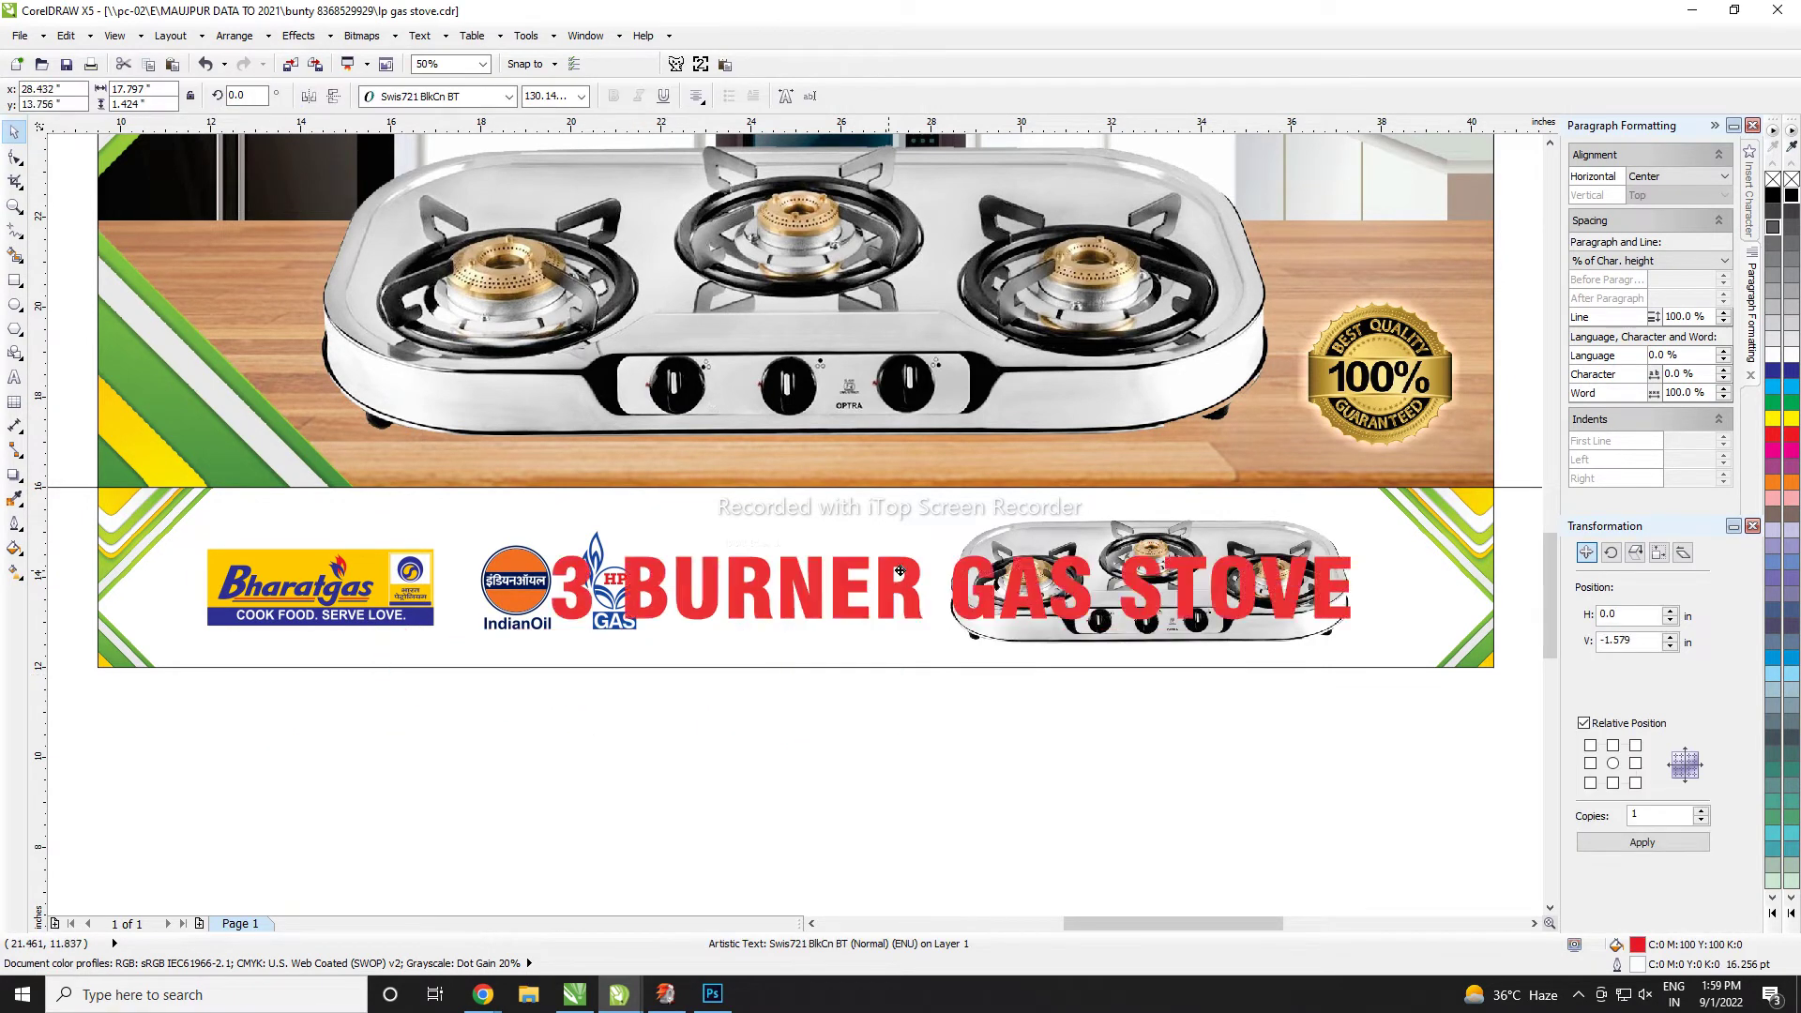
- Try 100 pt and 50 pt font sizes on the heading, then undo the change
click(562, 101)
text(100)
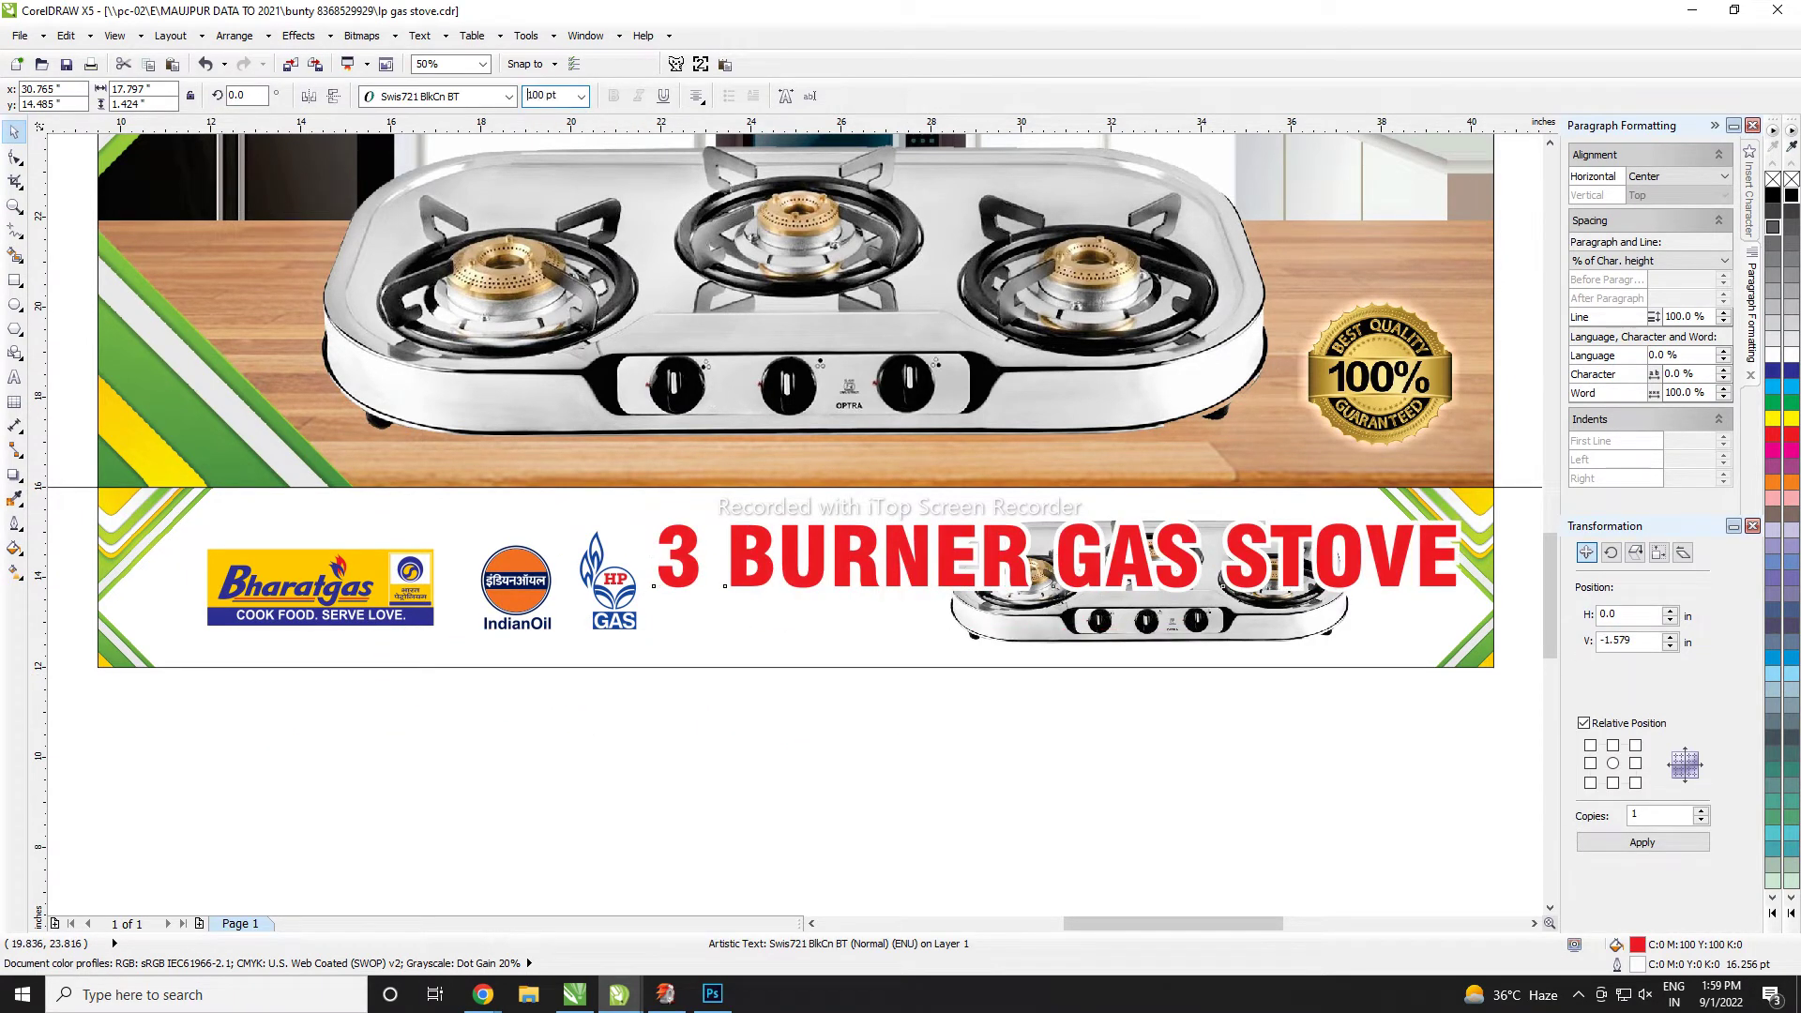
key(Return)
click(529, 99)
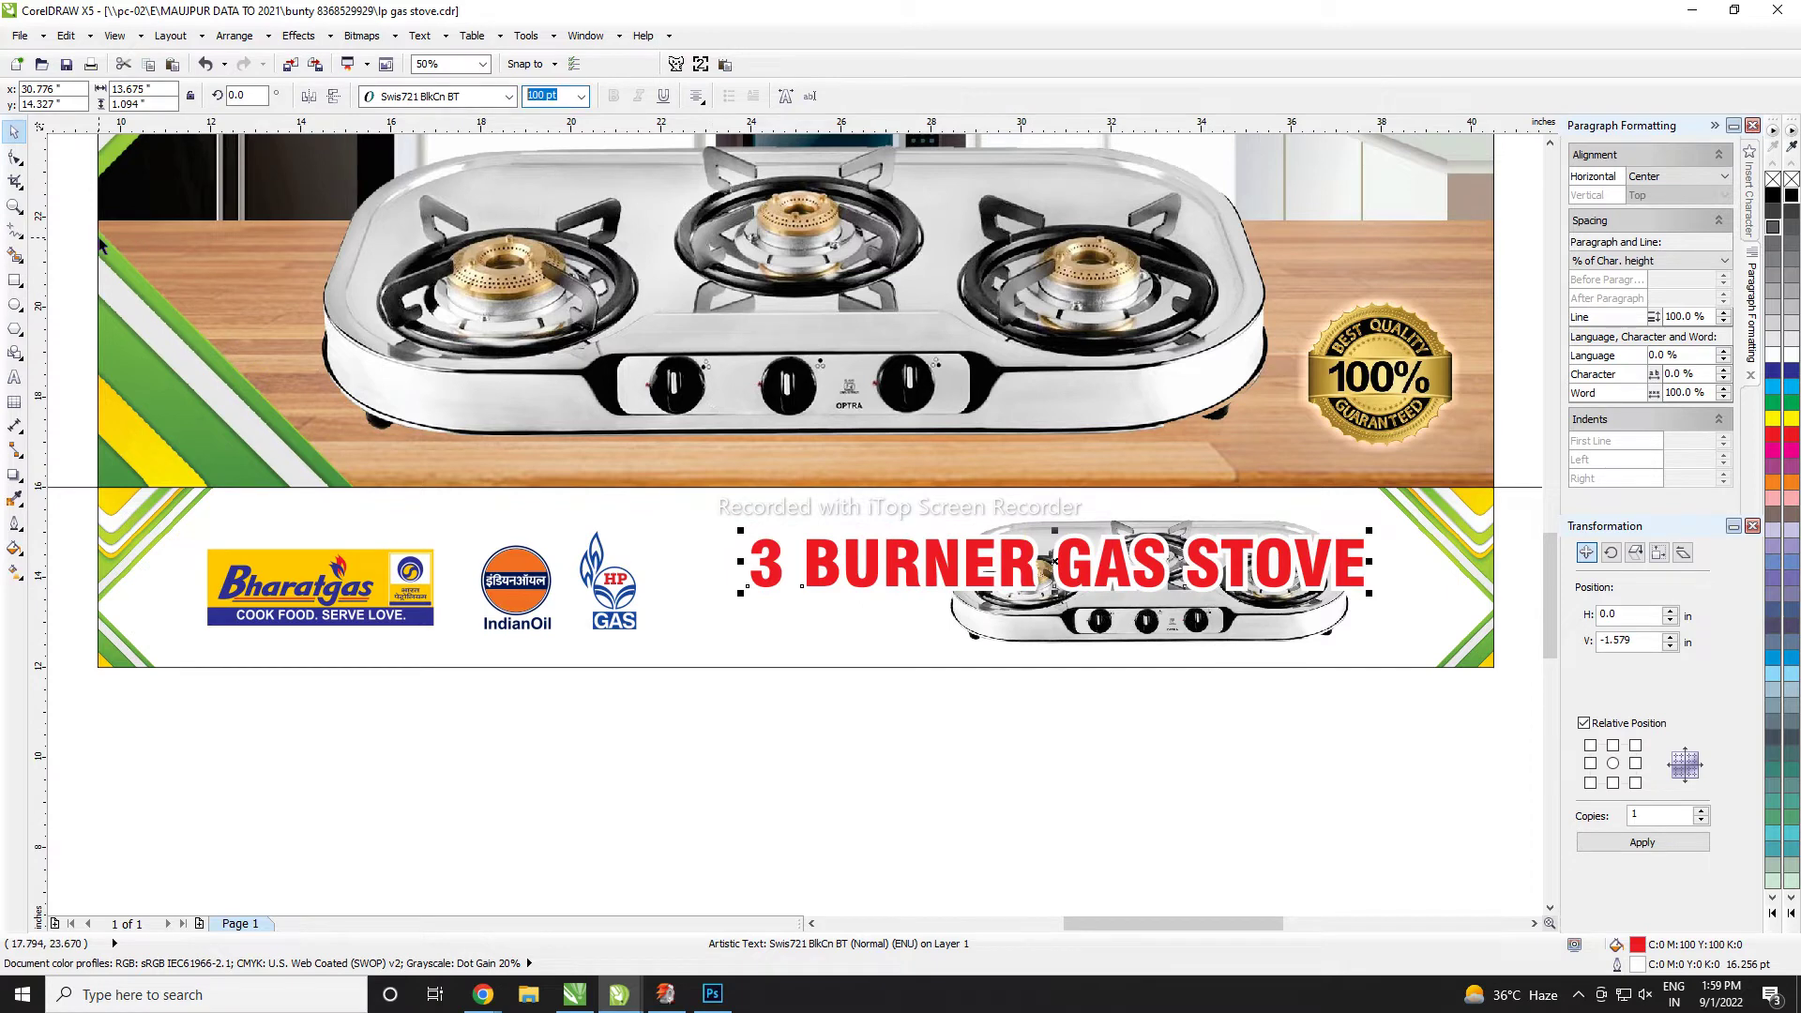
text(50)
key(Return)
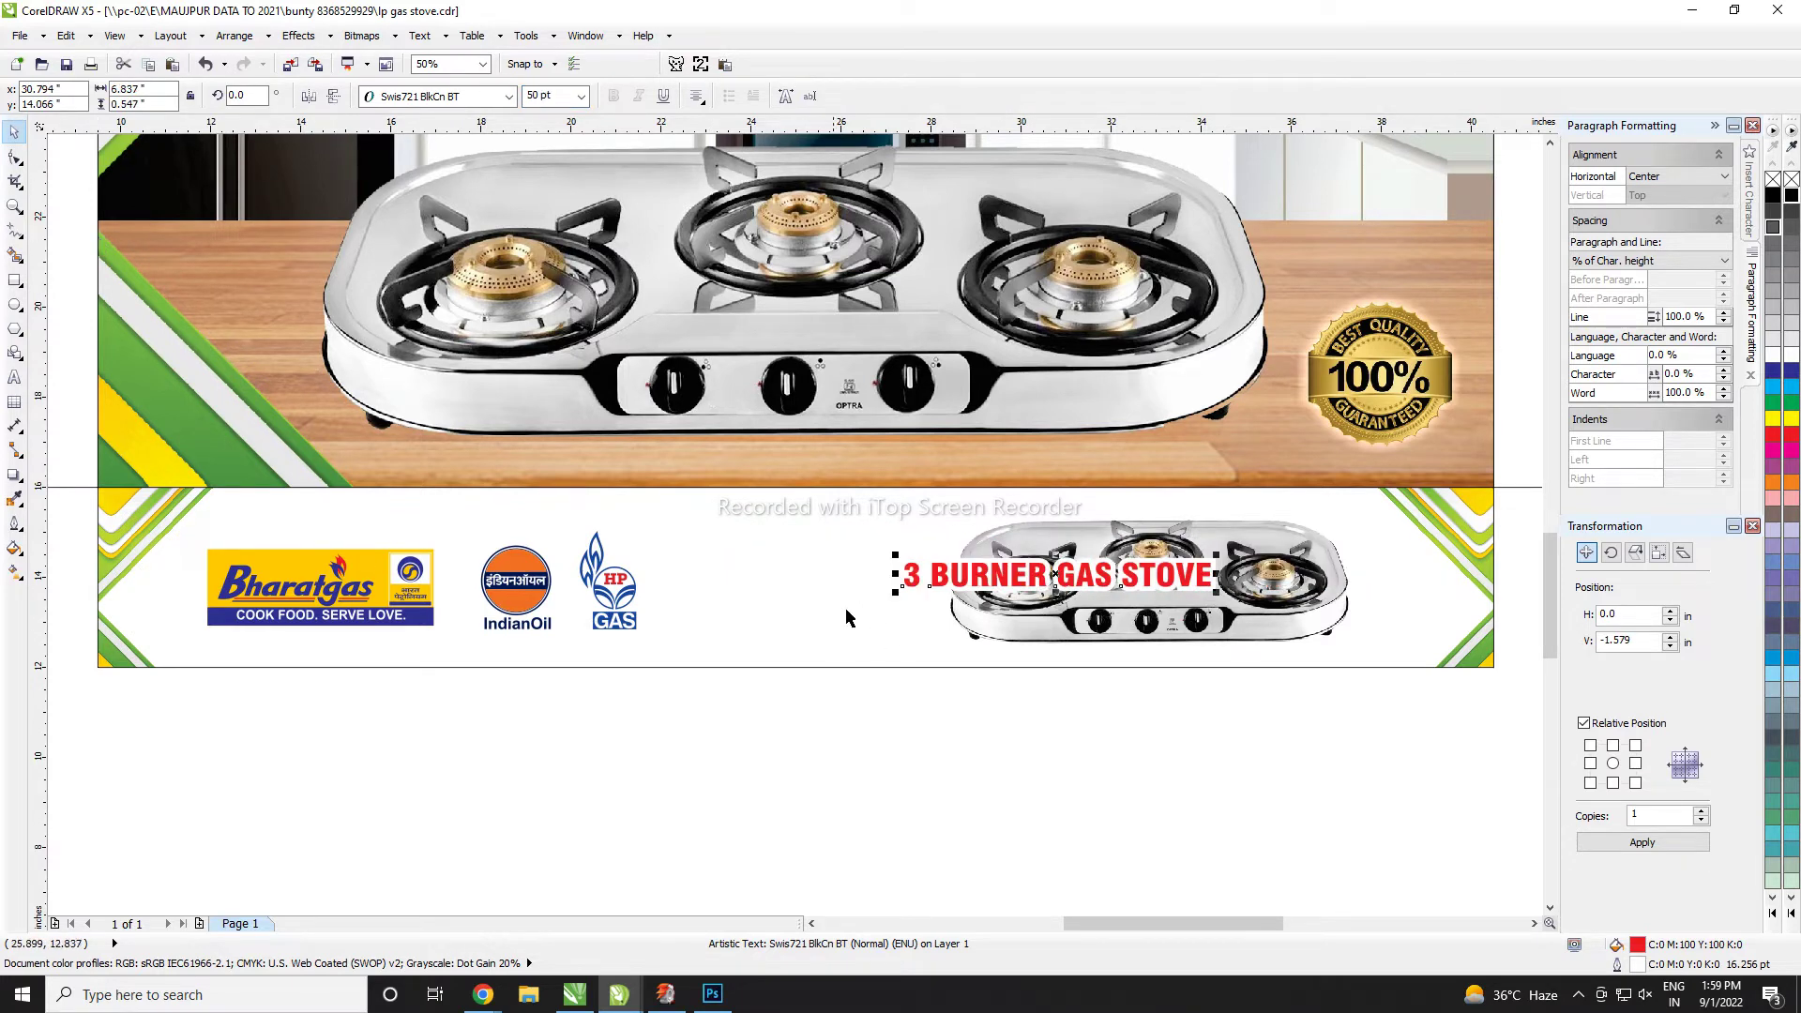
key(ctrl+z)
key(ctrl+z)
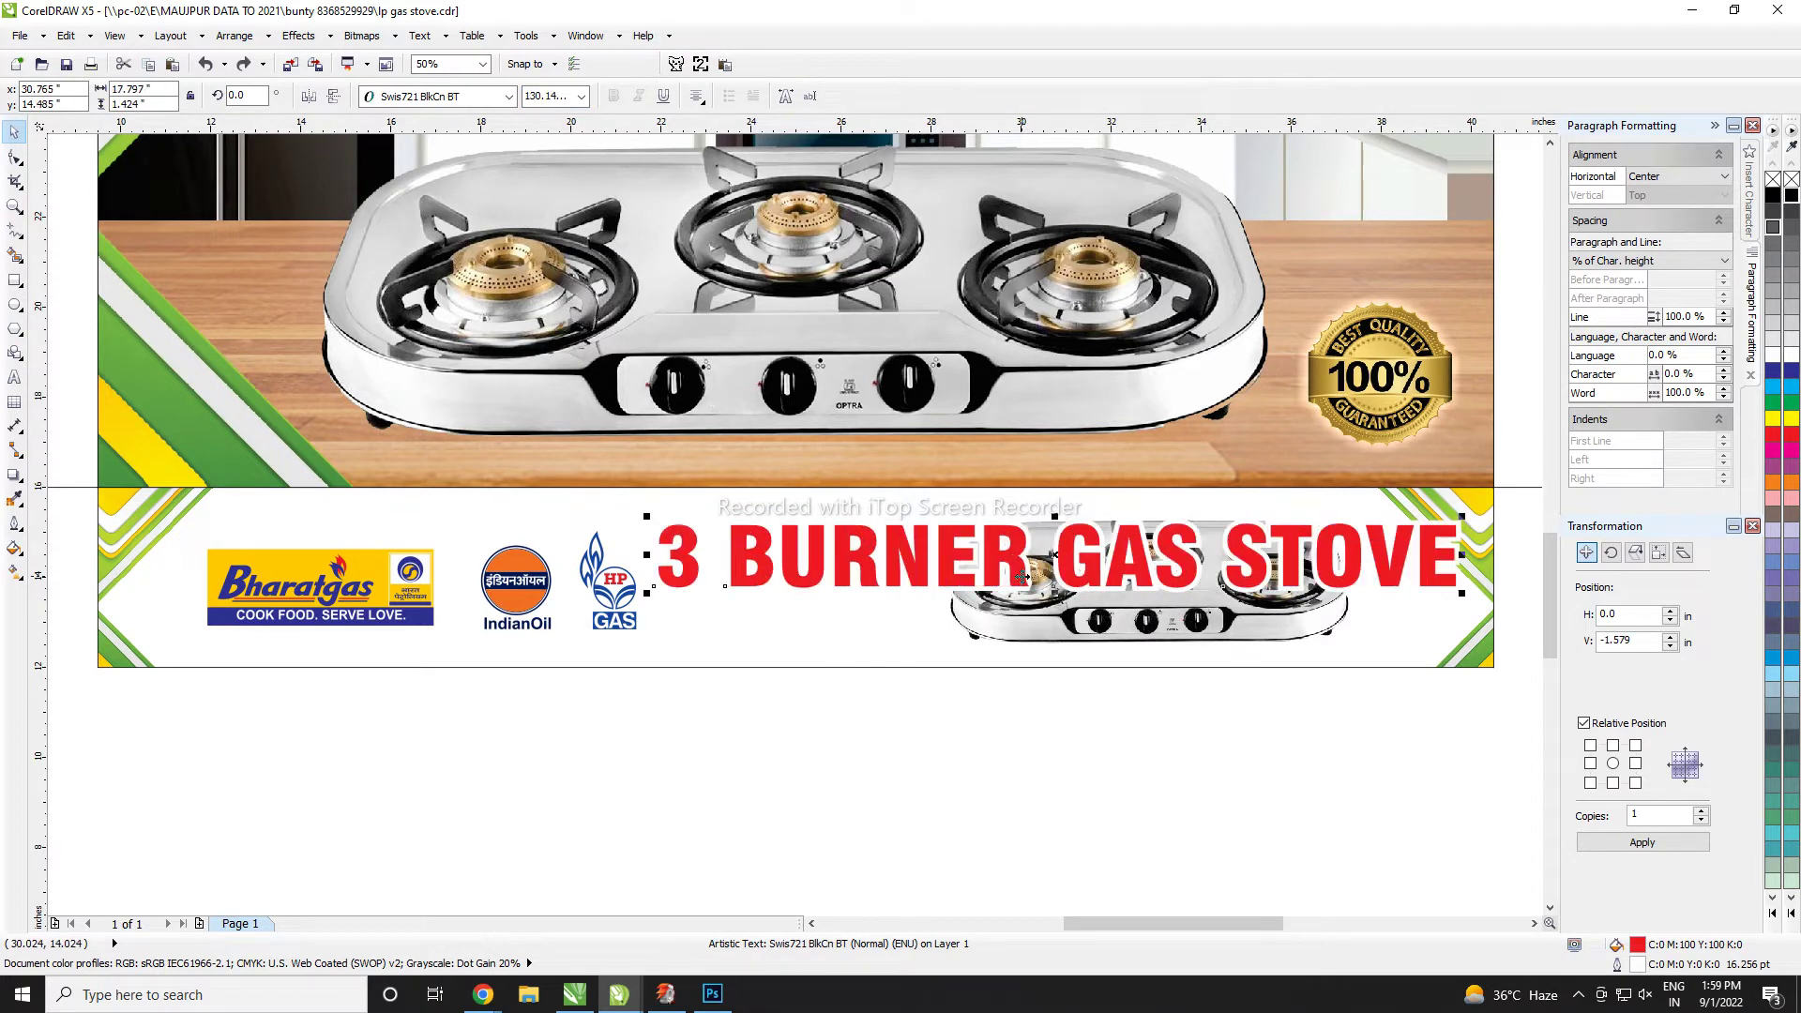
key(F12)
click(883, 651)
- Resize the heading, break it into two lines before GAS, and place it beside the HP Gas logo
drag(1168, 560, 1085, 567)
drag(1379, 600, 865, 585)
mouse_move(743, 545)
mouse_down()
mouse_move(874, 542)
mouse_move(781, 565)
mouse_up()
double_click(874, 543)
key(Return)
key(ctrl+space)
drag(863, 608, 930, 635)
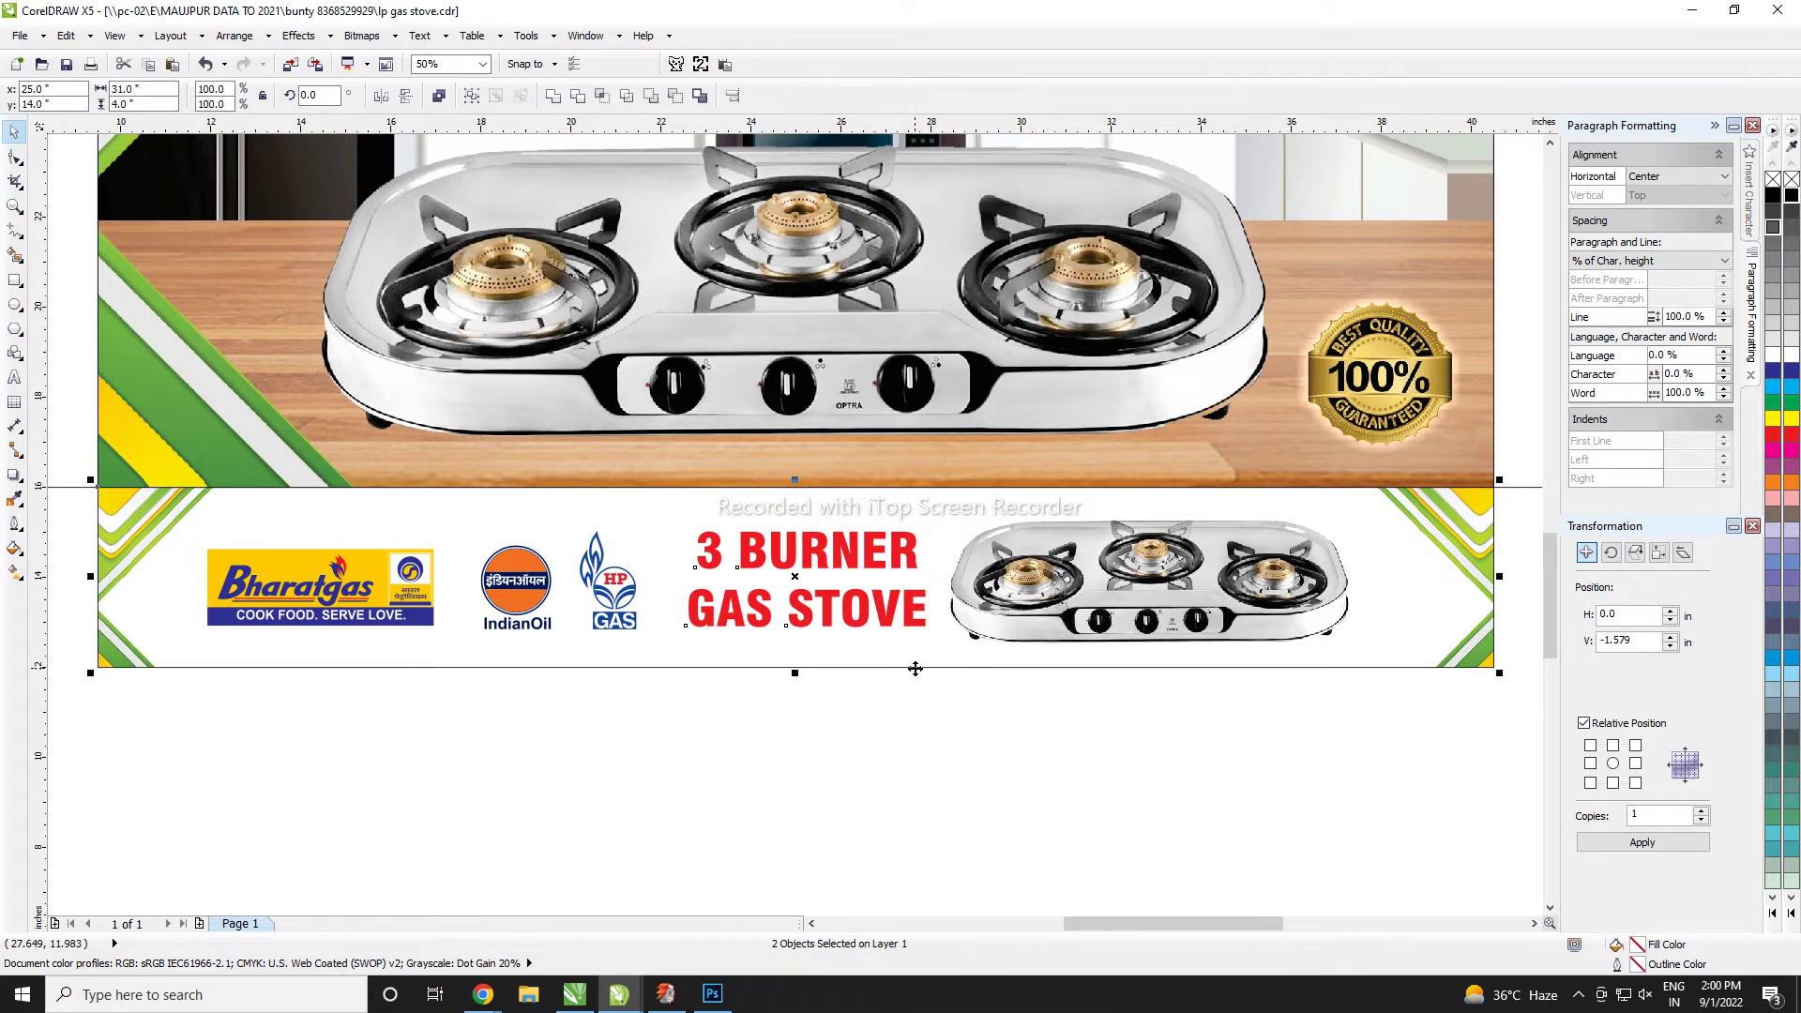
drag(871, 612, 861, 611)
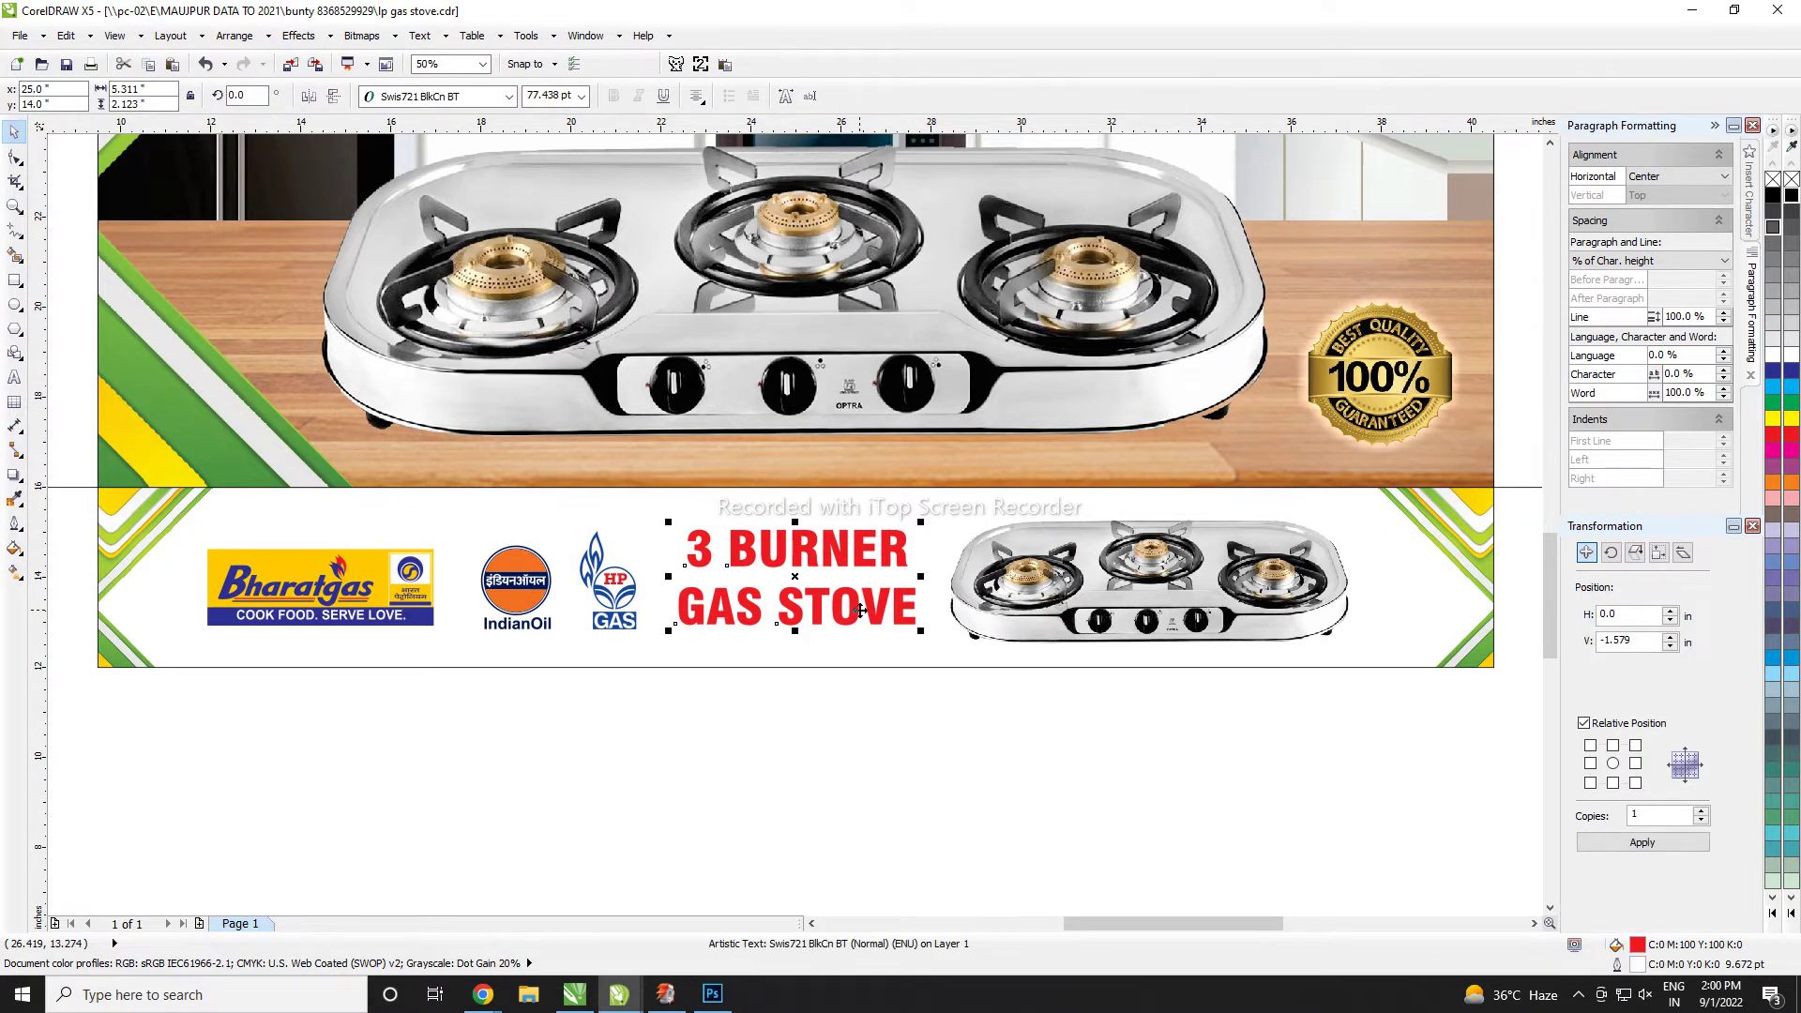
- Fill the heading copy with 80% grey and offset it down-right as a drop shadow
click(1775, 228)
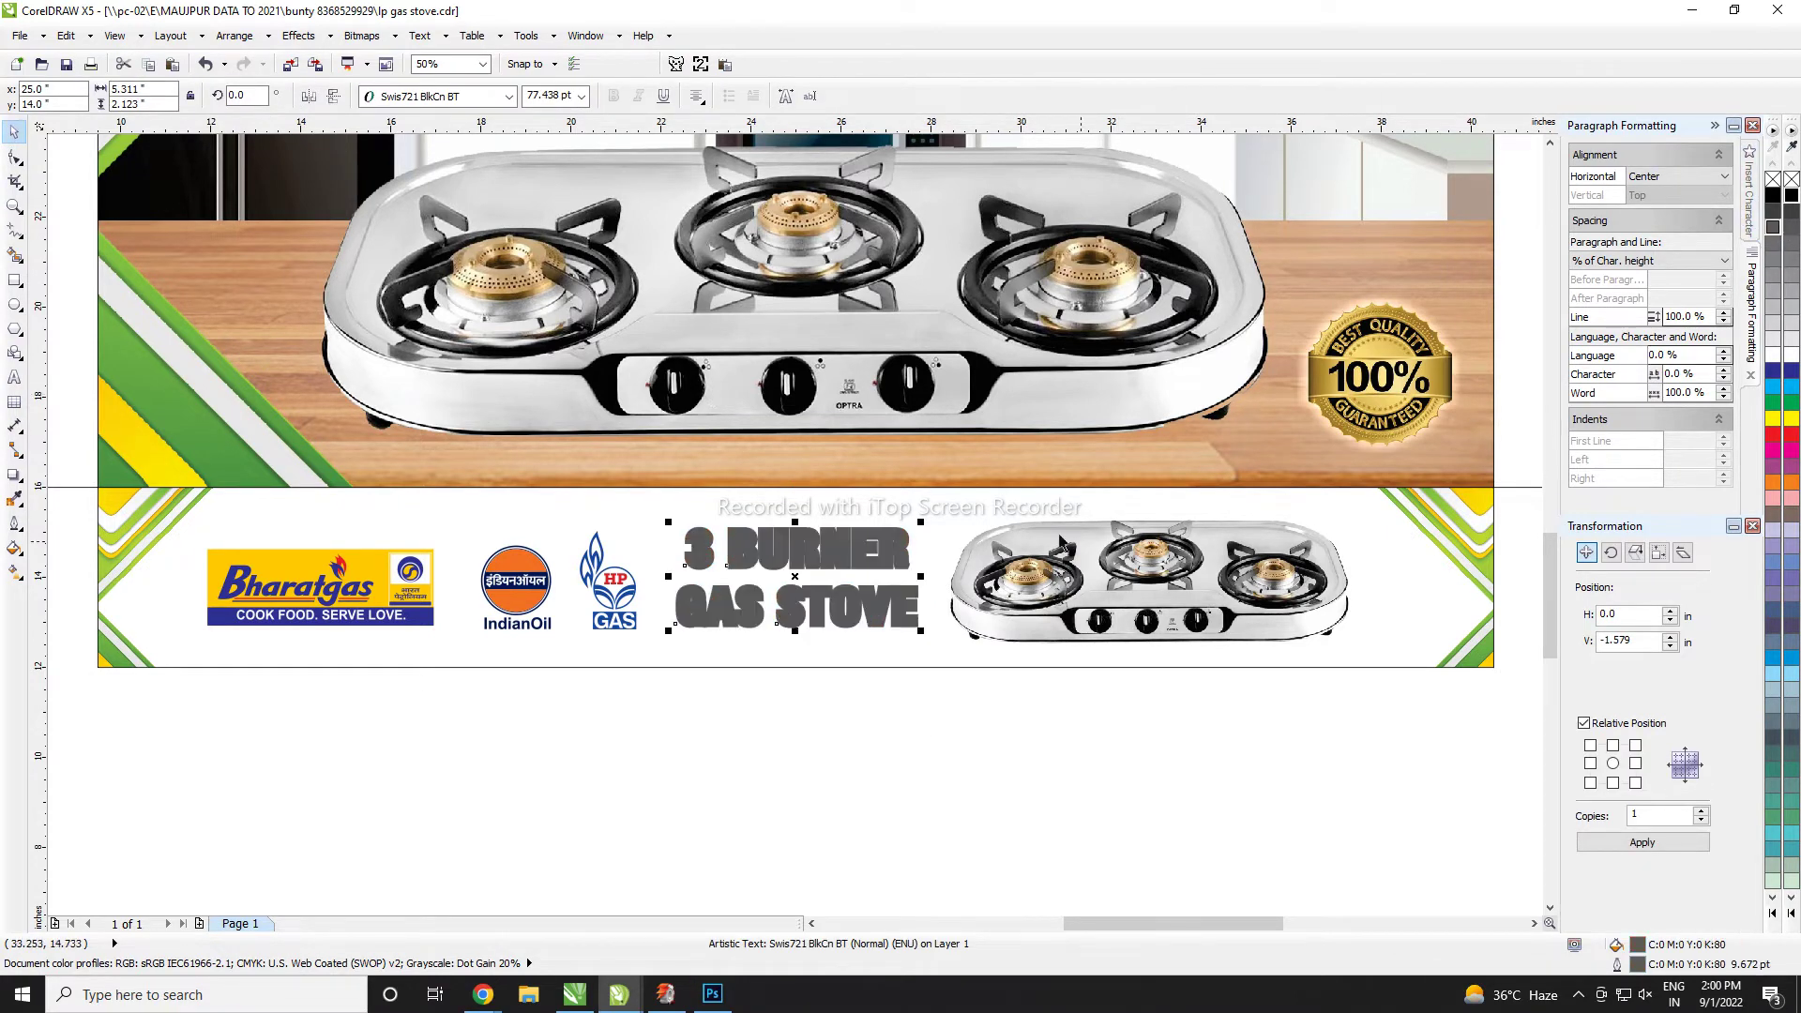
scroll(1050, 531, up, 1)
key(Right)
key(Right)
key(Down)
key(Down)
key(Down)
key(Right)
key(Right)
key(Down)
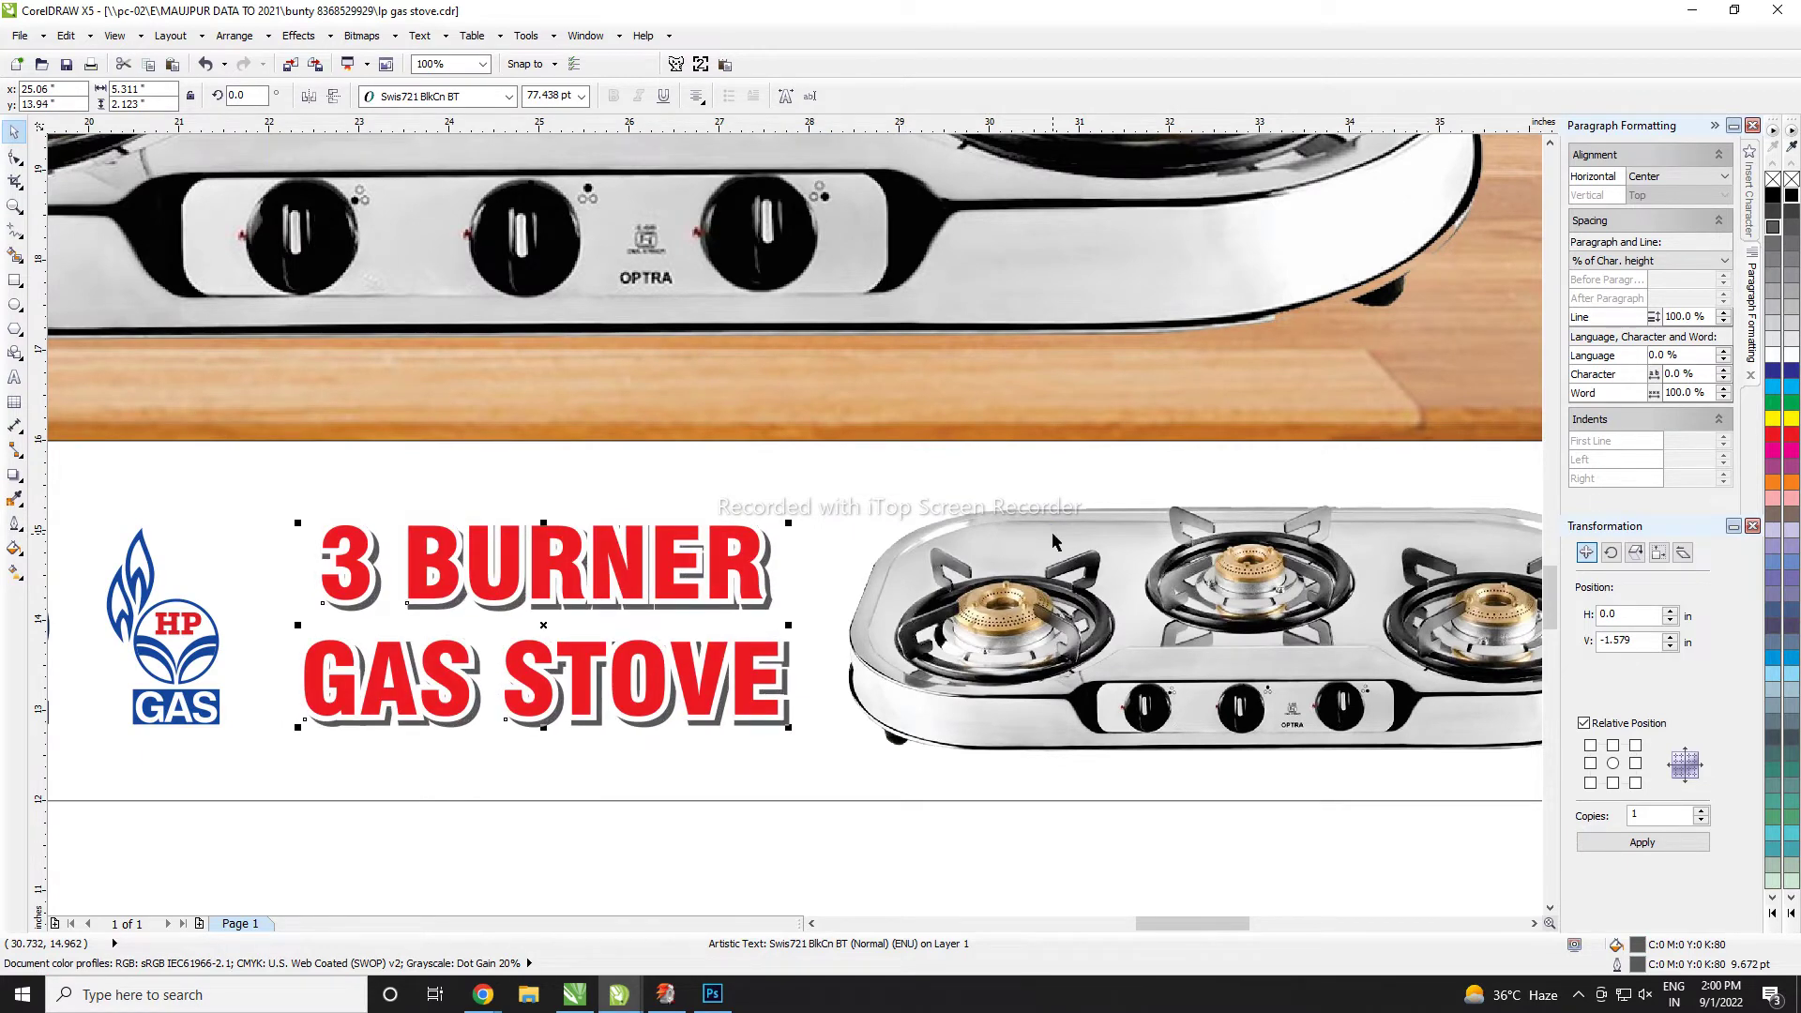
scroll(1051, 531, down, 2)
click(981, 723)
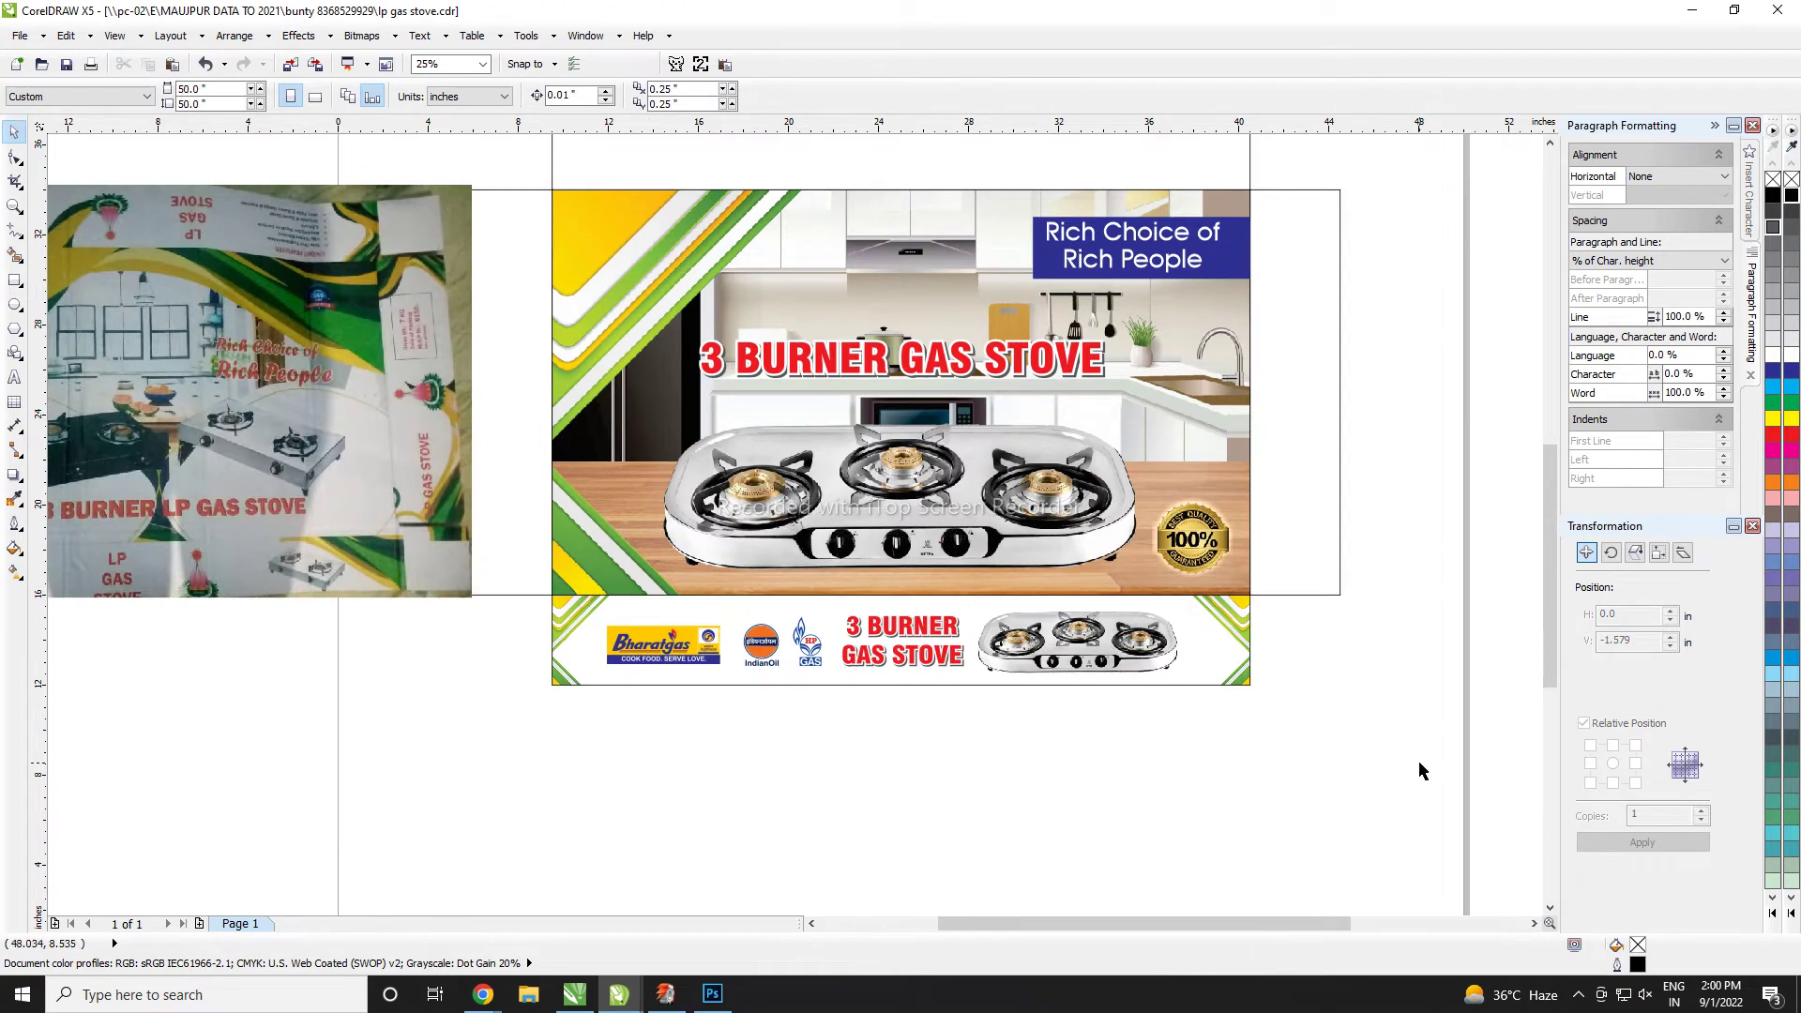
- Move the gold 100% badge up beside the blue banner and enlarge it slightly
scroll(1418, 759, down, 1)
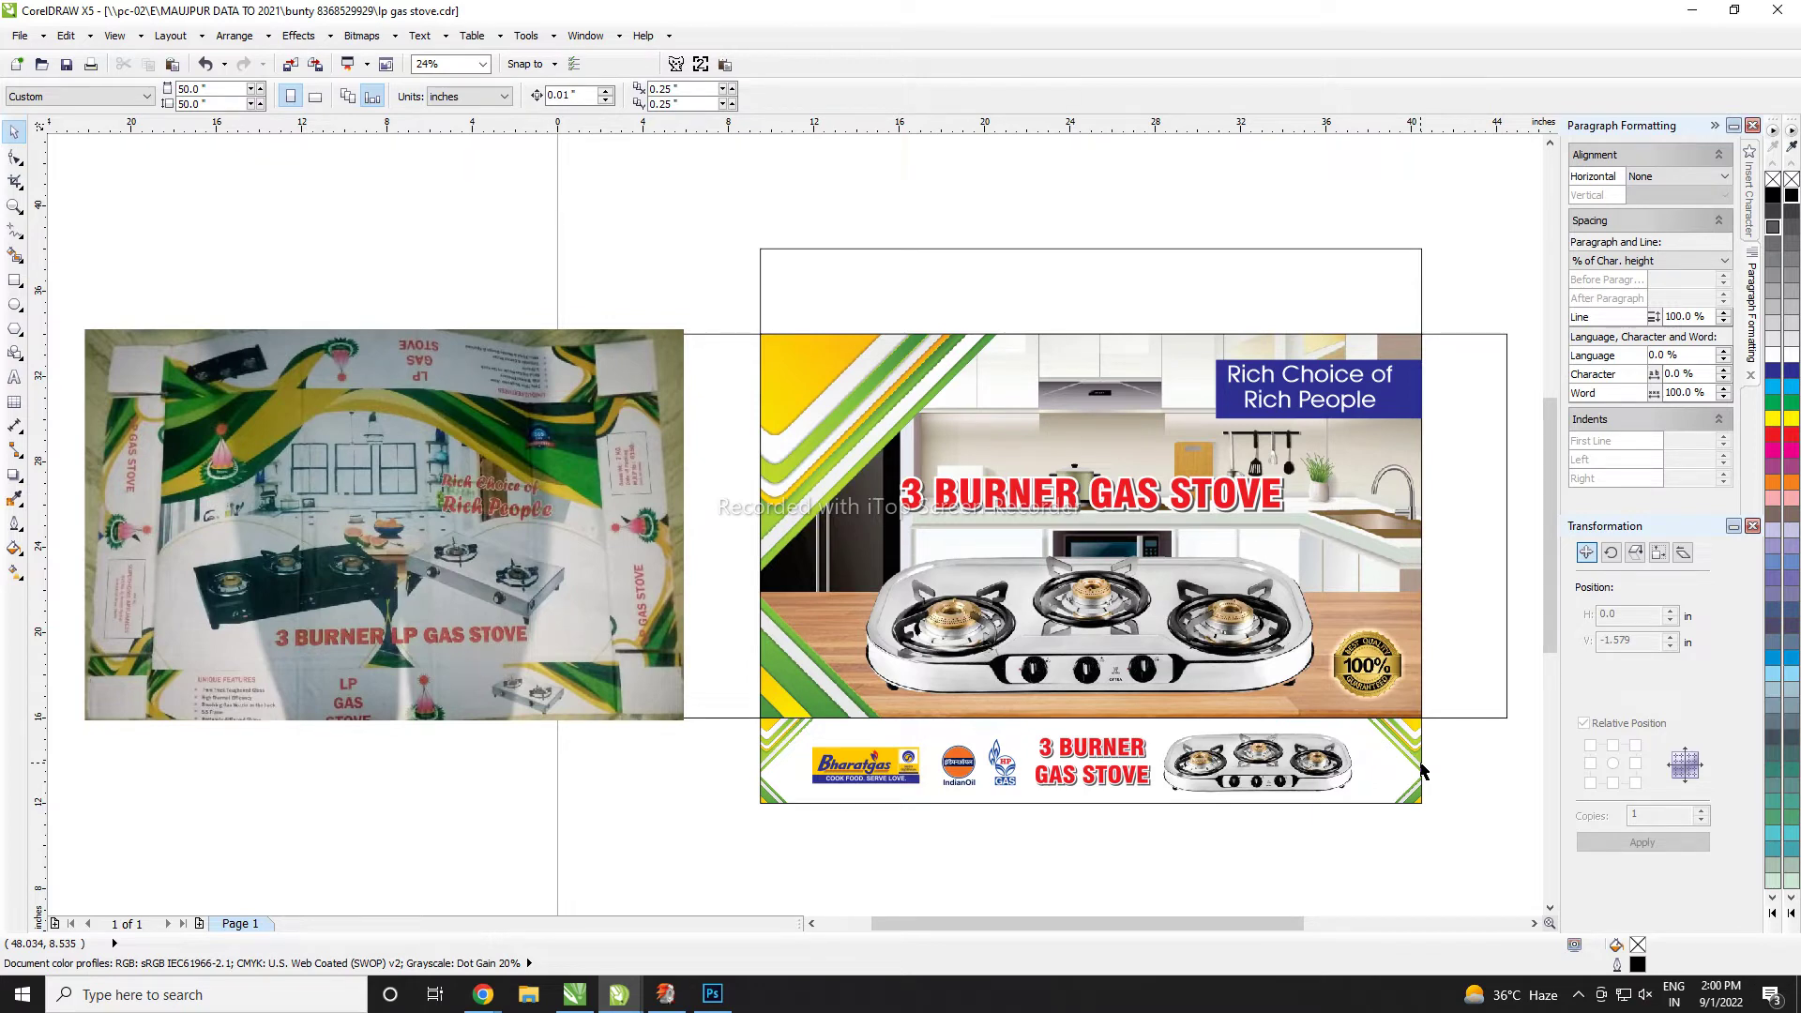
drag(1368, 668, 1368, 465)
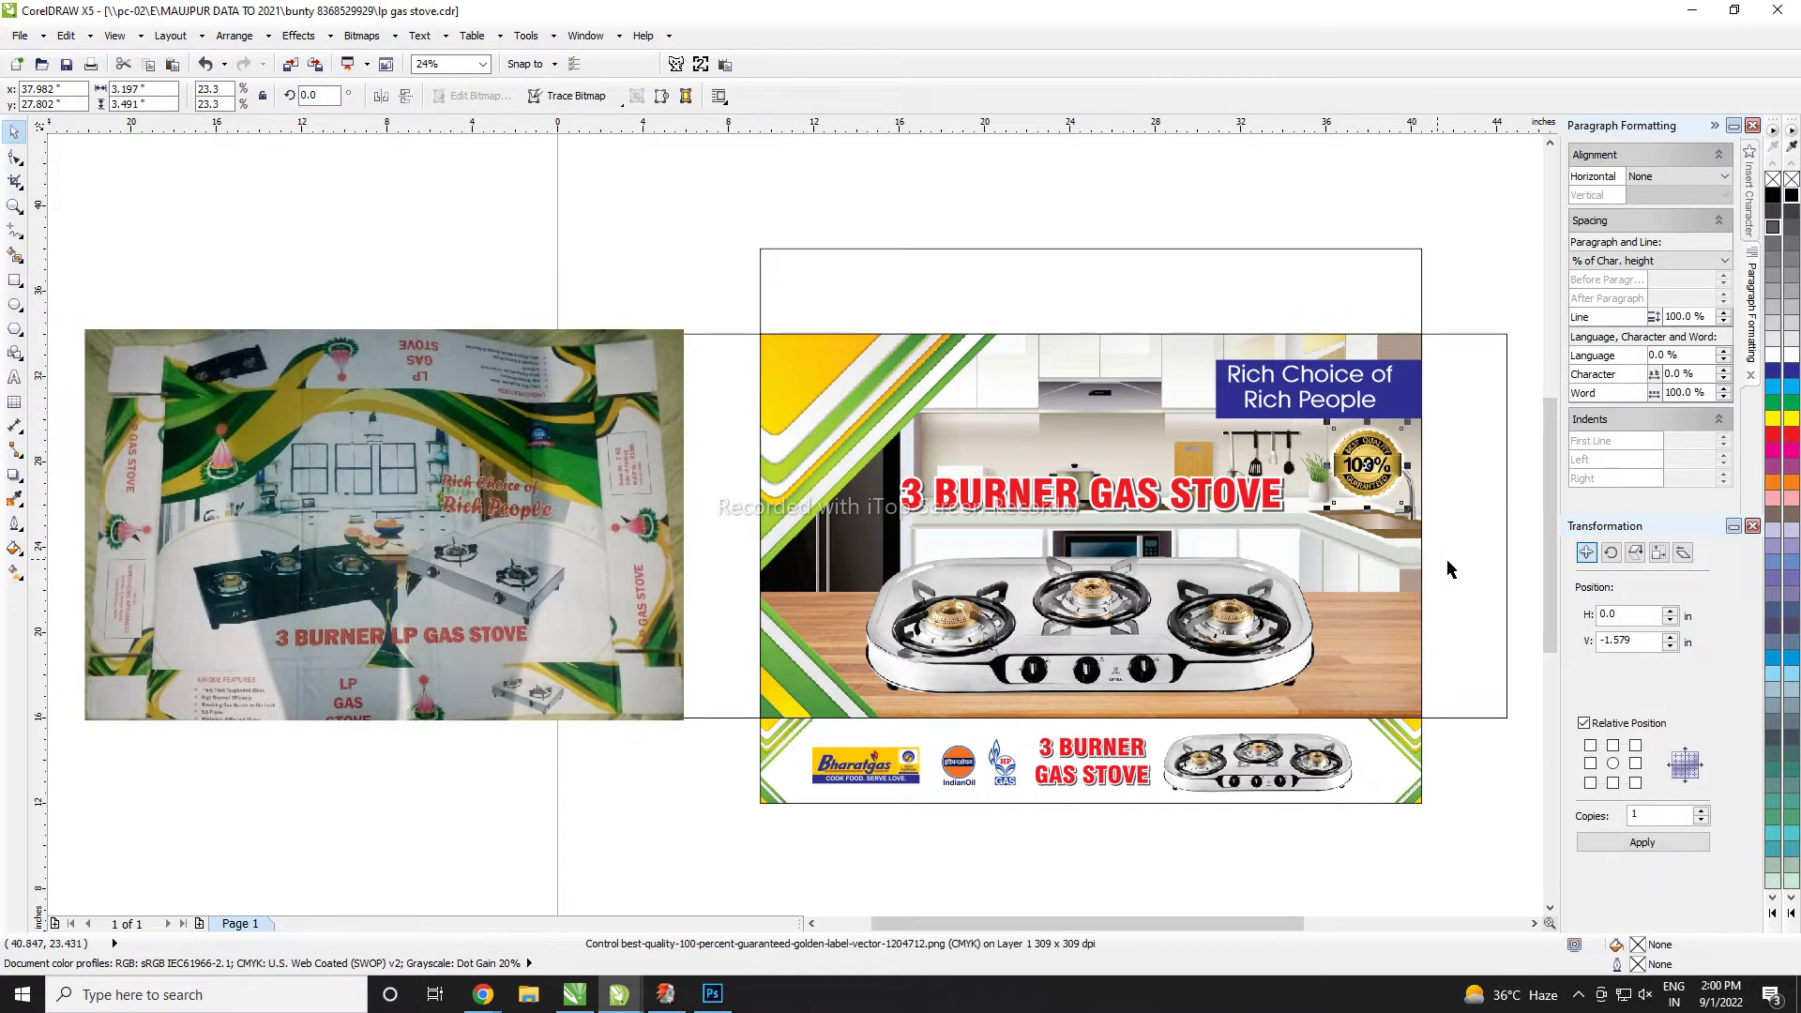
drag(1399, 481, 1399, 491)
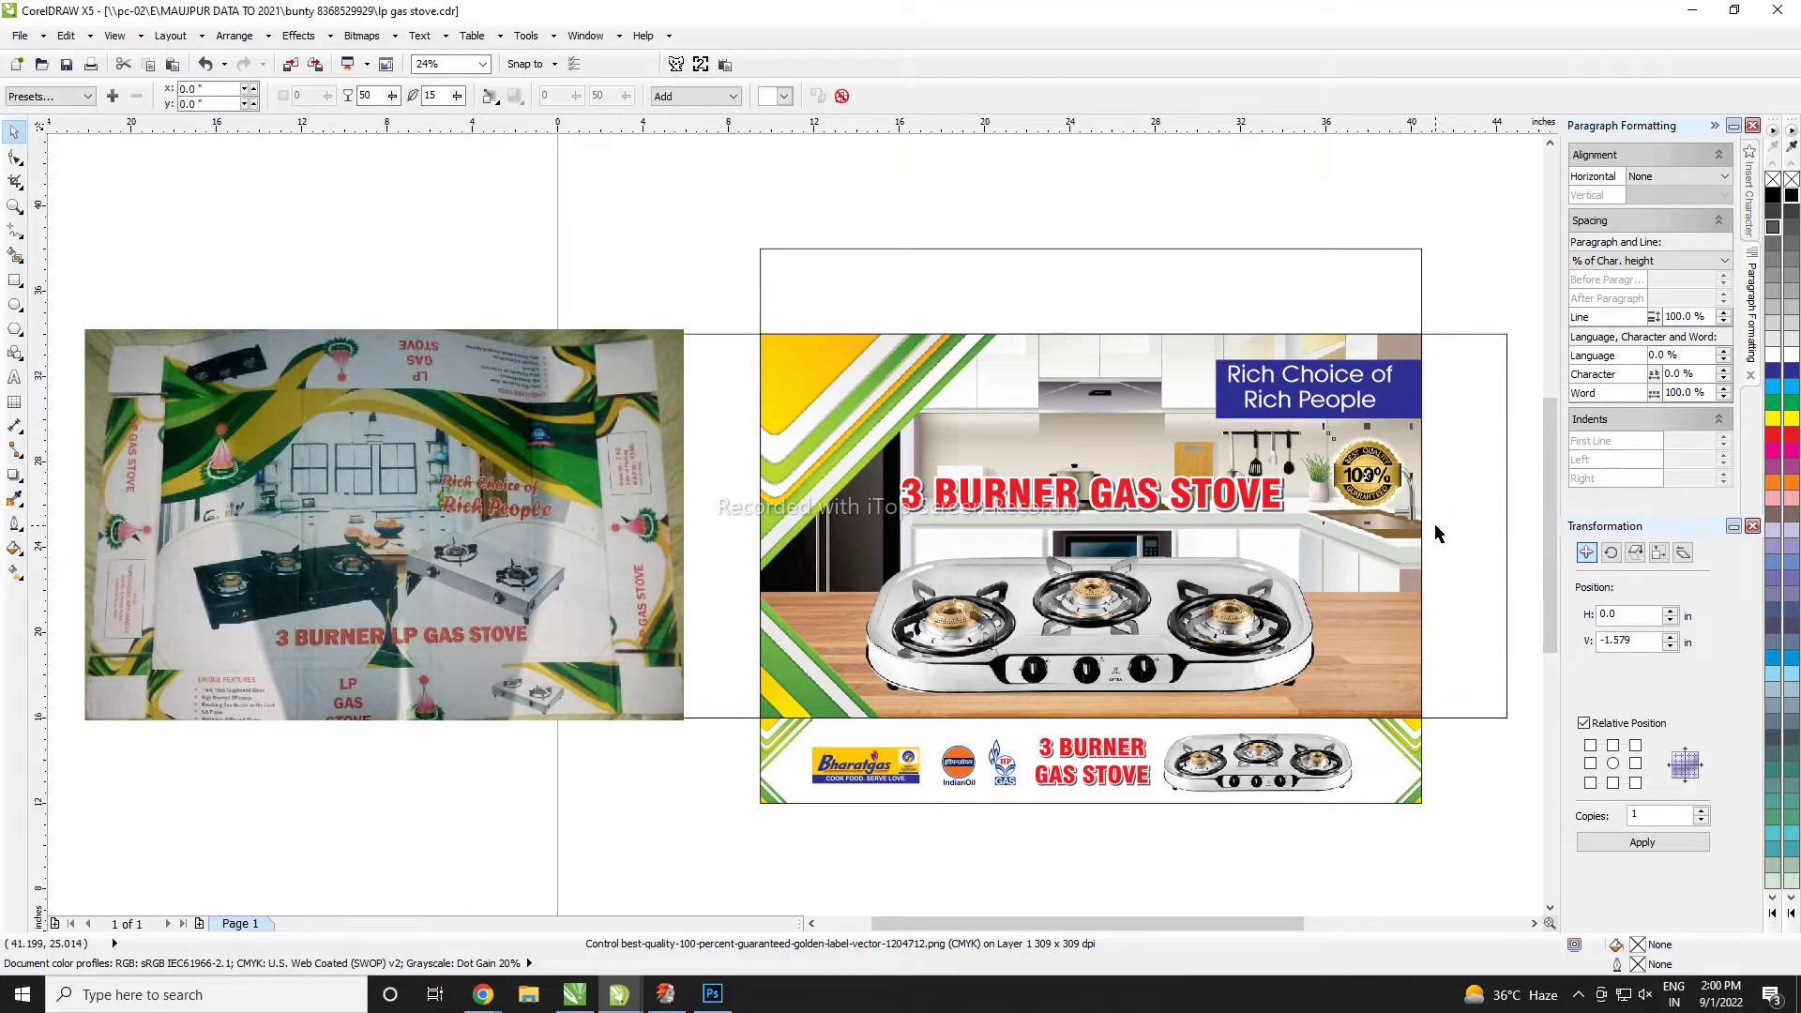
scroll(1398, 492, up, 2)
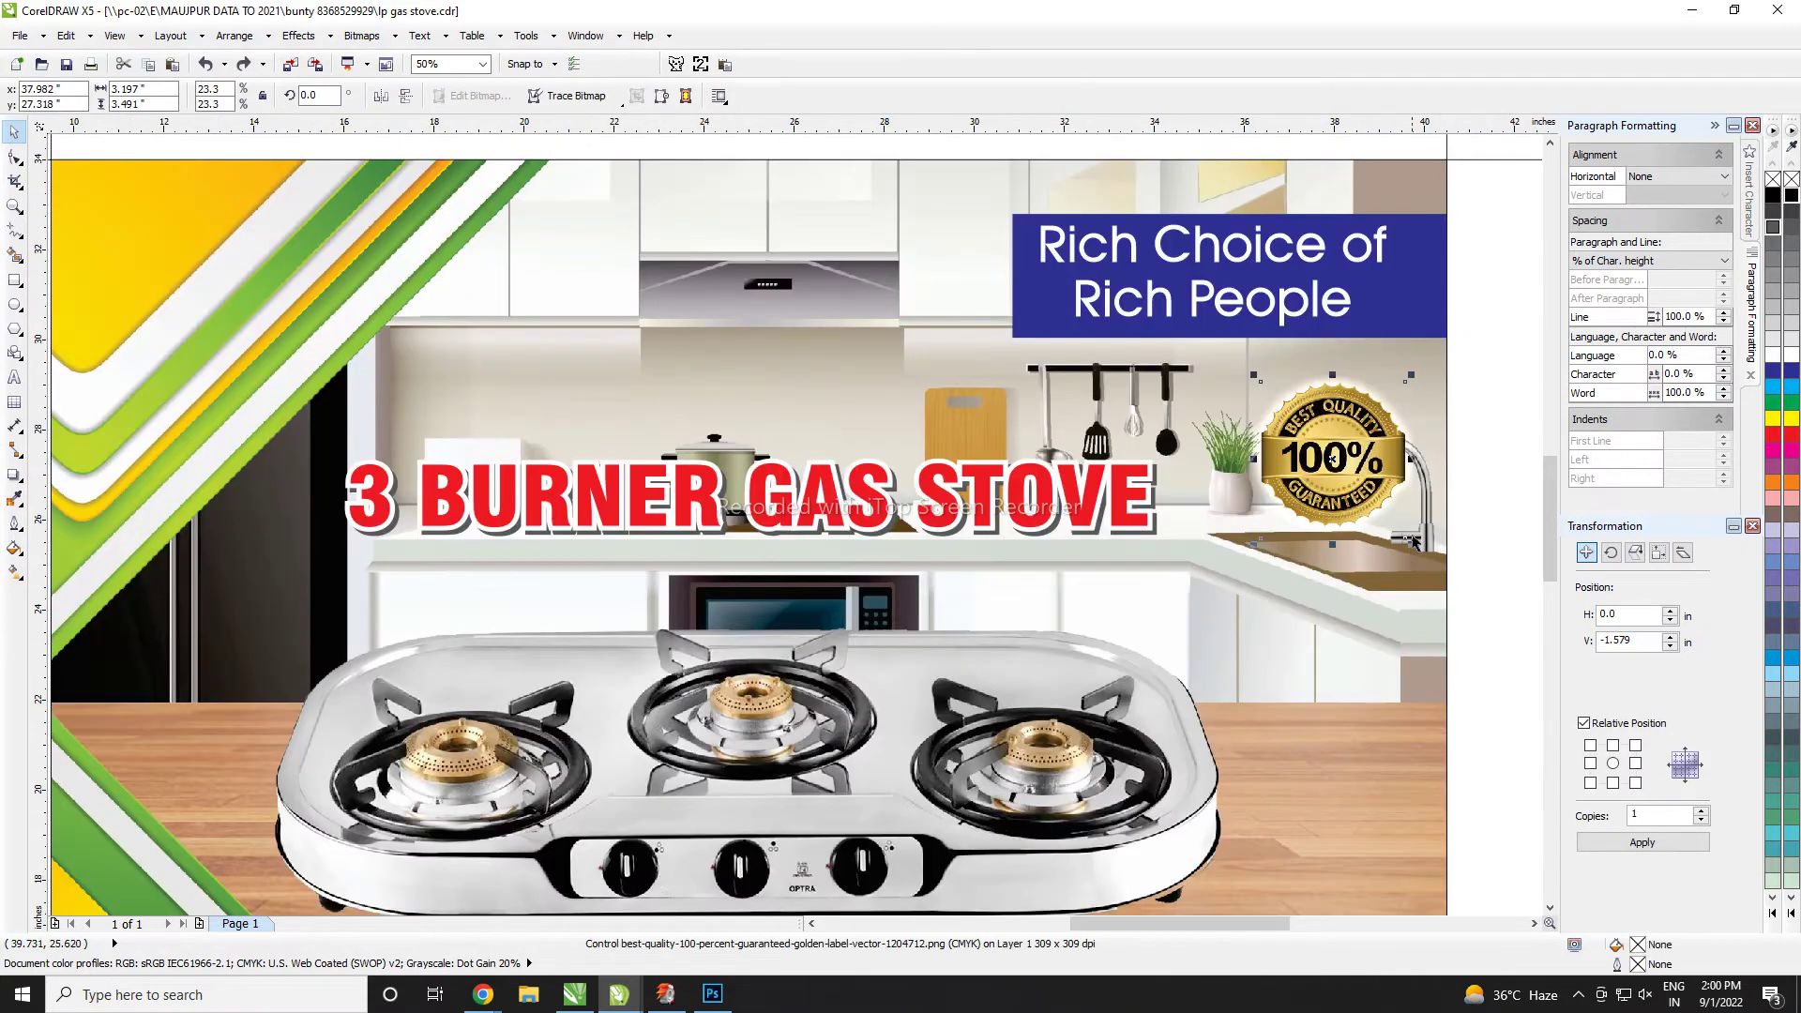
drag(1412, 542, 1362, 550)
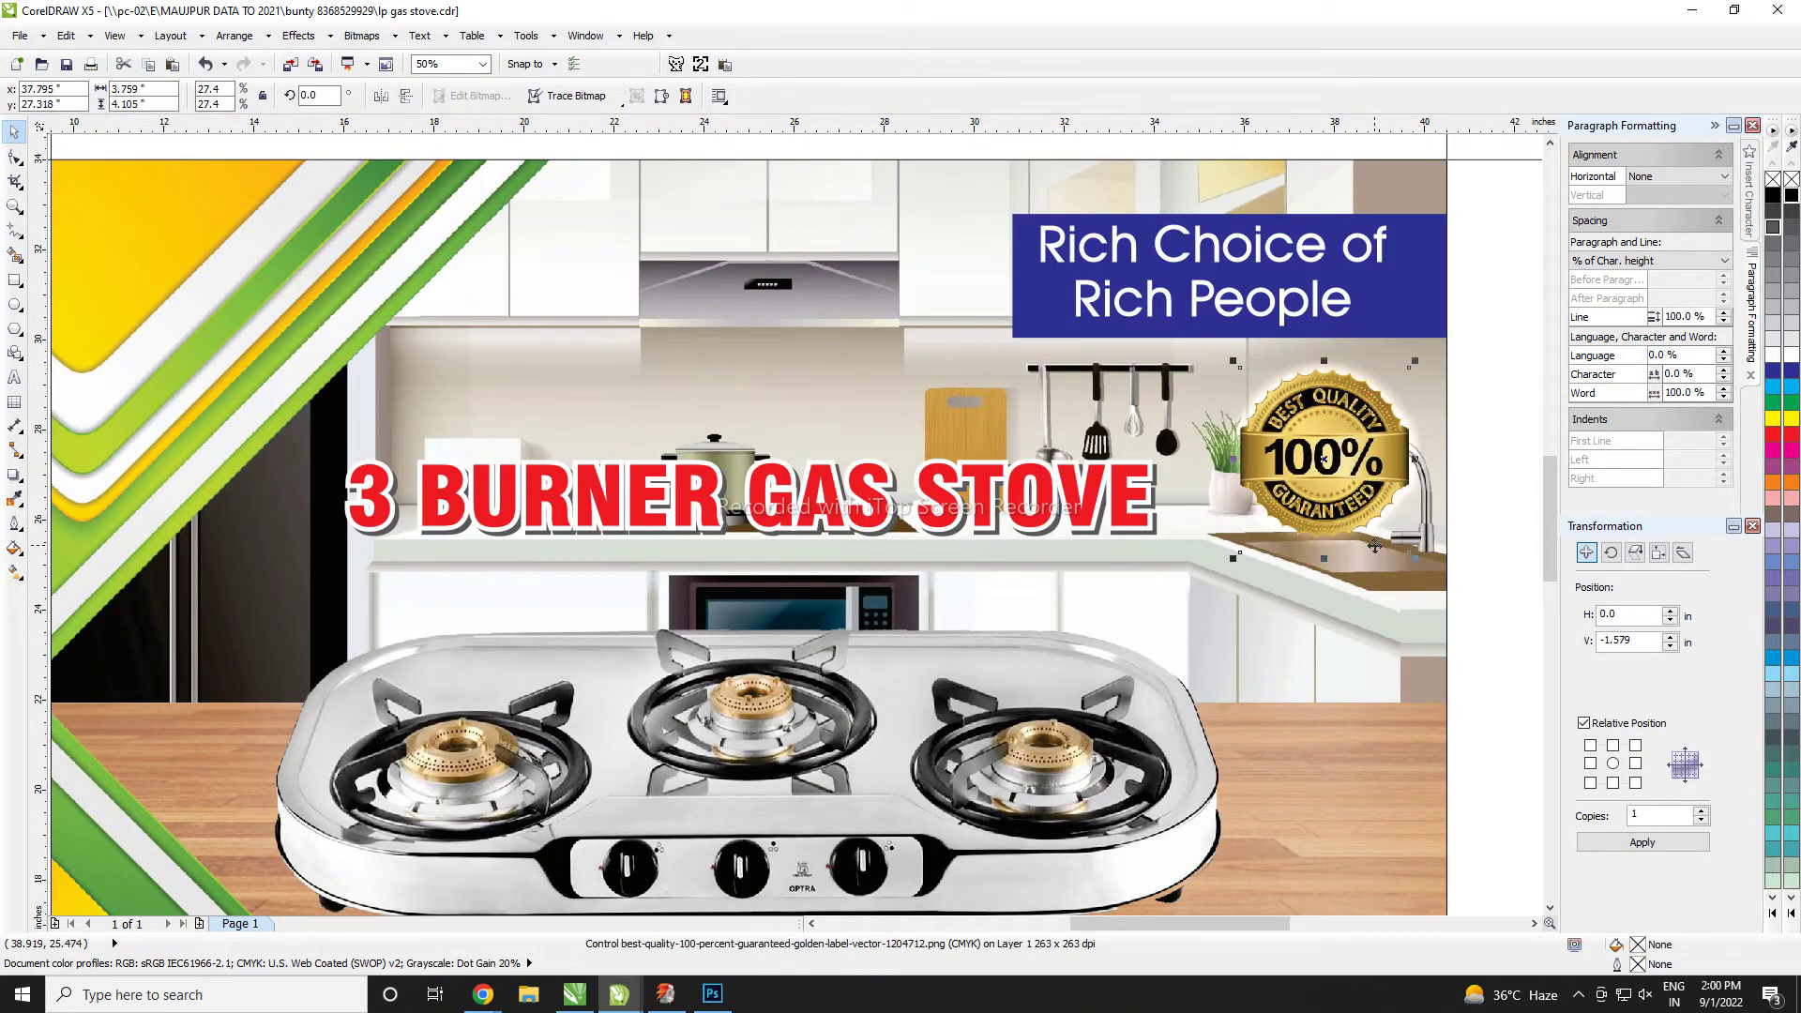
scroll(1397, 496, down, 2)
click(1439, 627)
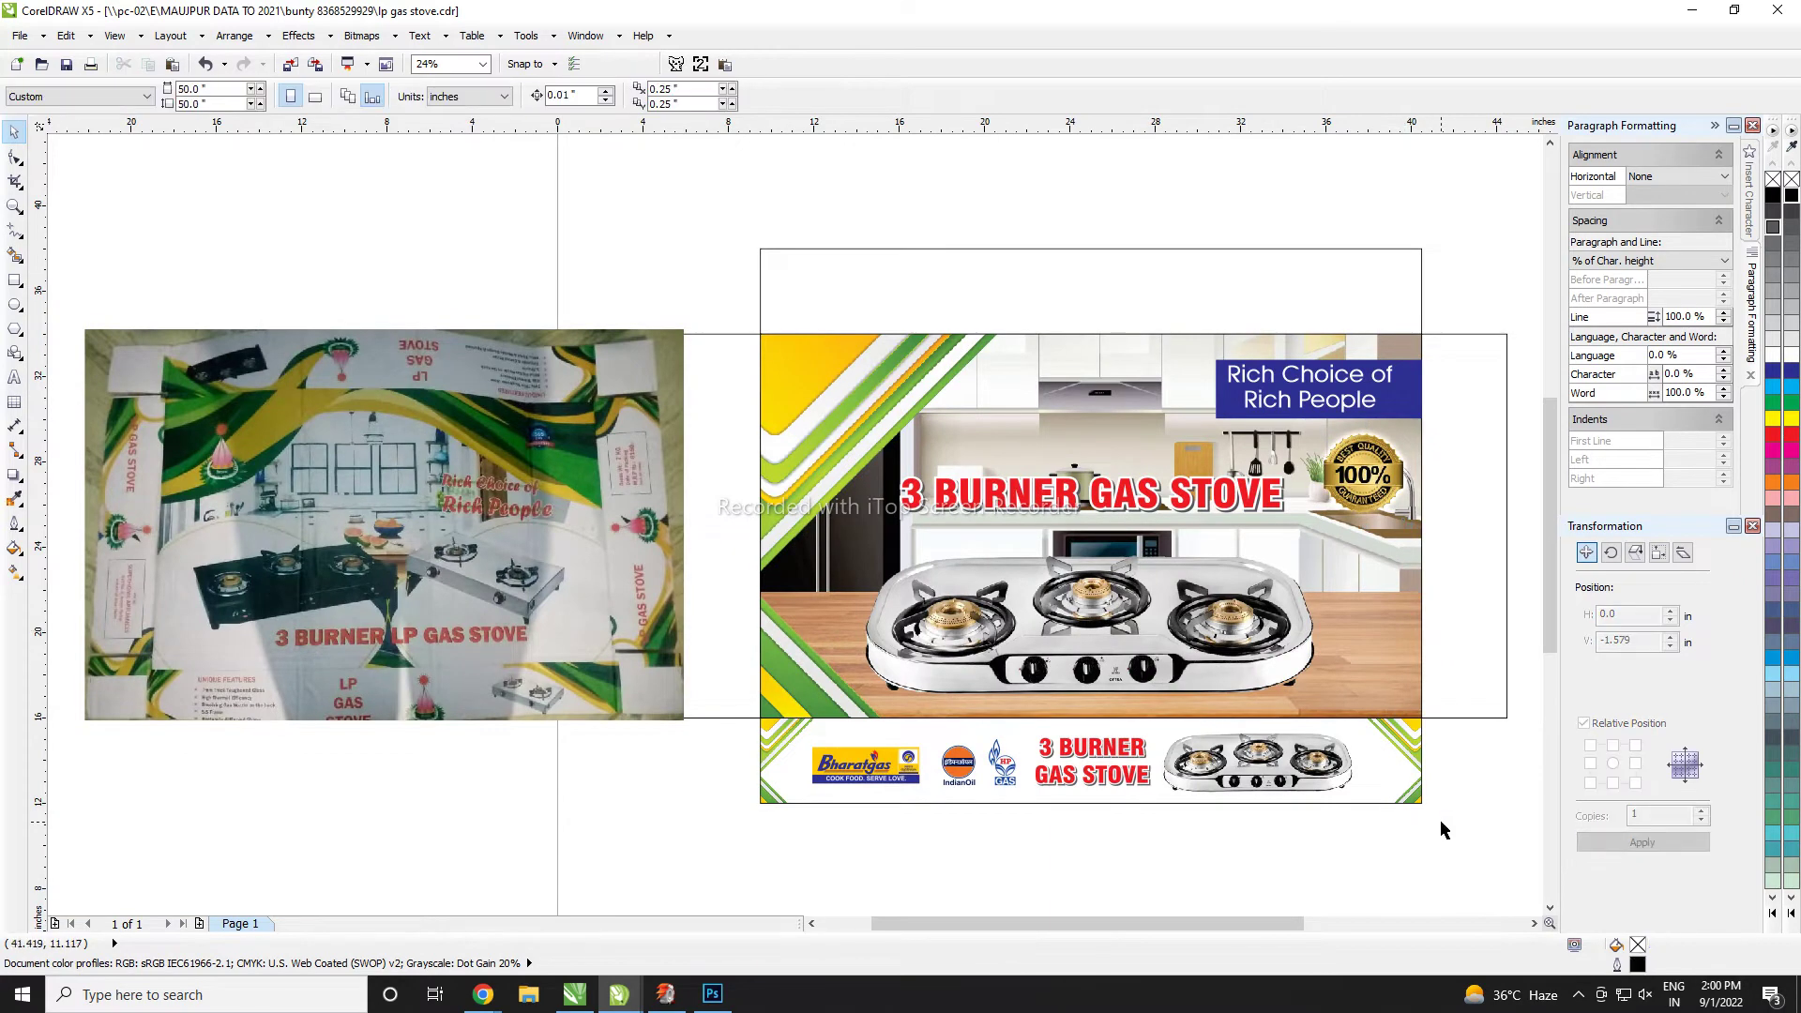
drag(1441, 822, 723, 692)
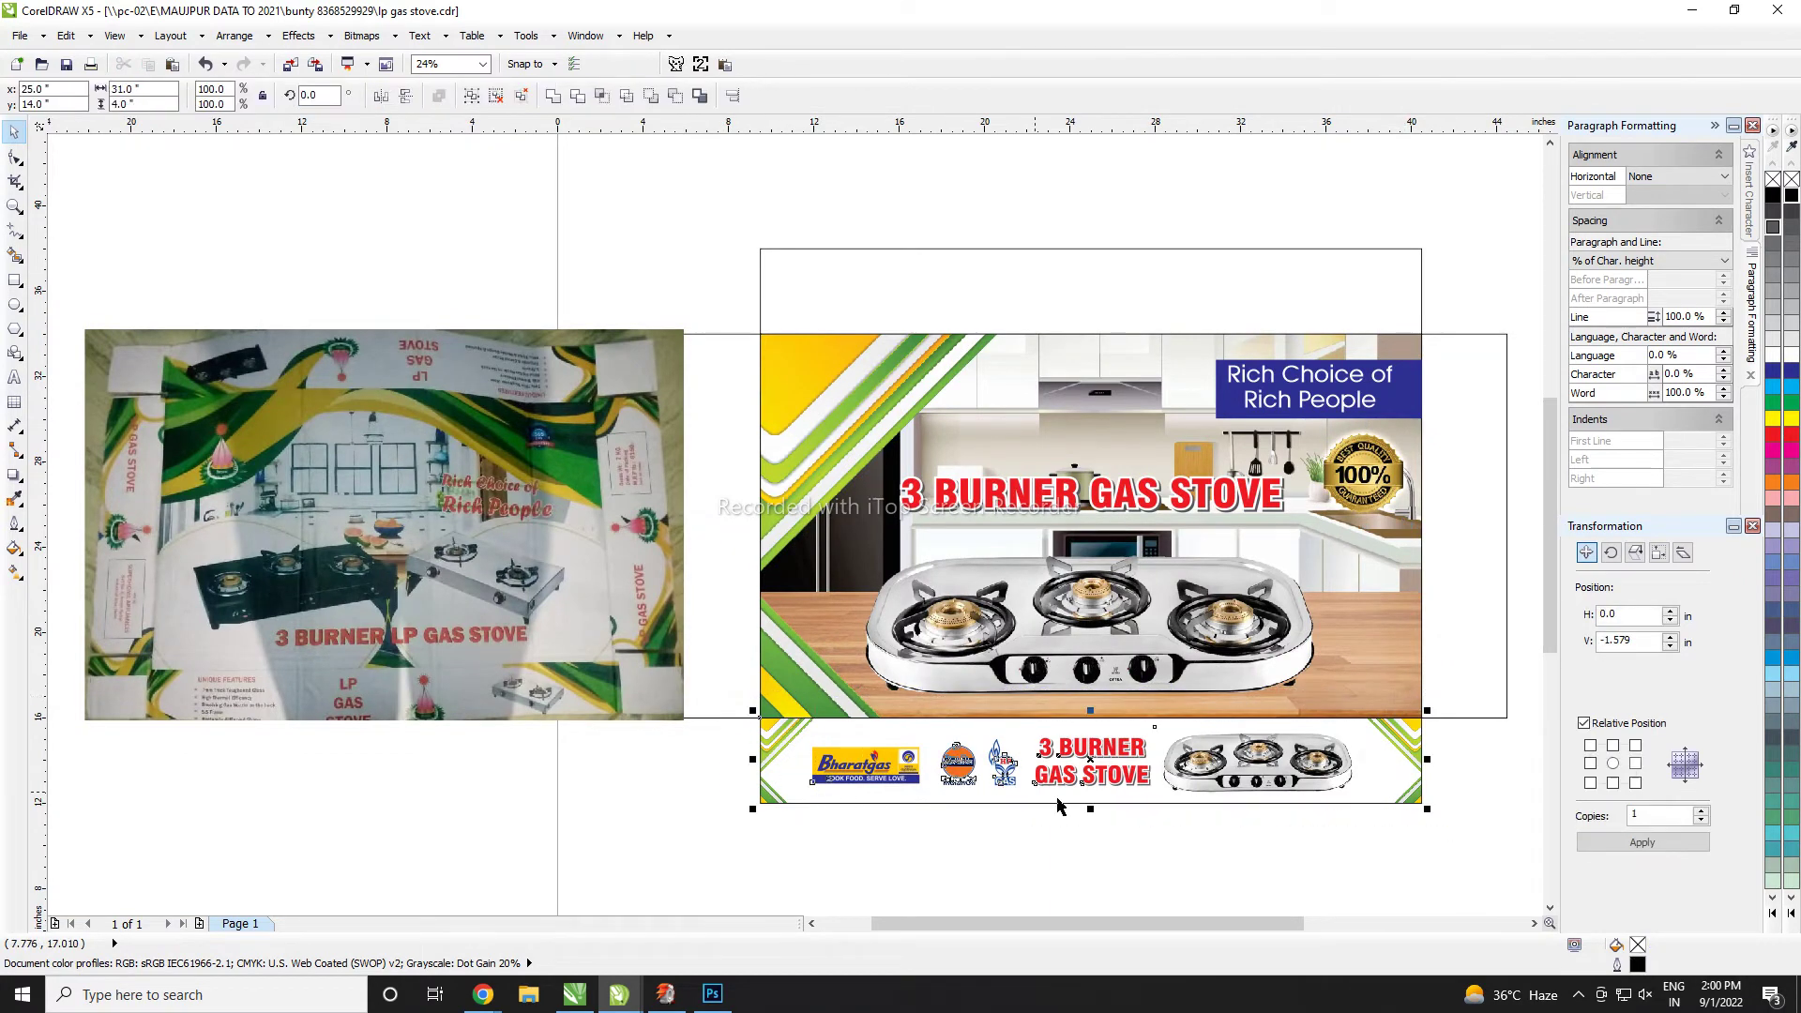
- Group the bottom strip's objects and shift the empty top rectangle left over the photo
key(ctrl+g)
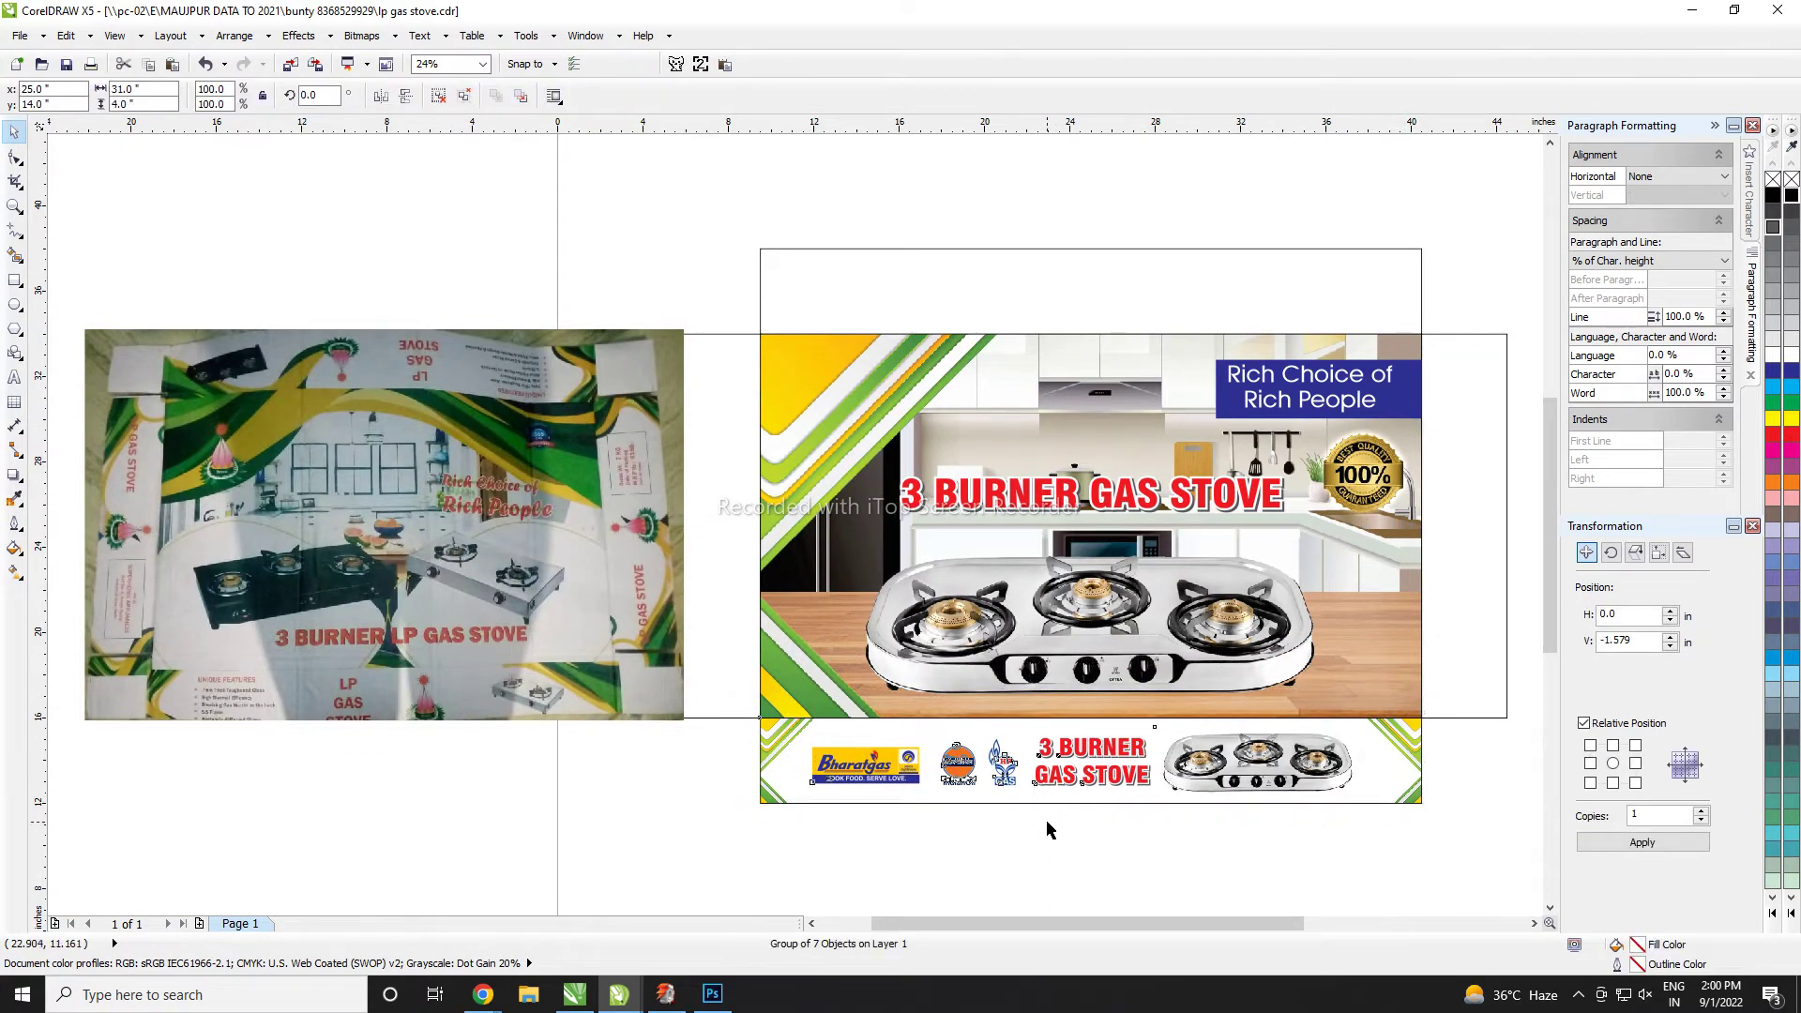
click(1049, 829)
click(963, 251)
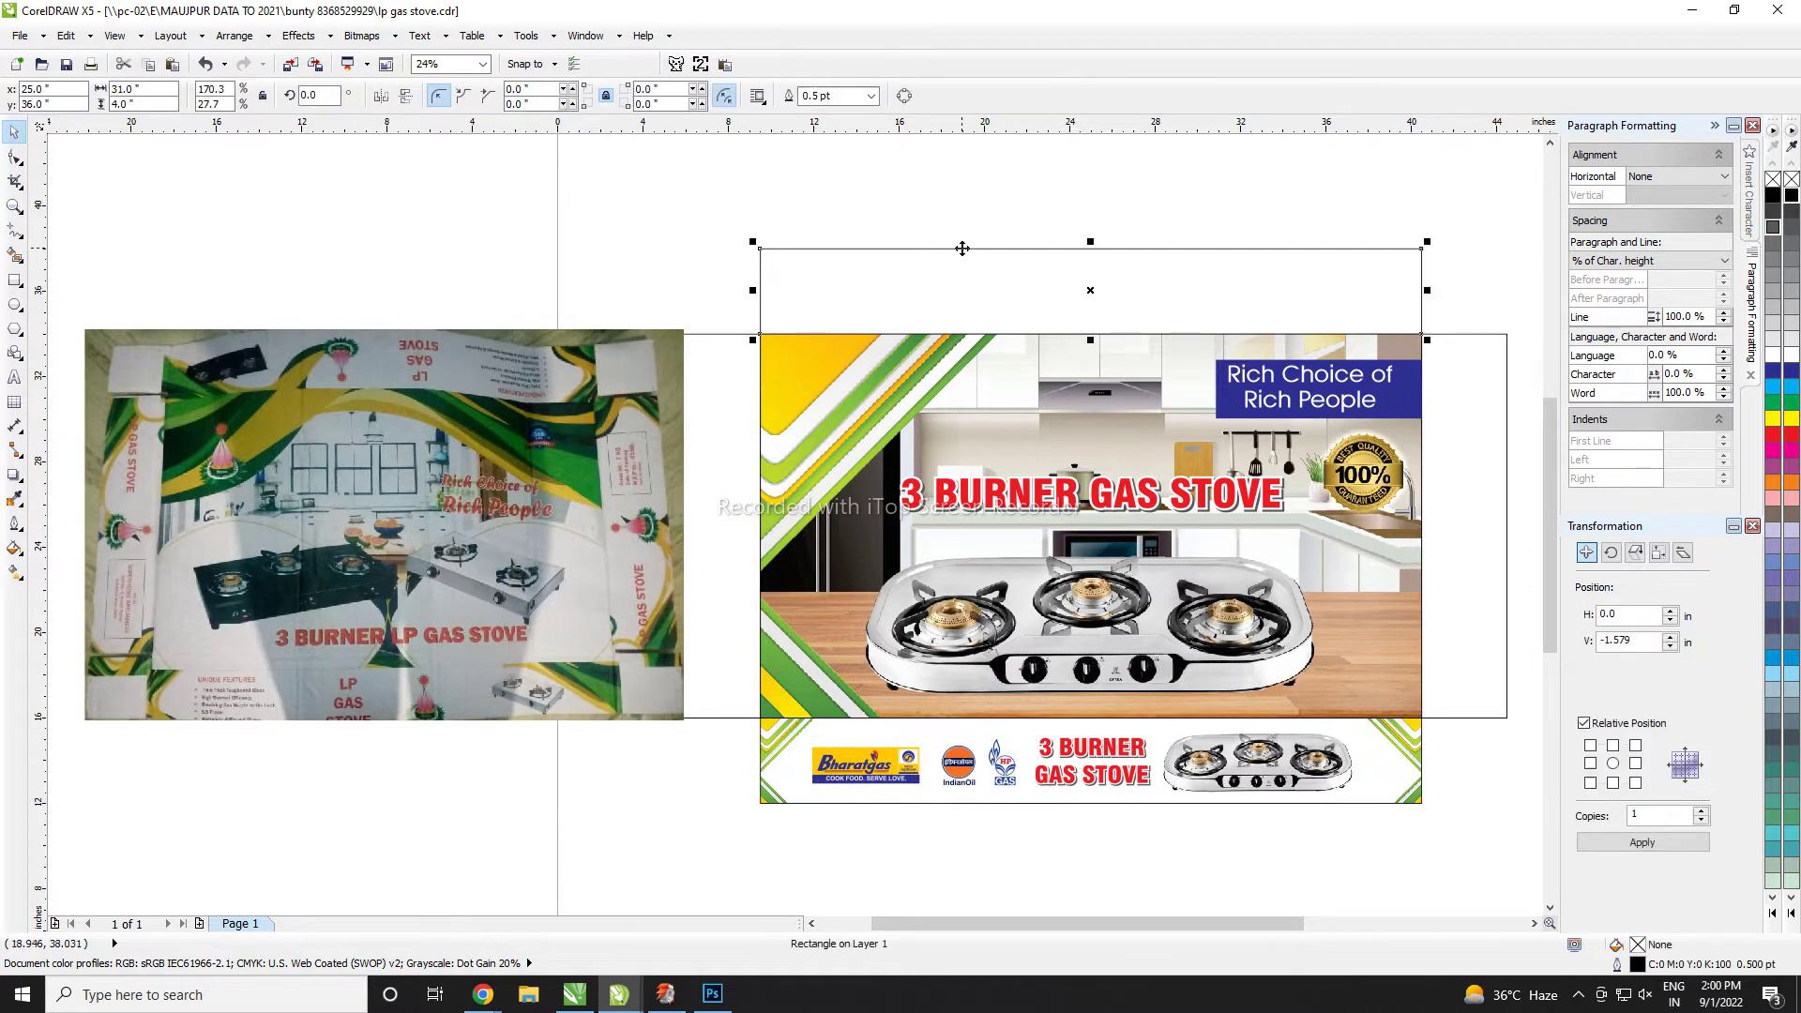
scroll(964, 250, down, 1)
drag(960, 248, 704, 246)
- Rotate the strip group 180° and top-align it with the empty flap rectangle
click(1086, 526)
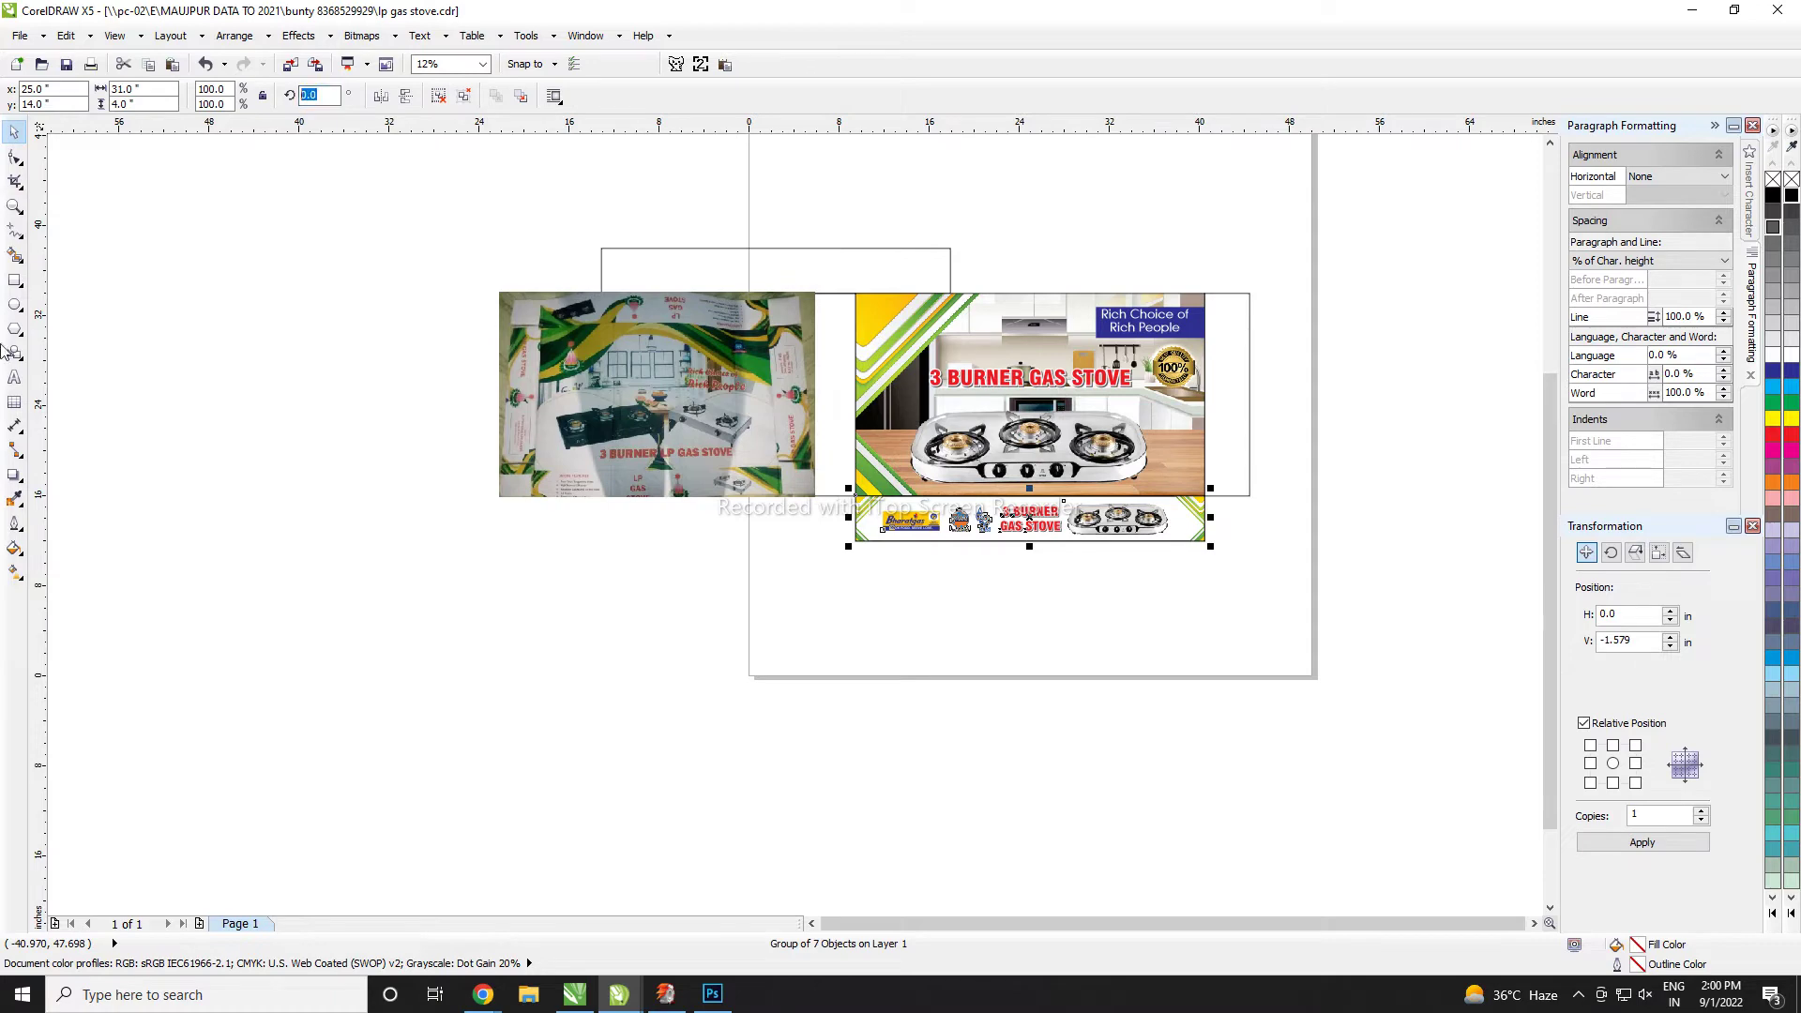
text(180)
key(Return)
scroll(756, 205, up, 1)
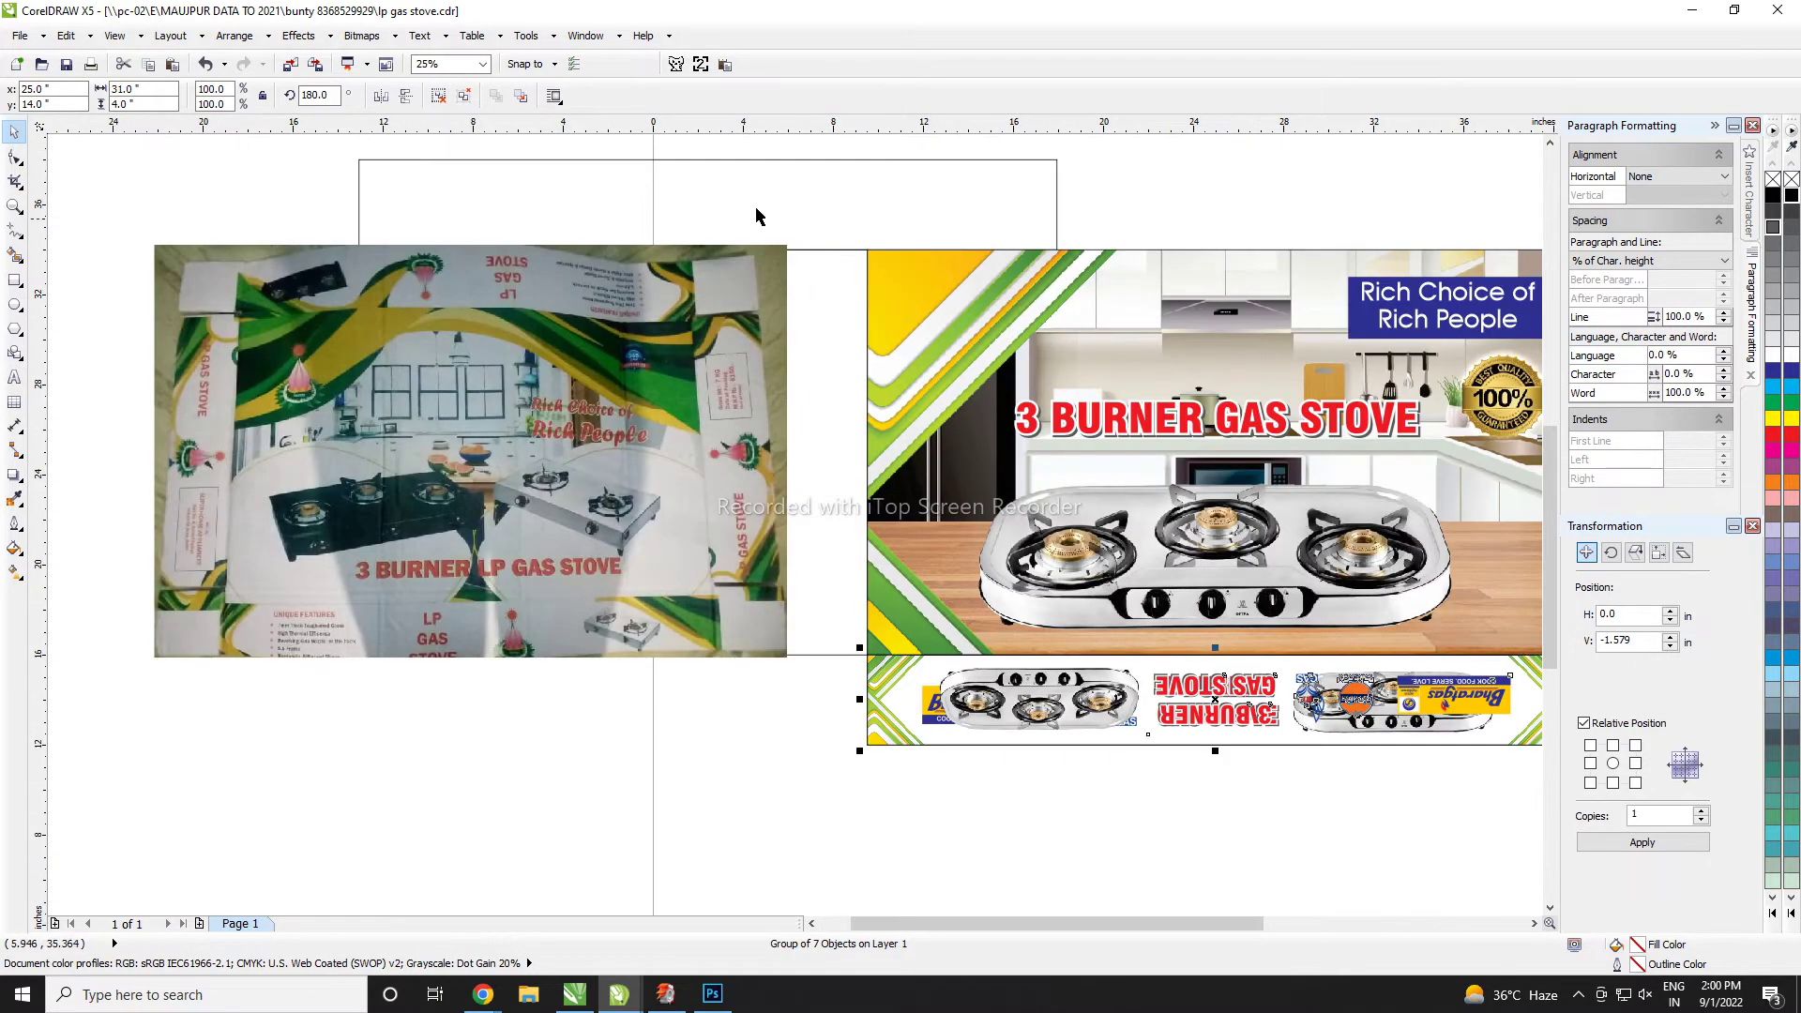
shift+click(760, 160)
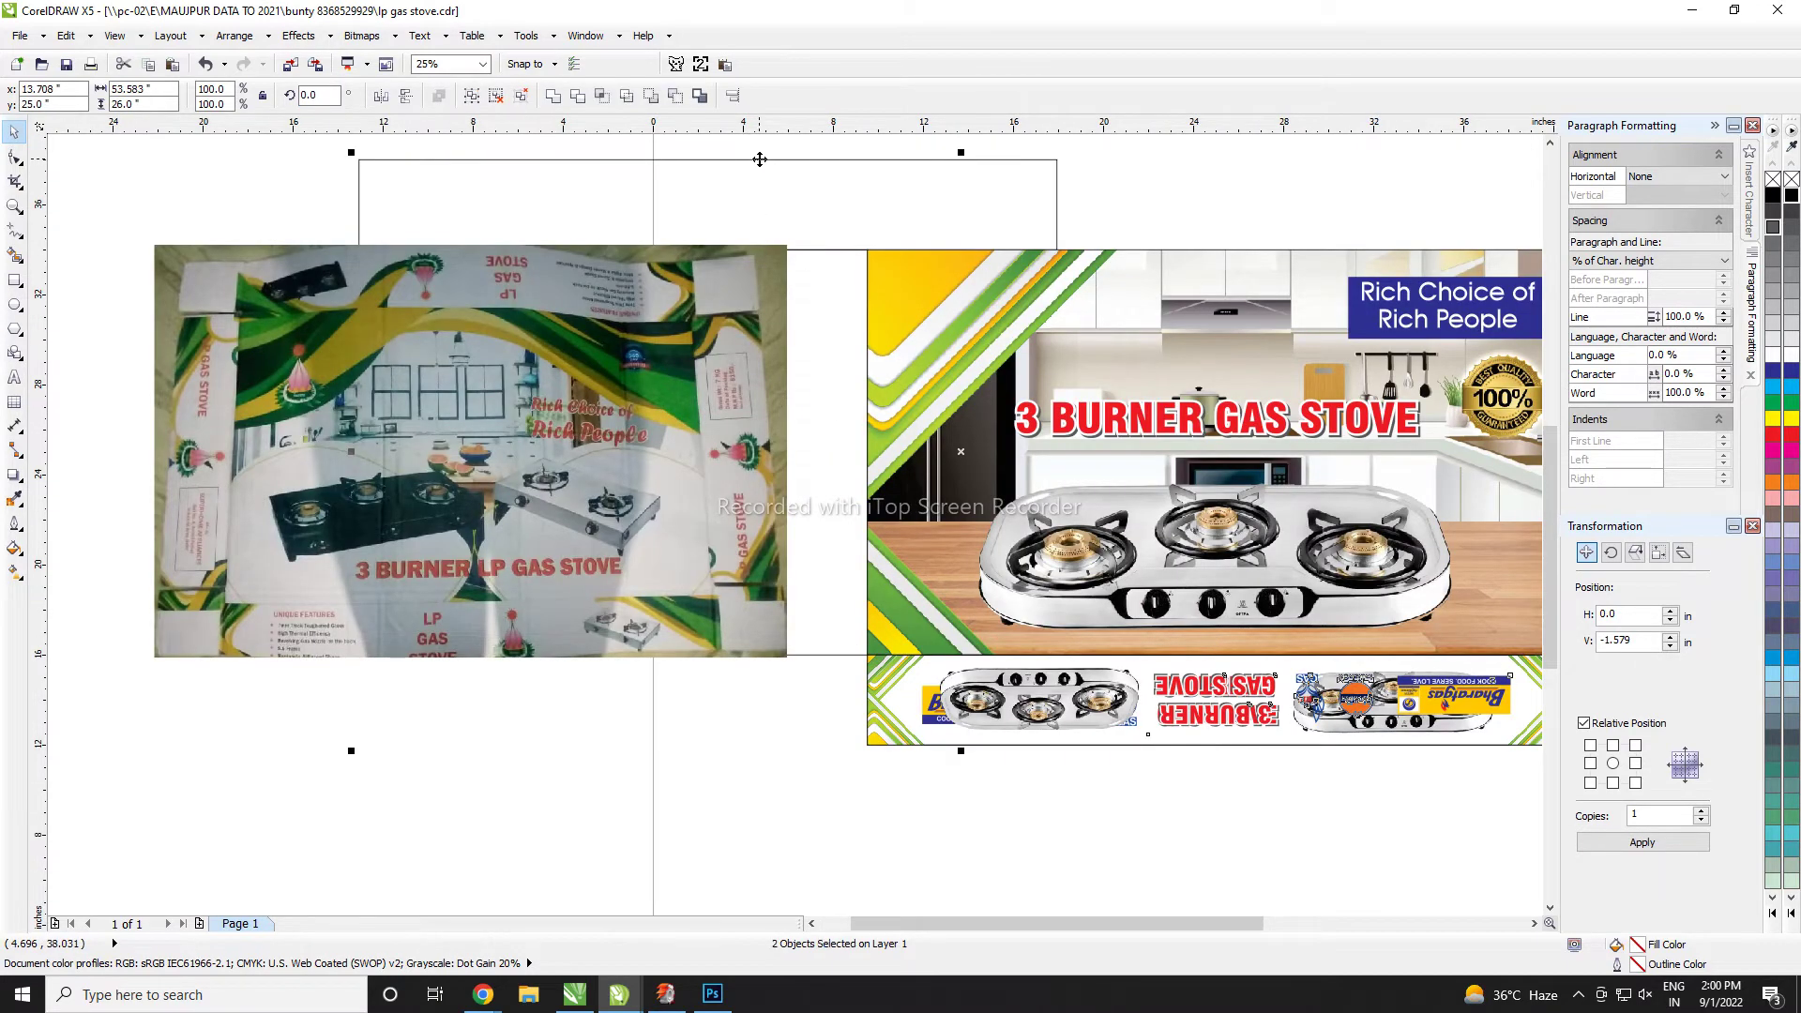
key(t)
scroll(758, 159, down, 1)
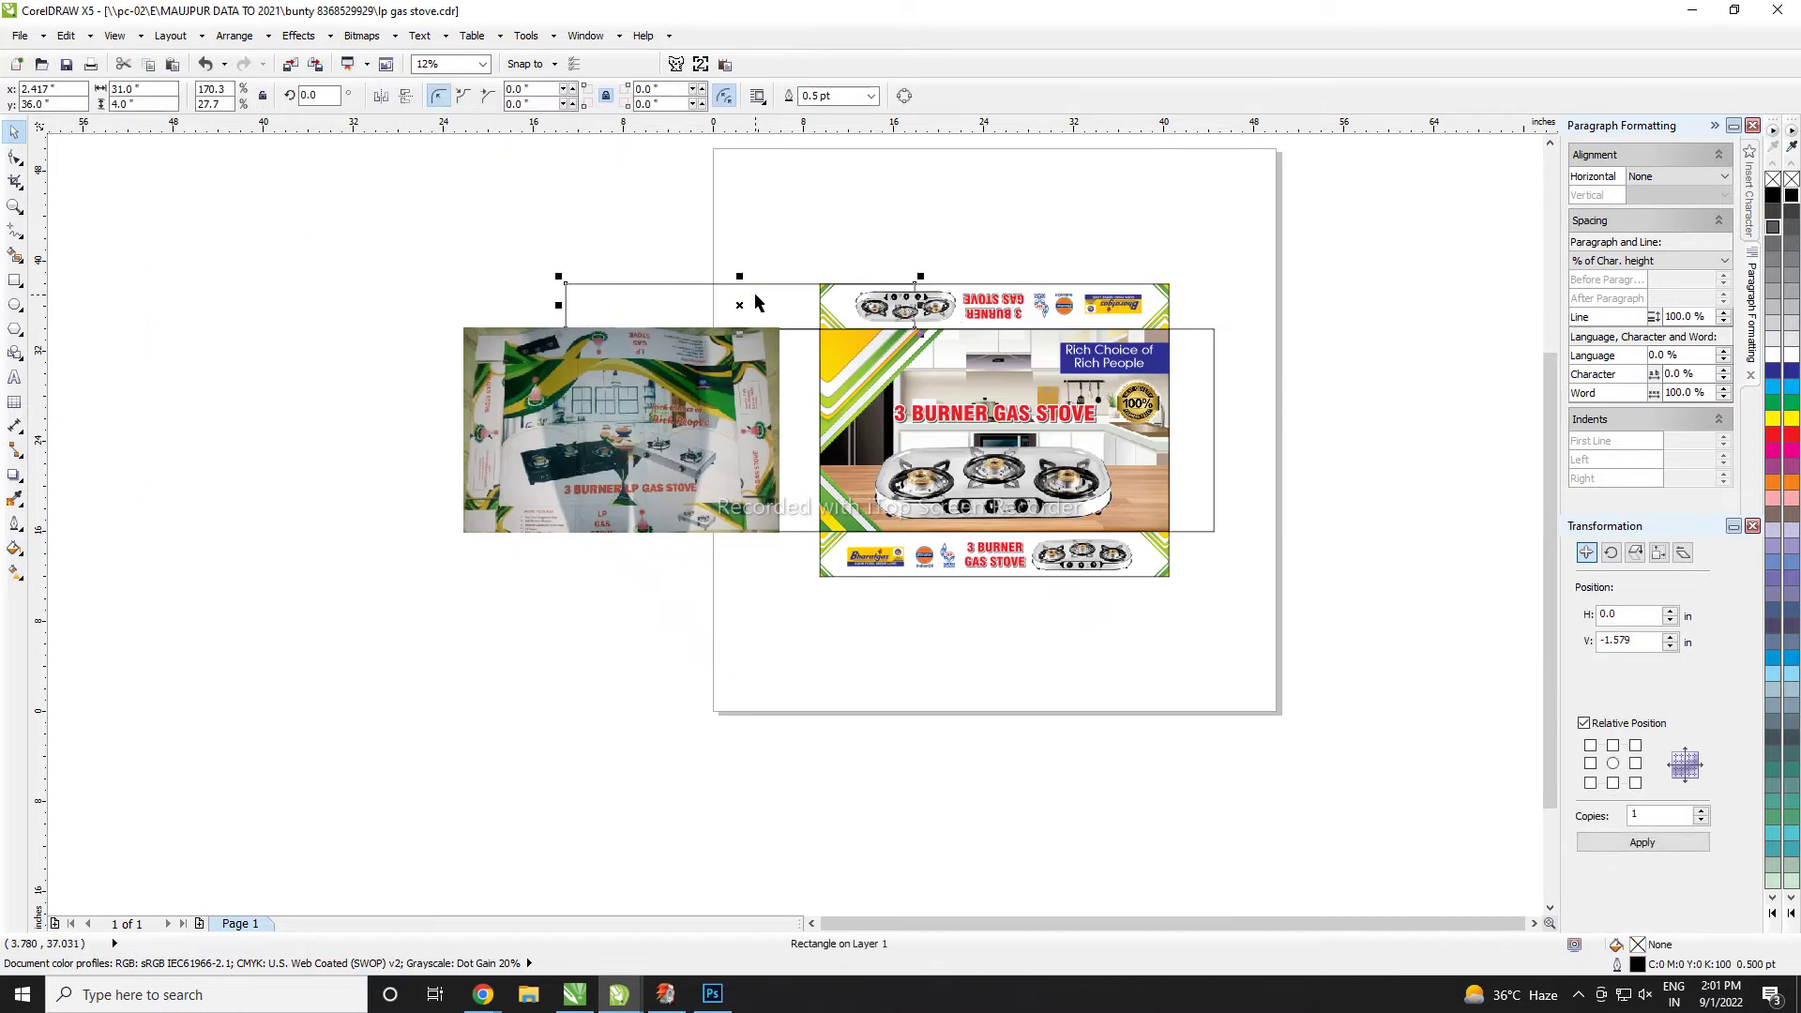
click(755, 295)
scroll(748, 322, up, 1)
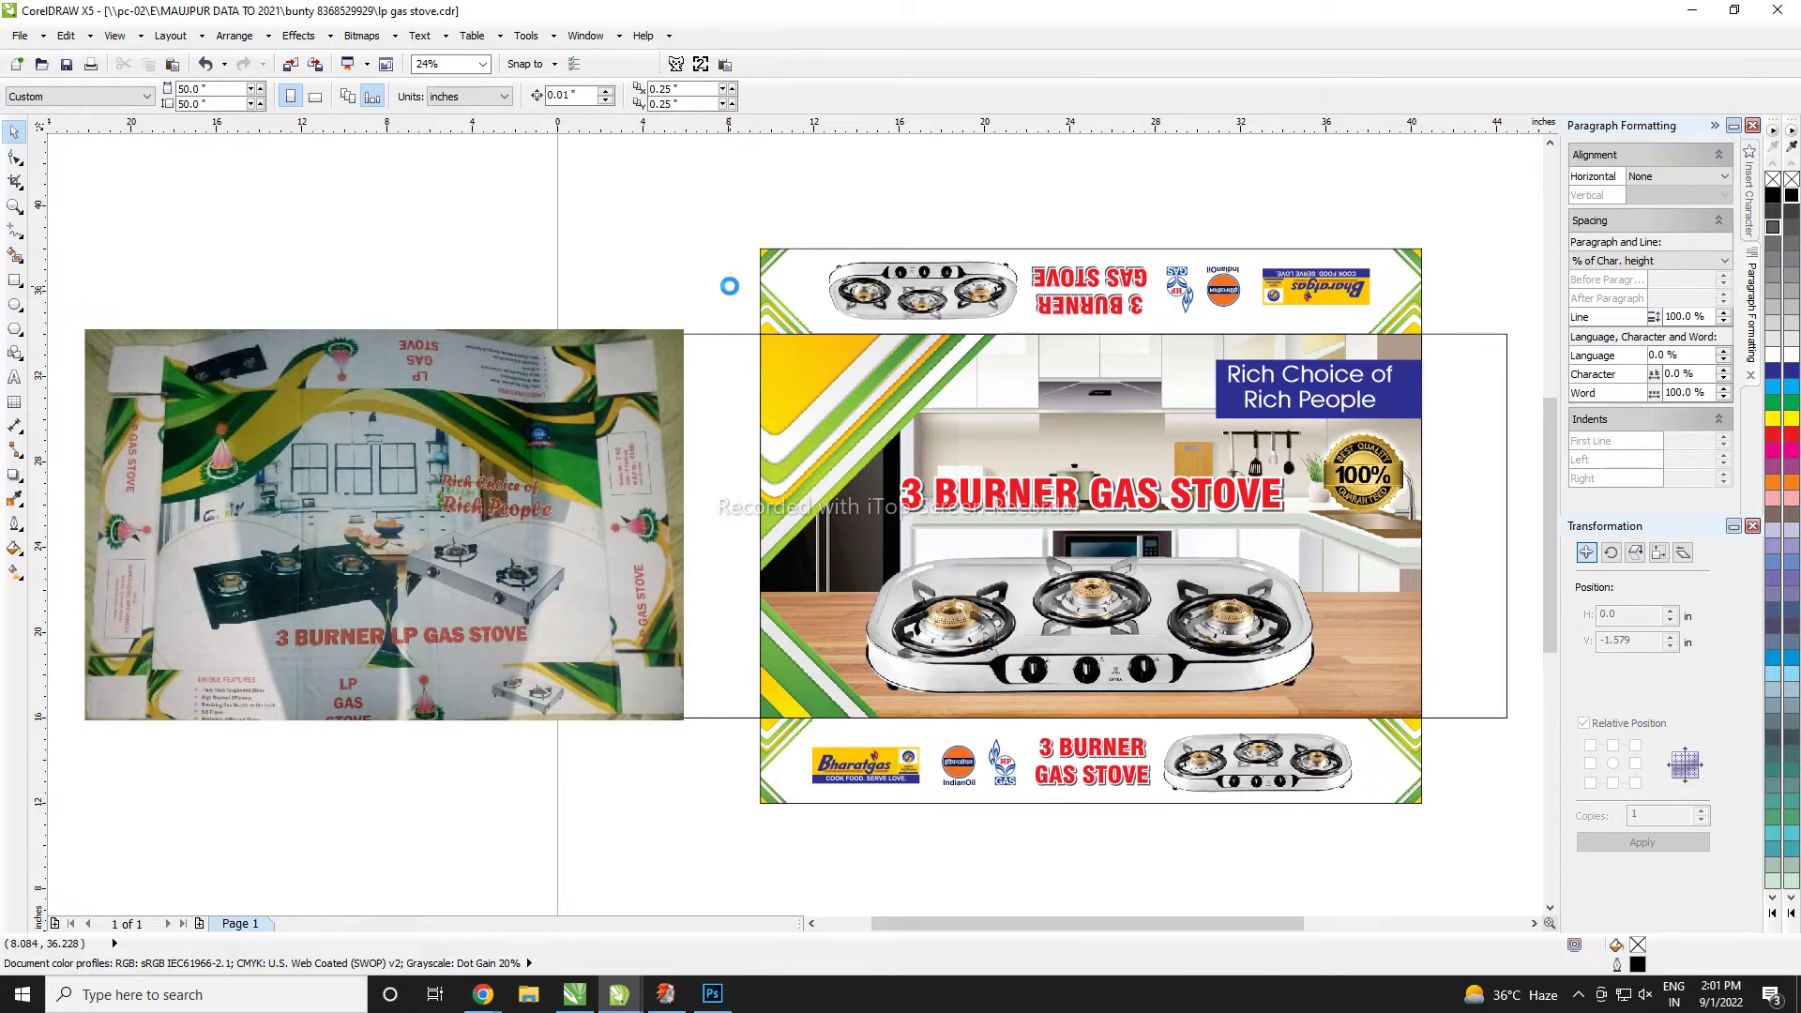
- Undo the last two changes and draw a rectangle around the feature text
key(ctrl+z)
key(ctrl+z)
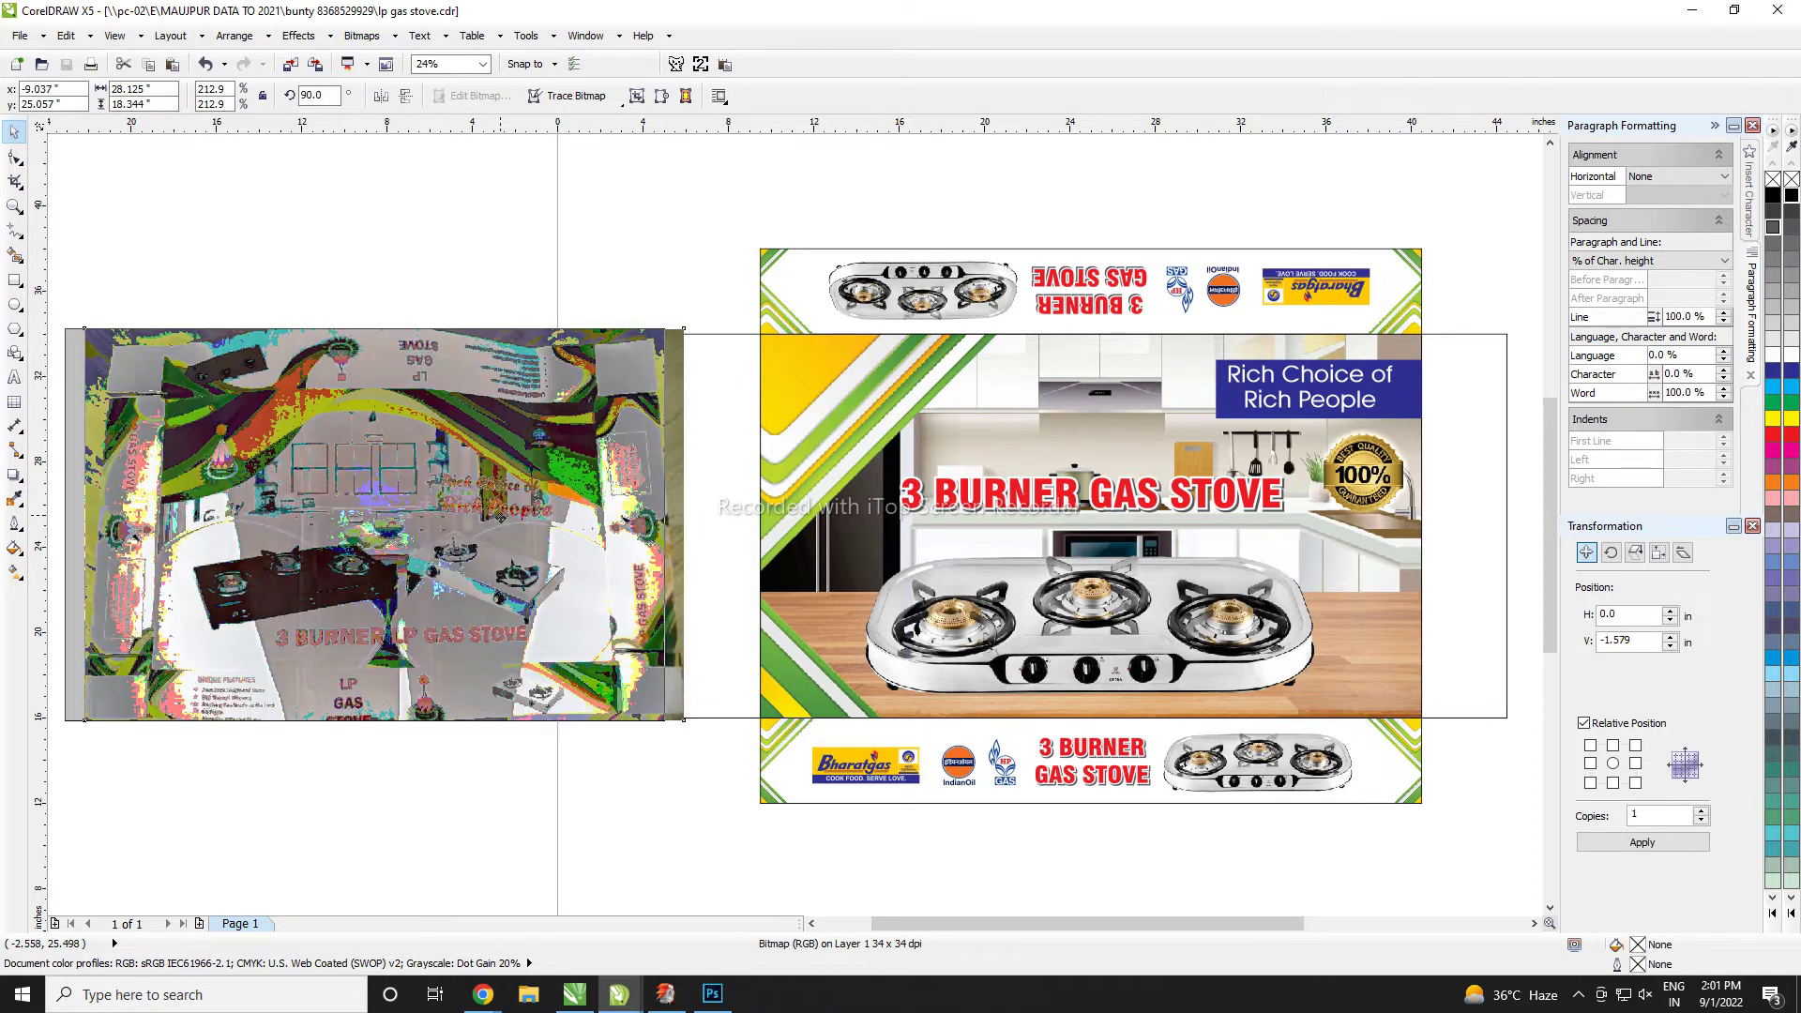
key(ctrl+z)
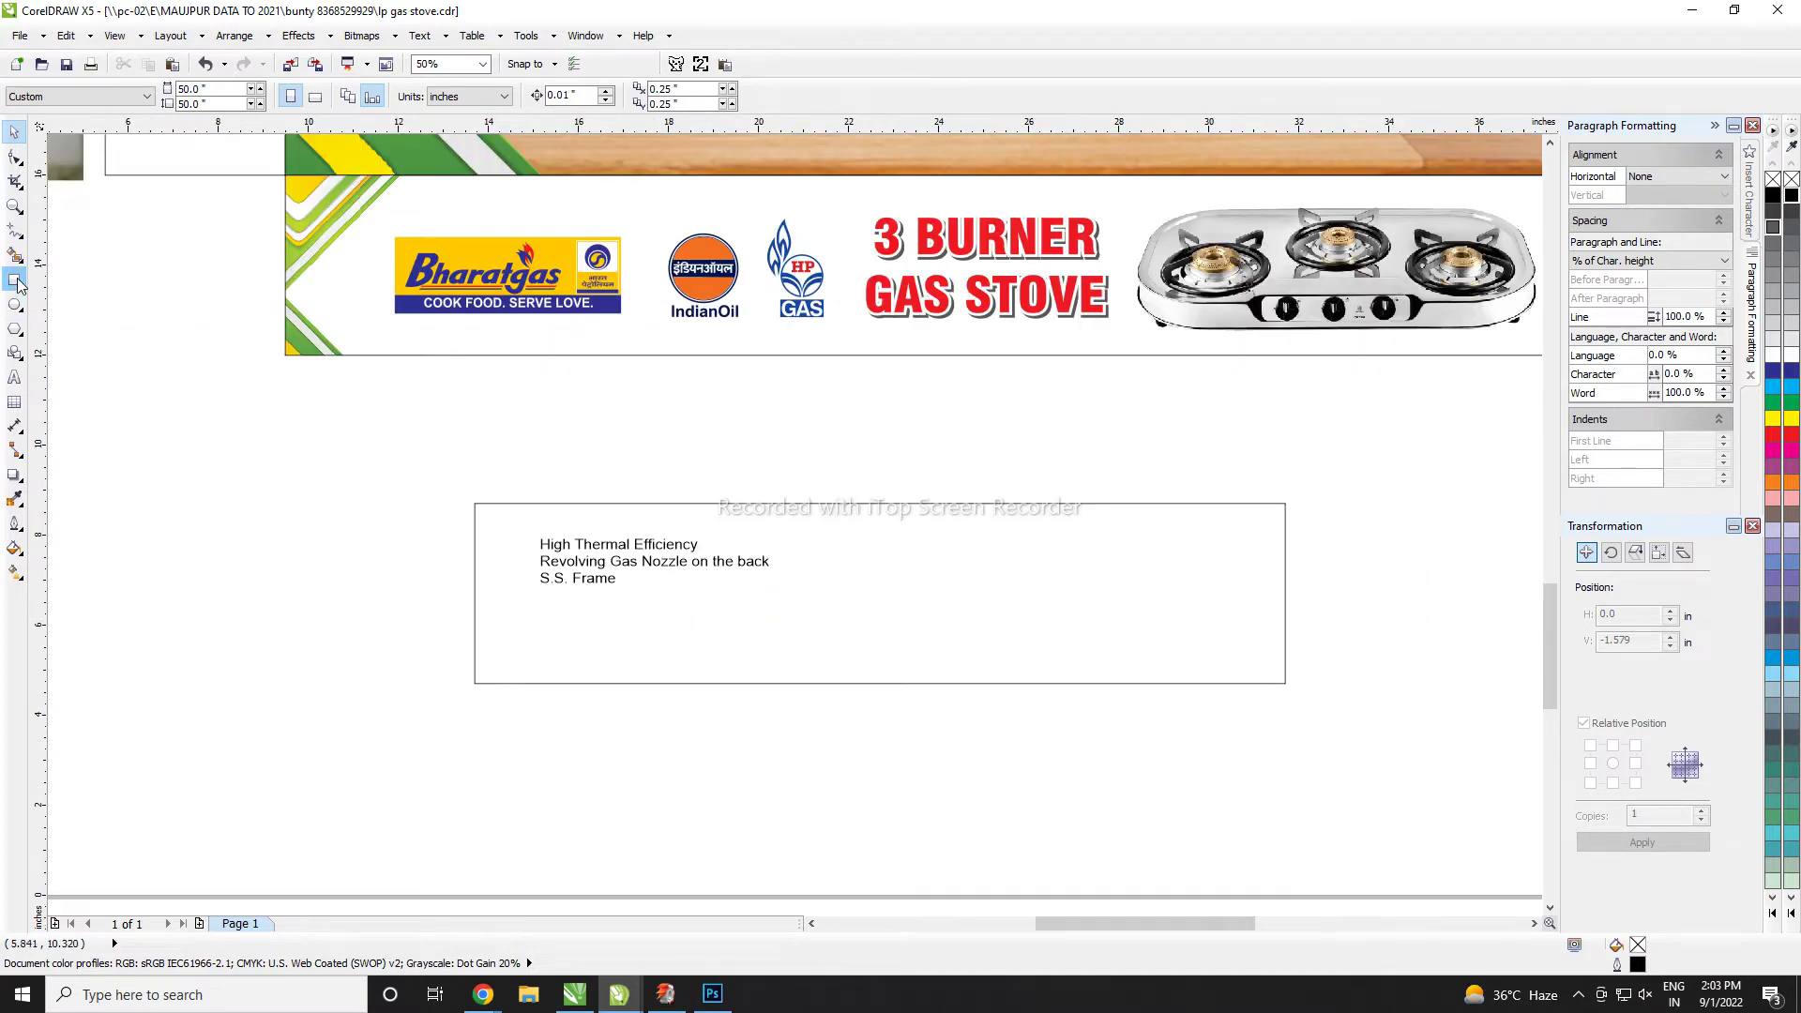
click(15, 280)
drag(510, 524, 799, 664)
key(space)
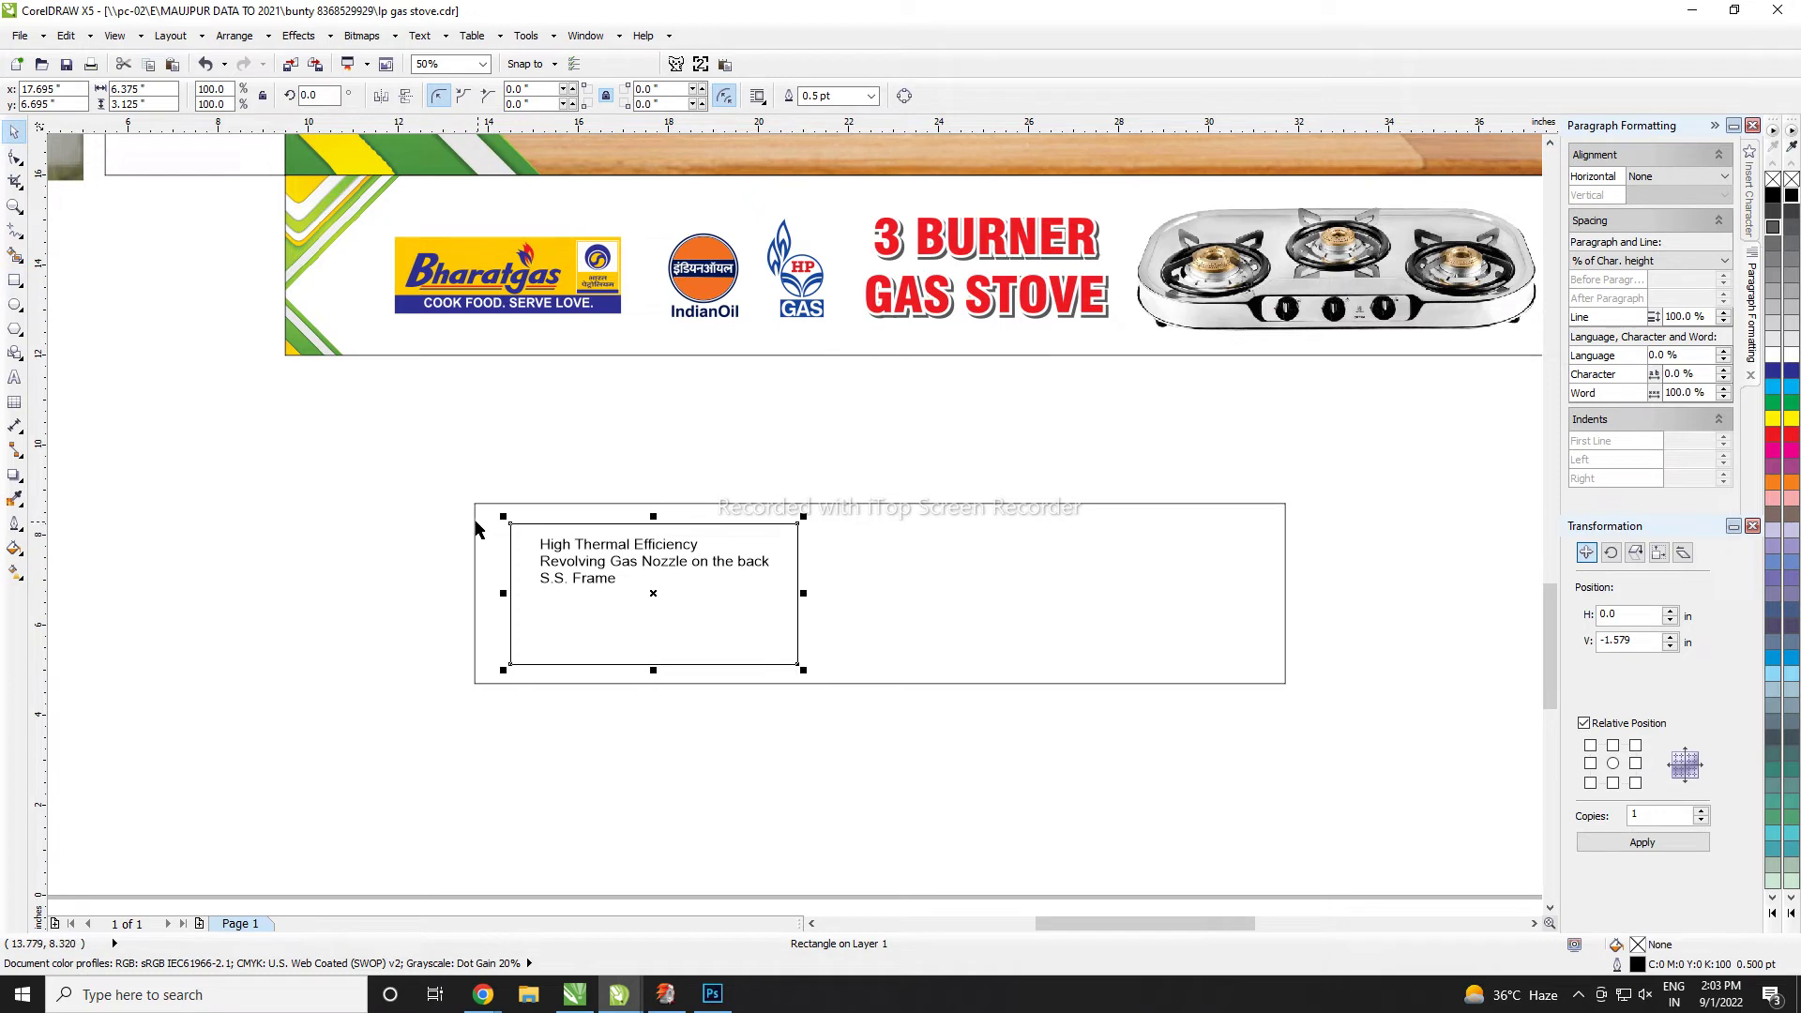
shift+click(475, 526)
click(512, 535)
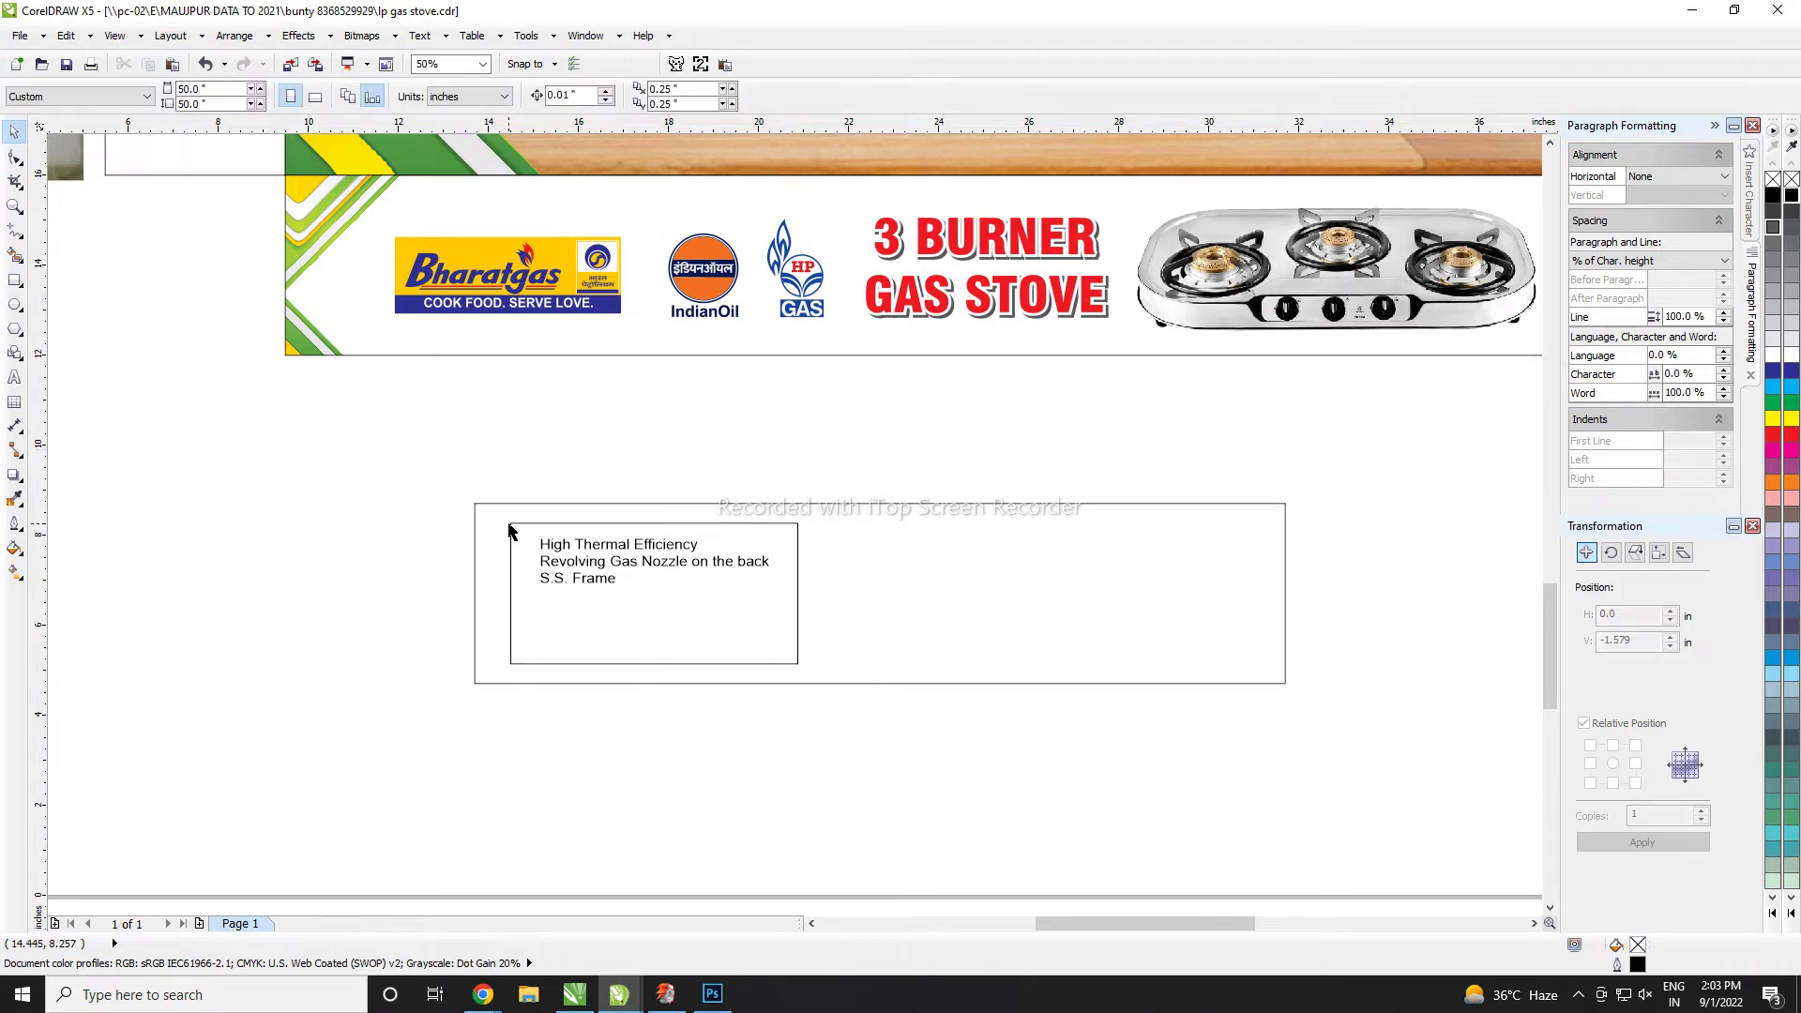
- Resize the rectangle, round all four corners, and shift it slightly left
scroll(592, 543, up, 1)
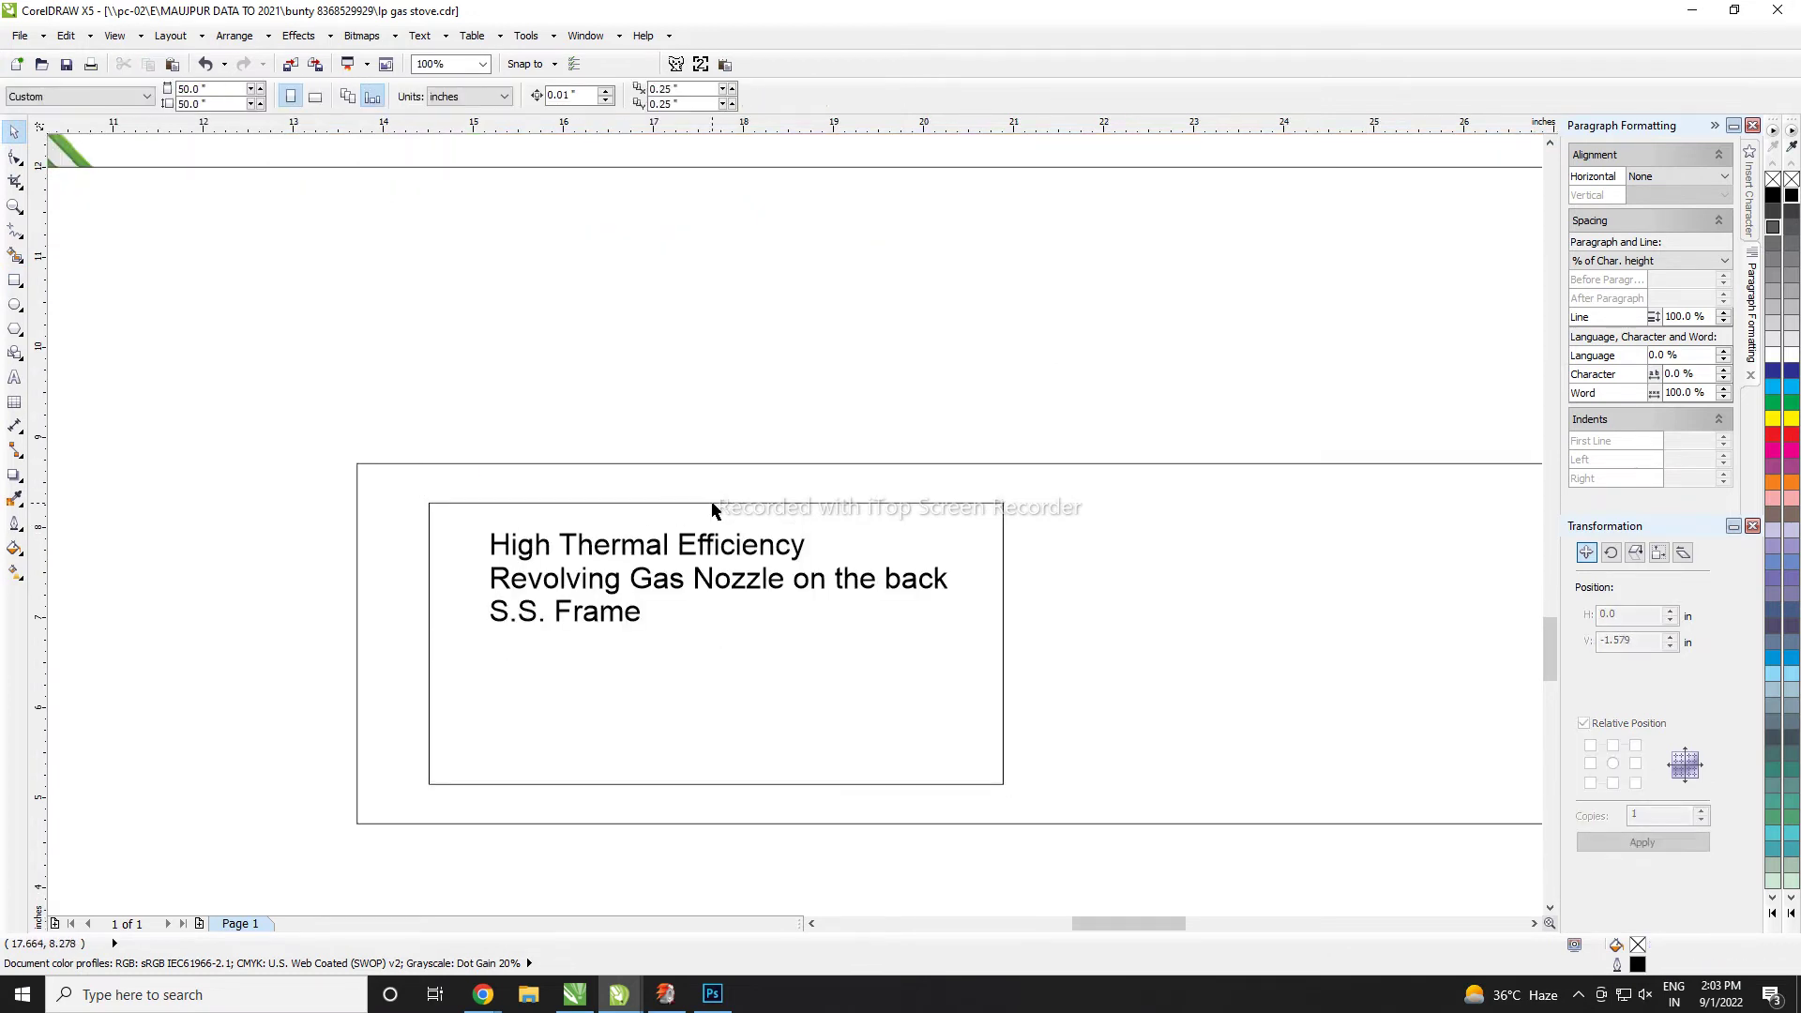
drag(724, 497, 723, 505)
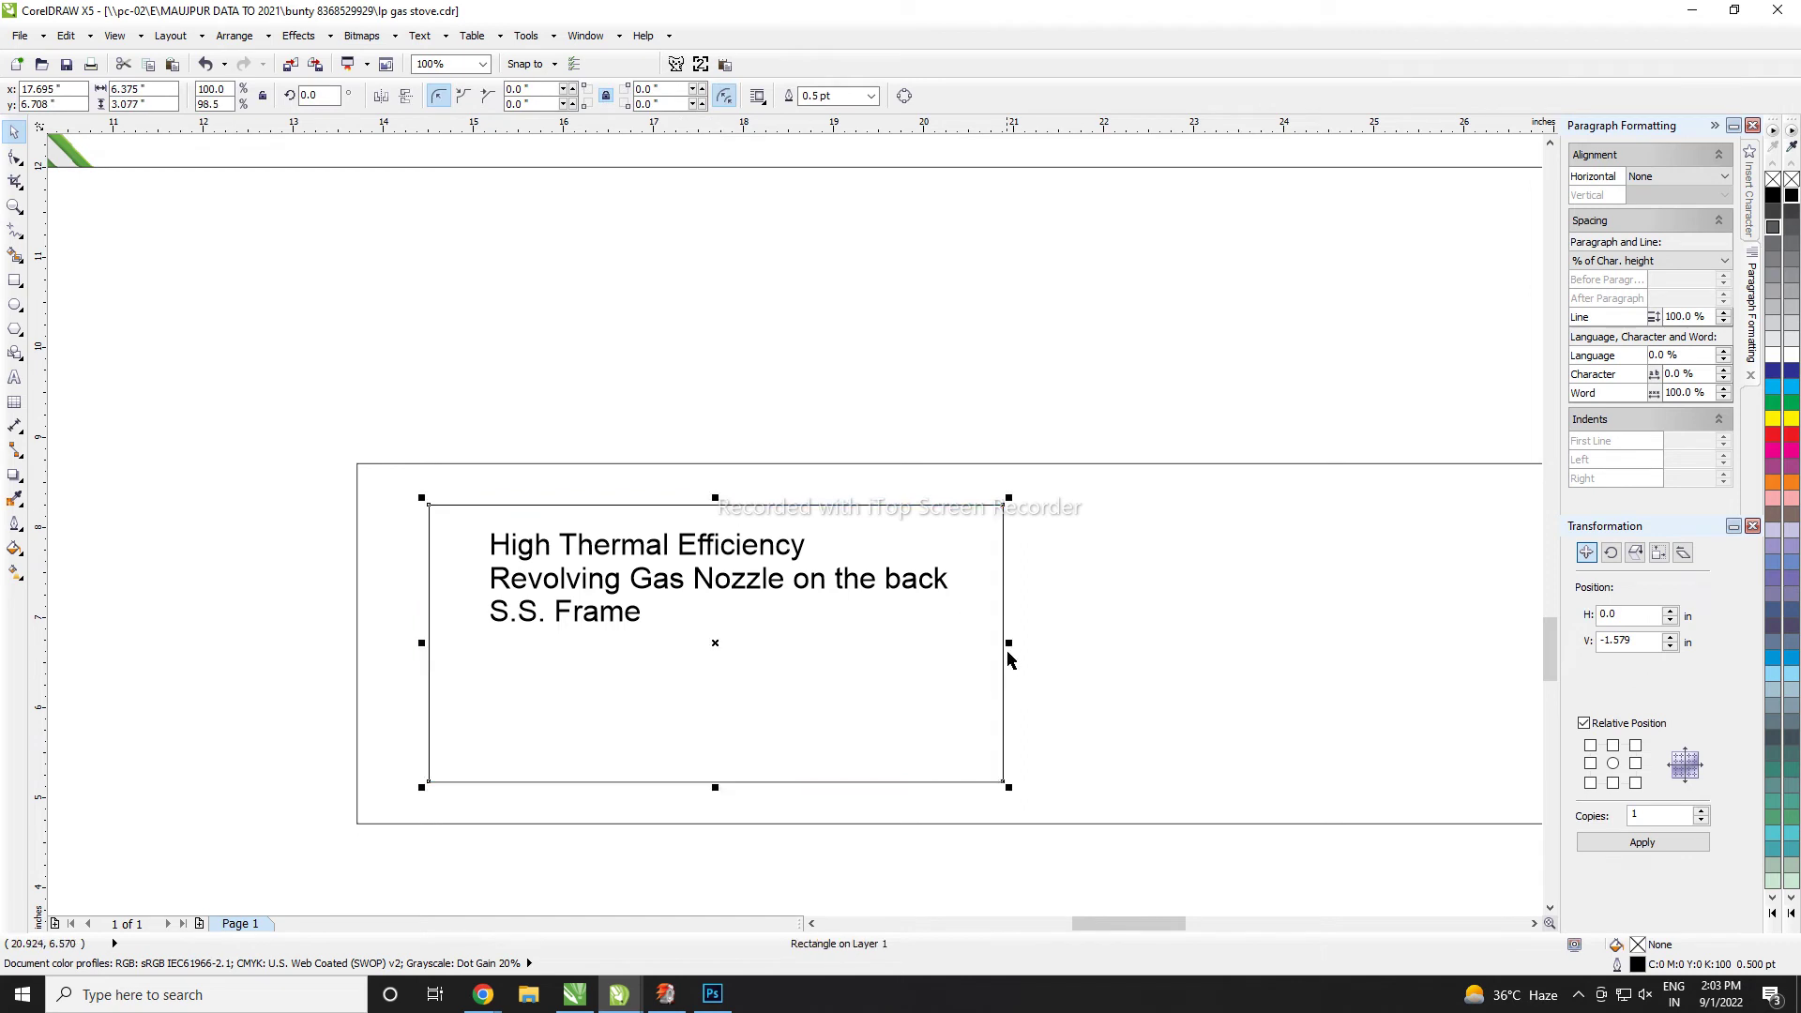
drag(1009, 641, 999, 641)
click(15, 157)
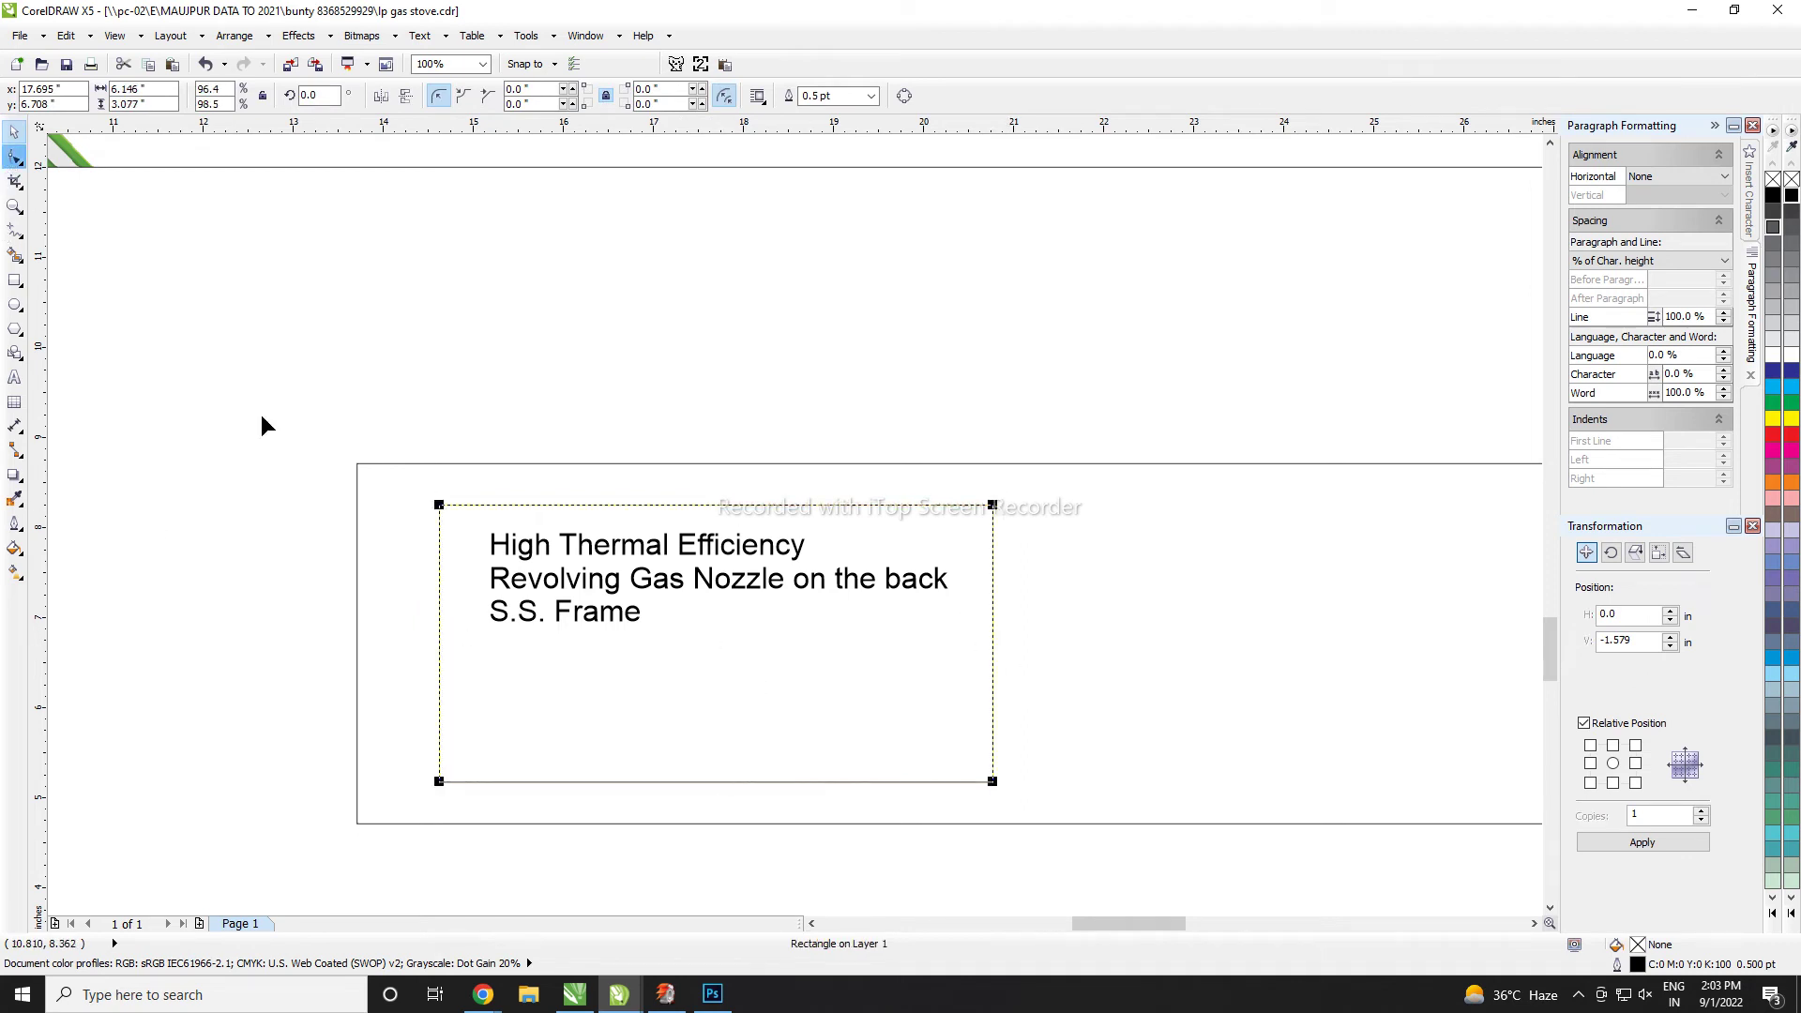
drag(439, 505, 441, 520)
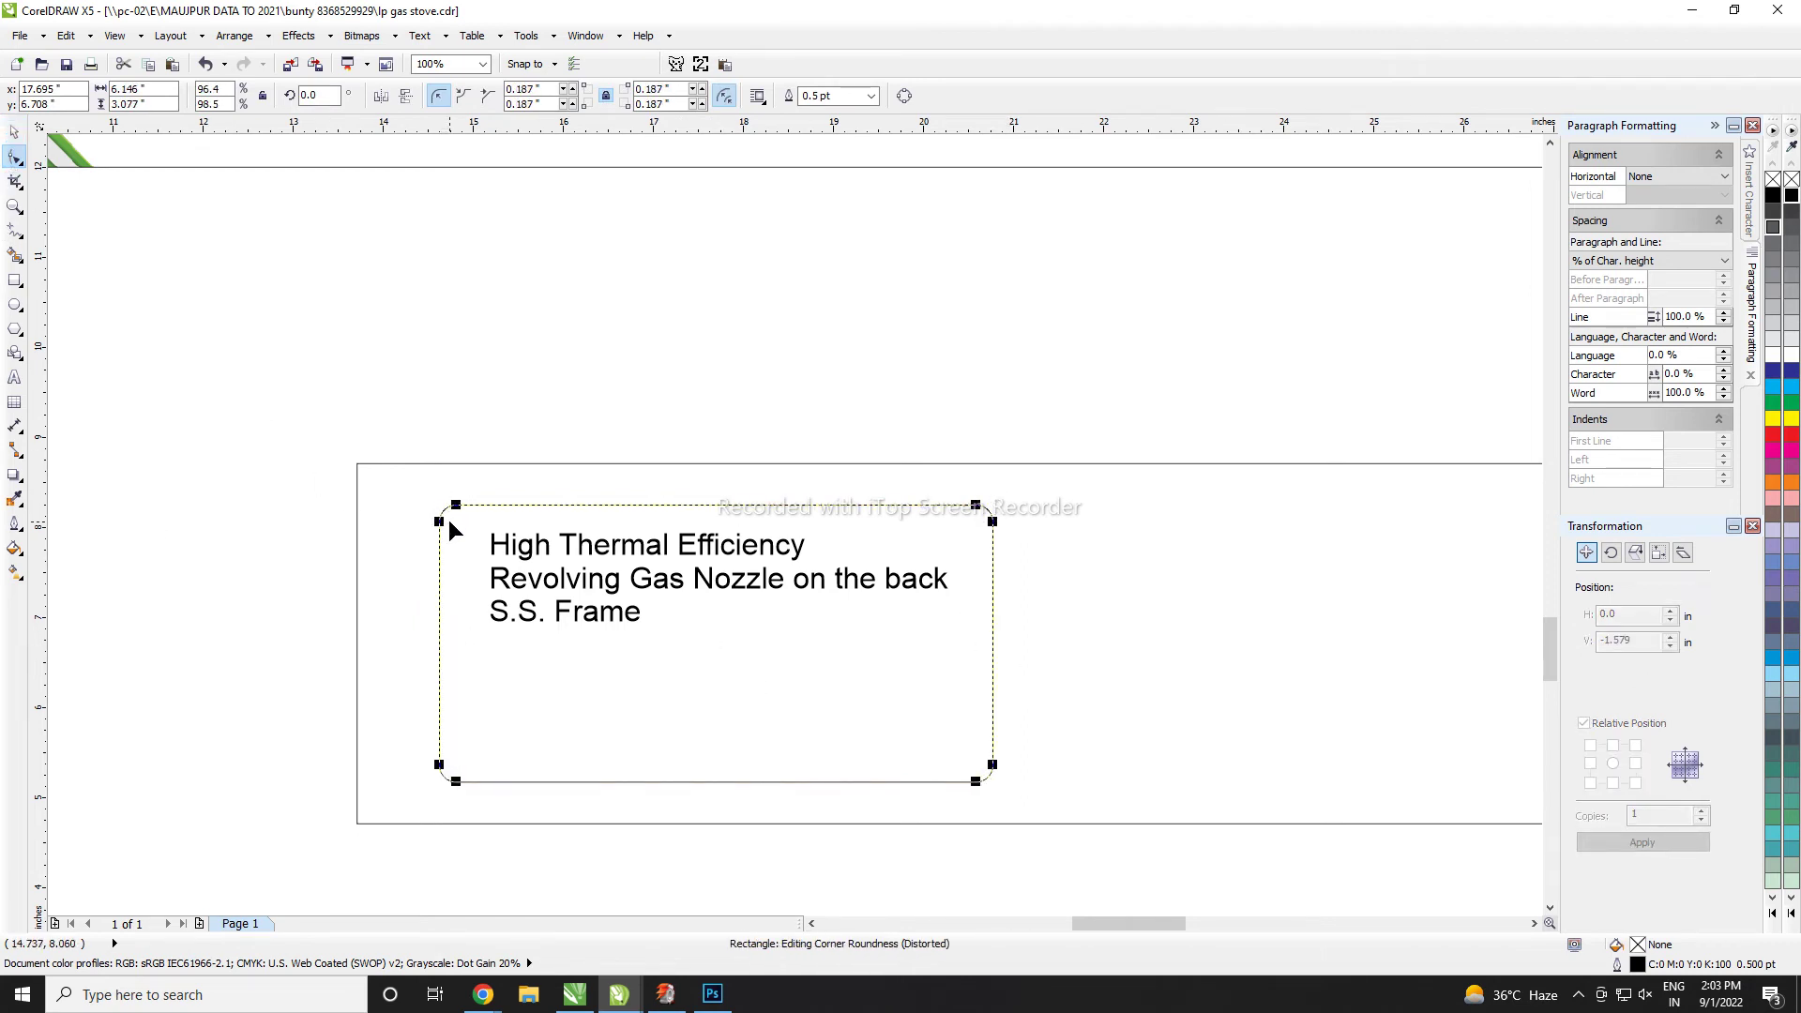
key(space)
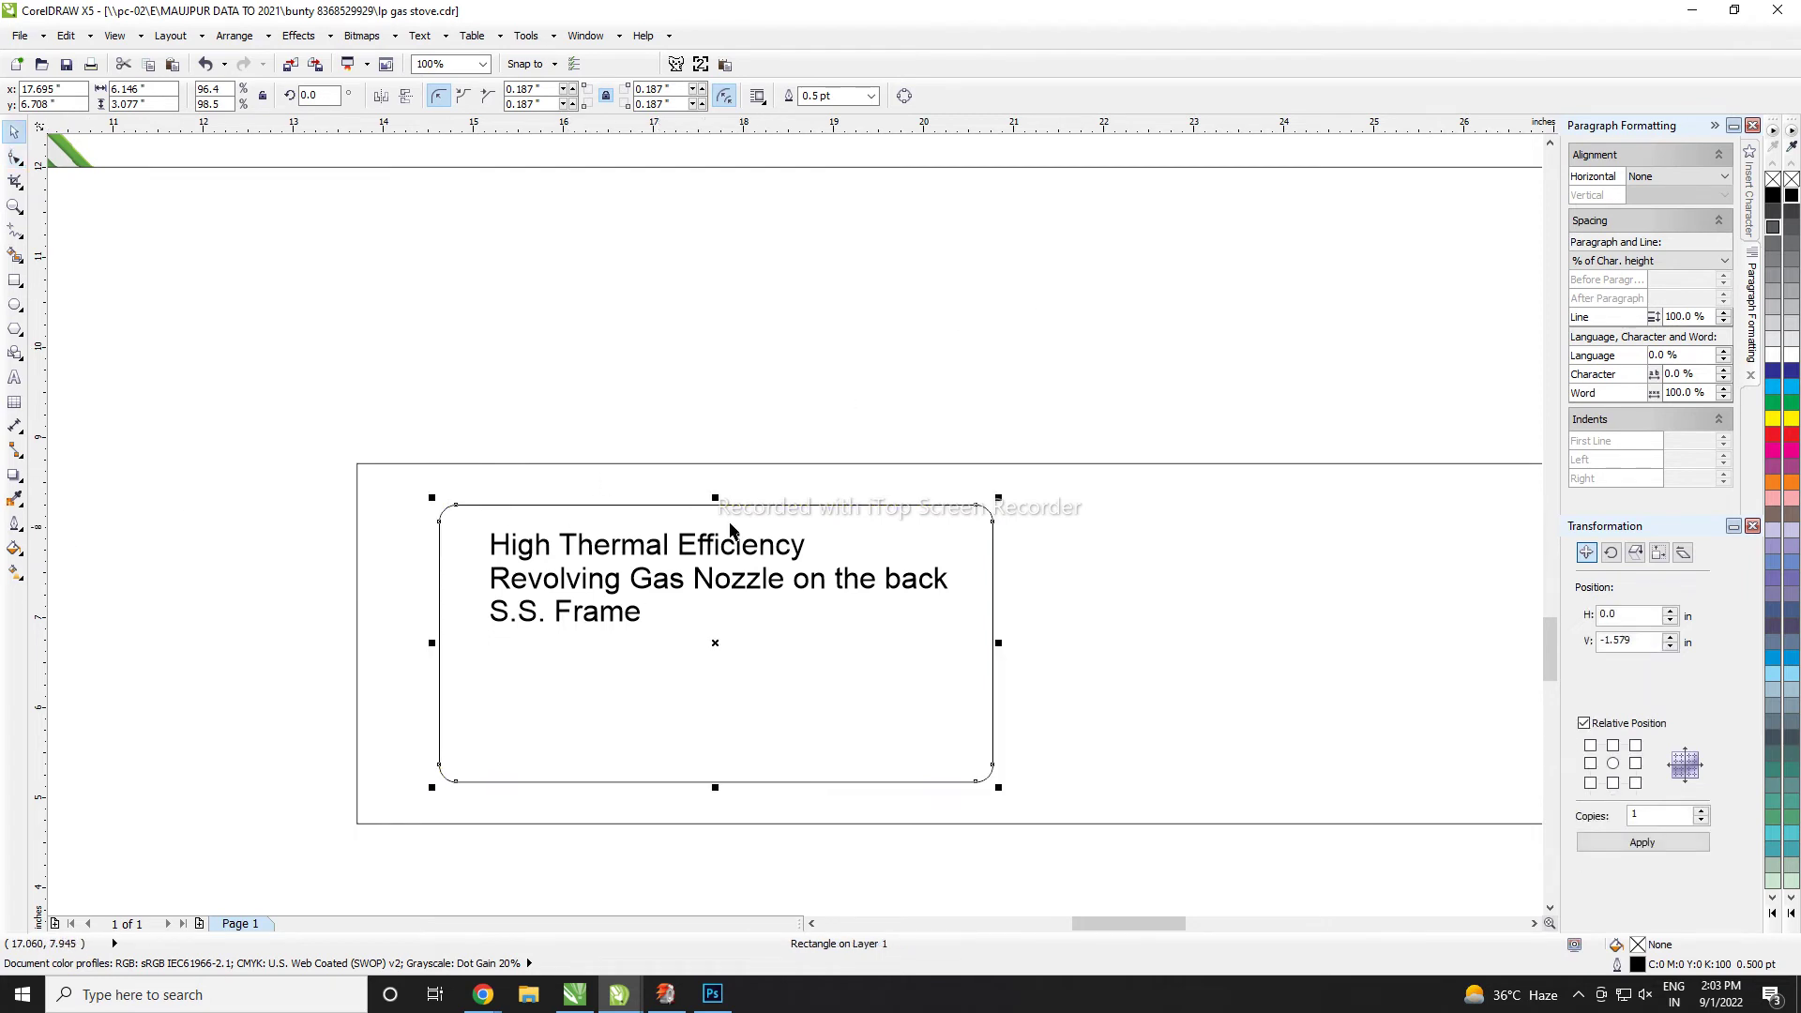
drag(729, 504, 695, 504)
- Centre-align the three feature lines inside the rounded box
click(691, 552)
key(space)
double_click(691, 551)
key(ctrl+a)
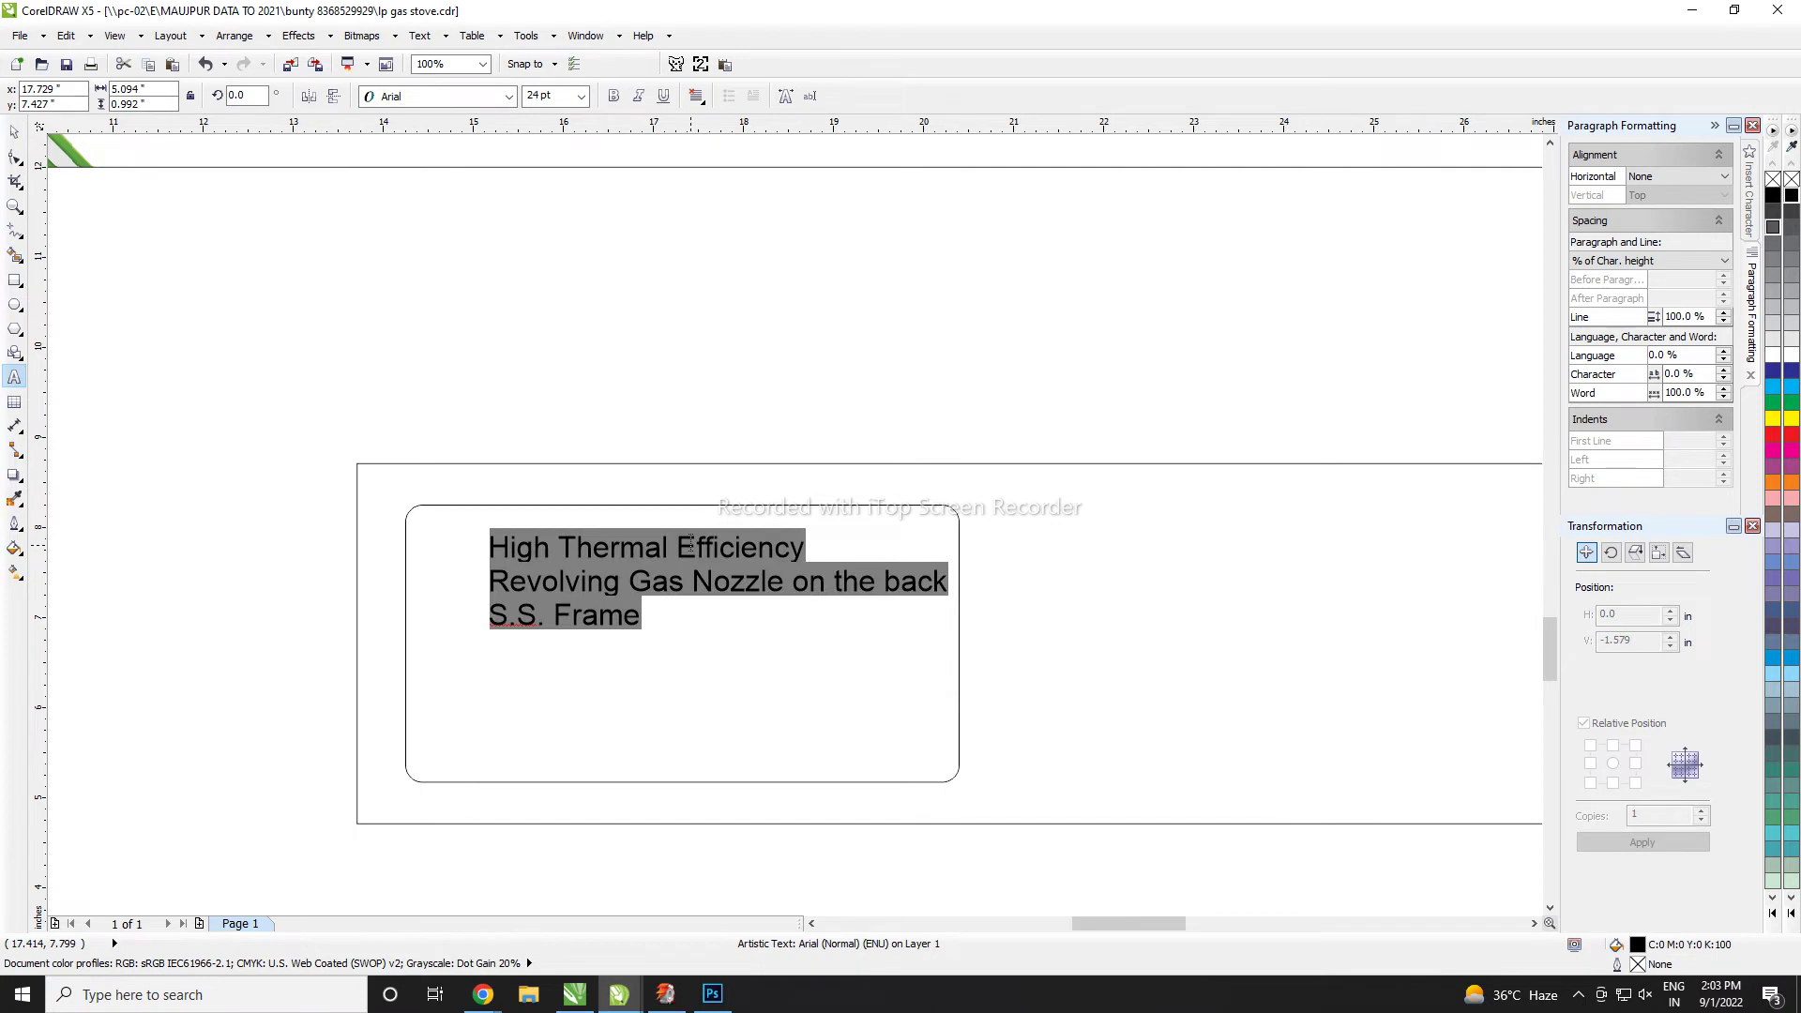
key(ctrl+e)
key(ctrl+space)
shift+click(661, 507)
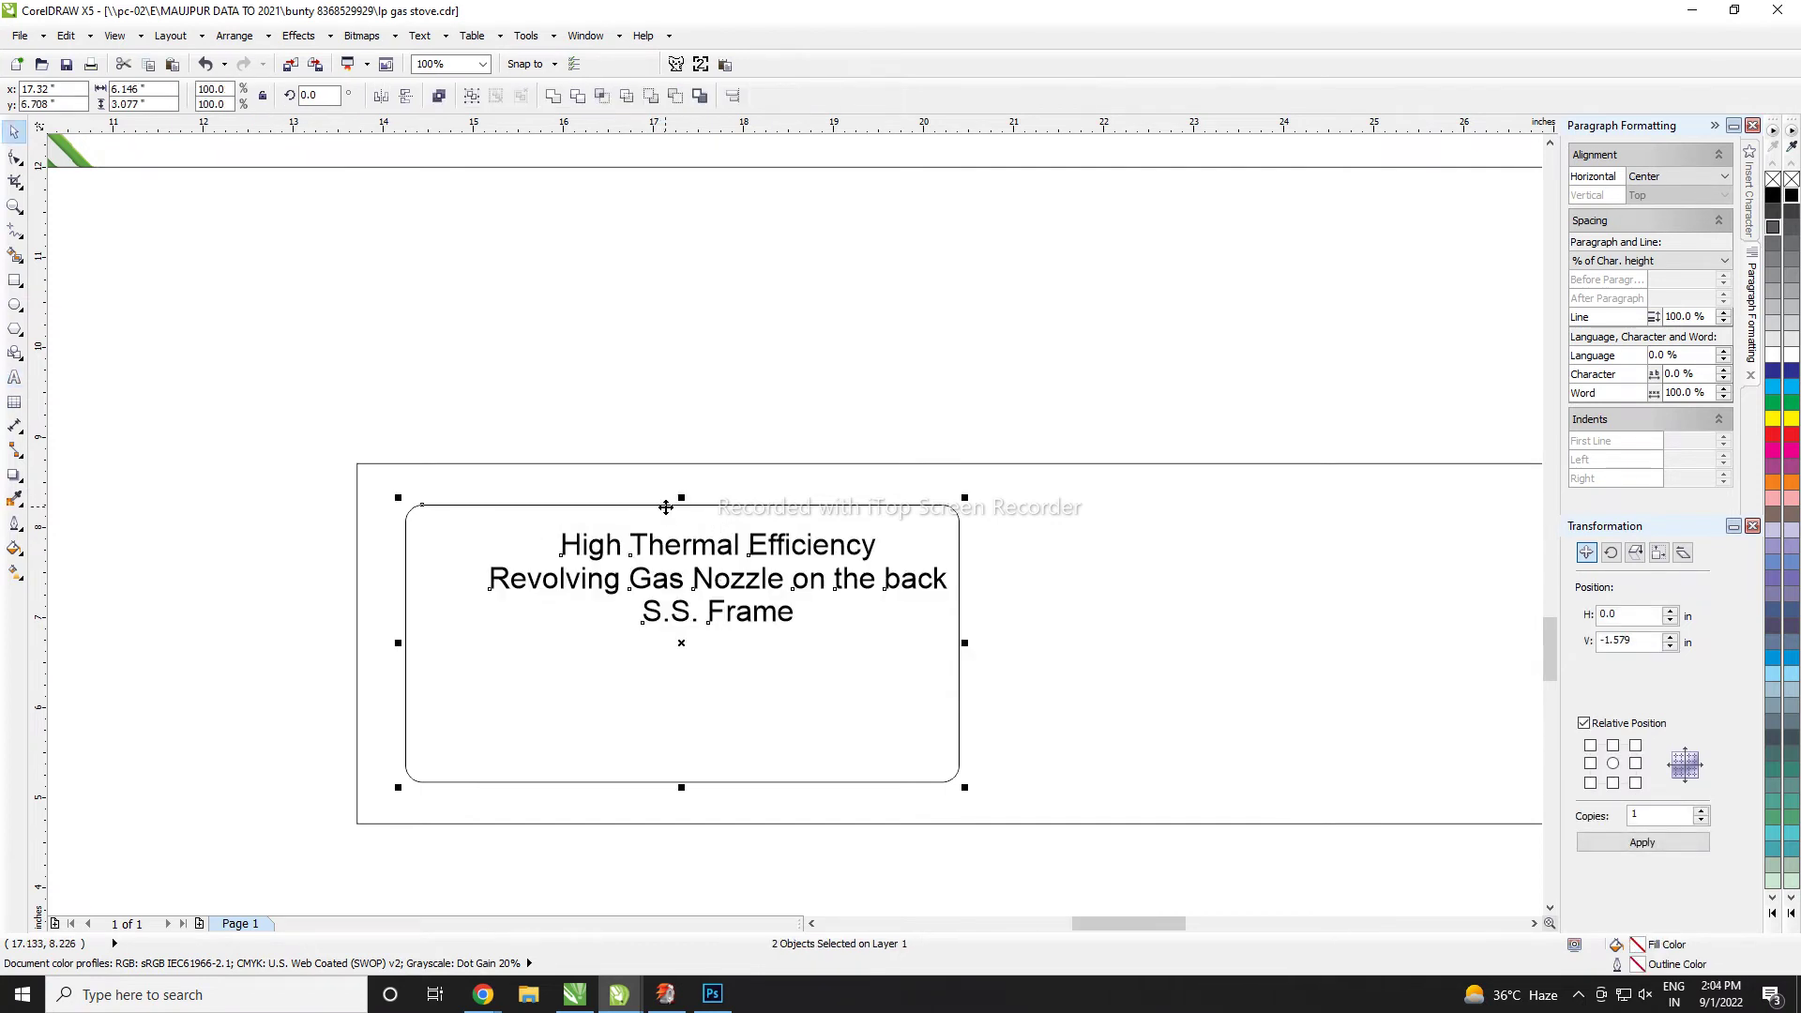
- Centre and enlarge the feature text in the box, and fill the rounded rectangle red
key(c)
click(661, 552)
drag(661, 552, 664, 627)
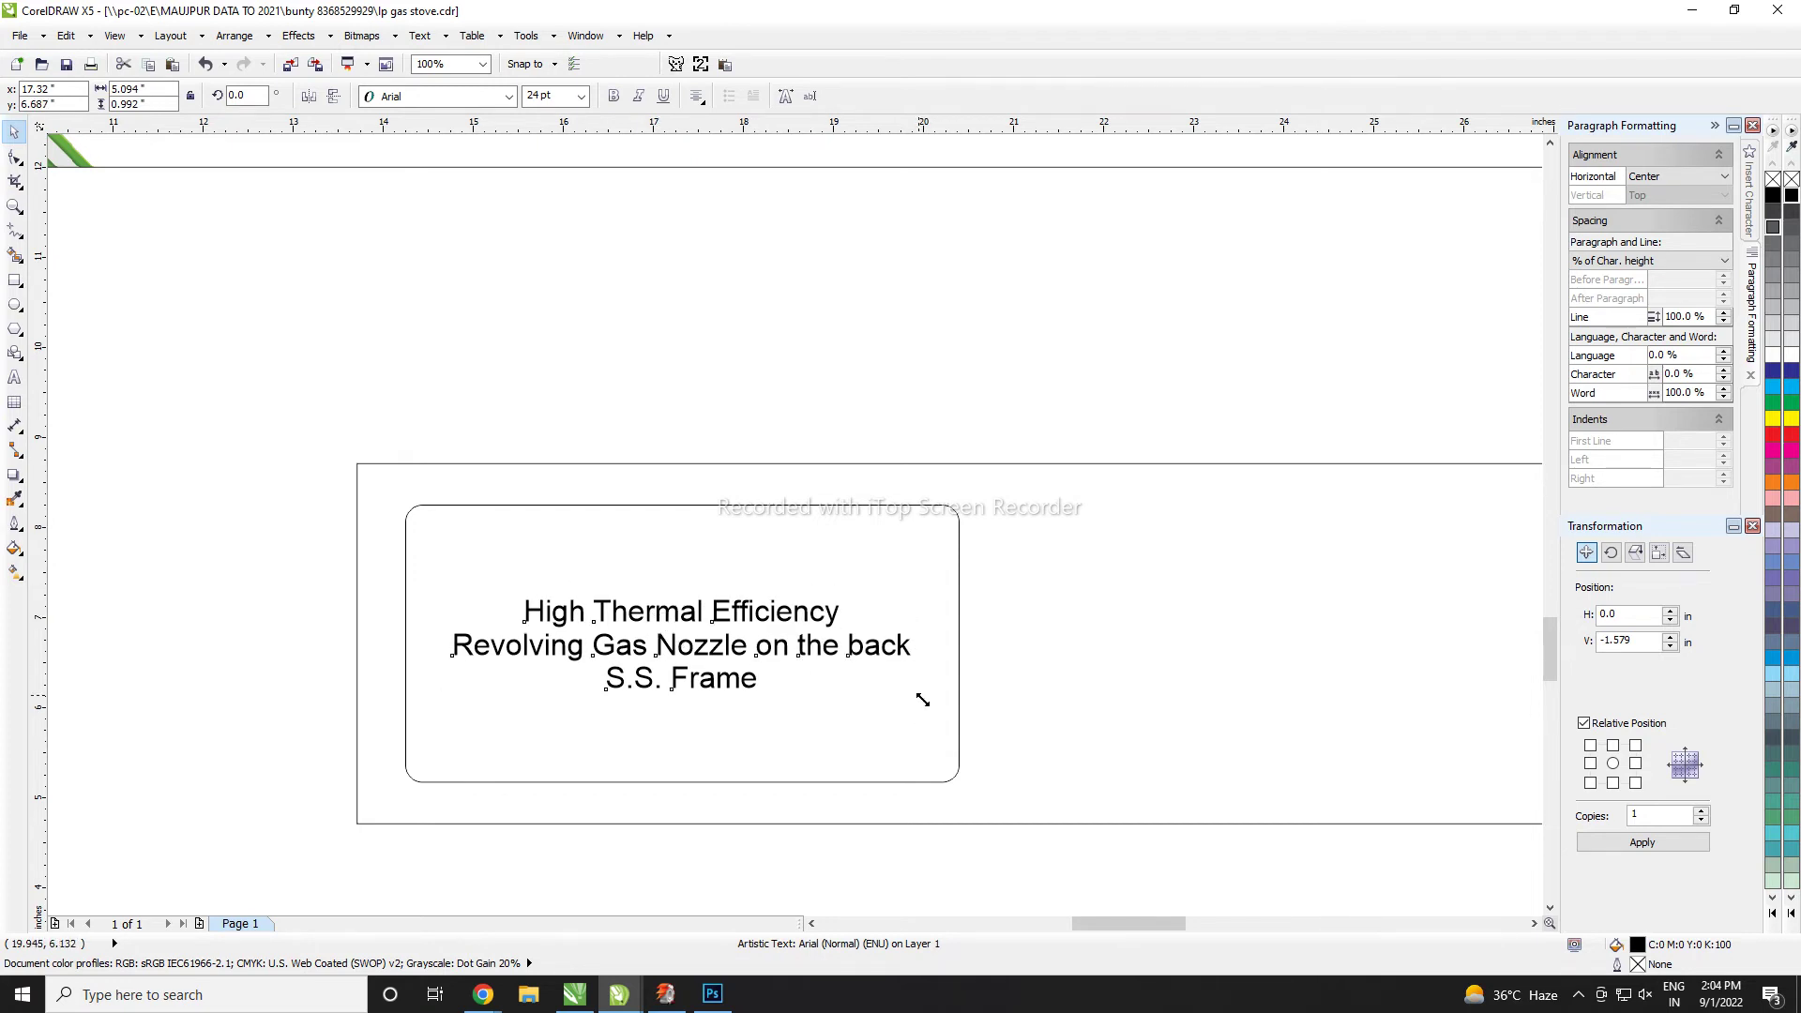
drag(918, 695, 935, 699)
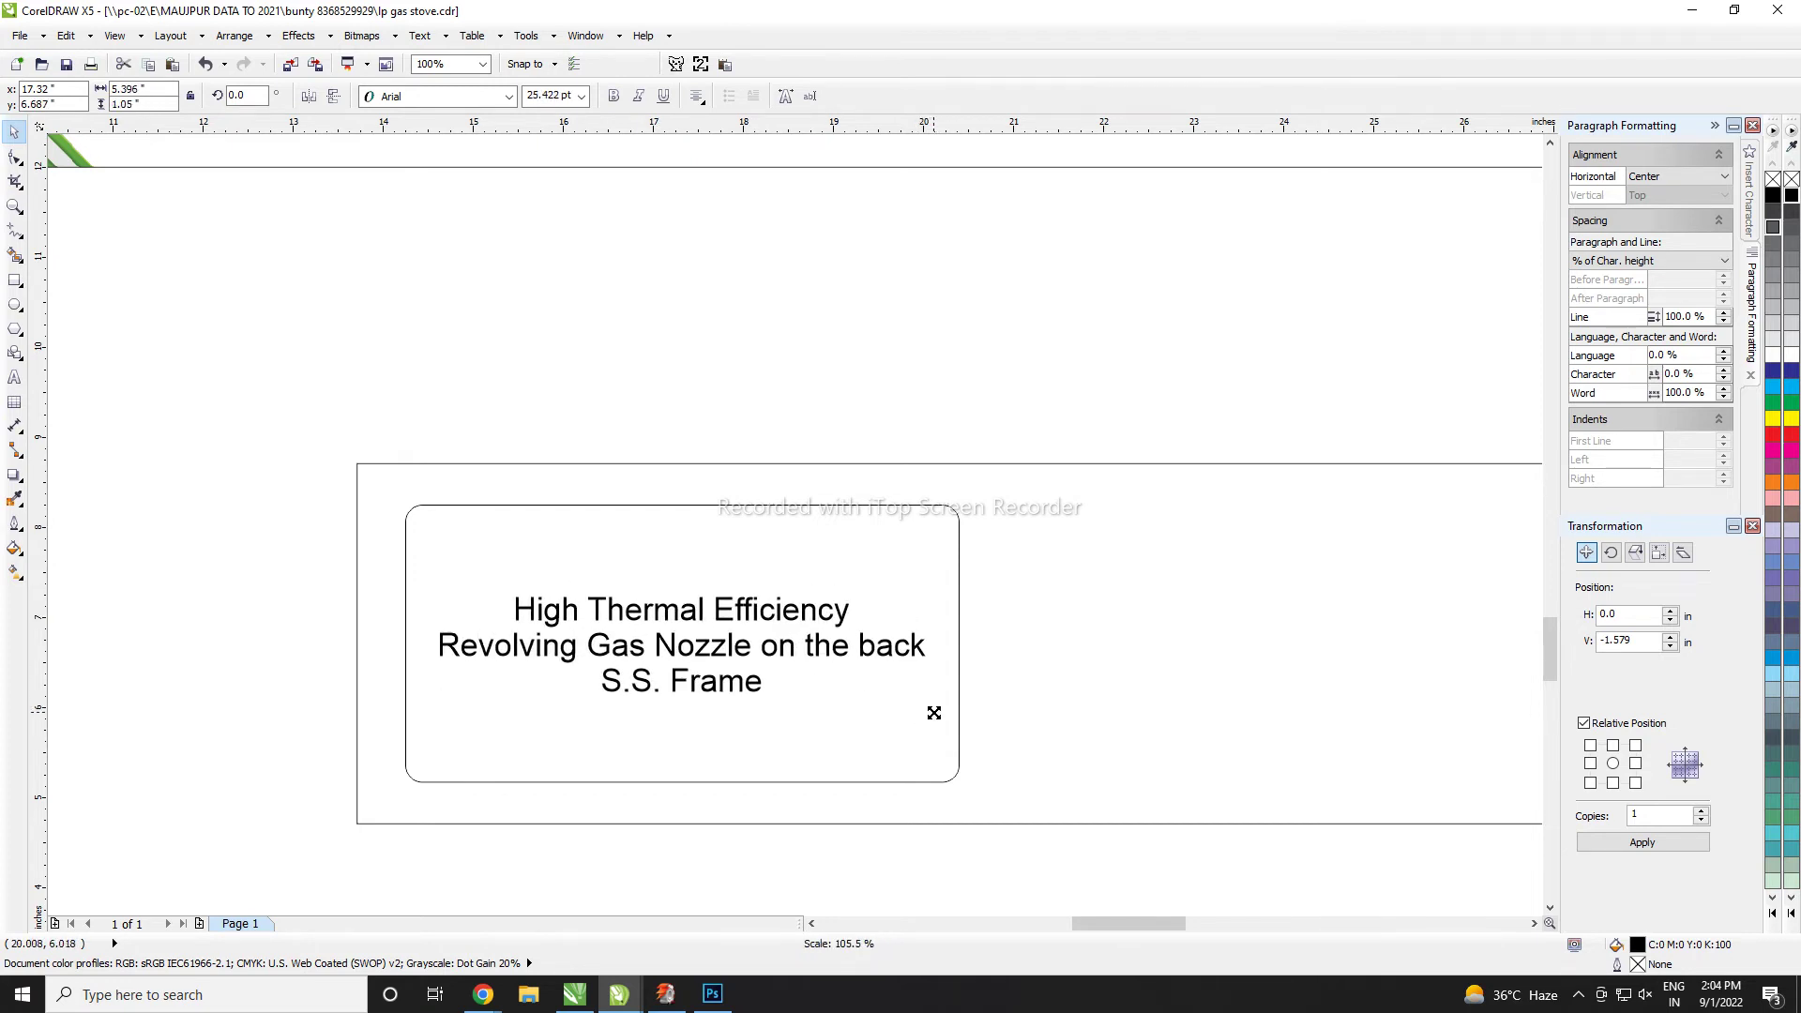
click(623, 505)
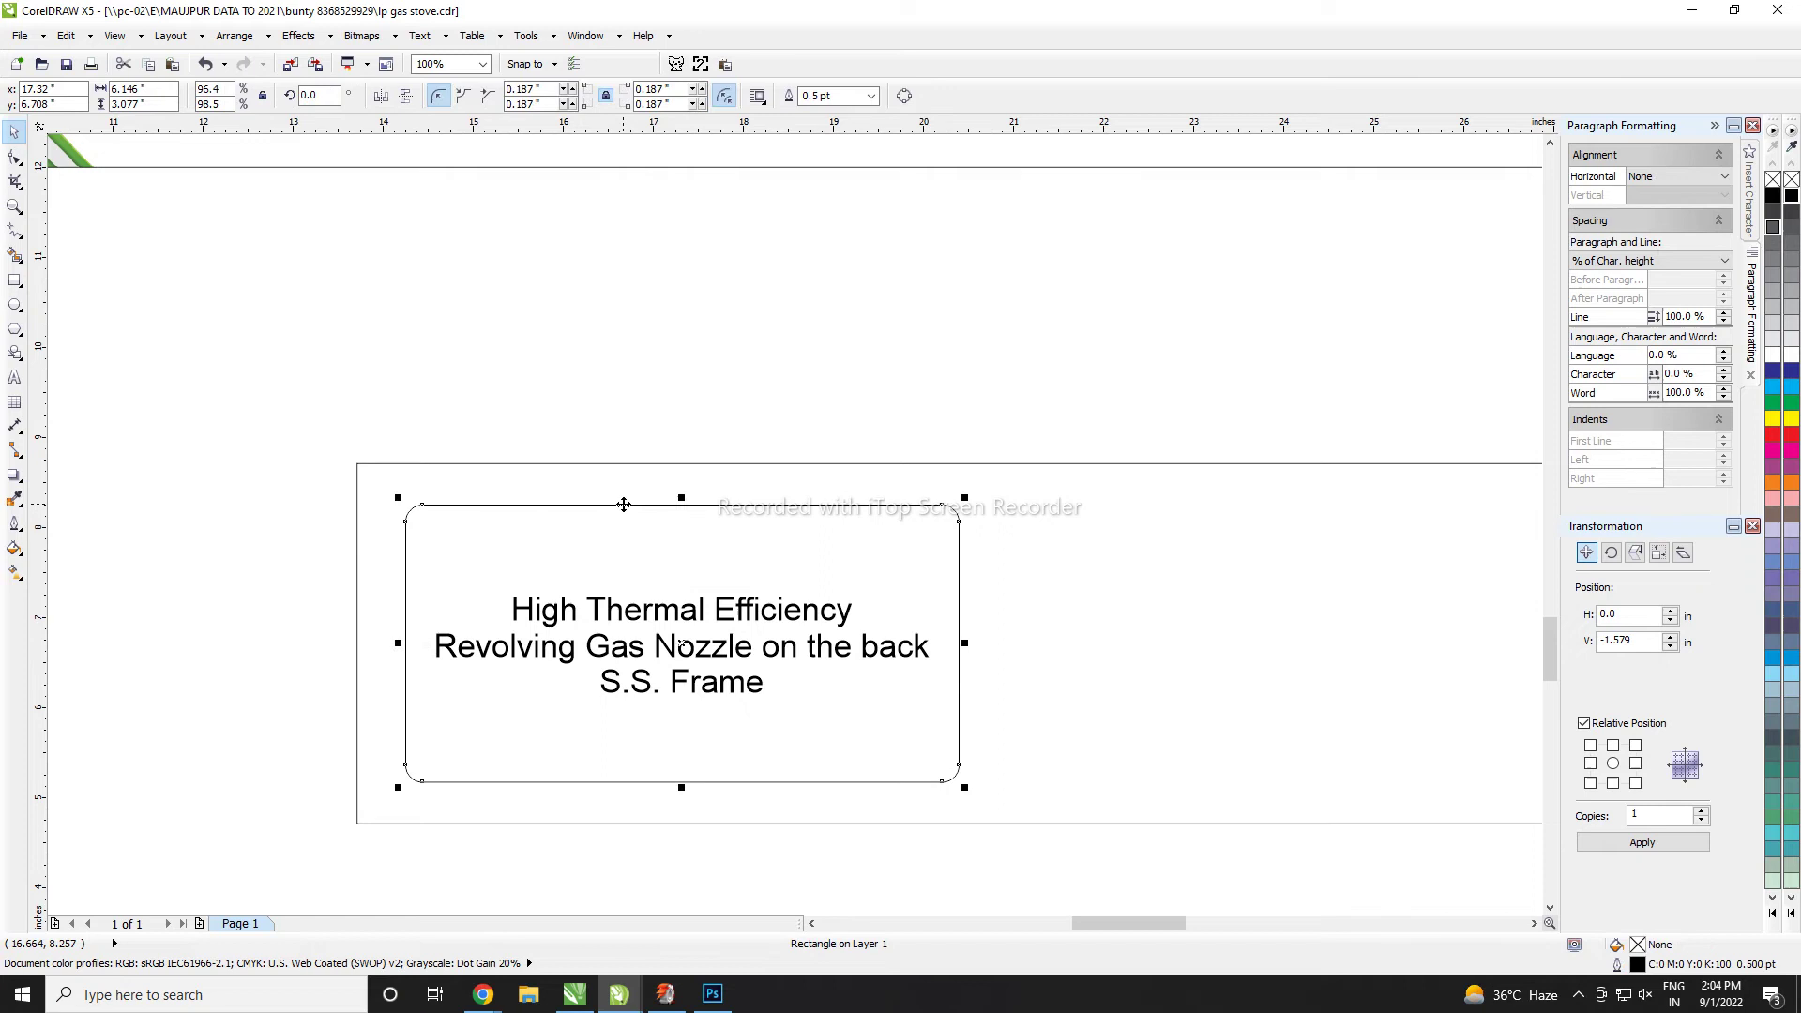
click(1772, 433)
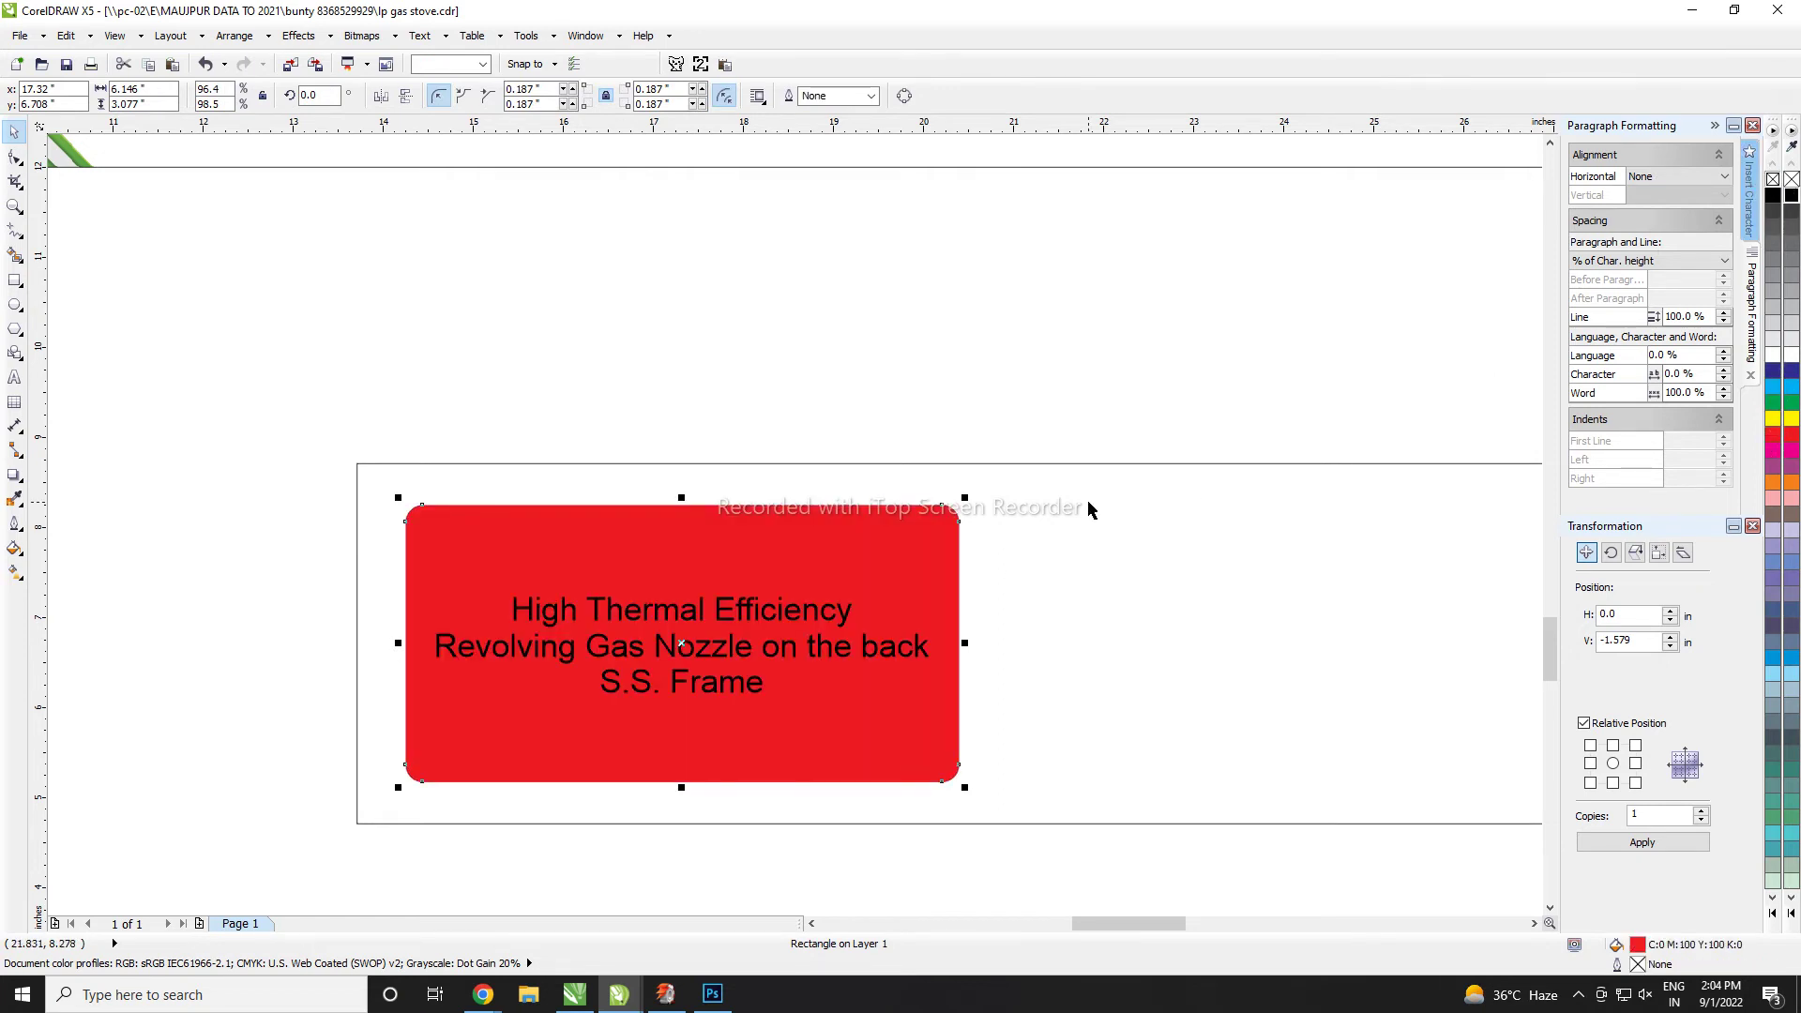
- Left-align all the feature lines
click(748, 617)
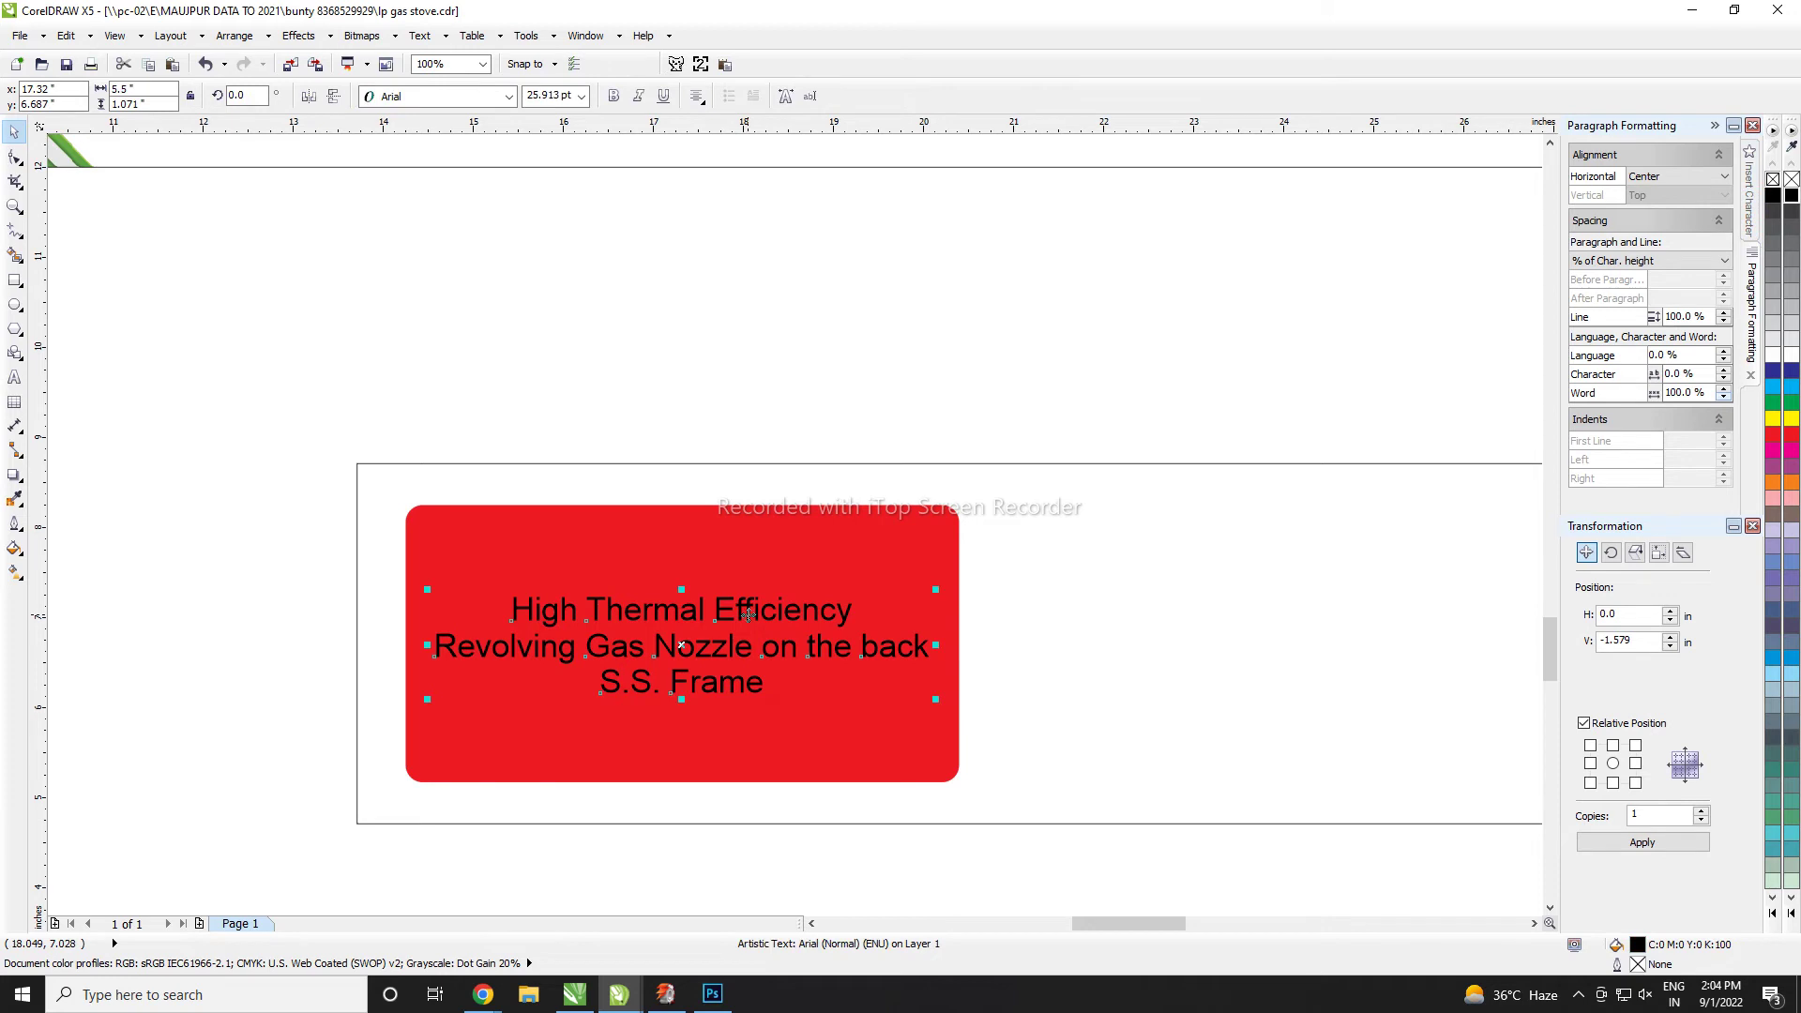
double_click(606, 619)
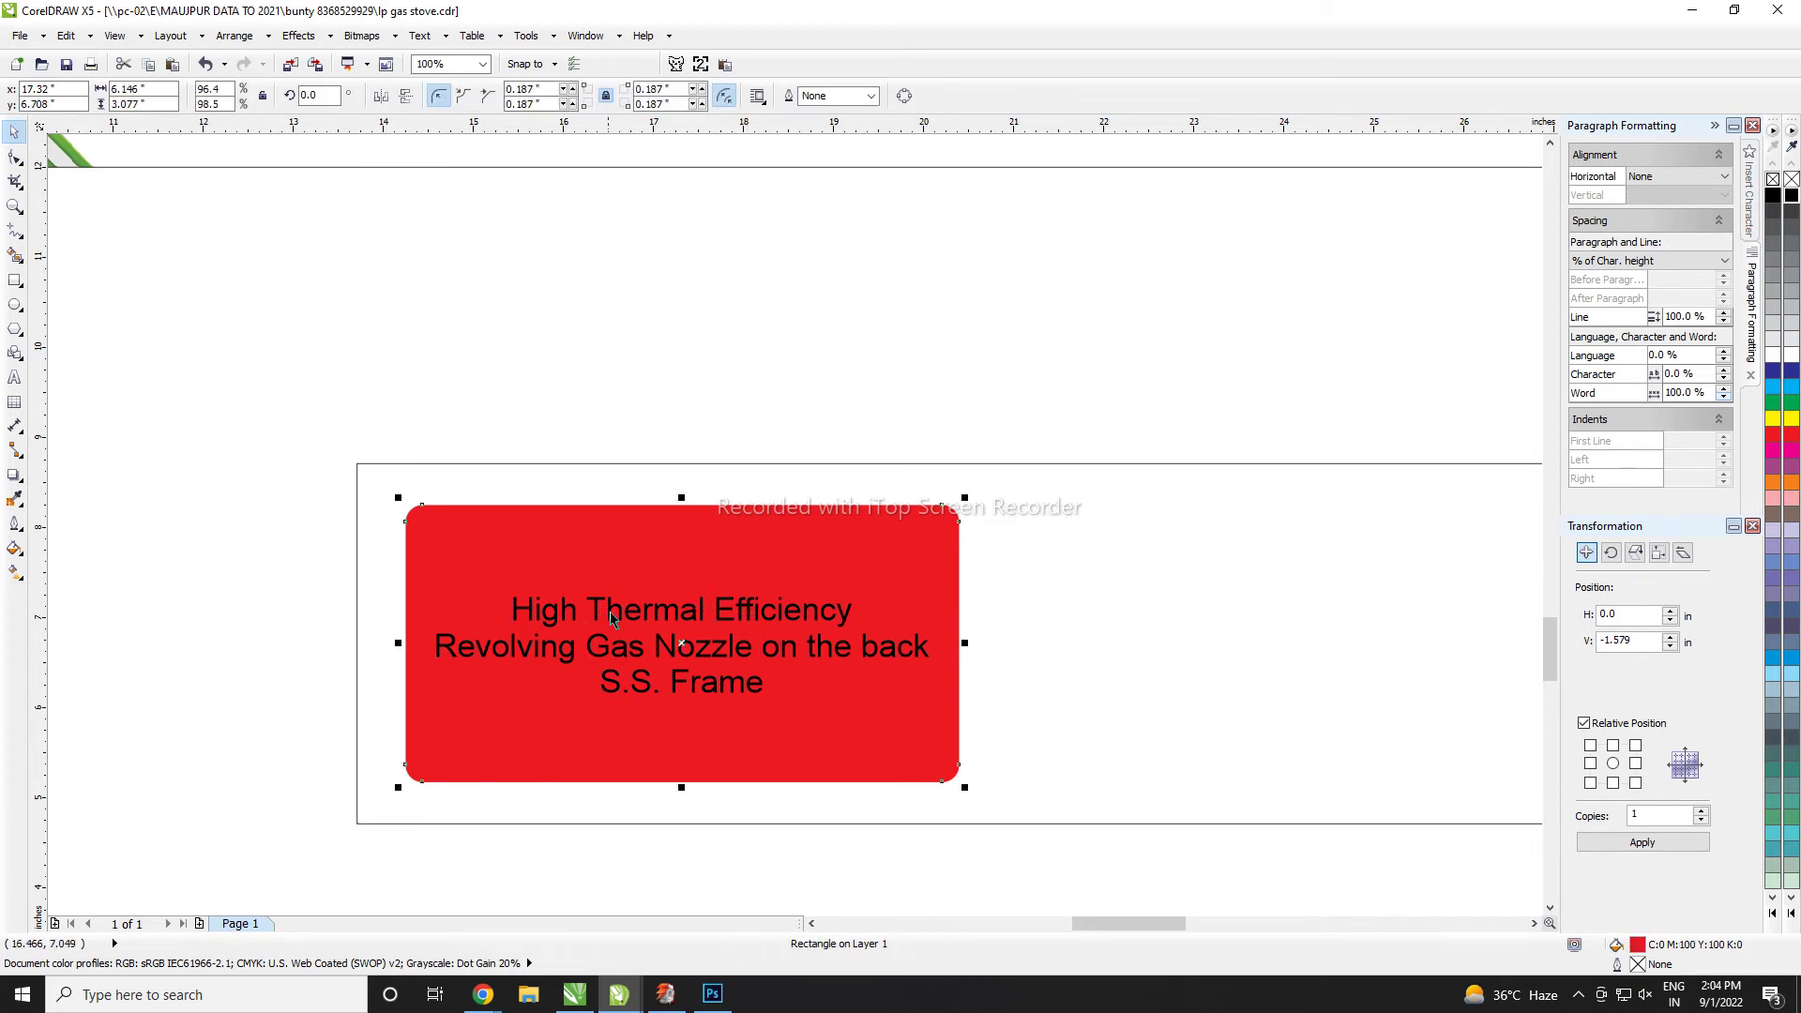
key(ctrl+a)
key(ctrl+l)
click(609, 611)
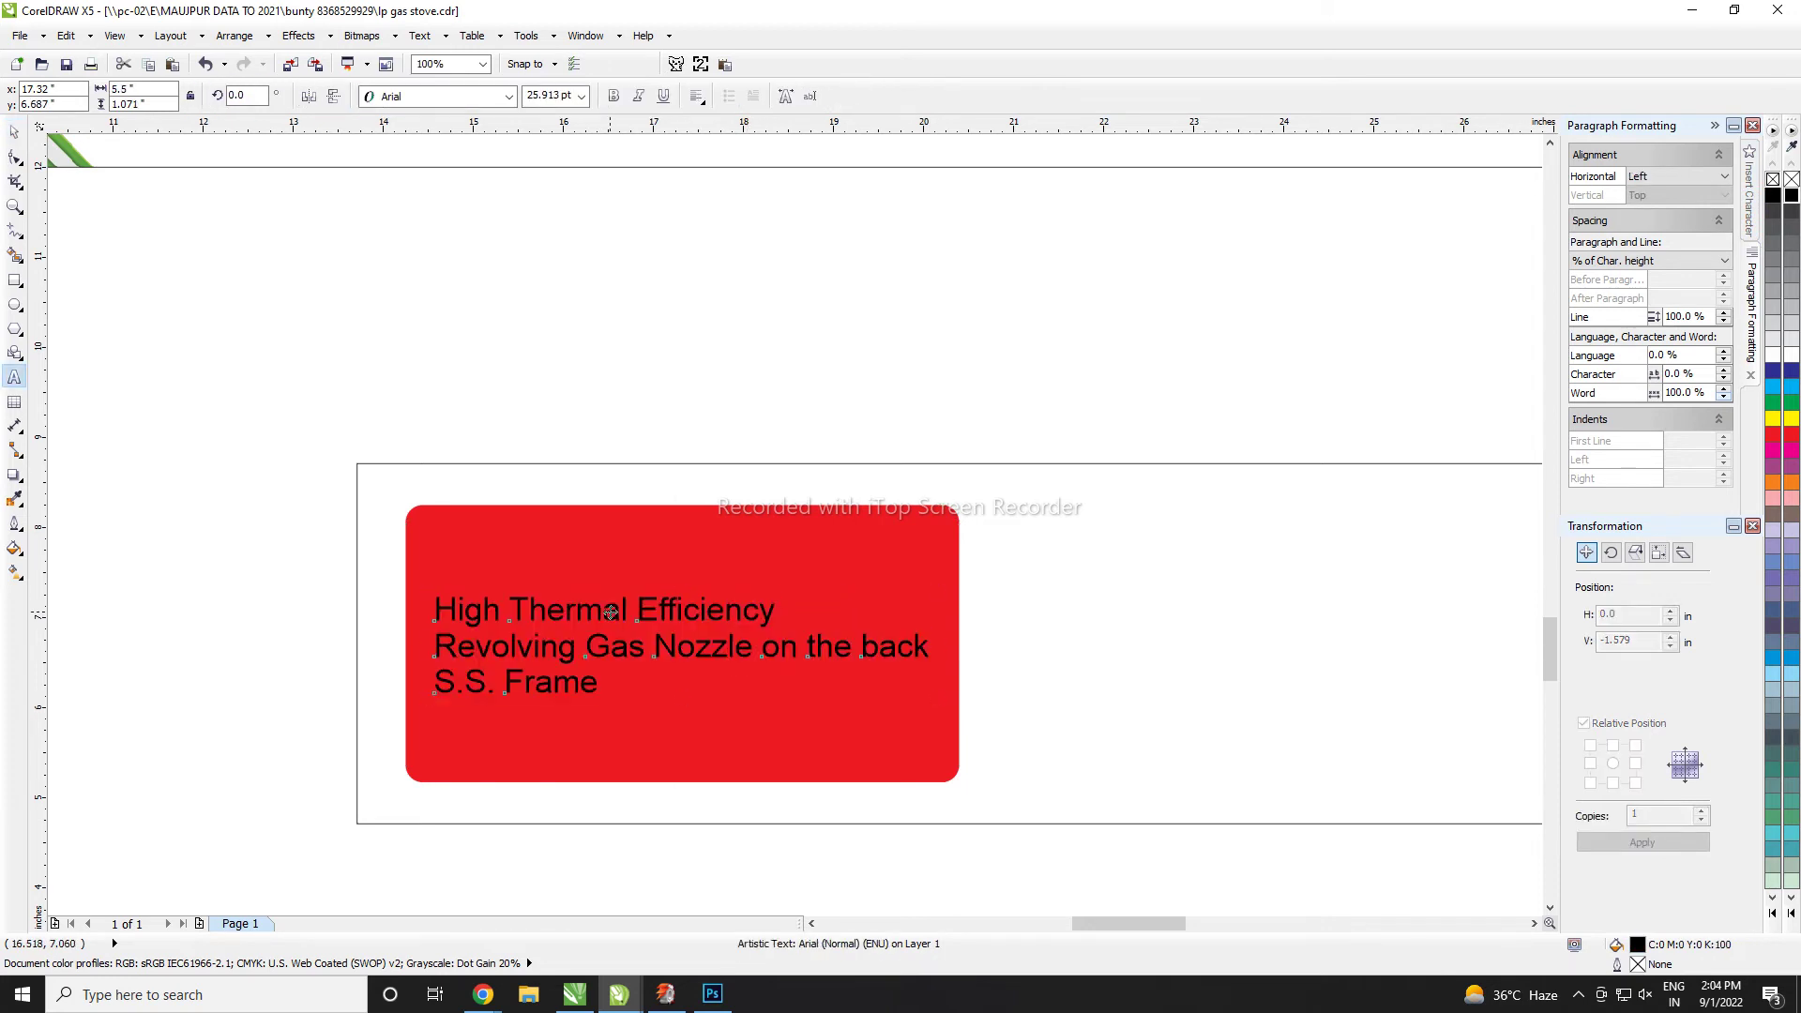
key(ctrl+space)
- Widen the line spacing, narrow the text block, and move it up in the red panel
key(F10)
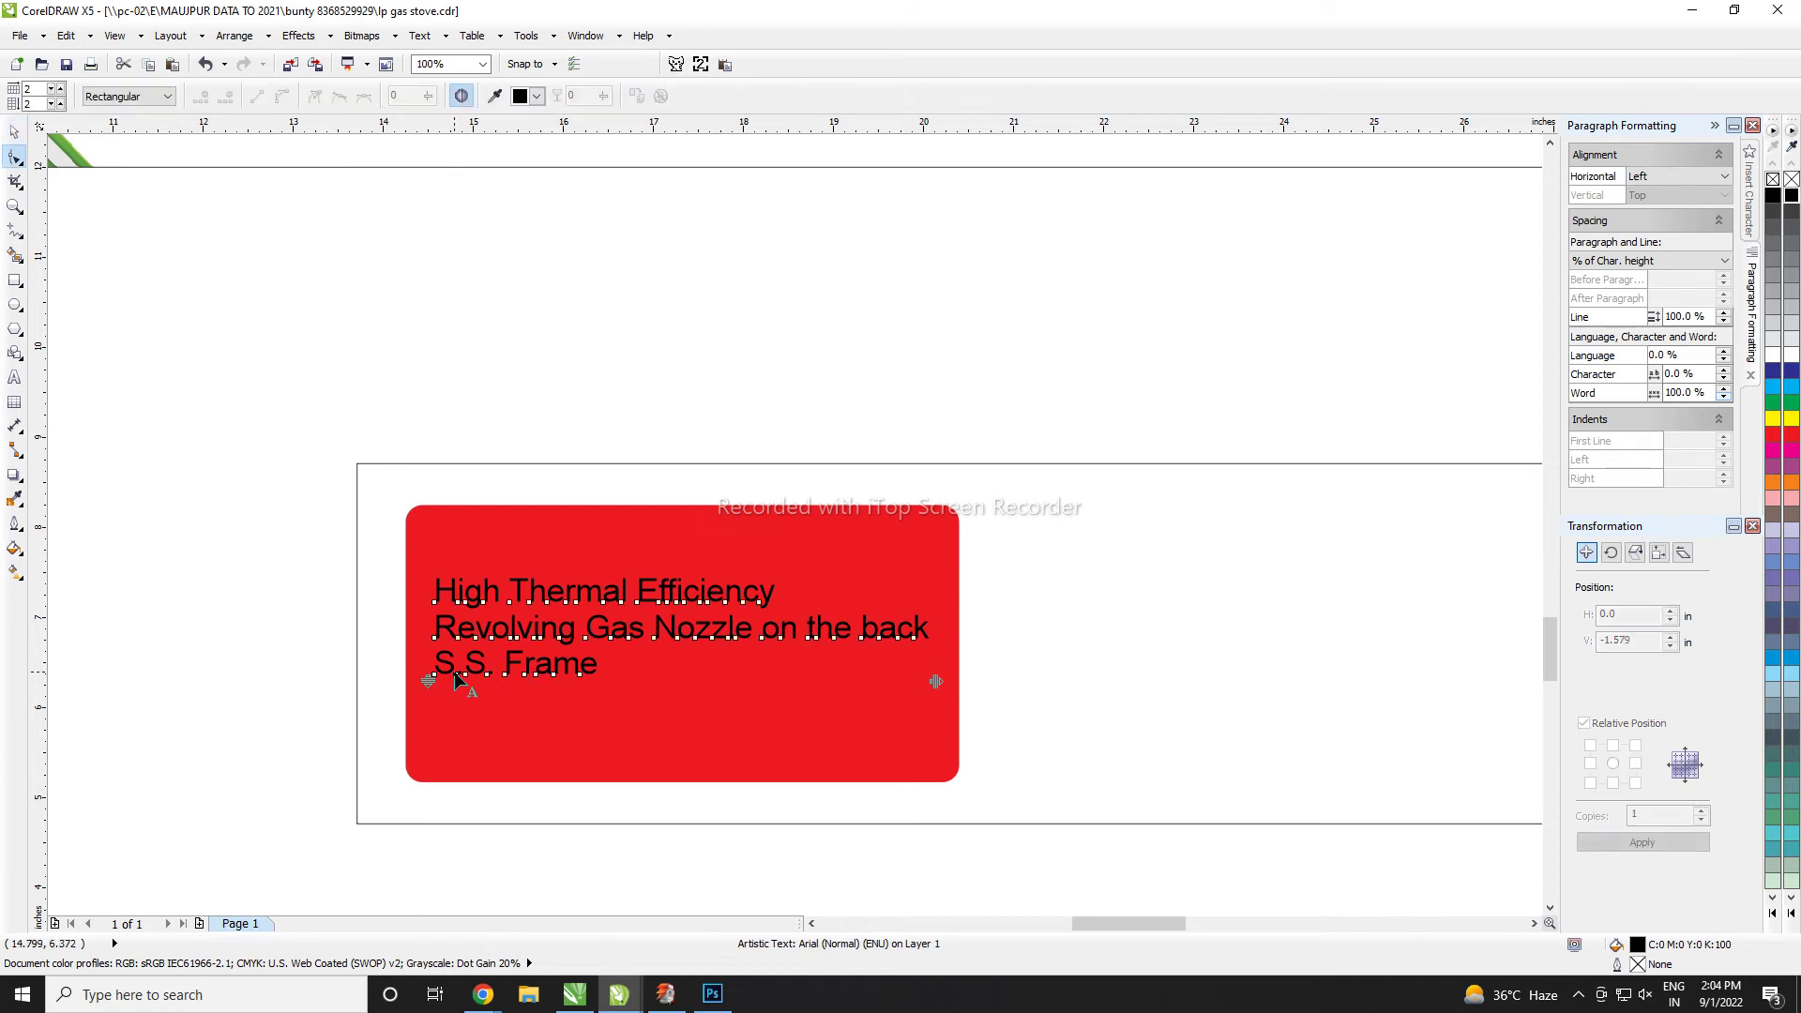
drag(428, 679, 454, 739)
key(space)
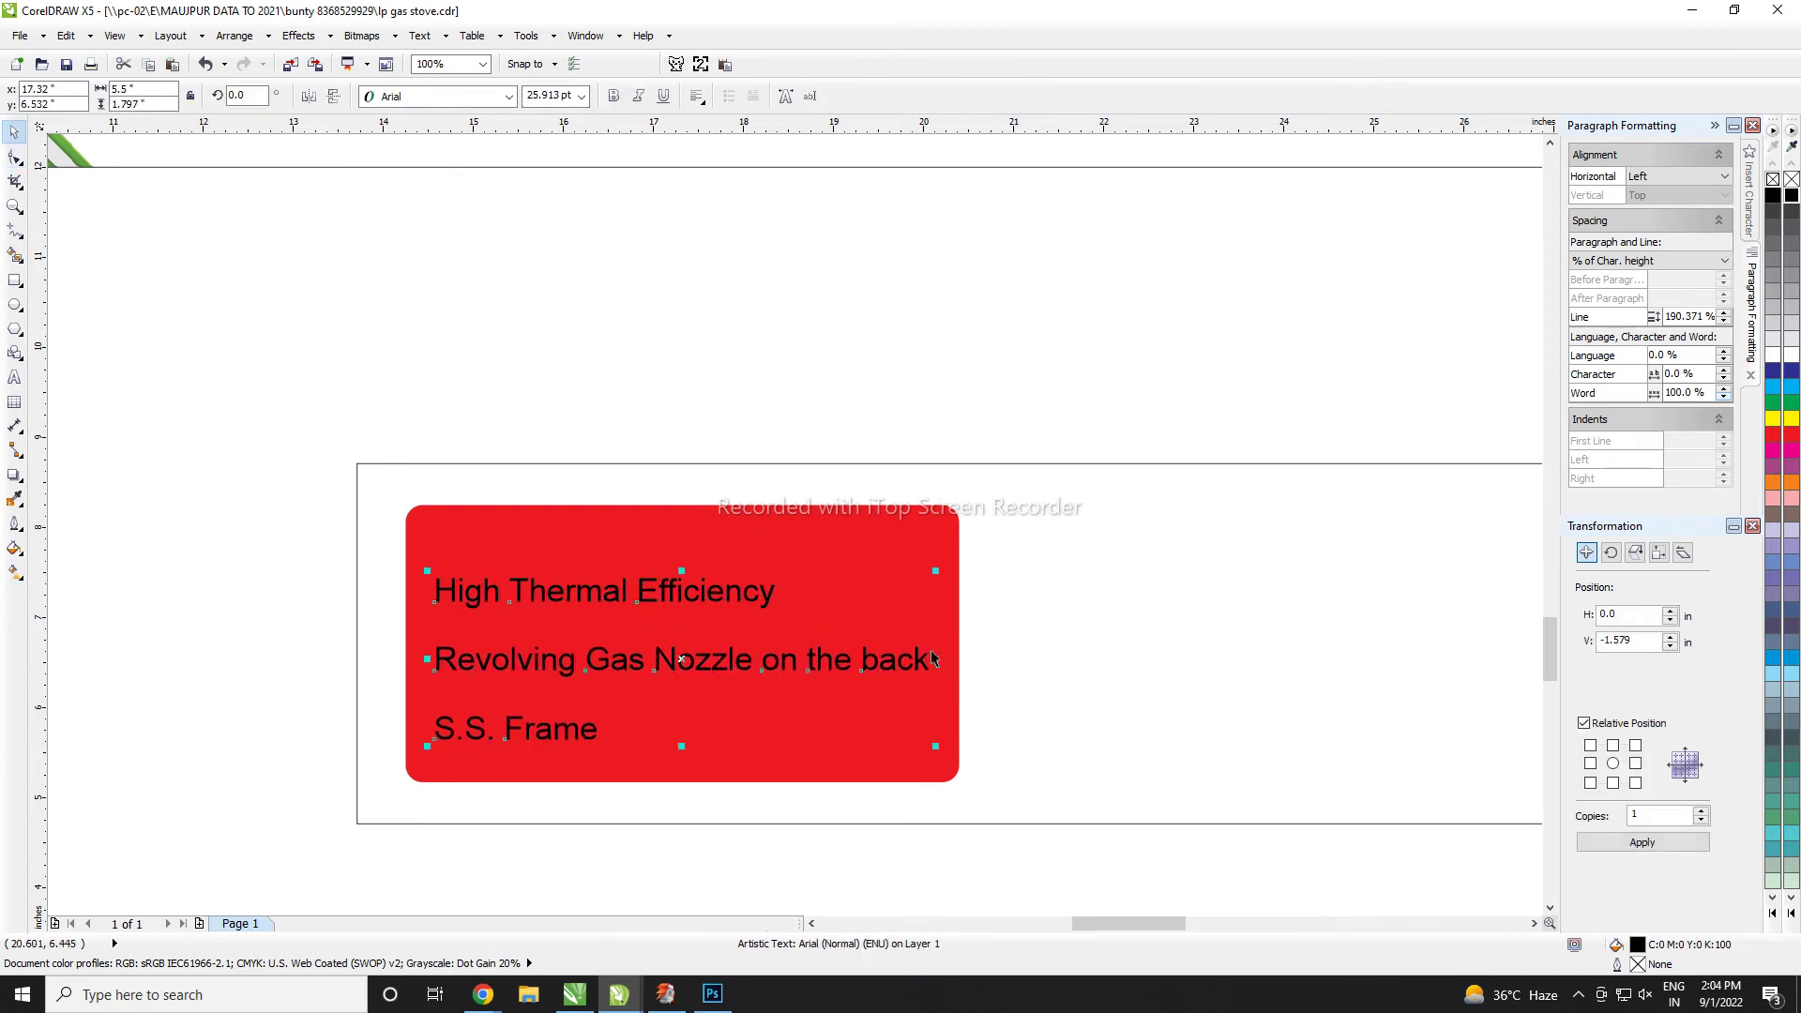
drag(935, 660, 924, 659)
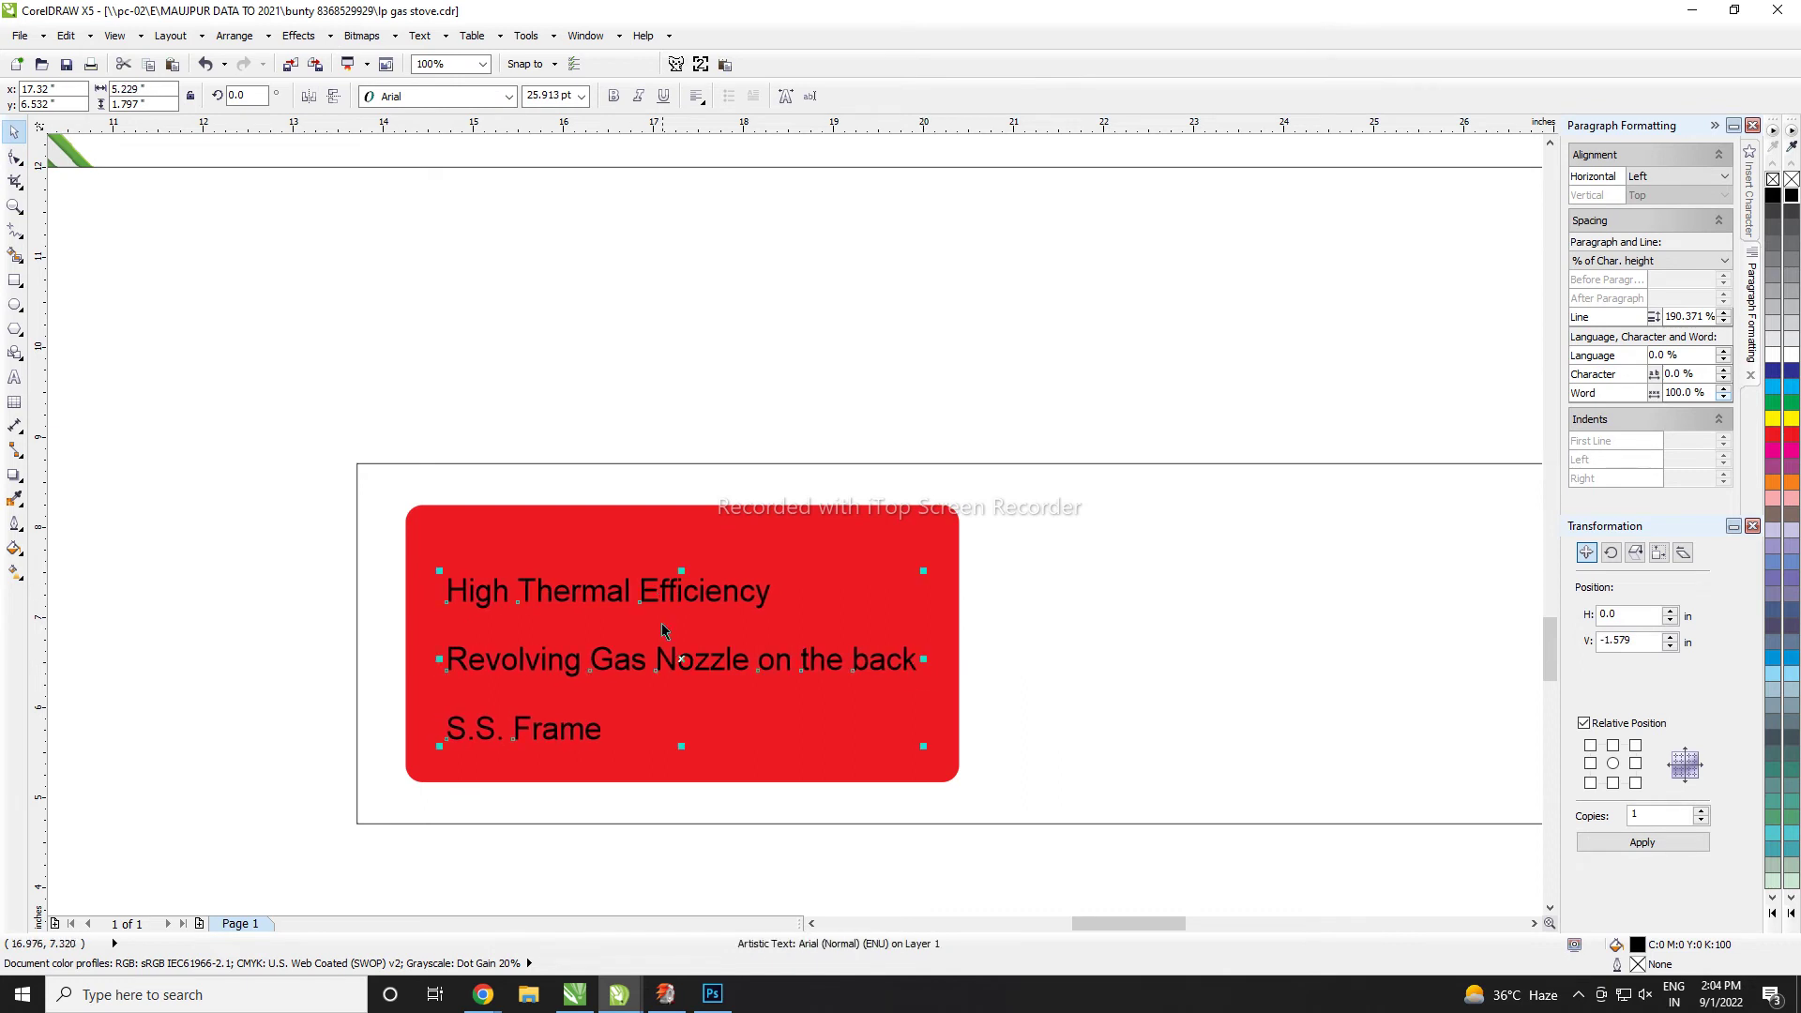
key(space)
drag(441, 746, 441, 731)
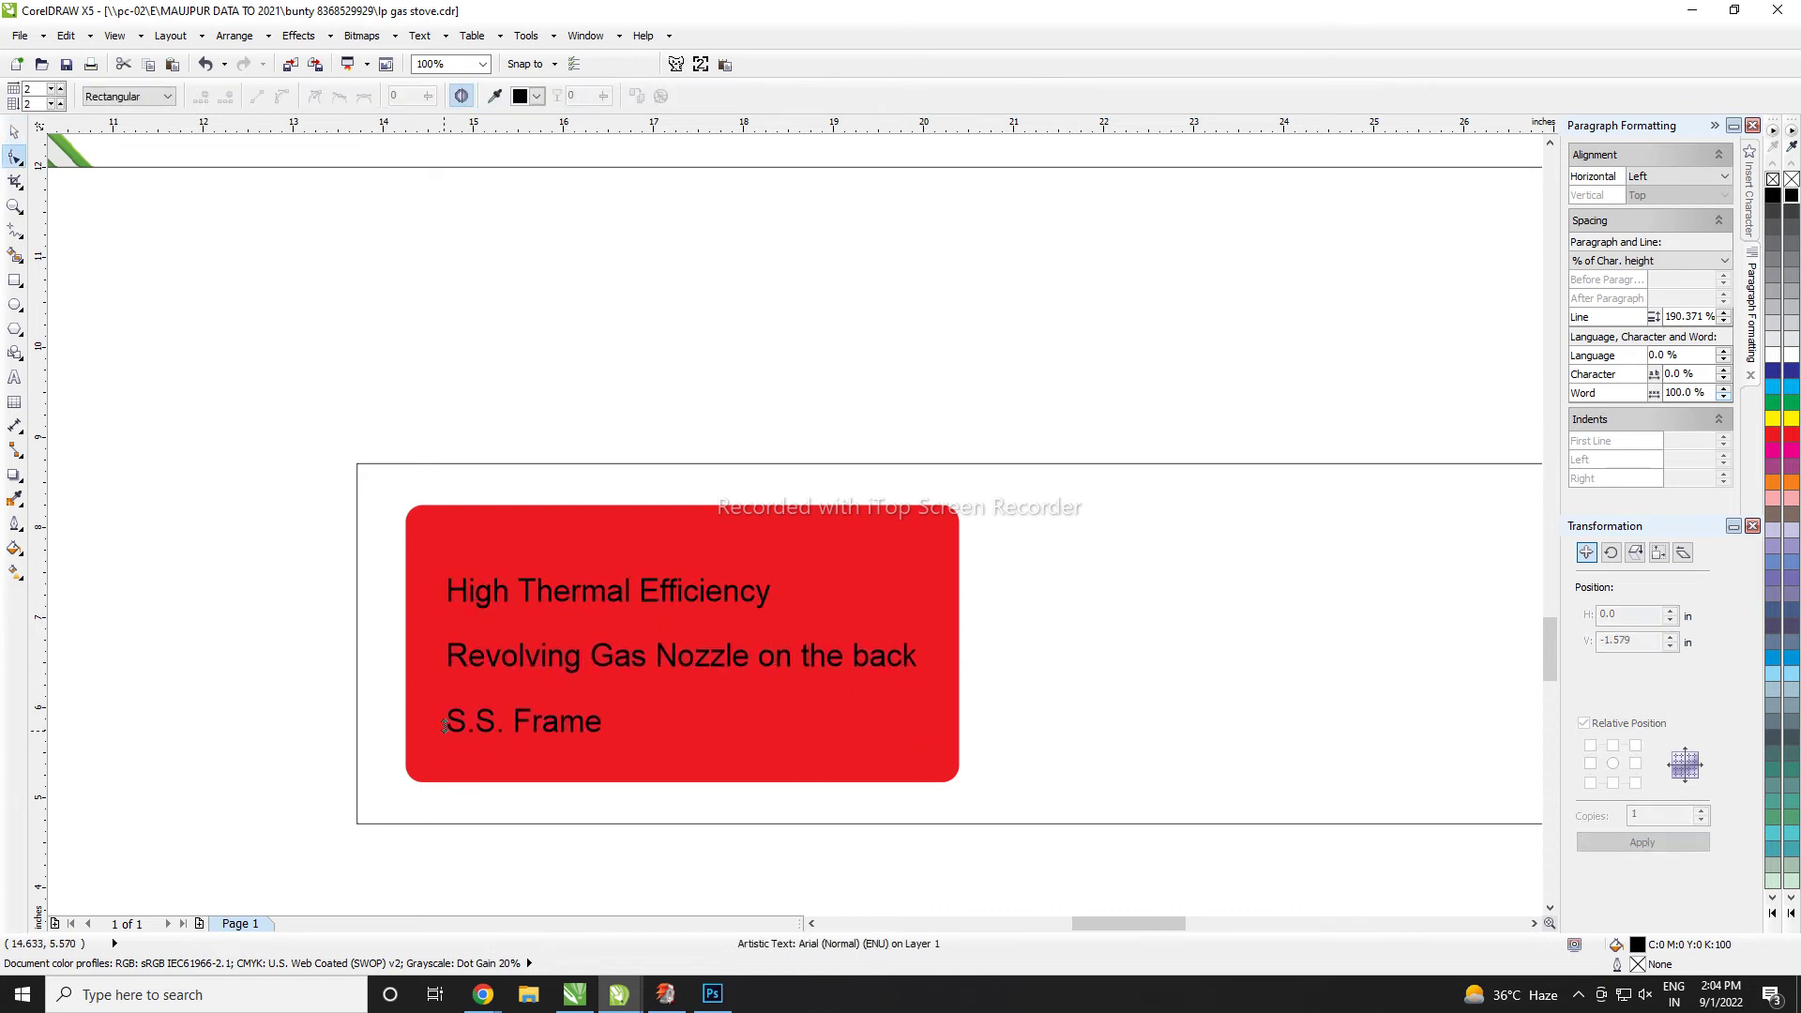
key(space)
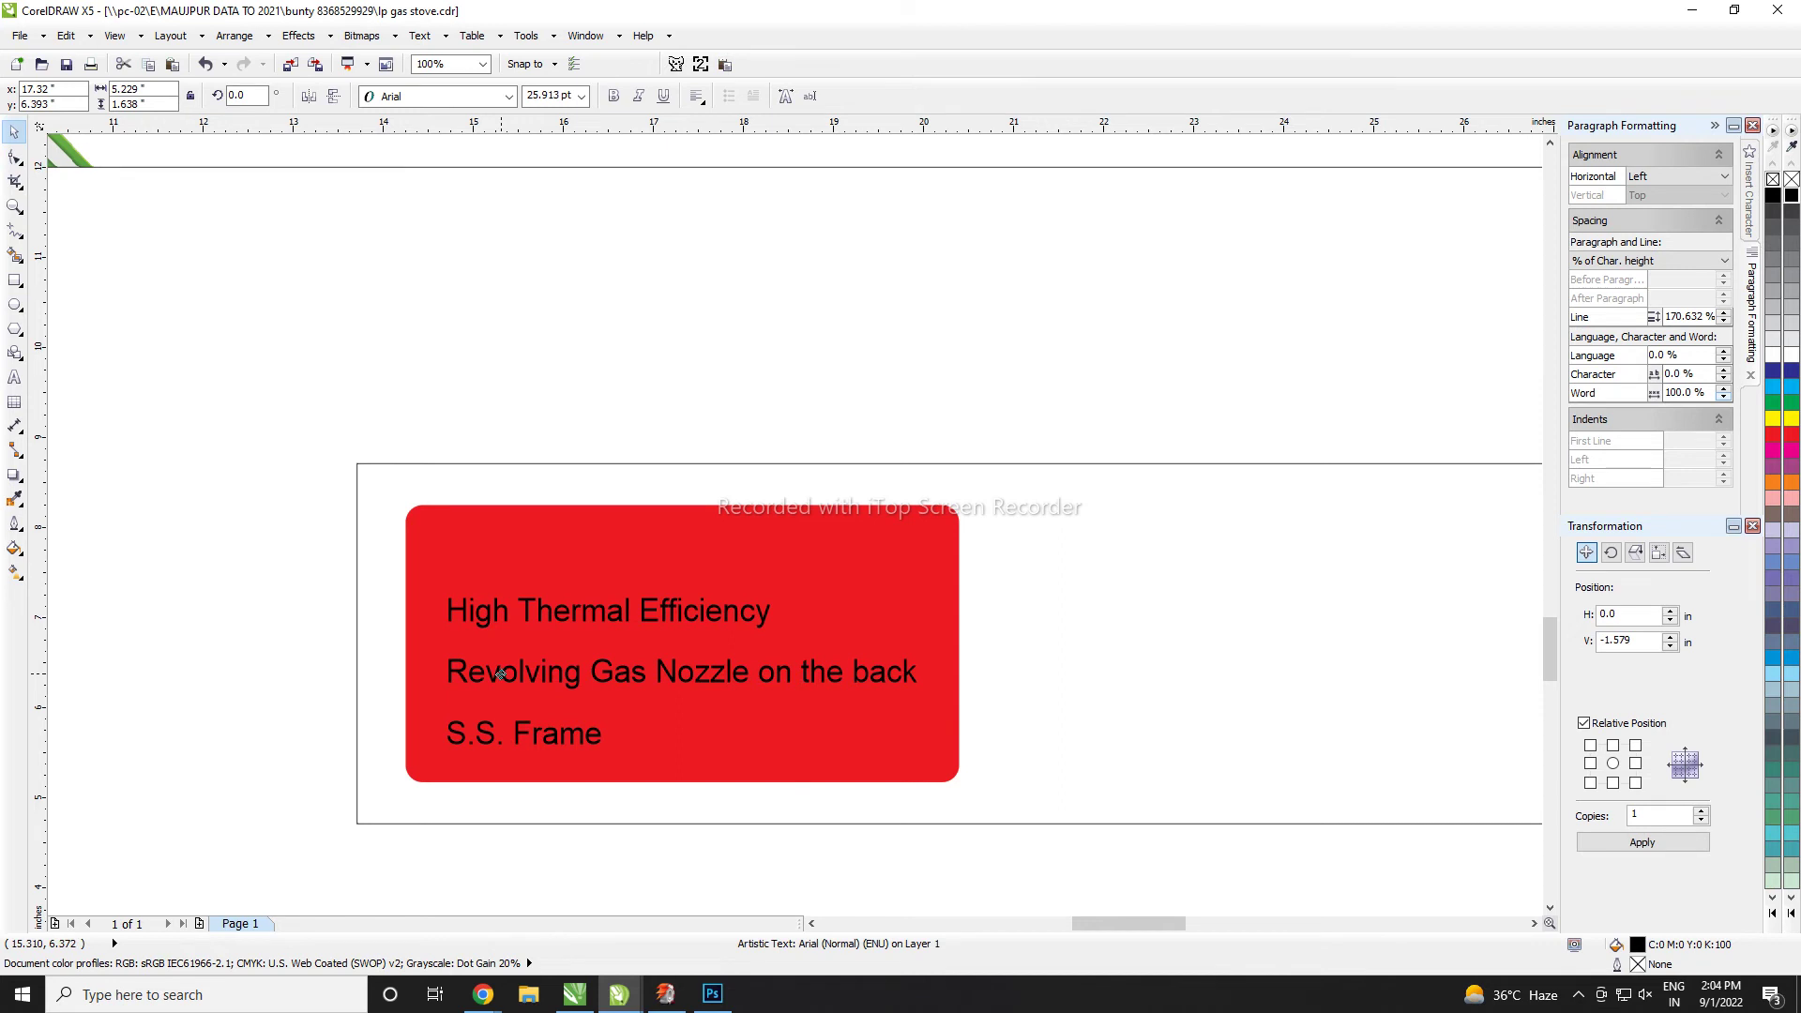
drag(500, 668, 508, 612)
double_click(508, 612)
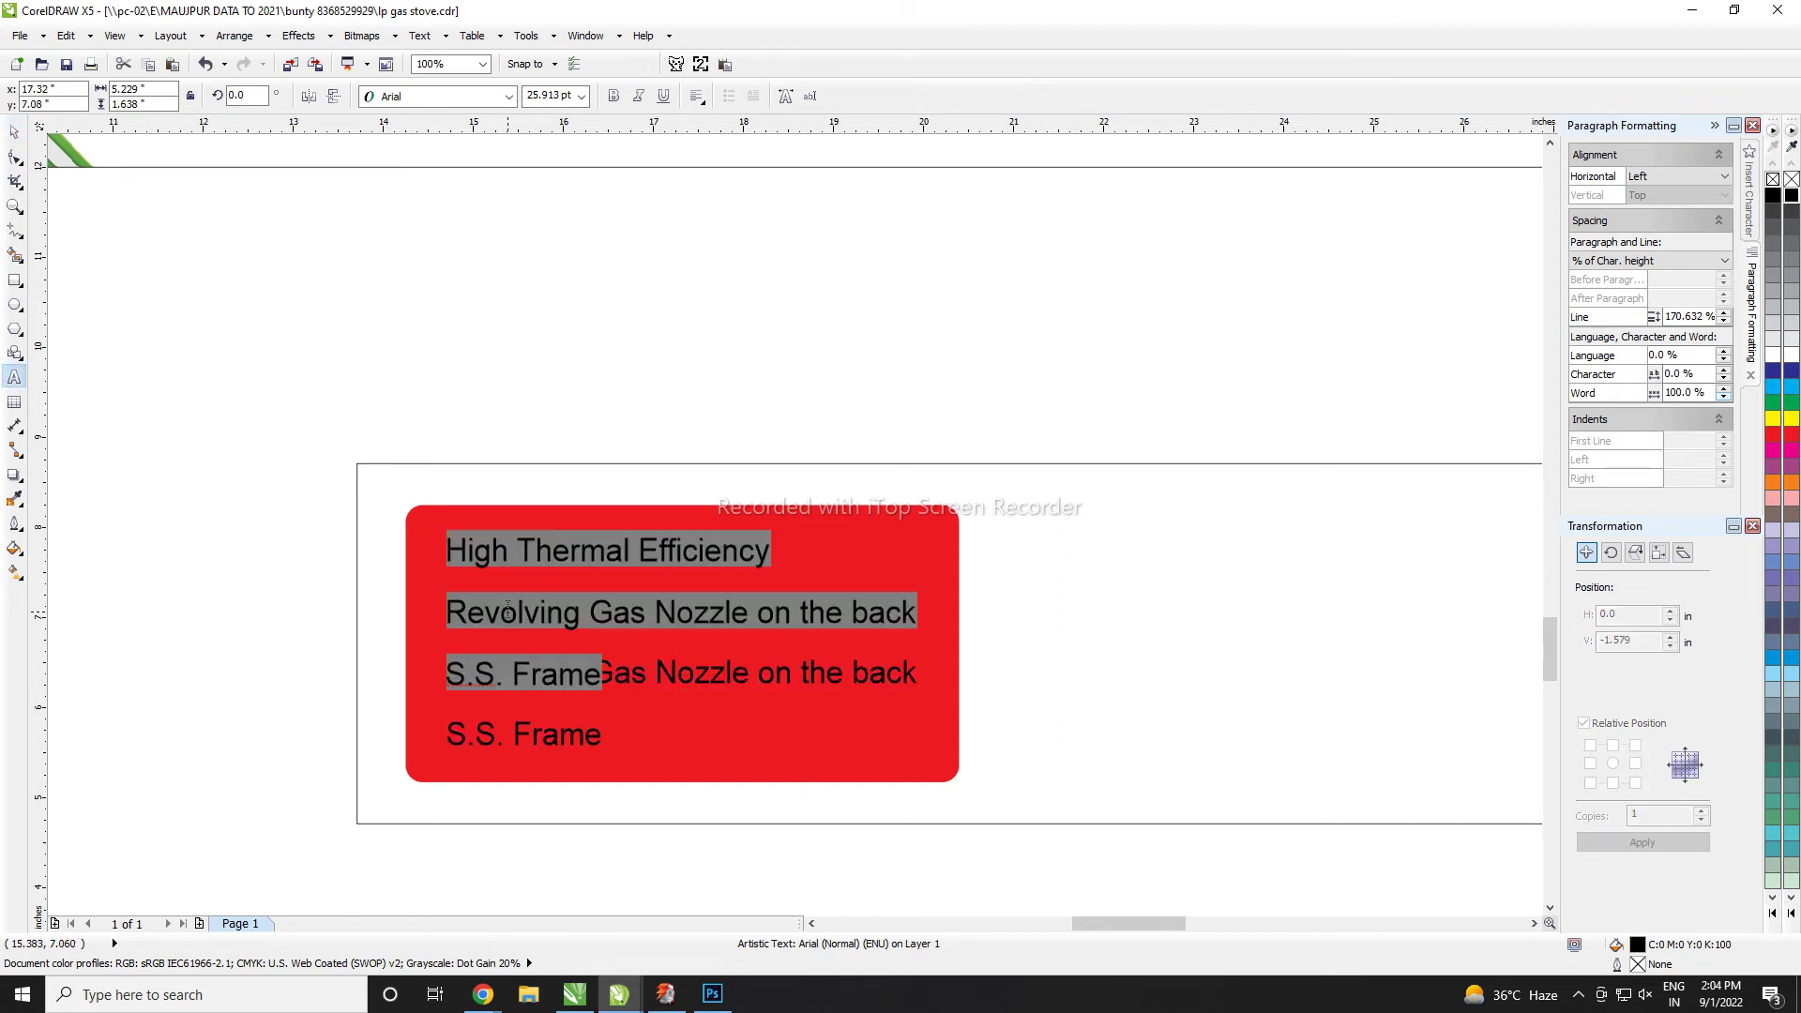
- Make the KEY FEATURES: heading centred, bold and white
text(KEY FEATURES:)
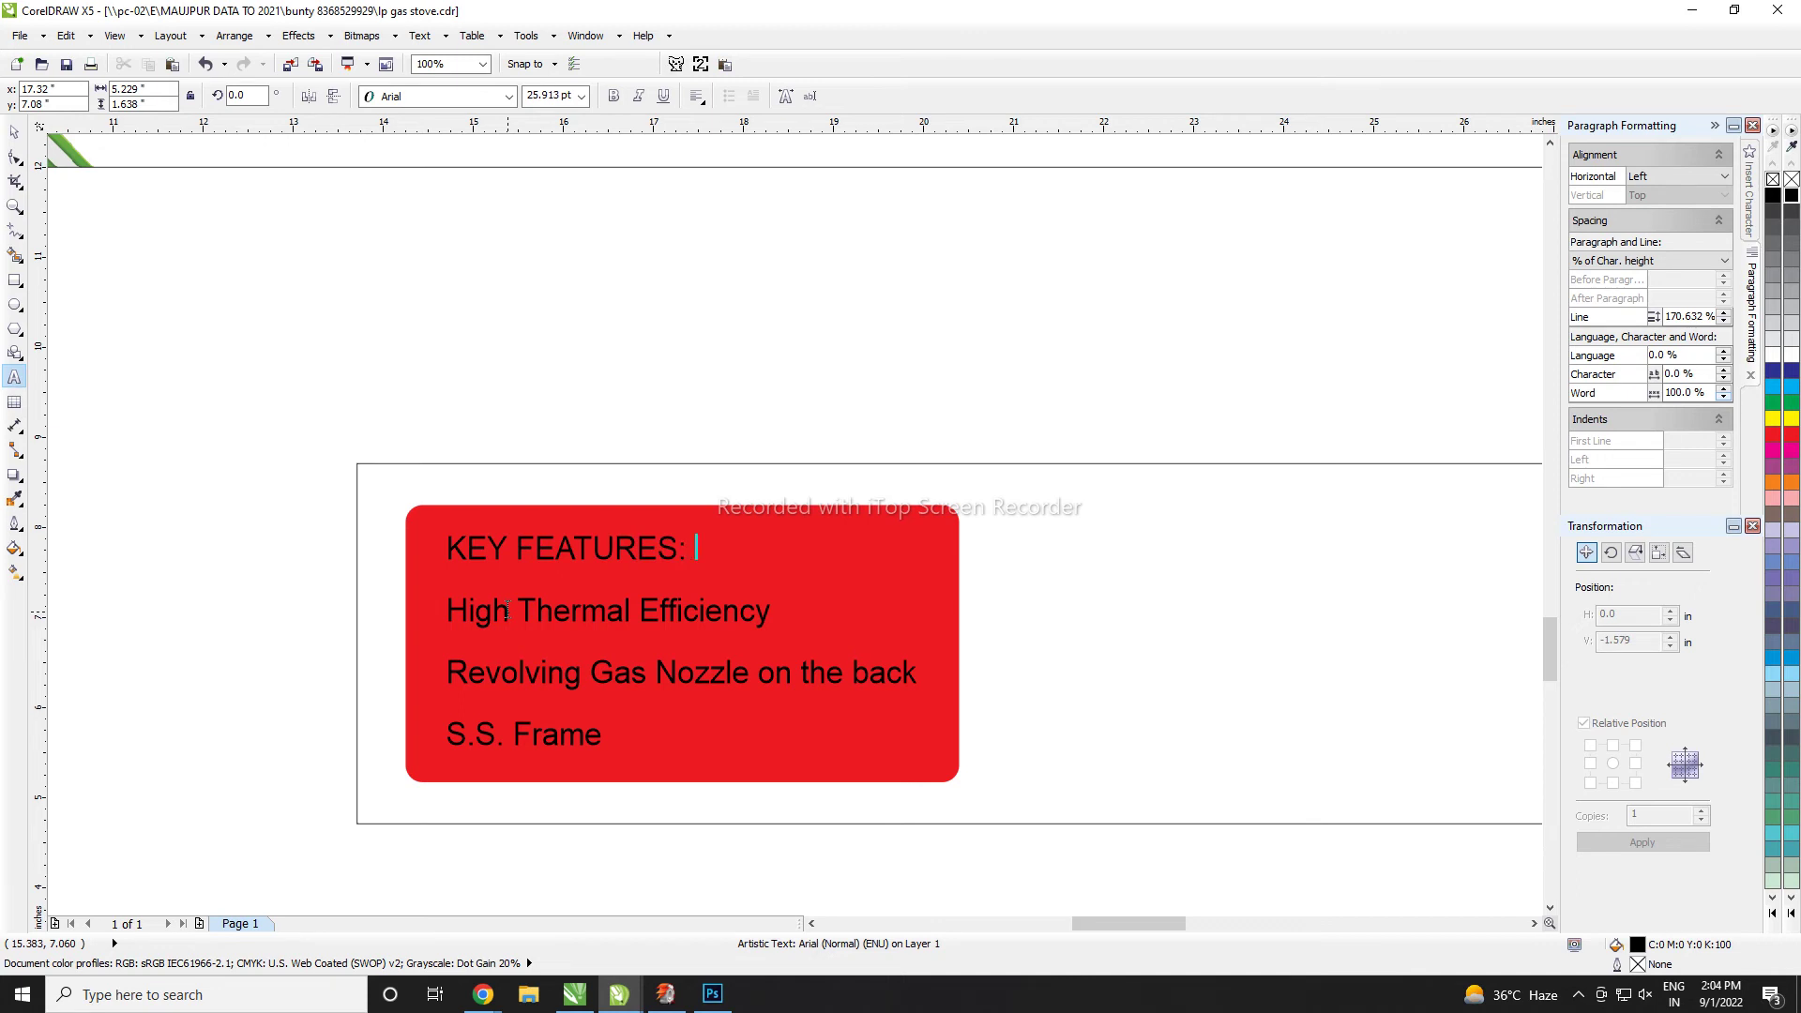
key(ctrl+space)
key(c)
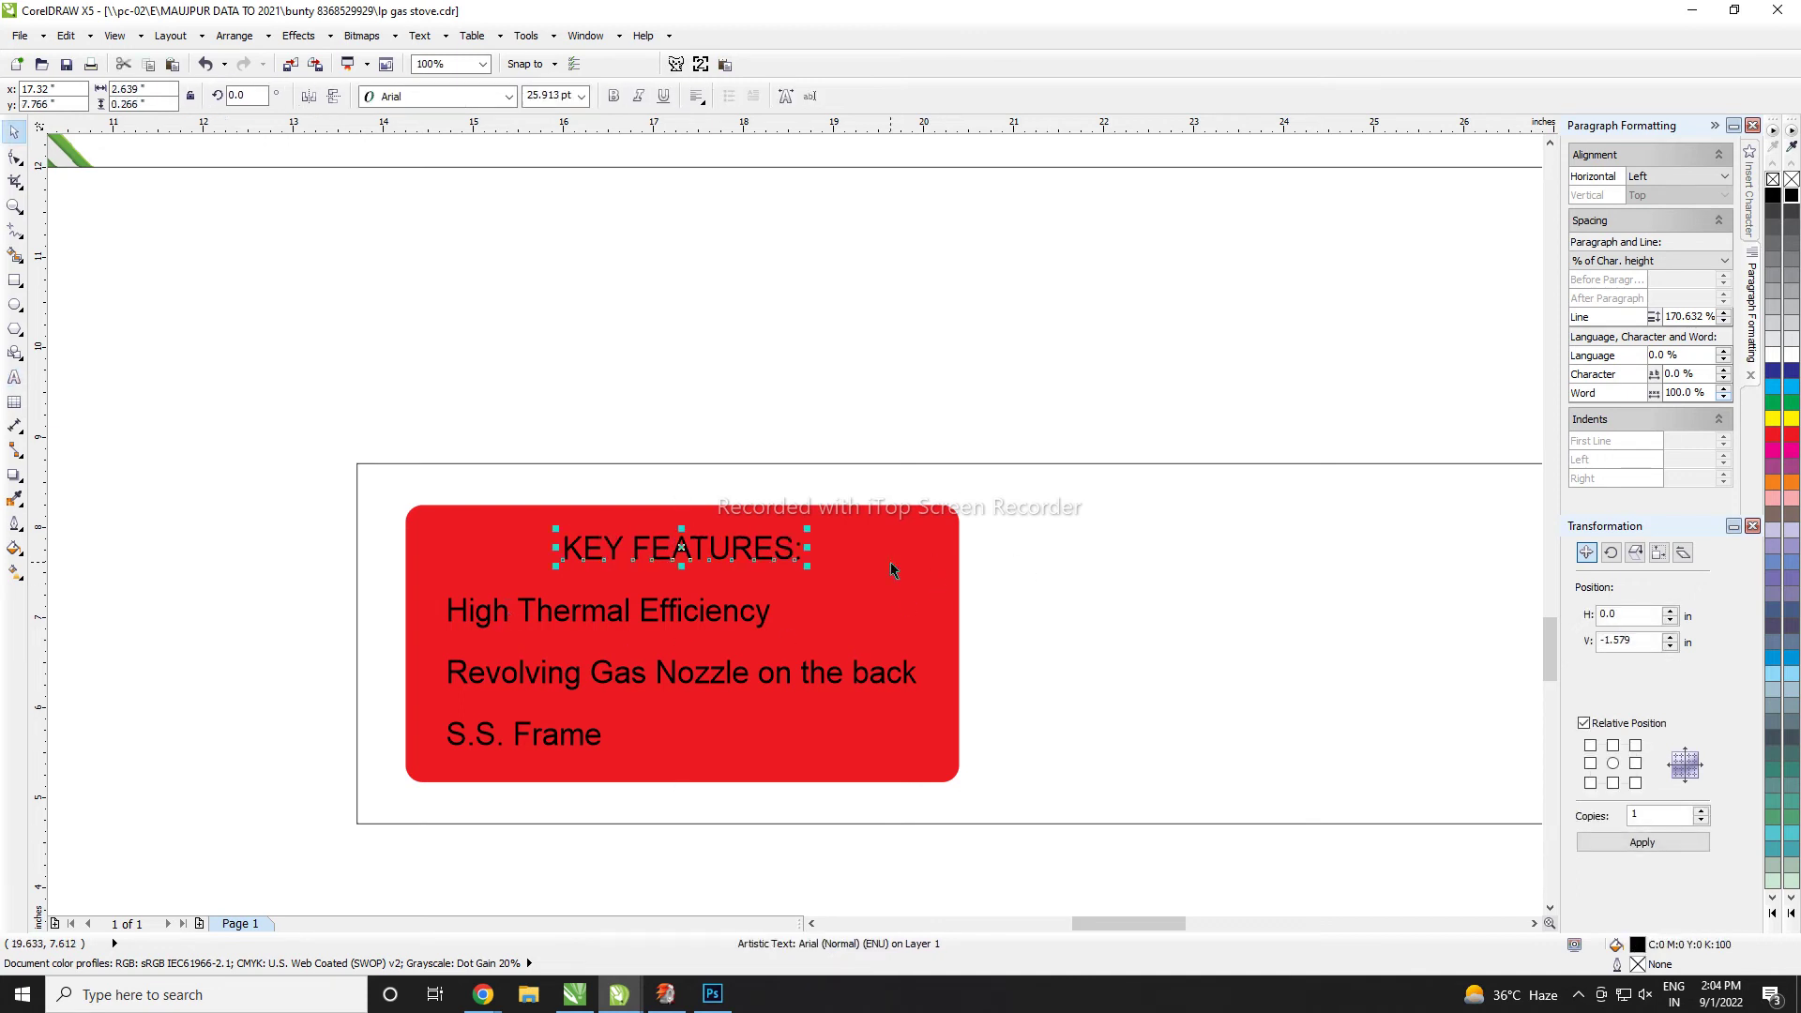
key(ctrl+b)
click(1773, 354)
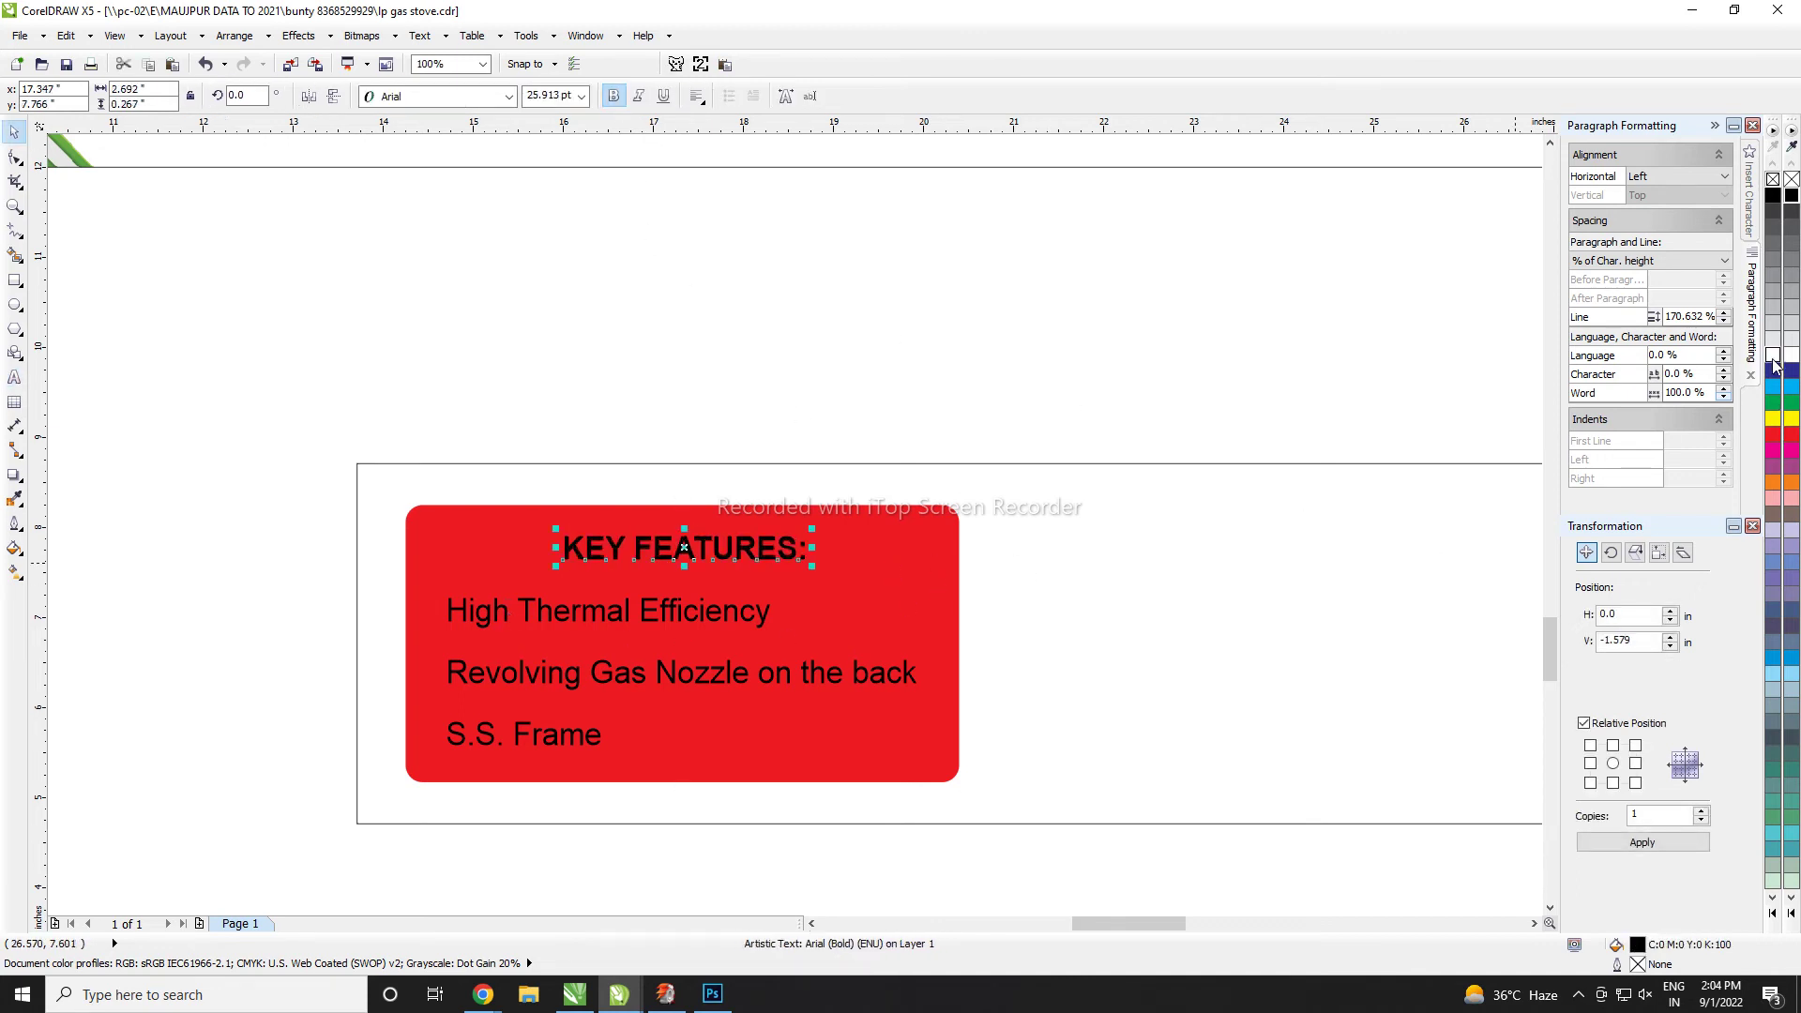
- Turn the three feature lines white
click(839, 574)
click(1178, 582)
click(911, 650)
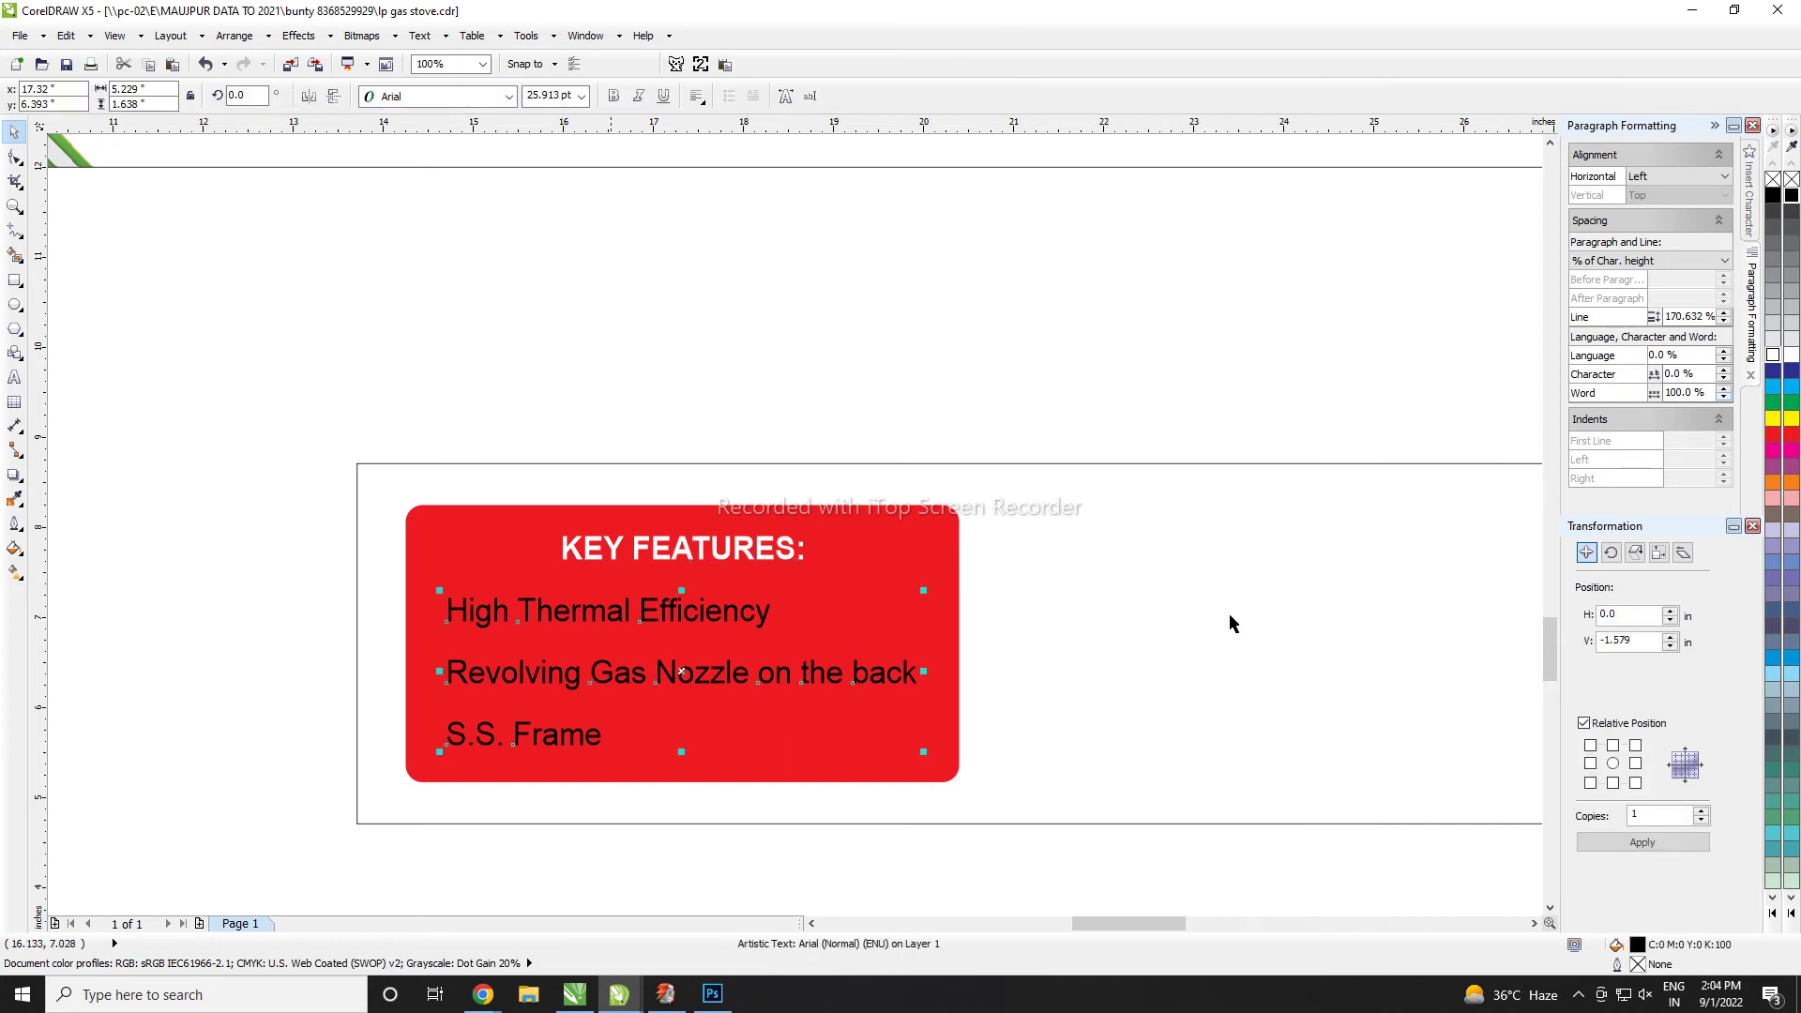
click(1773, 354)
scroll(1065, 503, down, 1)
scroll(743, 598, up, 1)
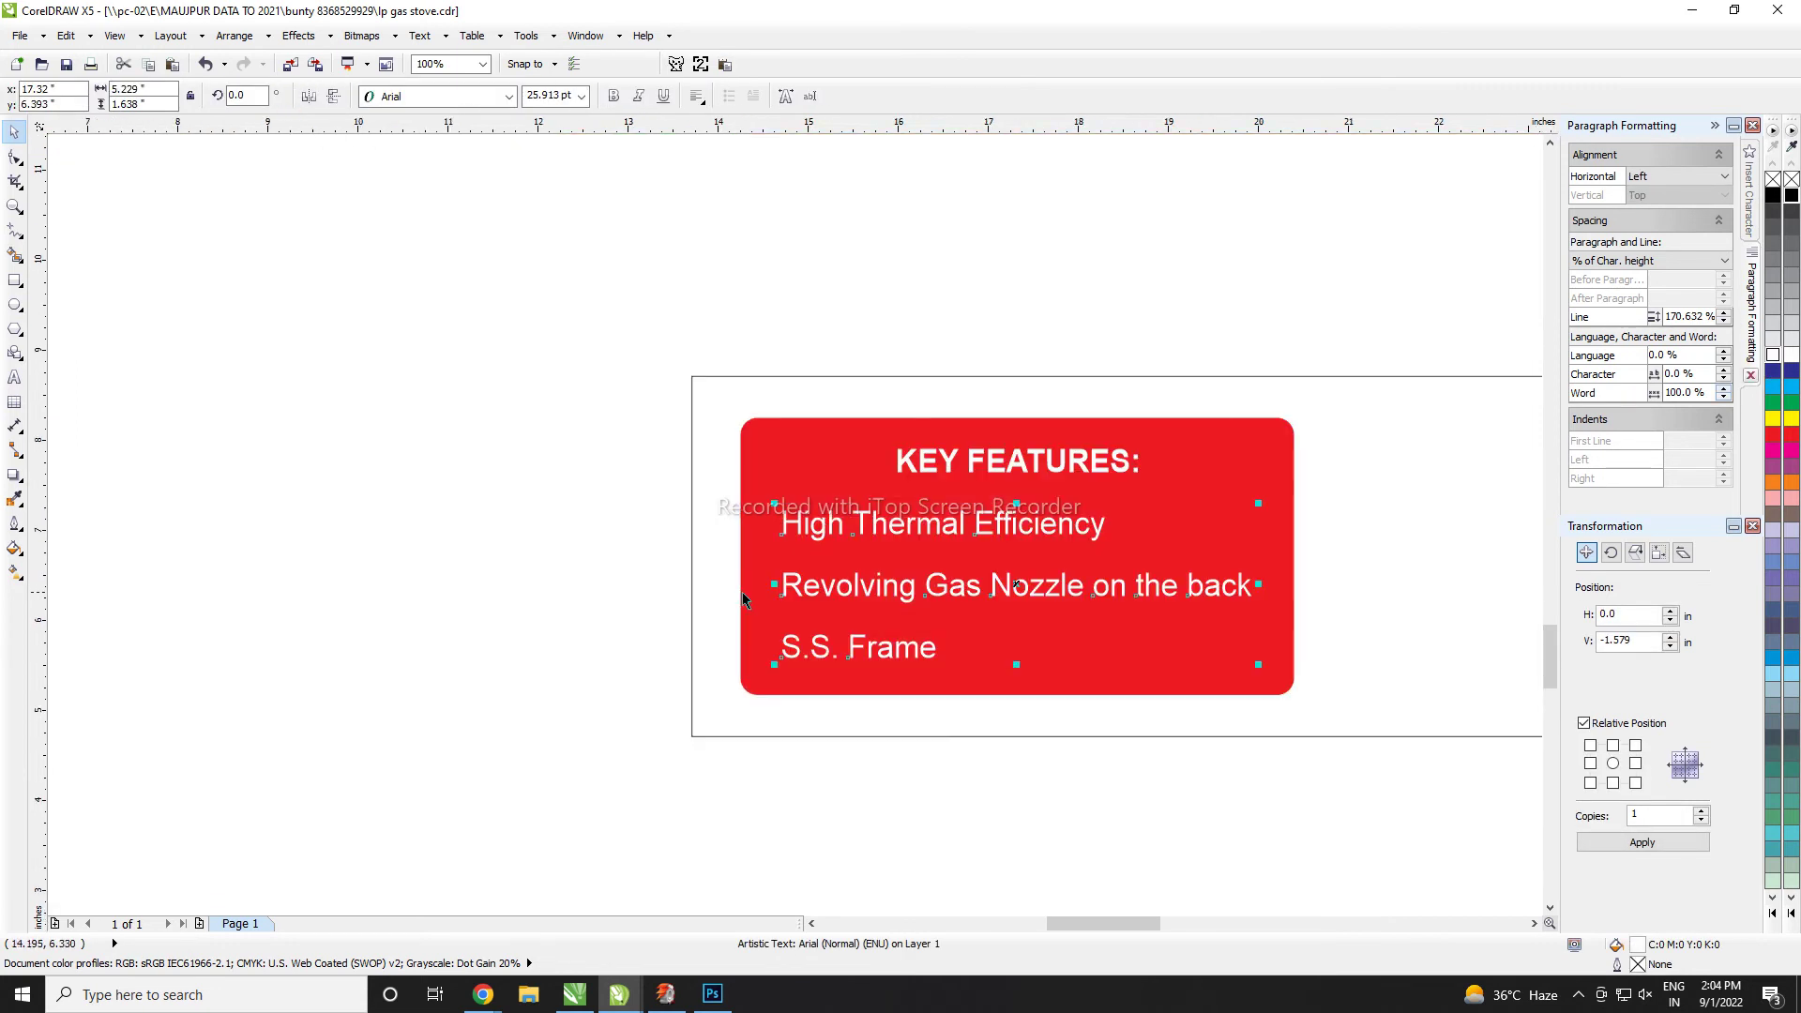
- Put a '•' bullet before each of the three feature lines, removing stray characters
double_click(788, 521)
text(•)
key(Down)
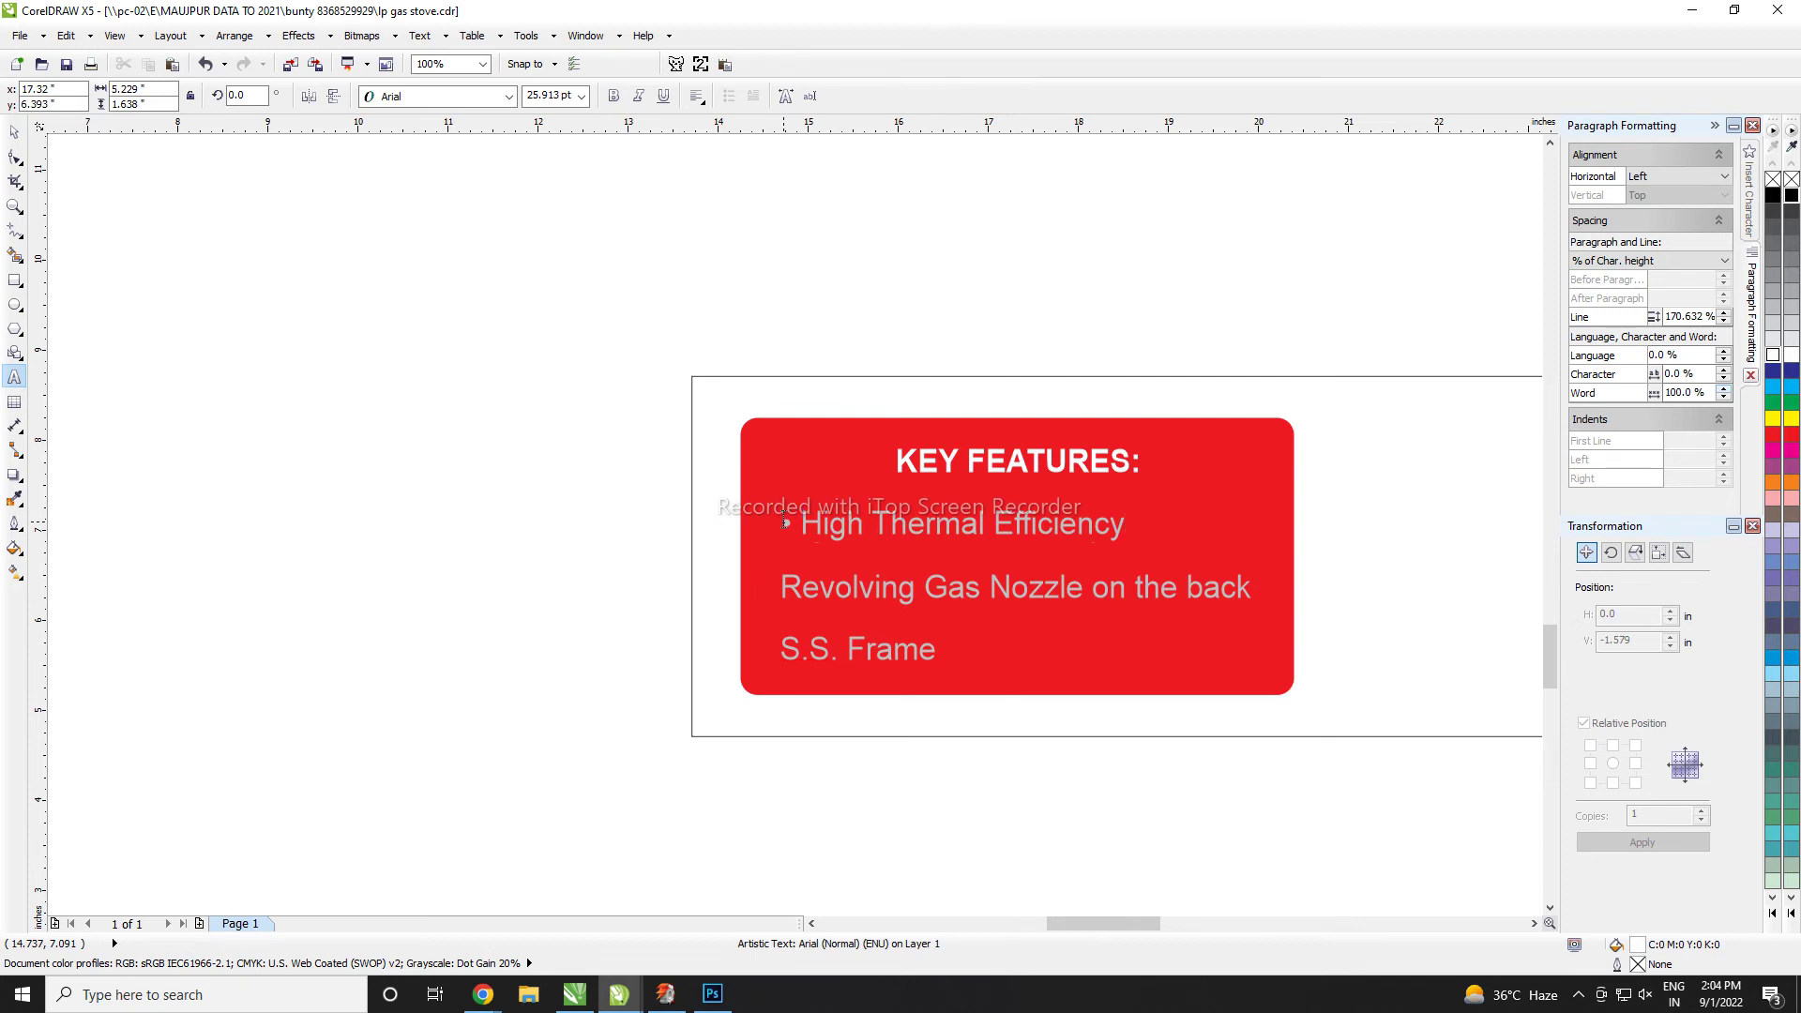
text(½)
key(BackSpace)
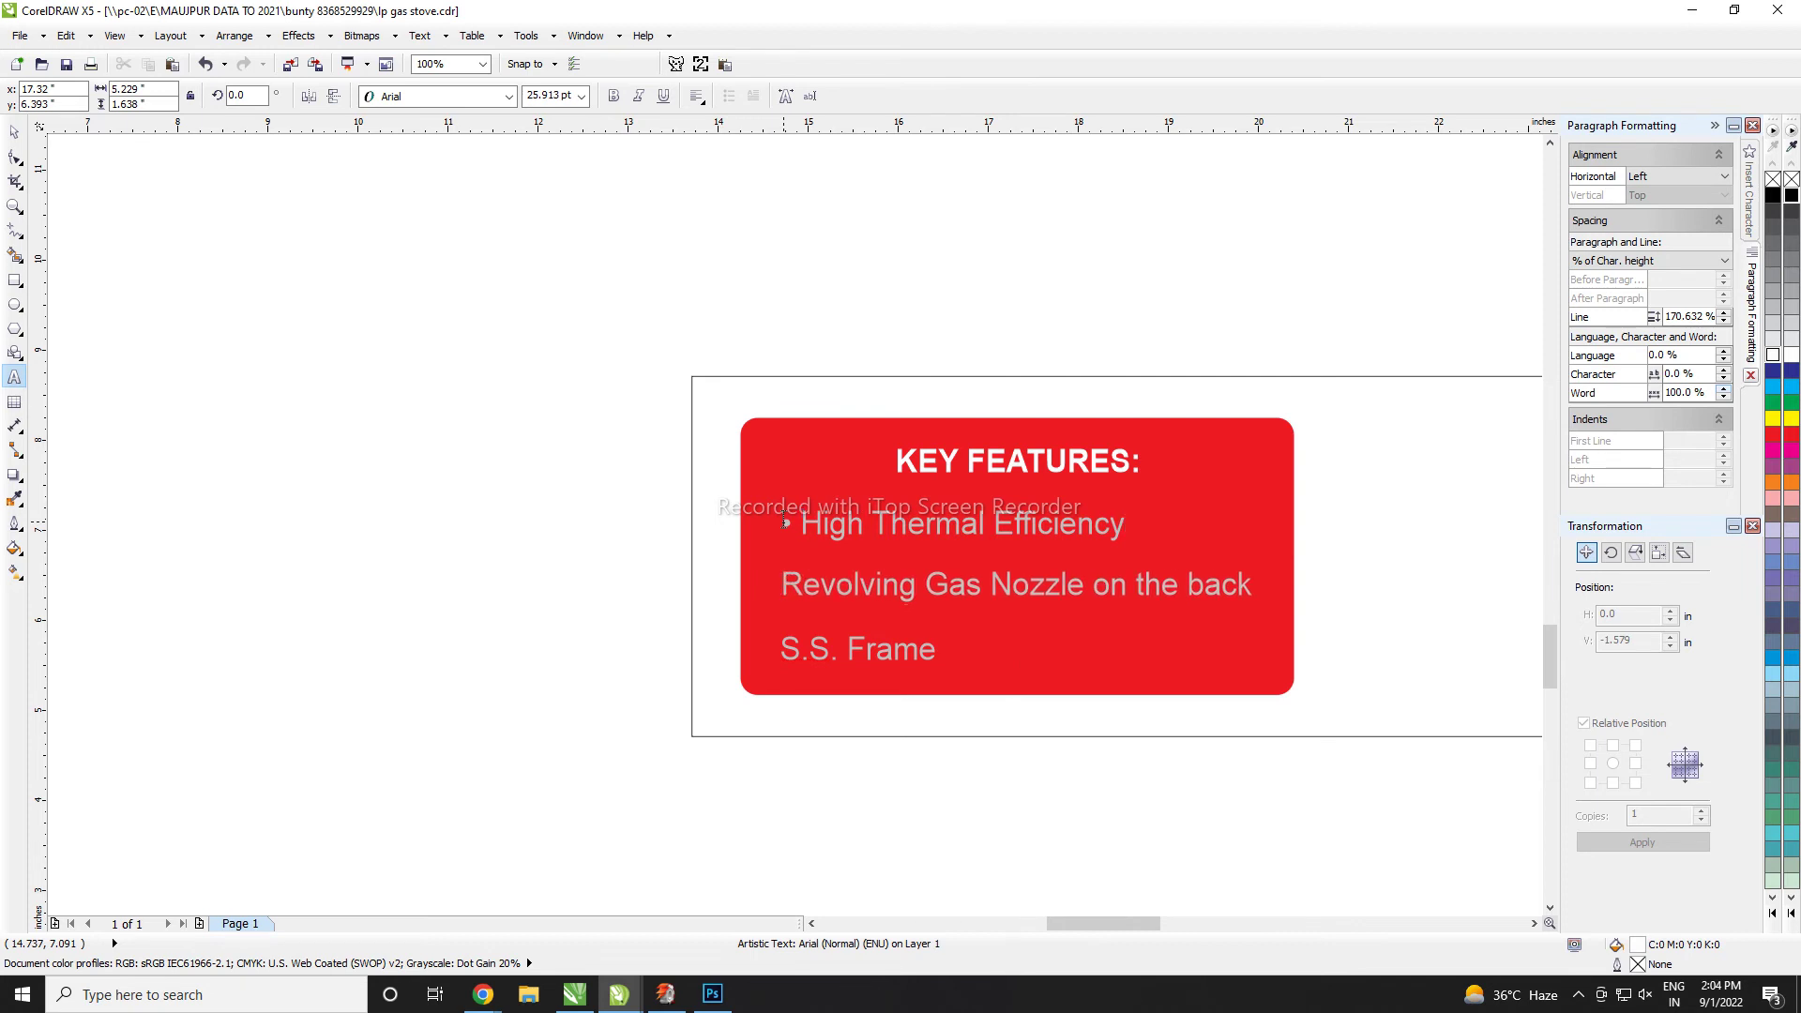
text(•)
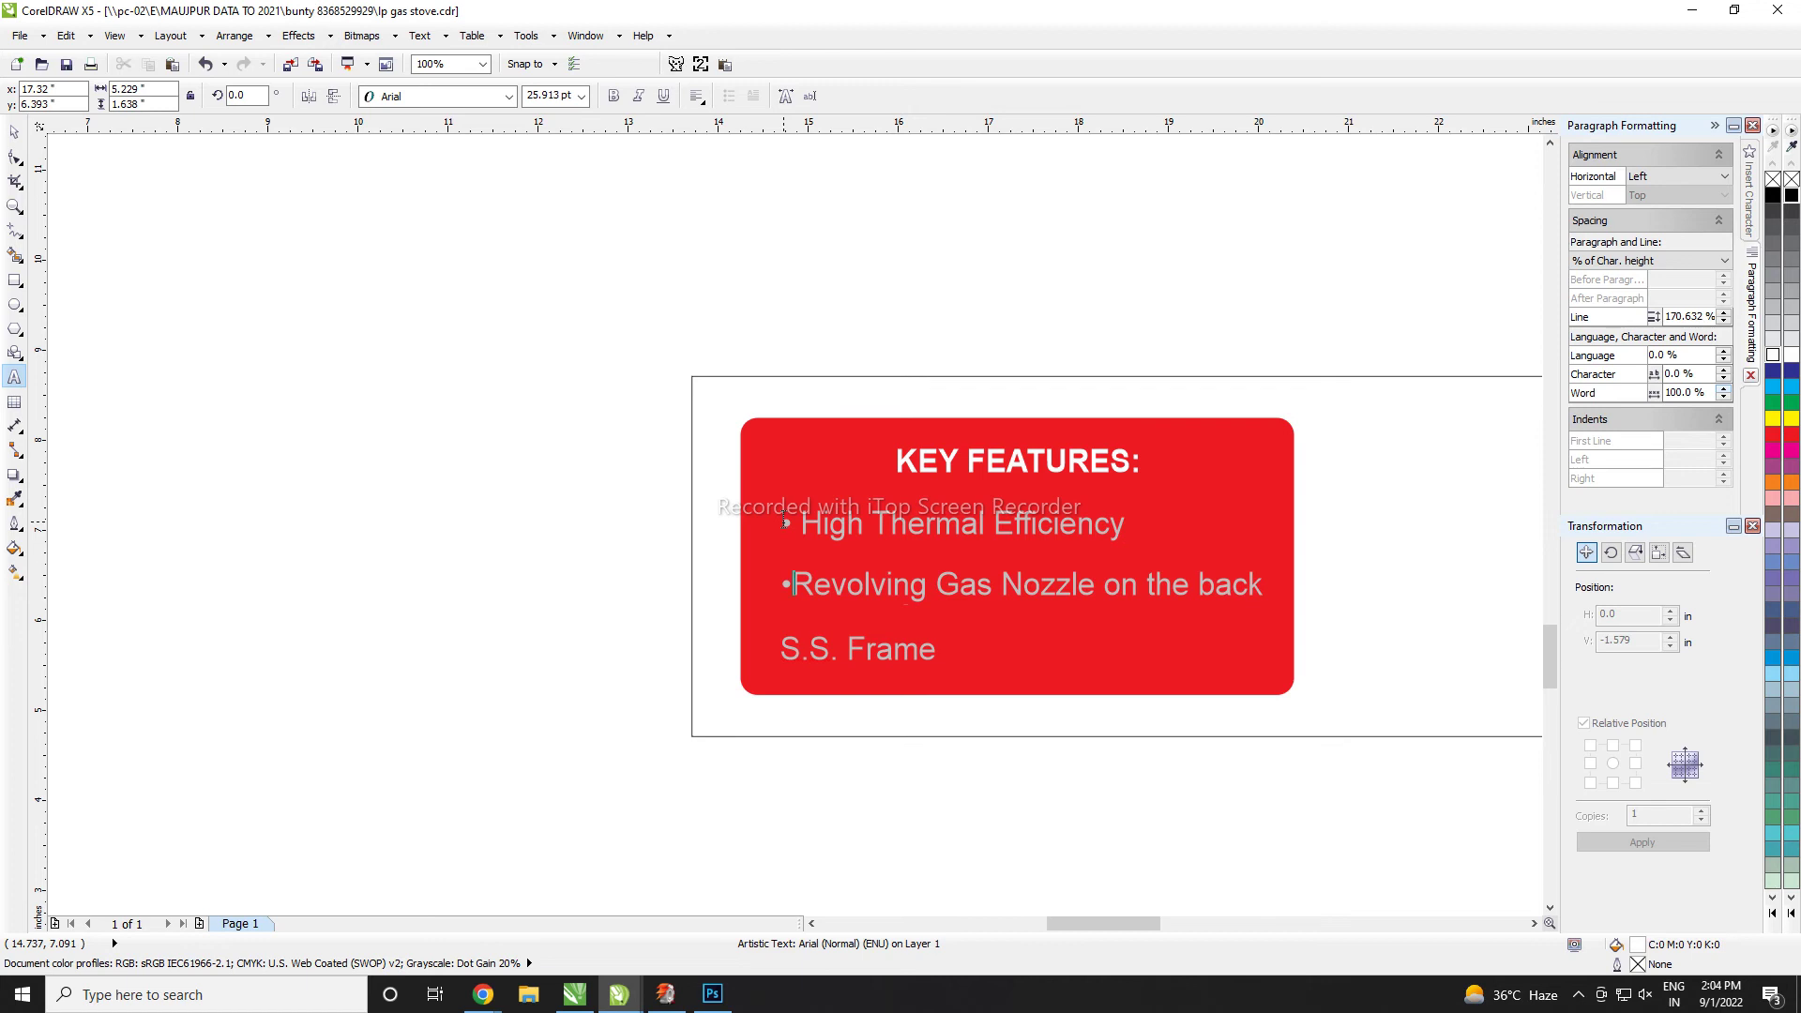
text( Ç)
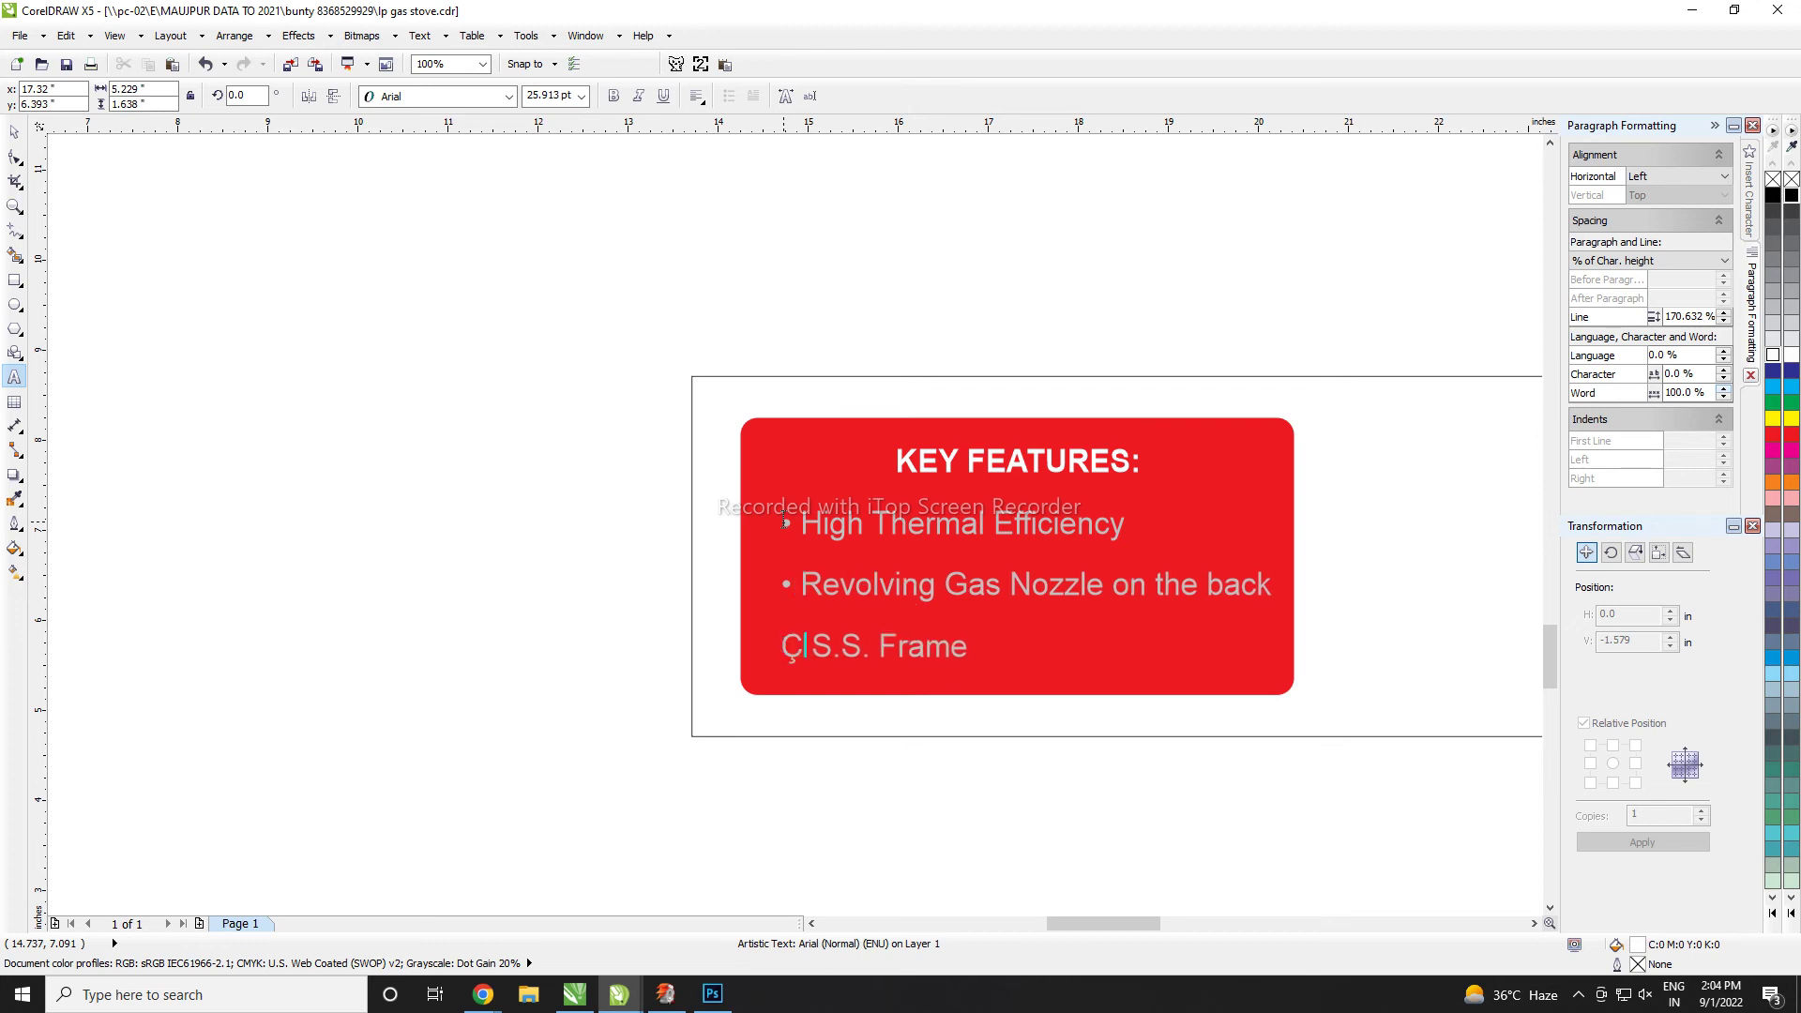
key(BackSpace)
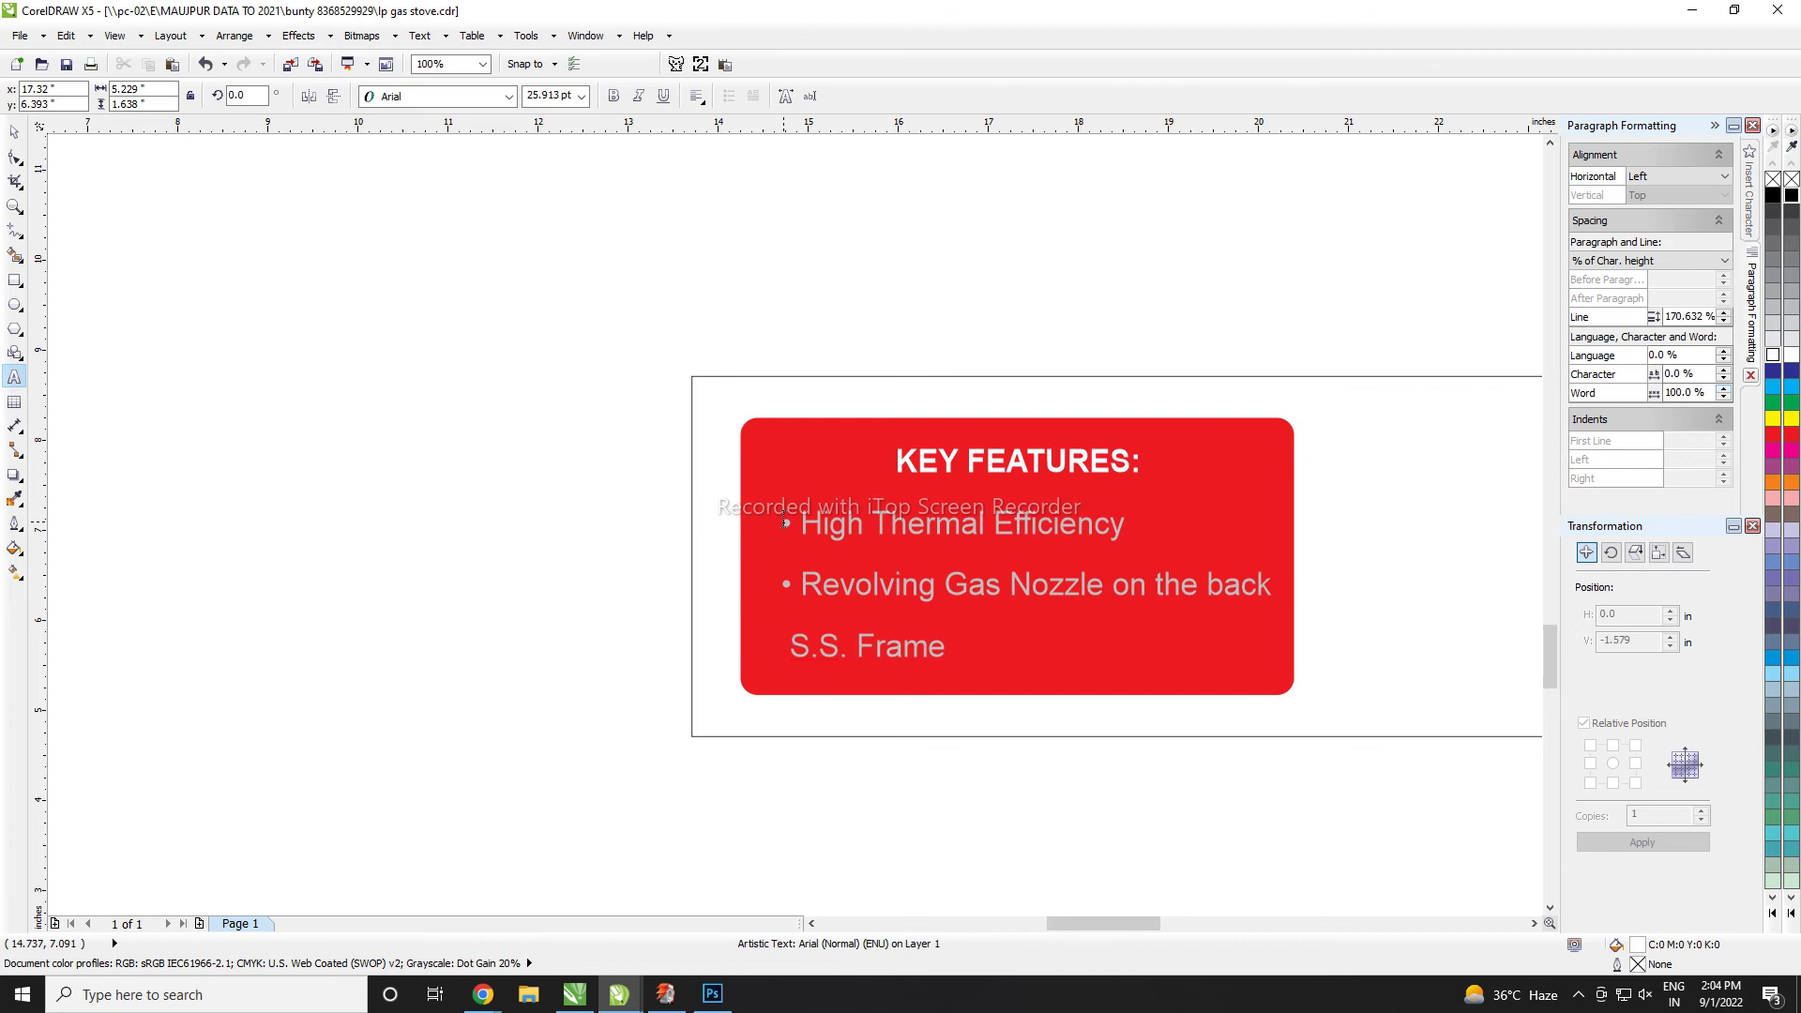
text(•)
scroll(1086, 754, down, 1)
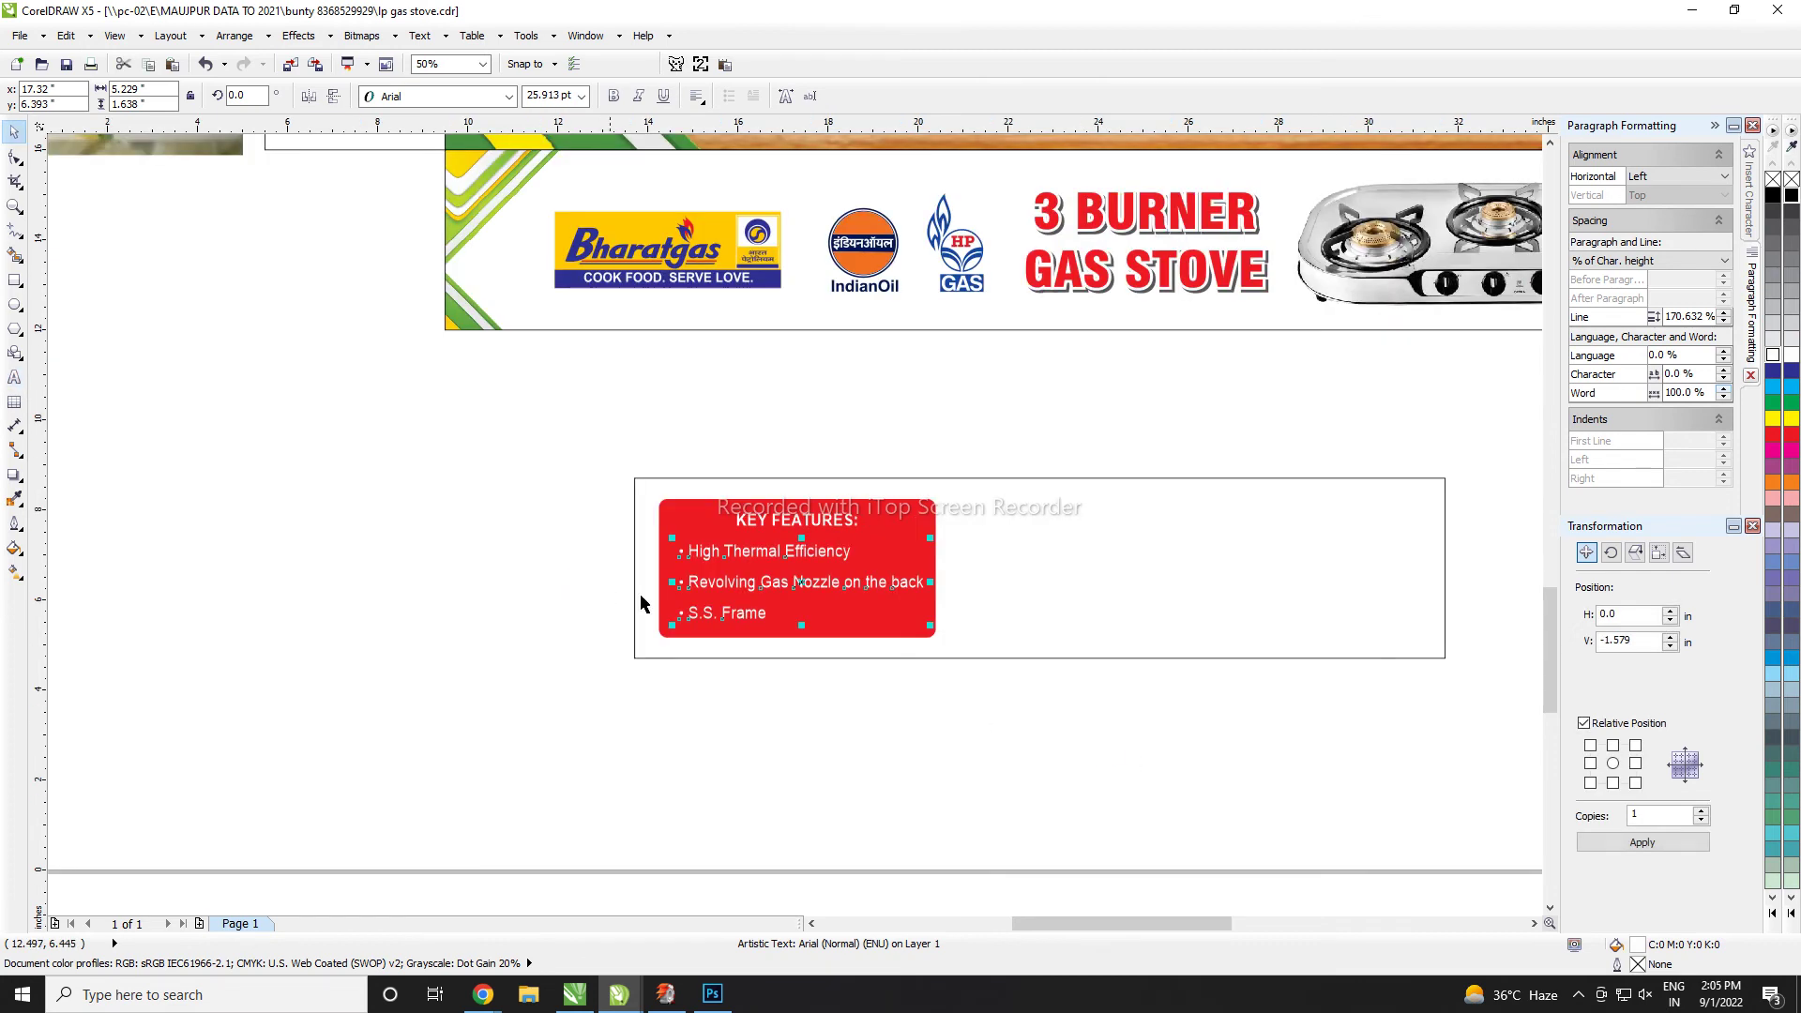
- Finish the feature text and shift the KEY FEATURES: heading slightly down
scroll(603, 591, up, 1)
key(ctrl+space)
click(1276, 563)
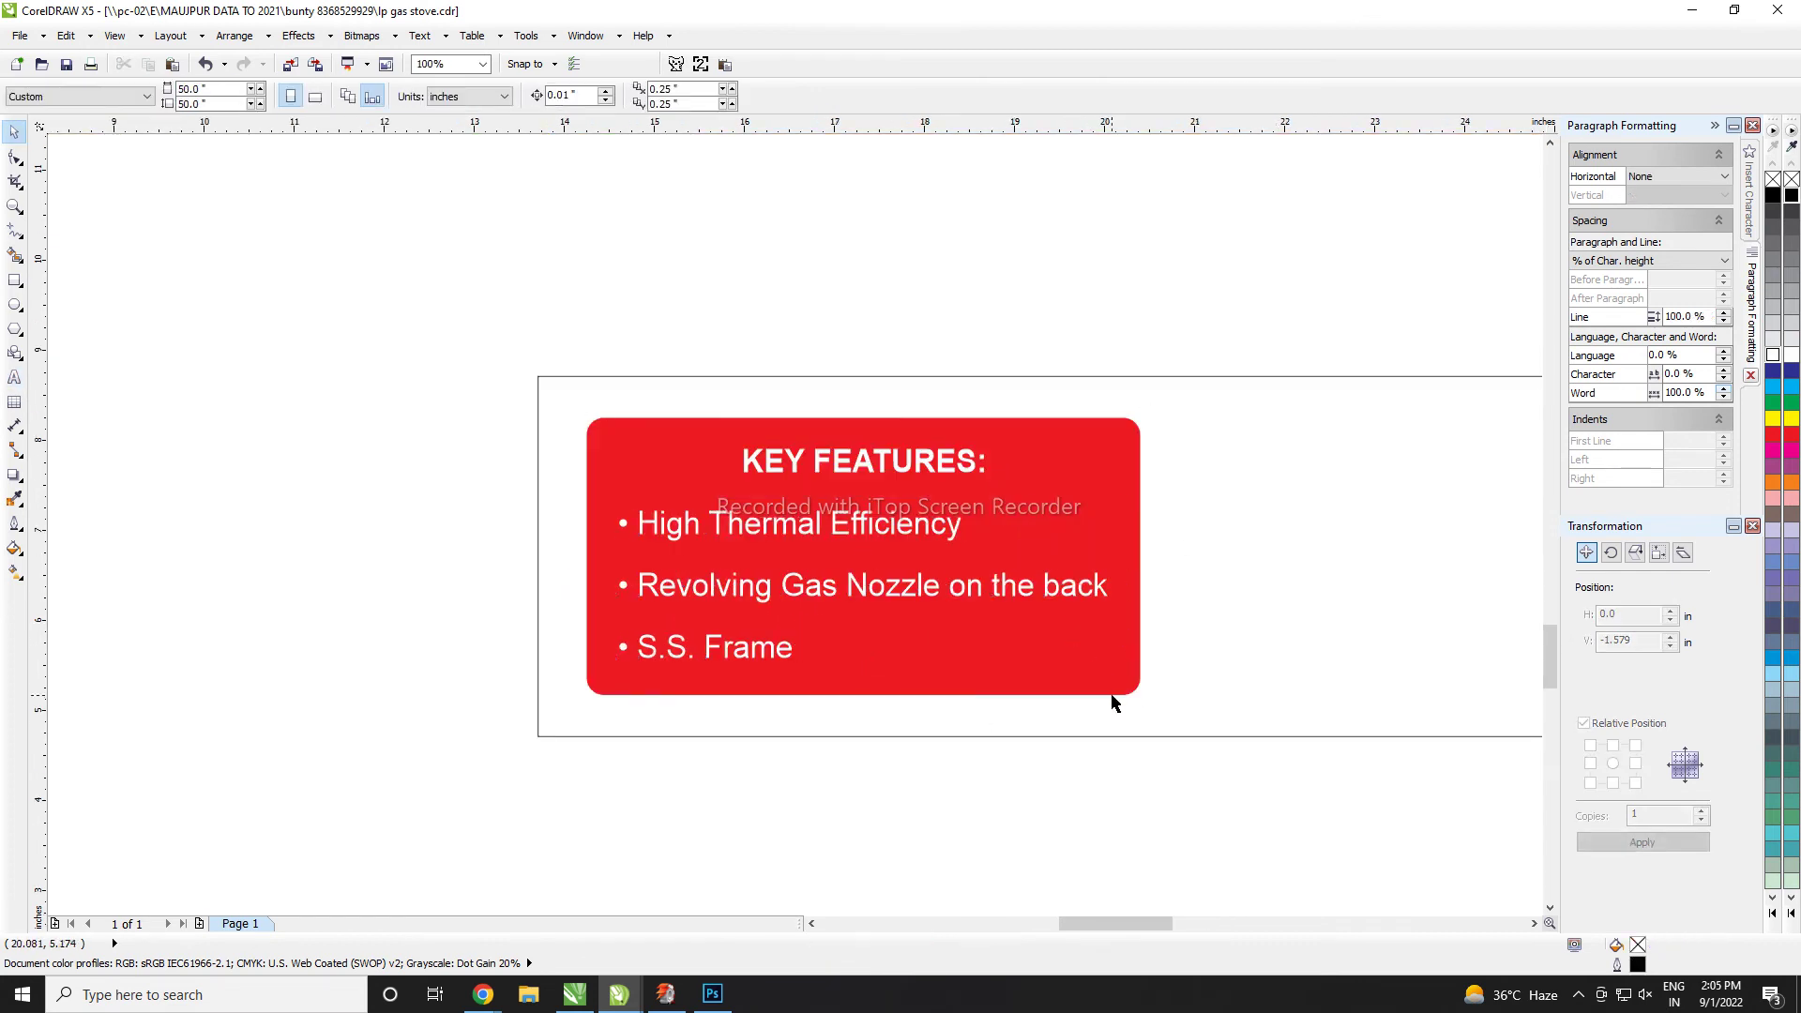
drag(842, 461, 845, 468)
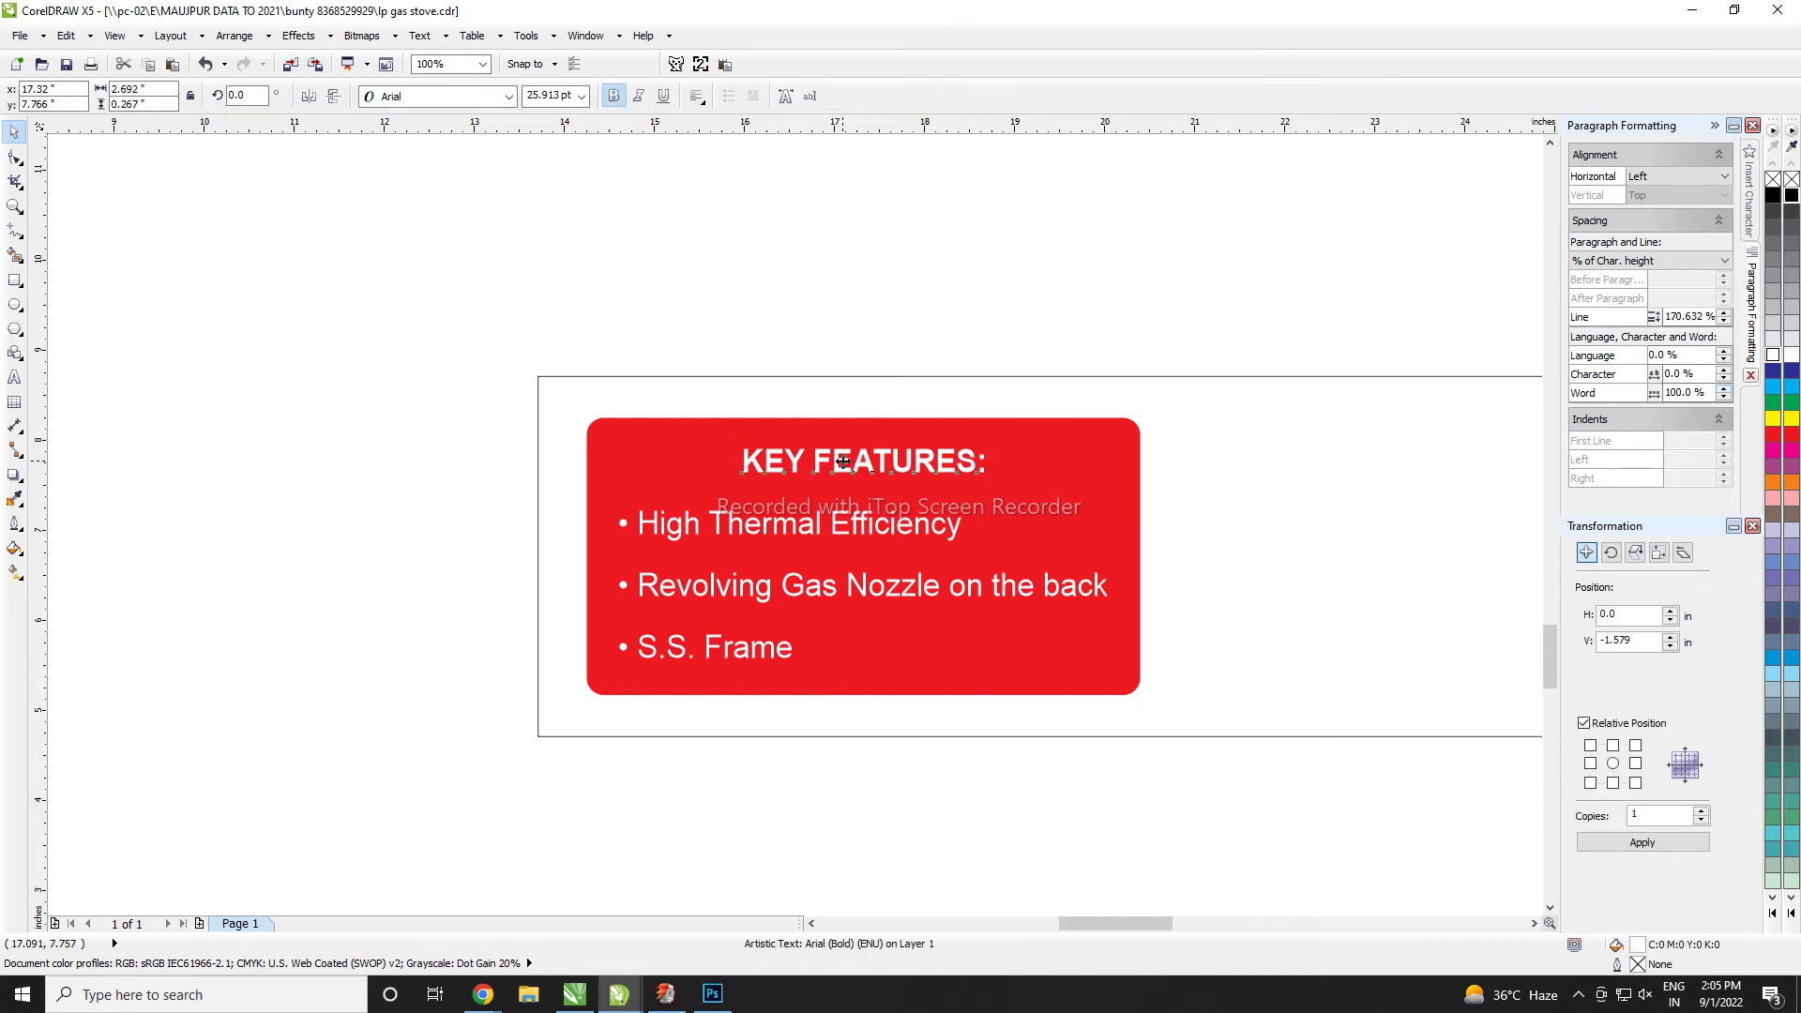
drag(1258, 783, 498, 427)
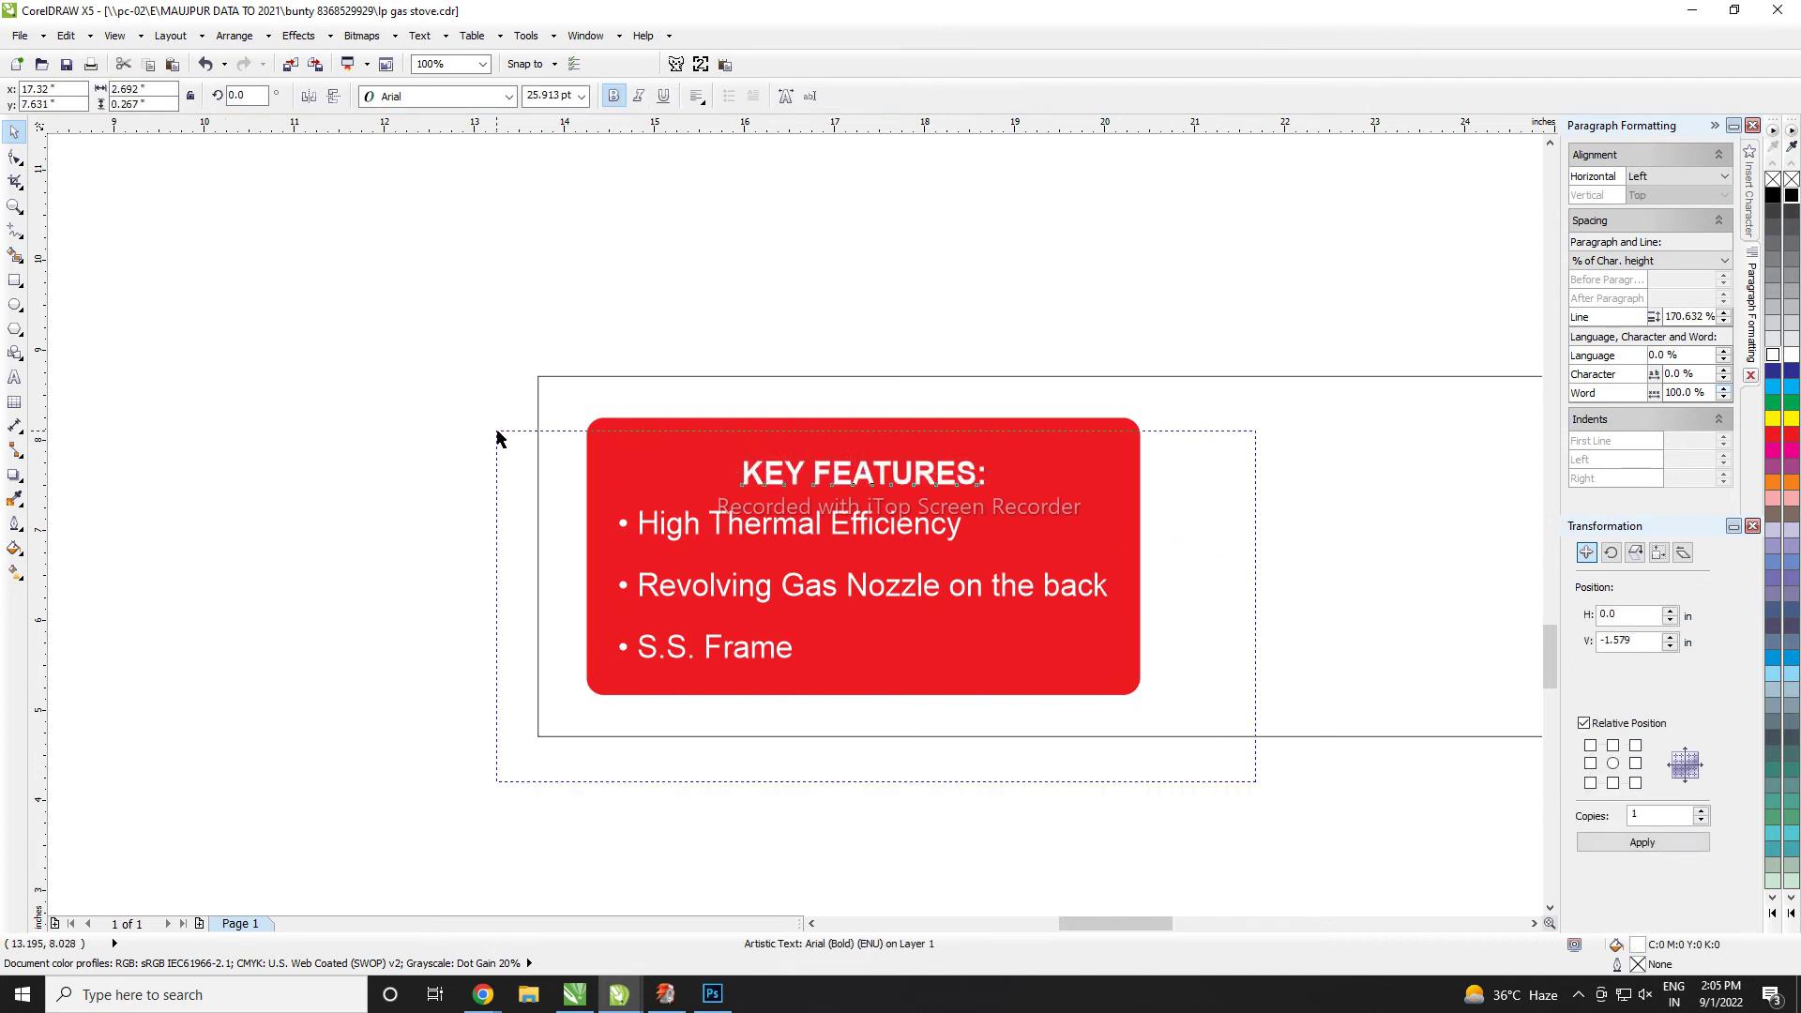
click(659, 475)
click(579, 611)
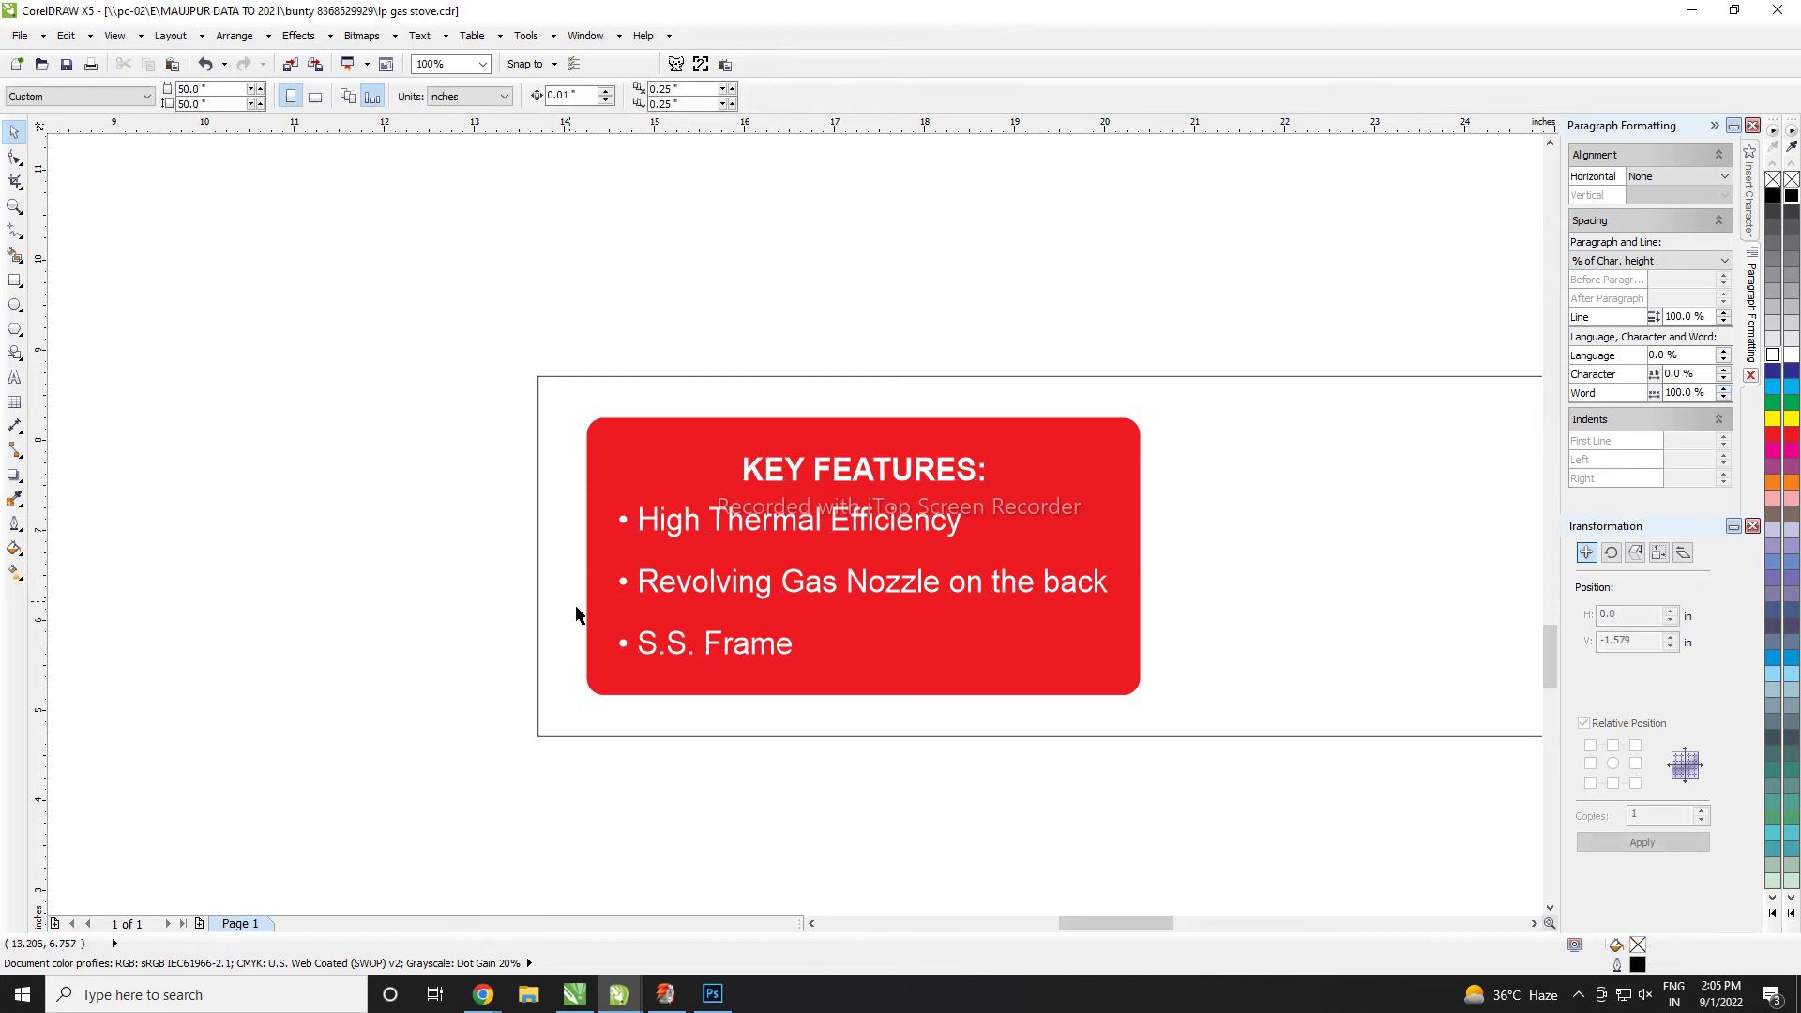
scroll(579, 611, down, 2)
scroll(778, 647, down, 1)
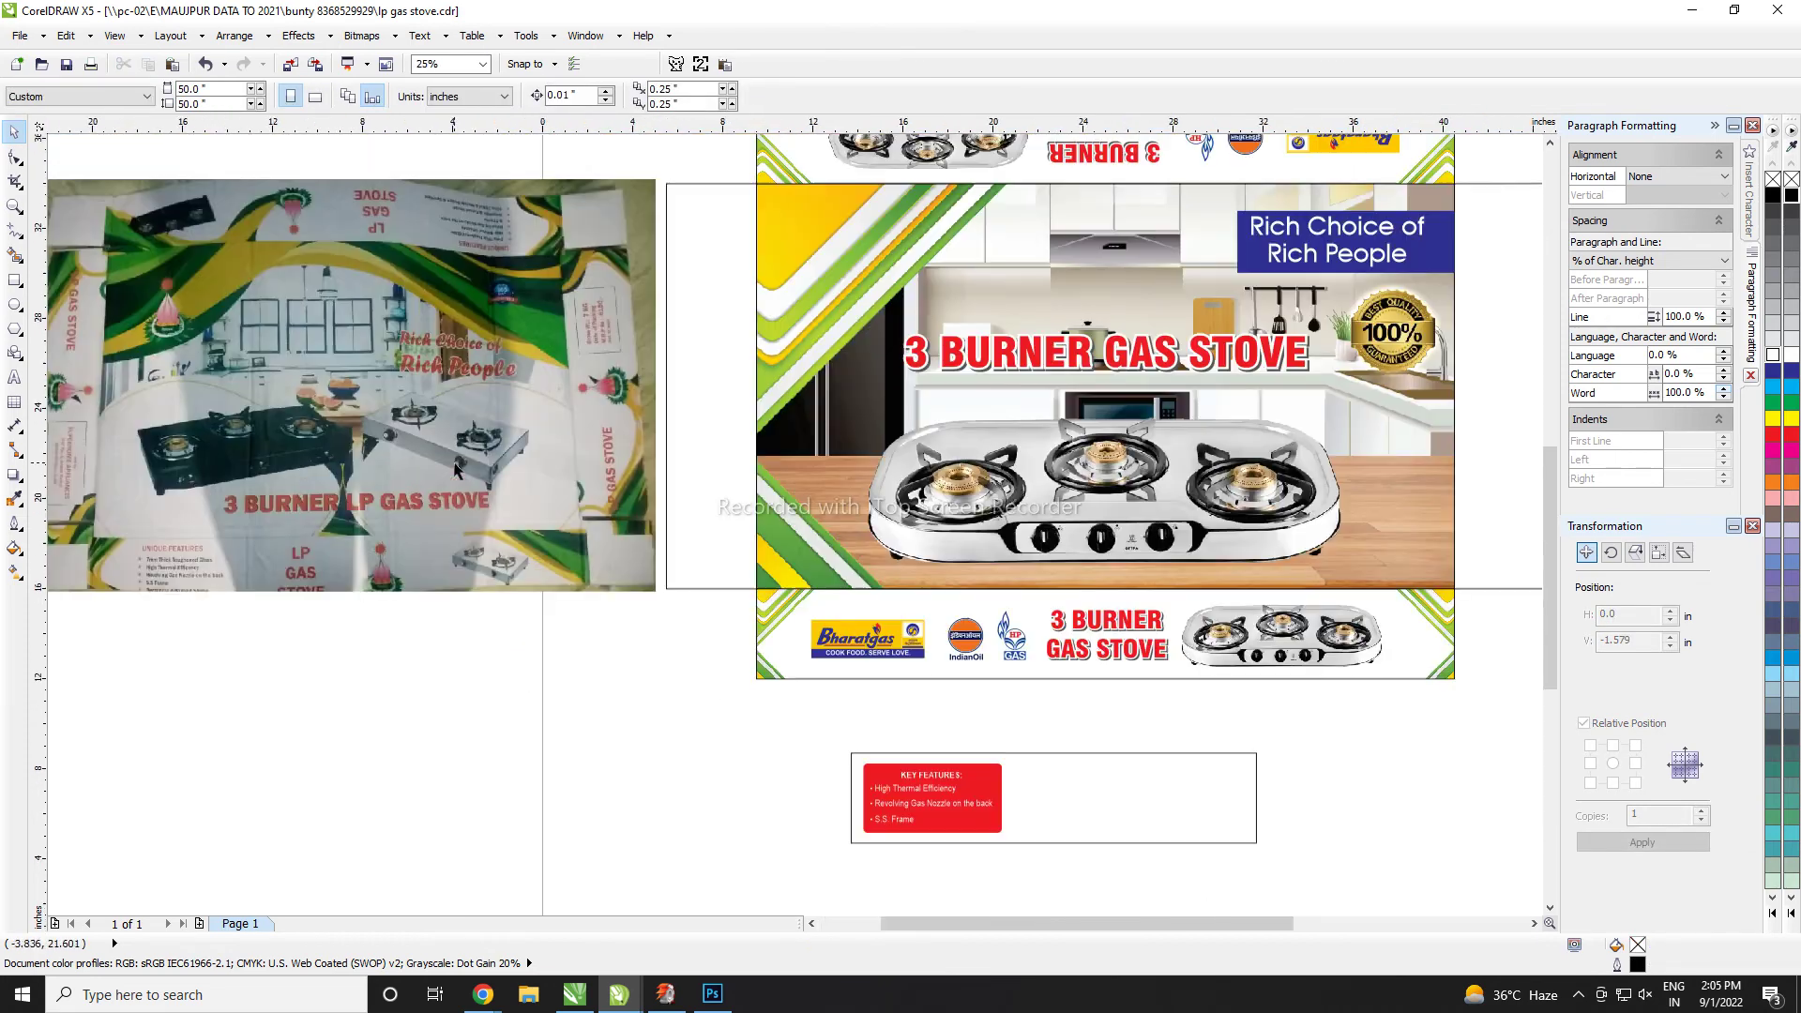
scroll(713, 656, up, 2)
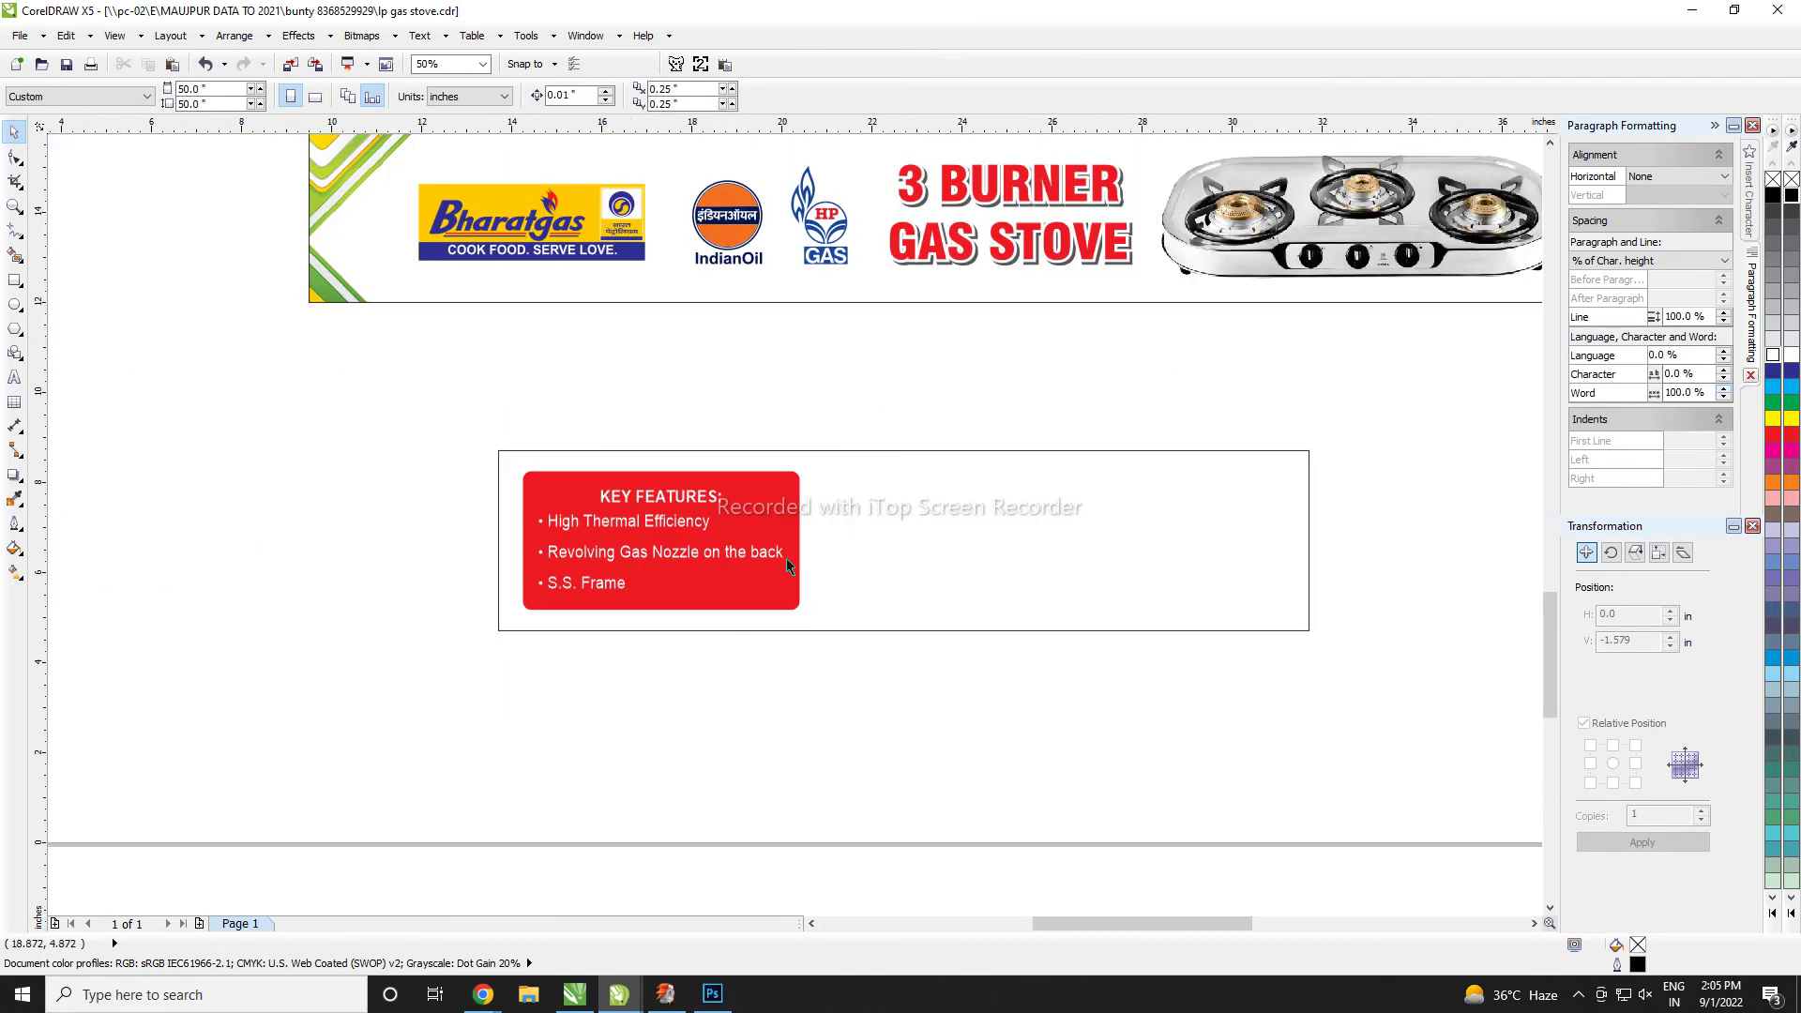
- Drop a duplicate red box to the right of the KEY FEATURES panel
drag(763, 530, 1214, 530)
right_click(1214, 530)
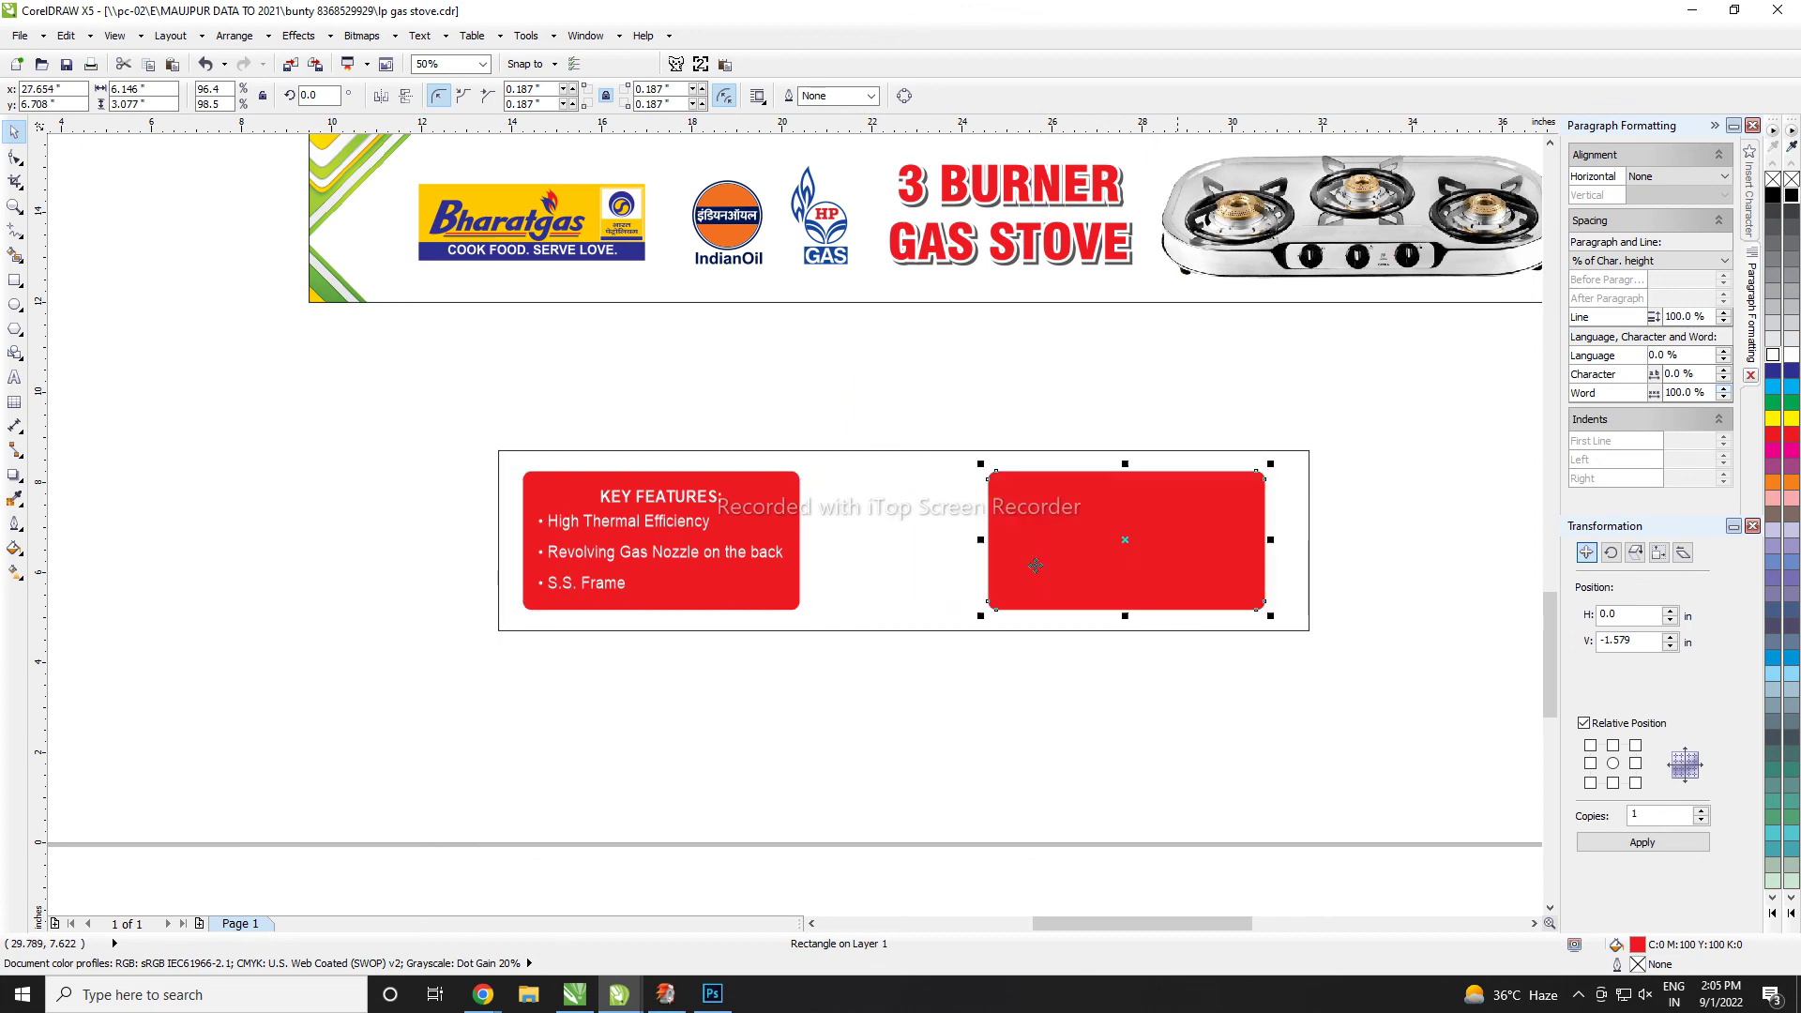
scroll(720, 578, down, 1)
scroll(863, 670, down, 1)
scroll(849, 595, up, 1)
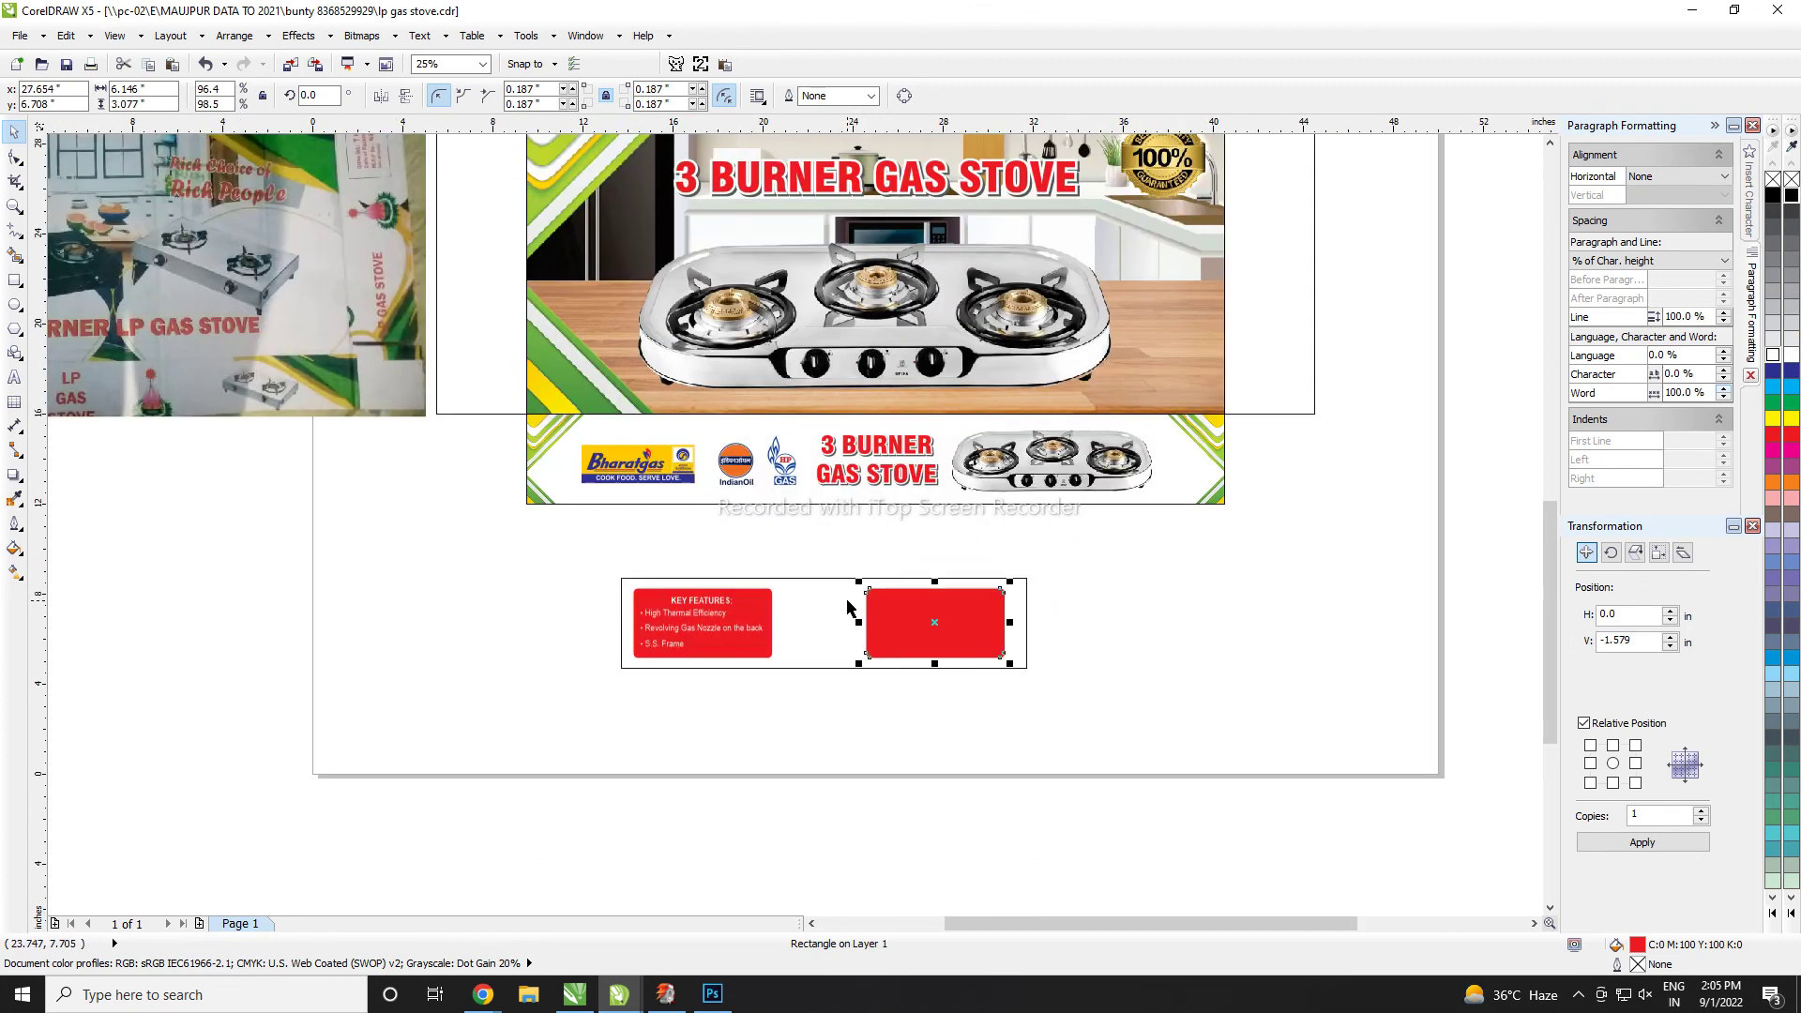
scroll(1081, 866, down, 1)
scroll(1313, 868, up, 1)
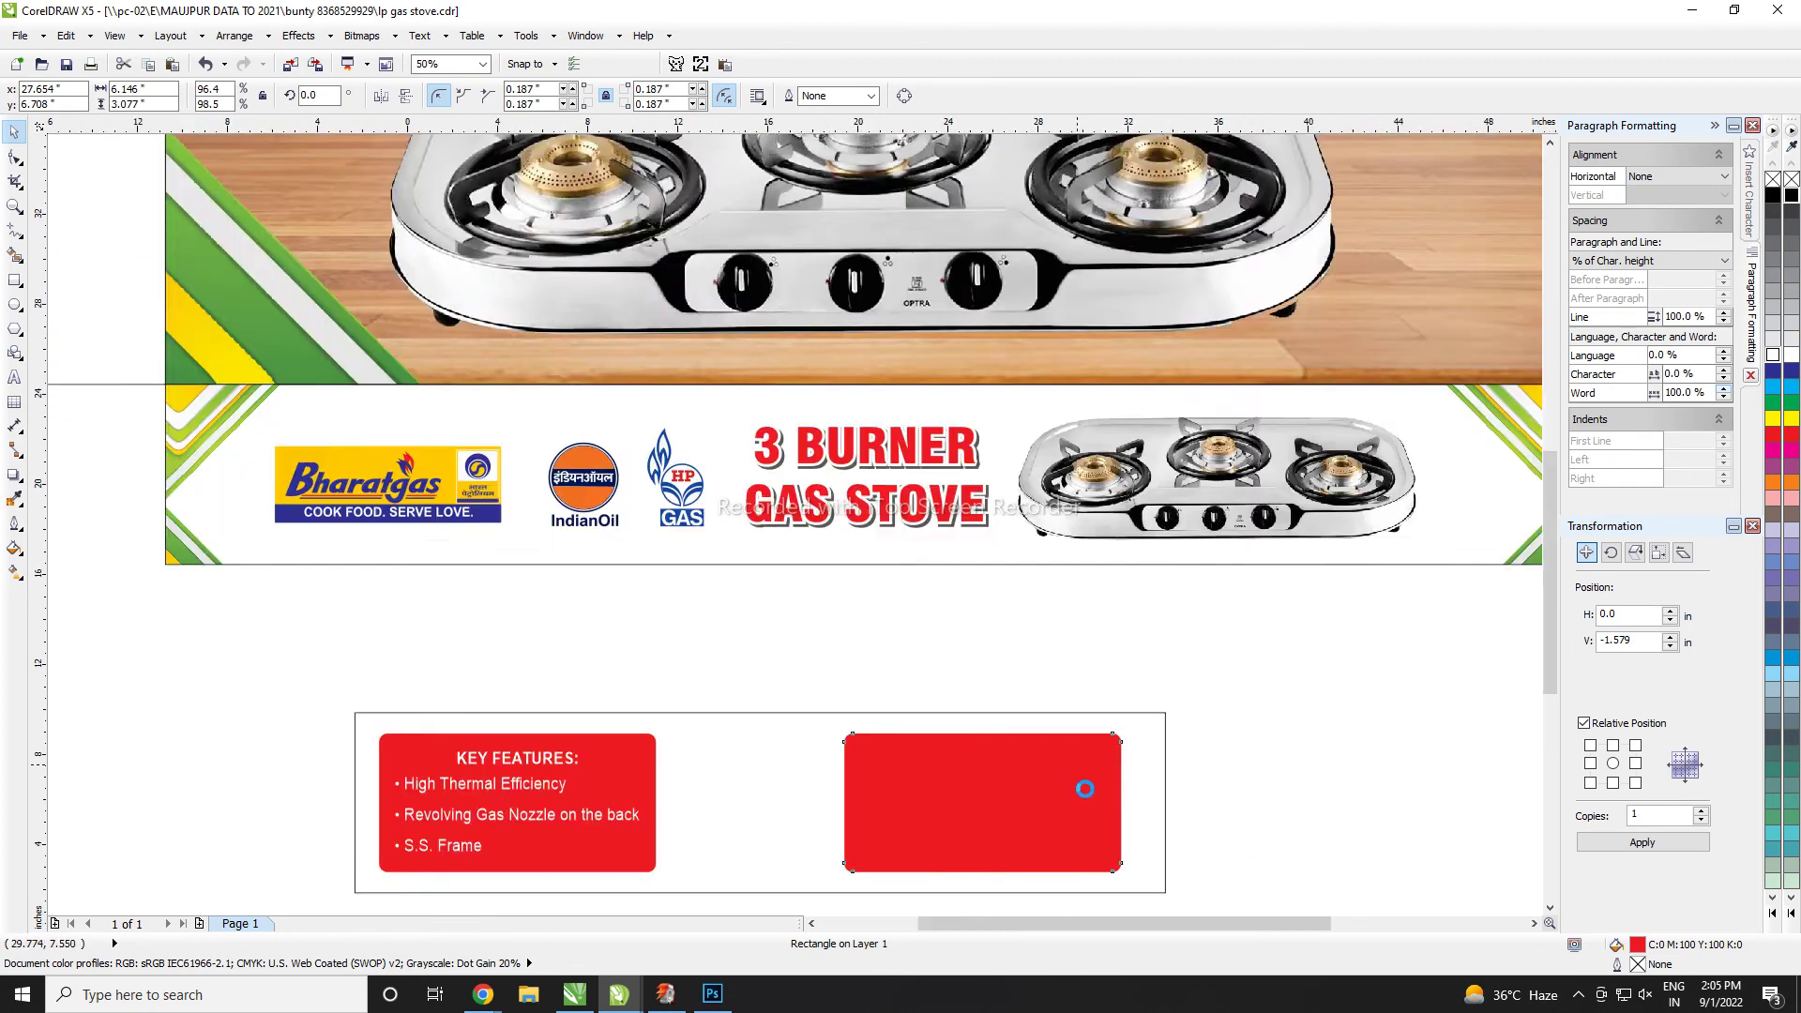
drag(1010, 744, 1036, 744)
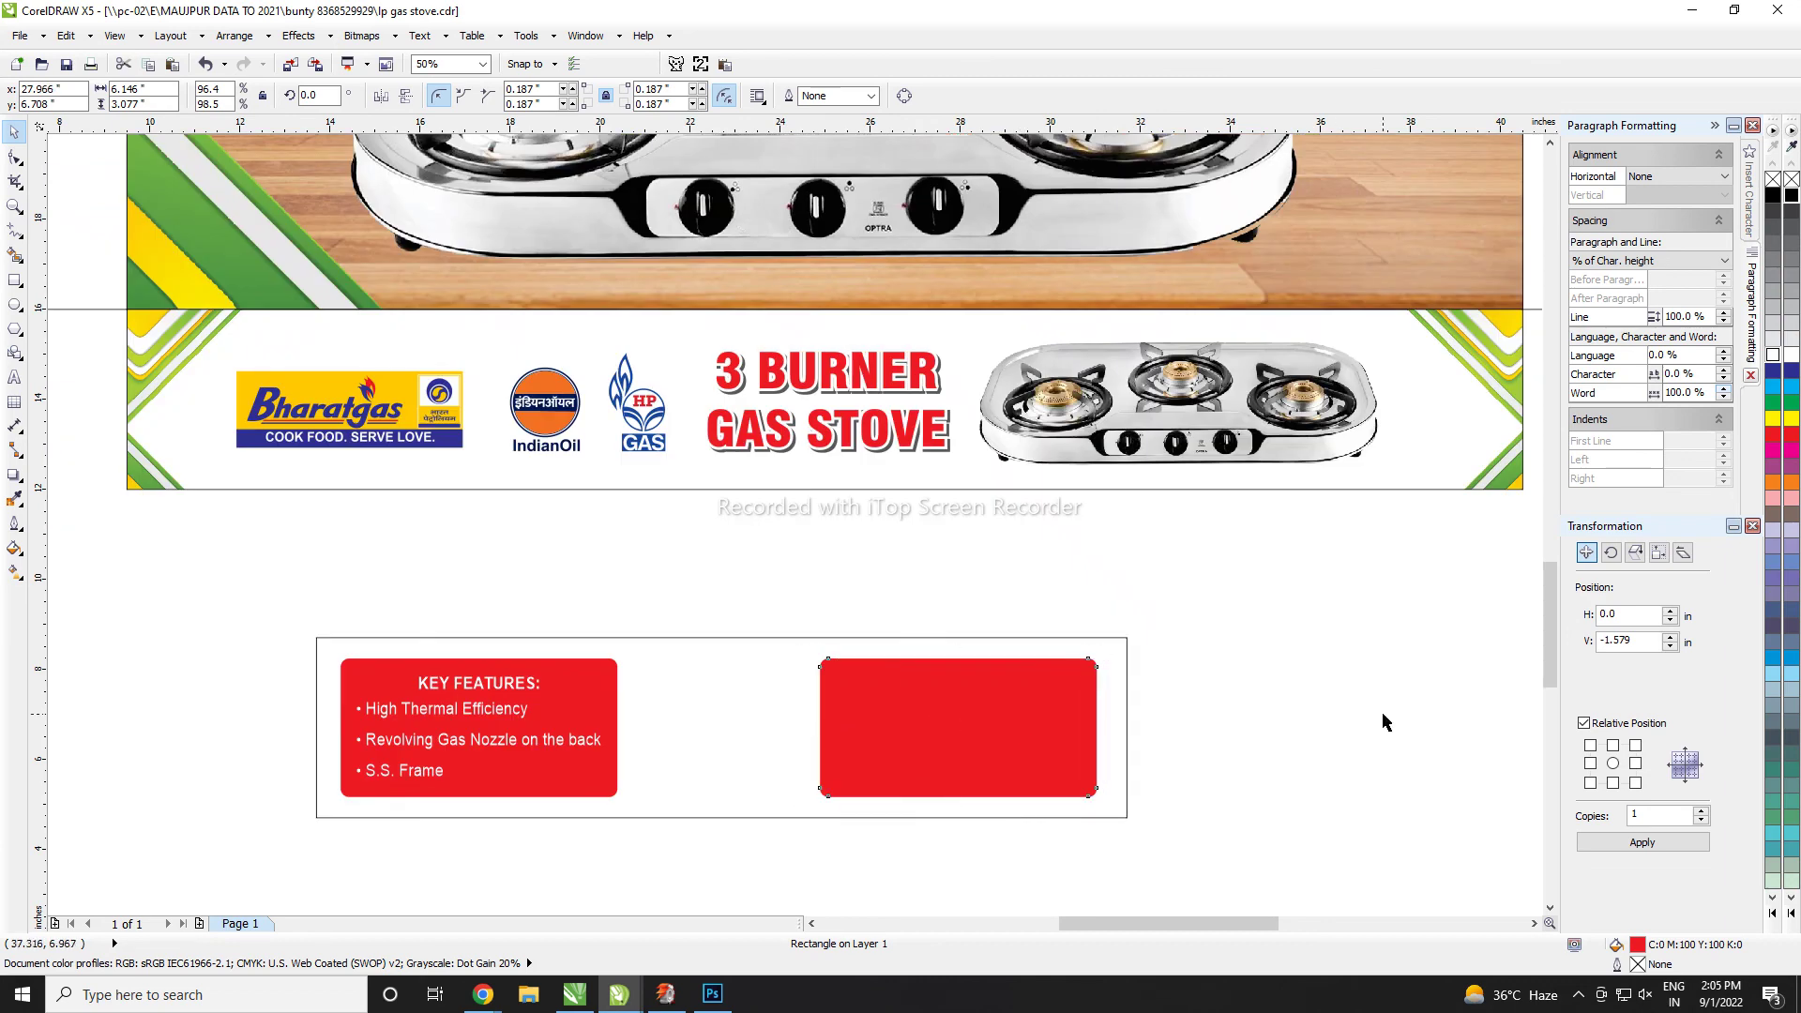
- Copy the heading into the new red box, retype it as MFG., and centre it
ctrl+click(478, 685)
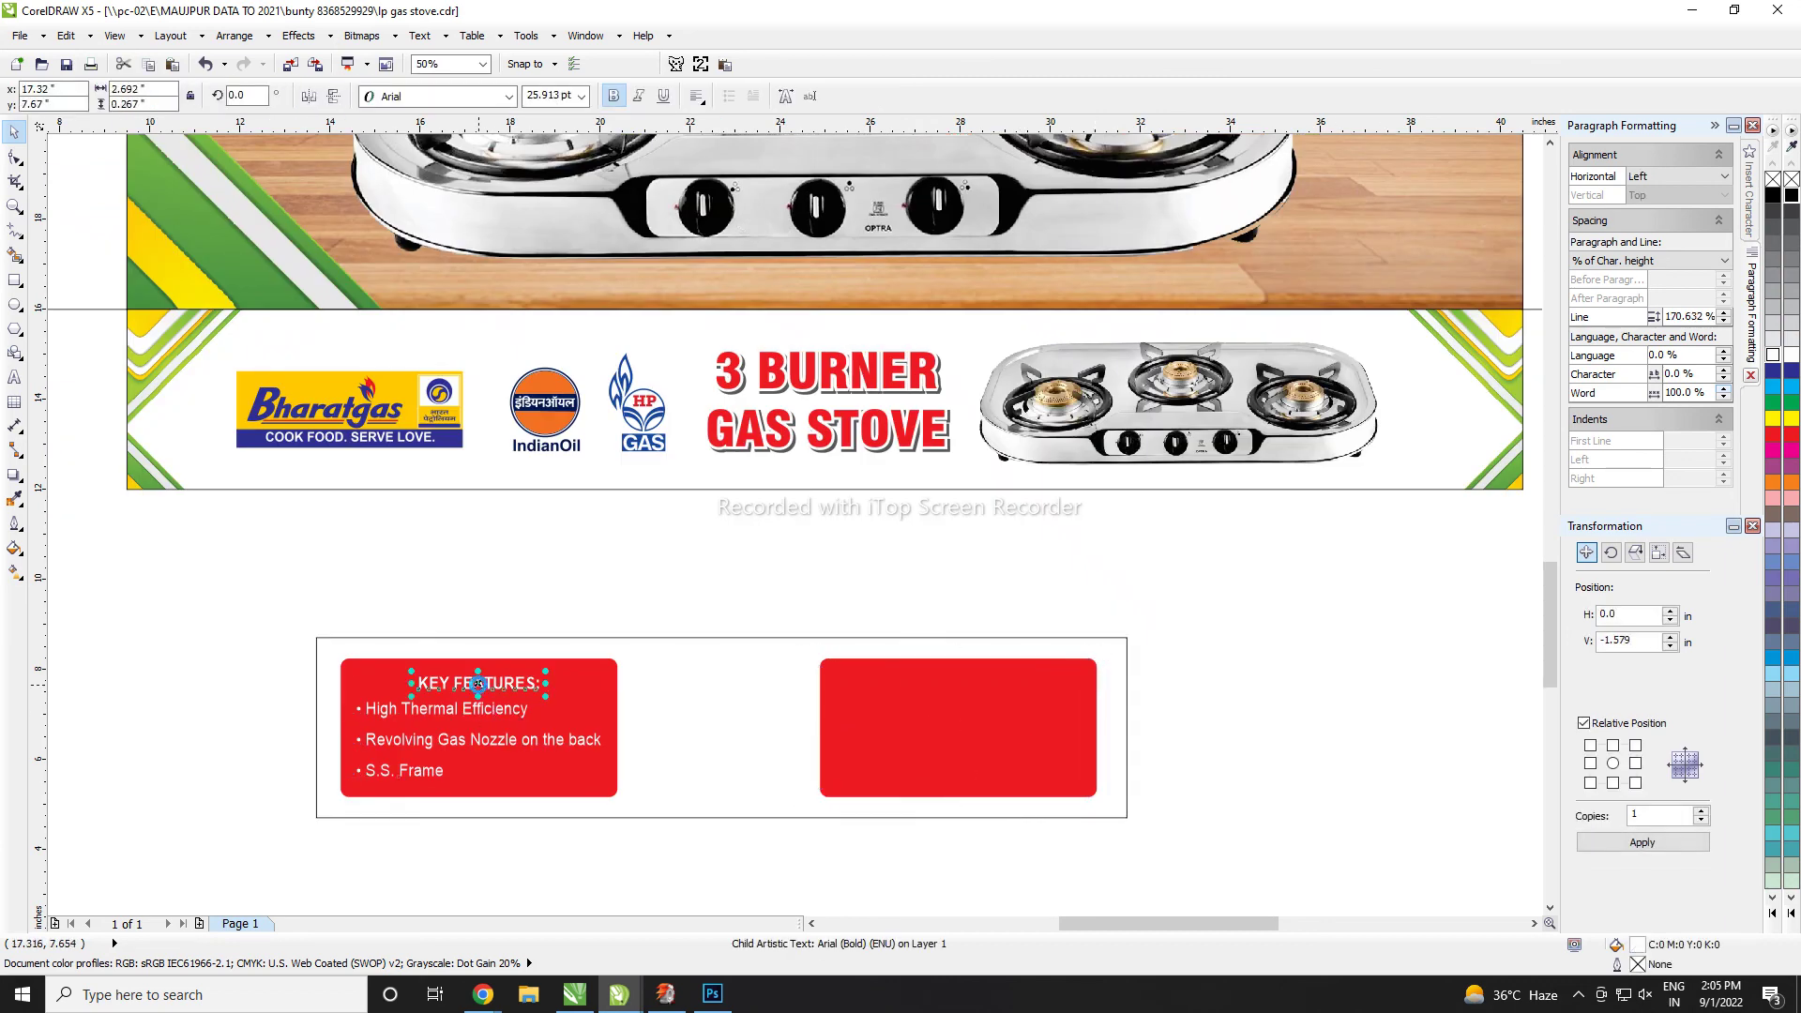
drag(478, 685, 960, 685)
double_click(976, 682)
key(ctrl+a)
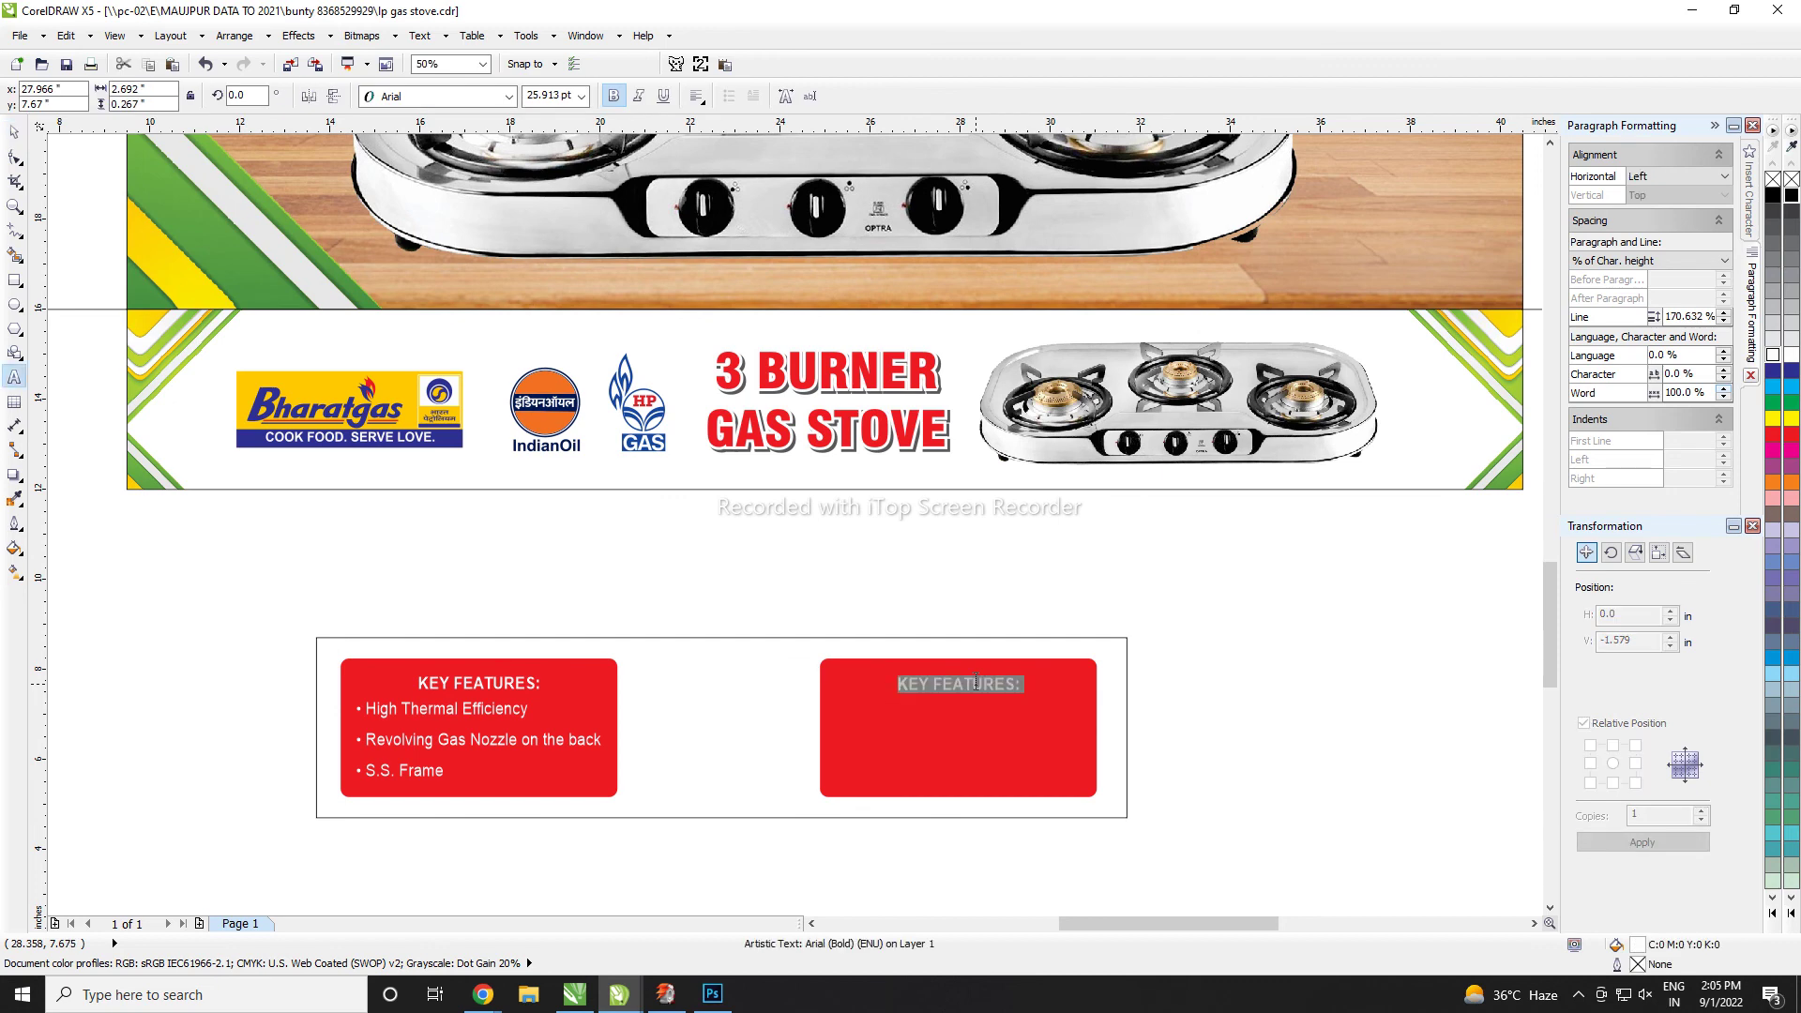
text(MFI)
key(ctrl+space)
shift+click(976, 684)
key(c)
key(Escape)
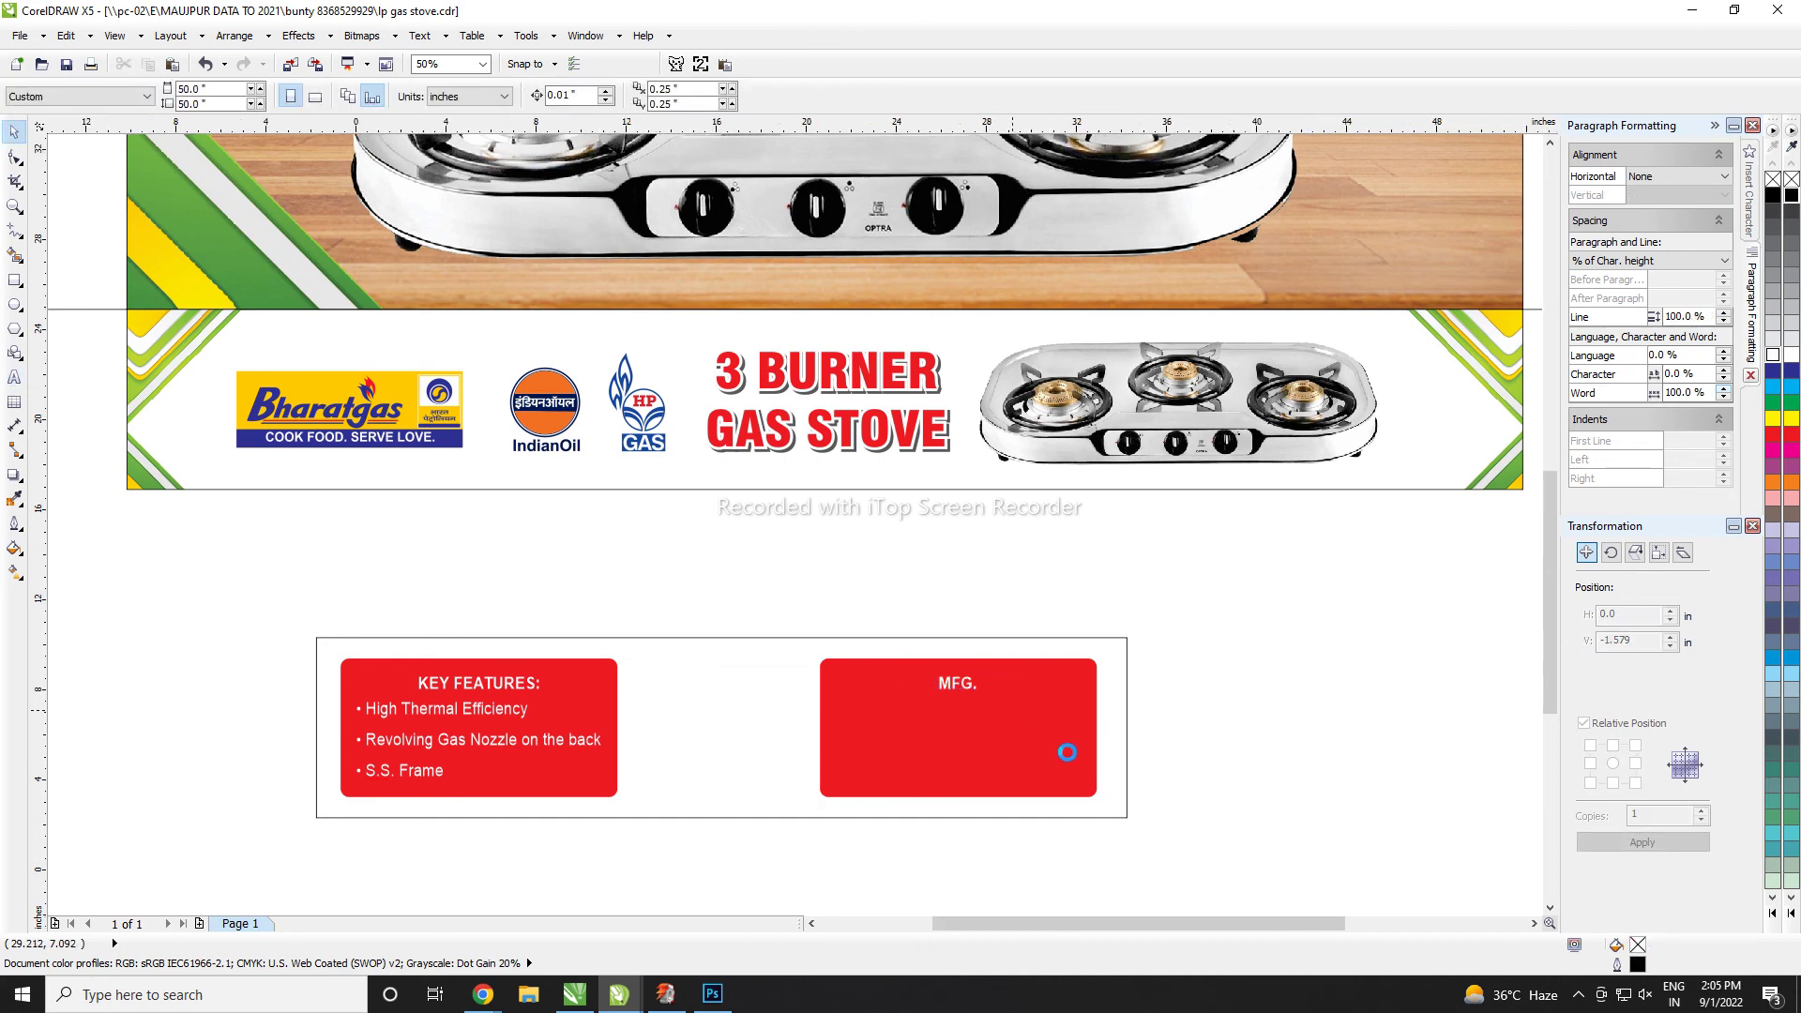
scroll(1009, 719, down, 1)
click(981, 679)
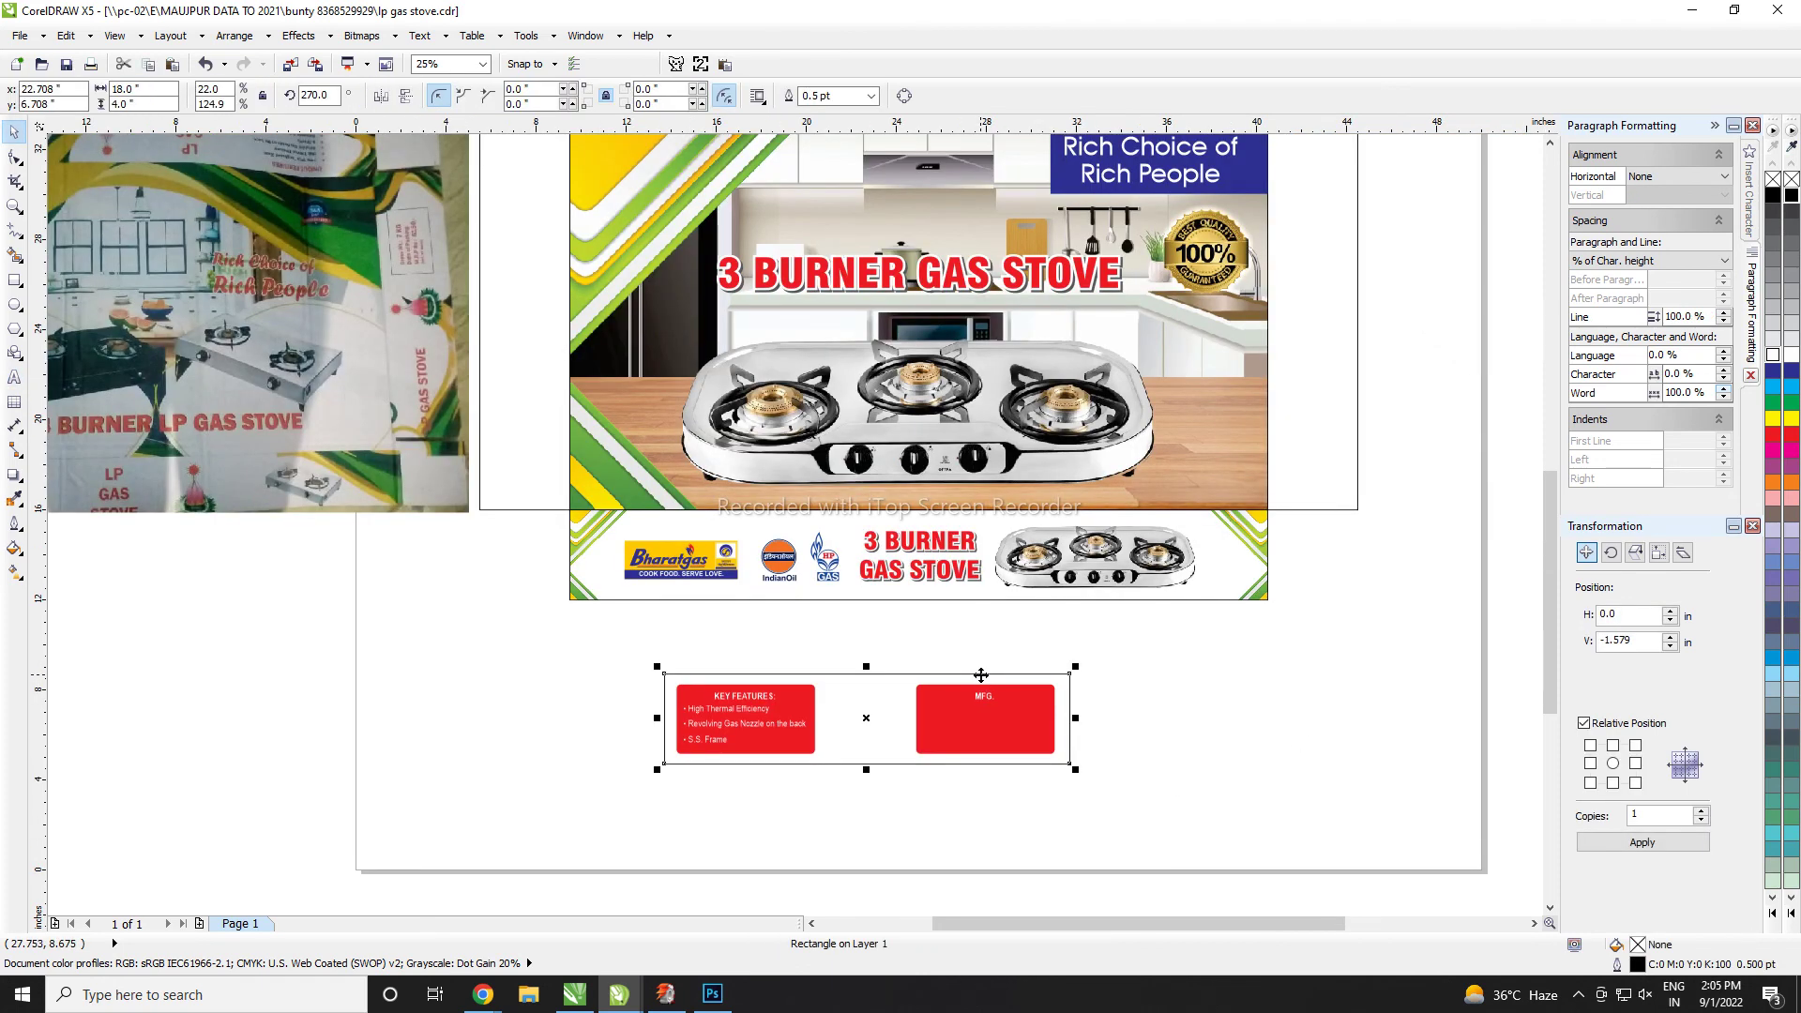
- Zoom to fit the whole box dieline, then show it in F9 full-screen preview
click(1287, 651)
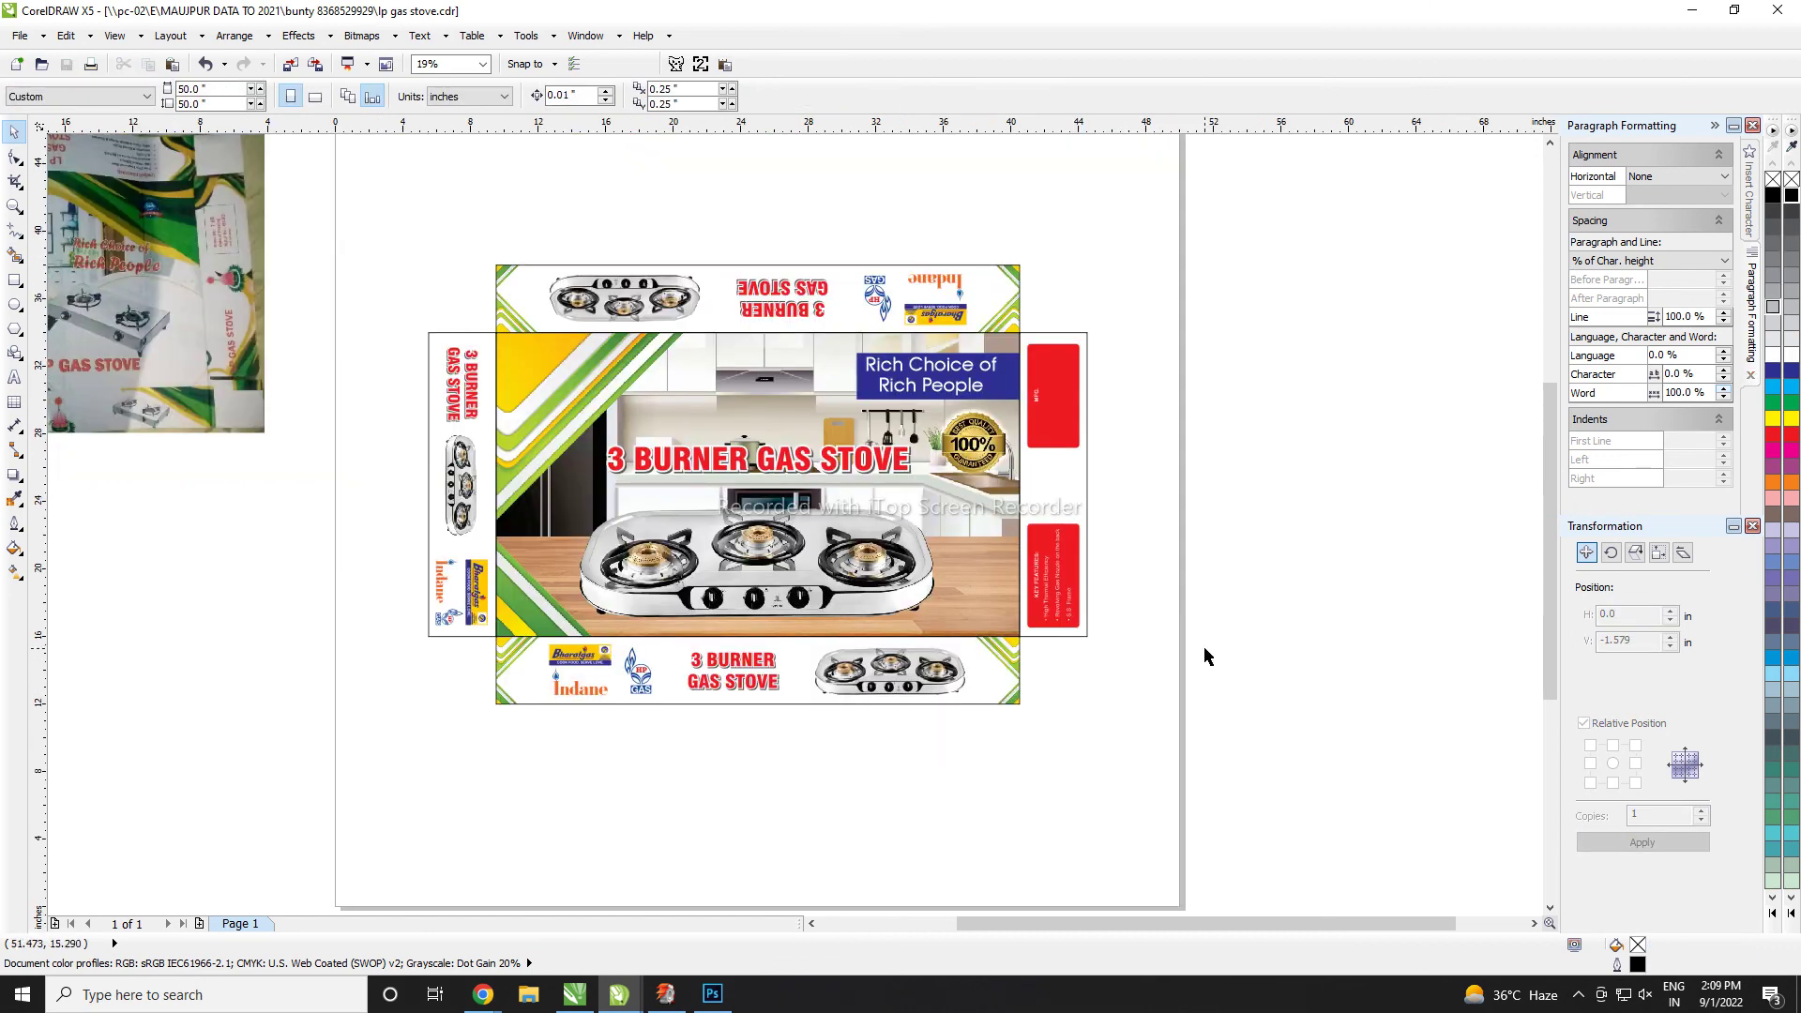
scroll(1207, 656, down, 1)
scroll(542, 418, down, 2)
click(542, 419)
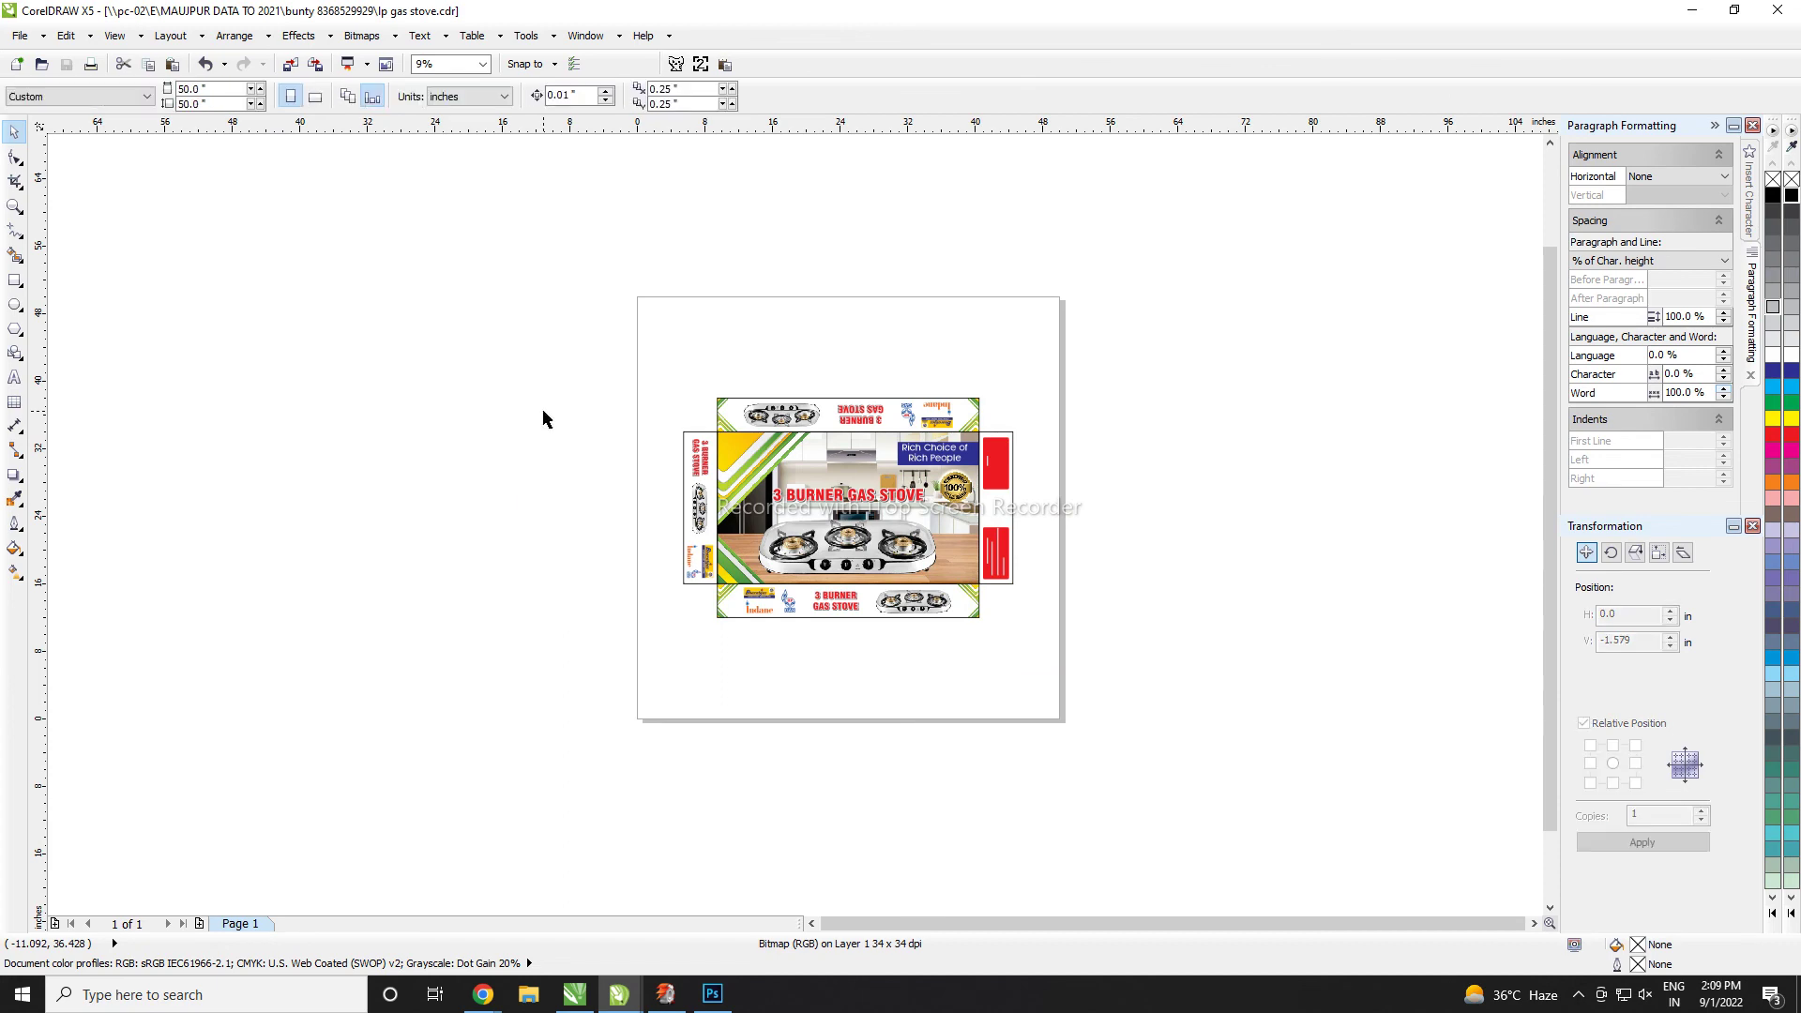
key(shift+F2)
key(Escape)
key(F9)
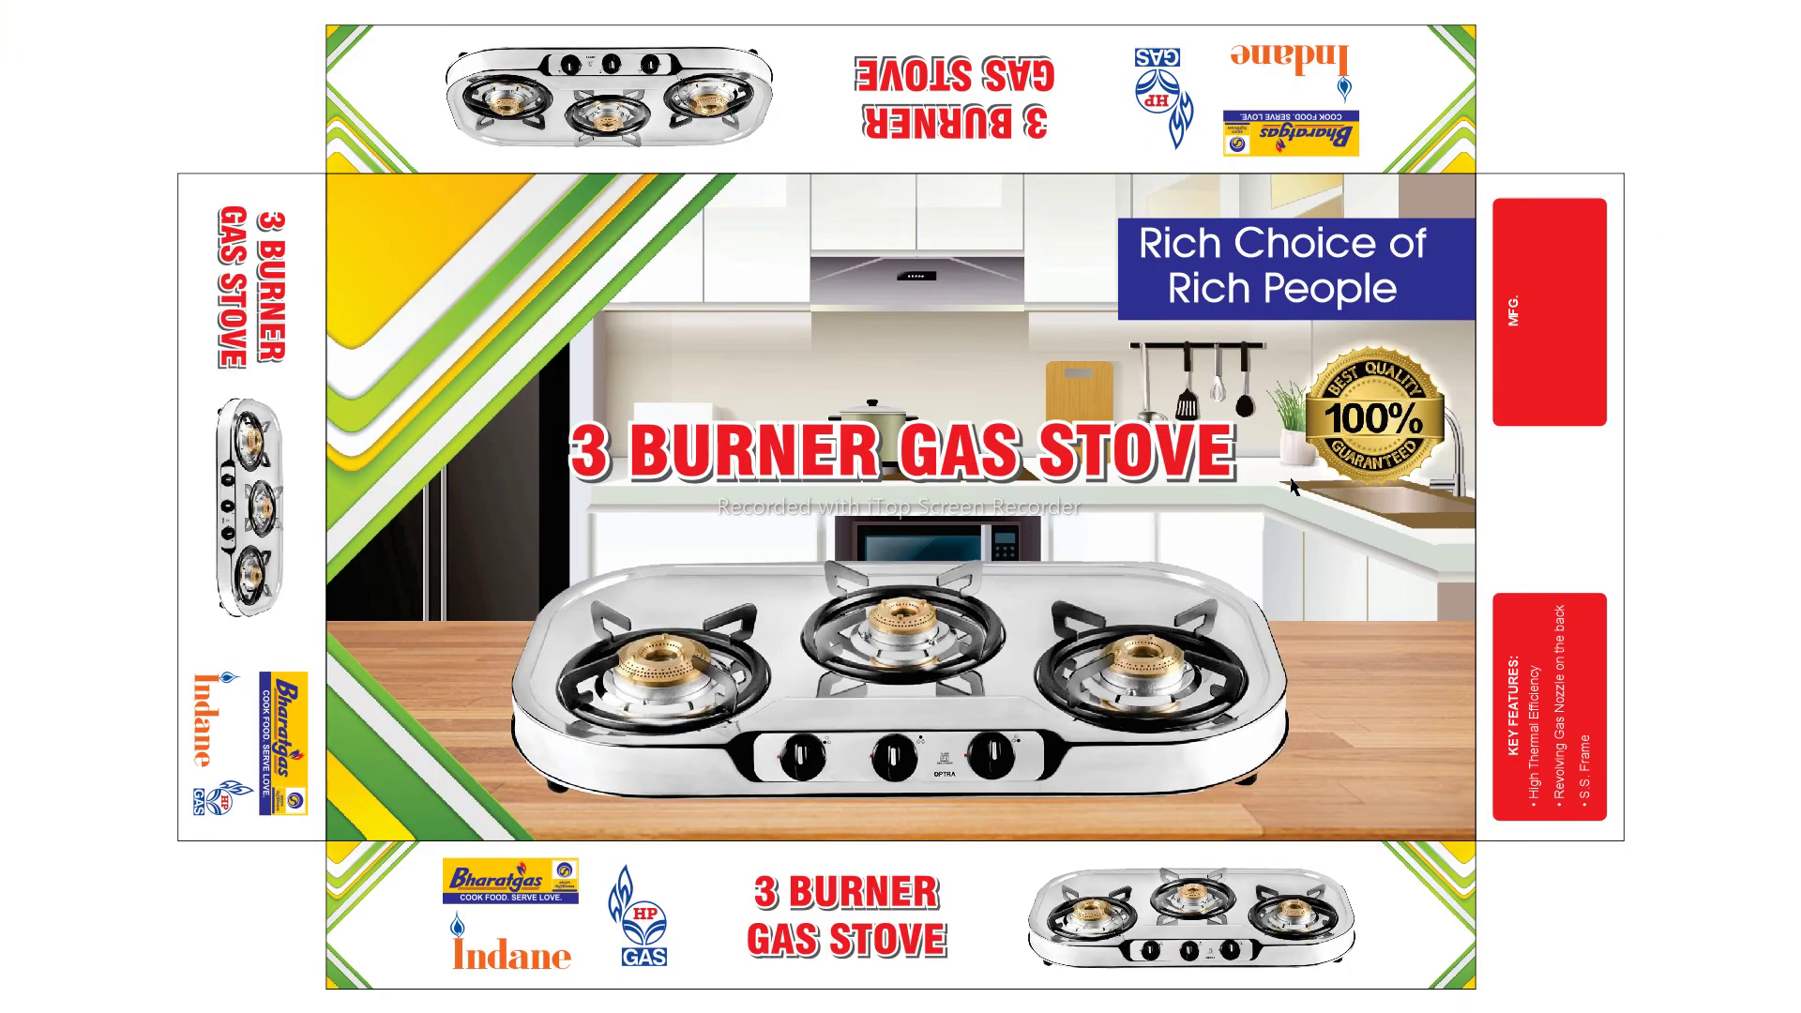